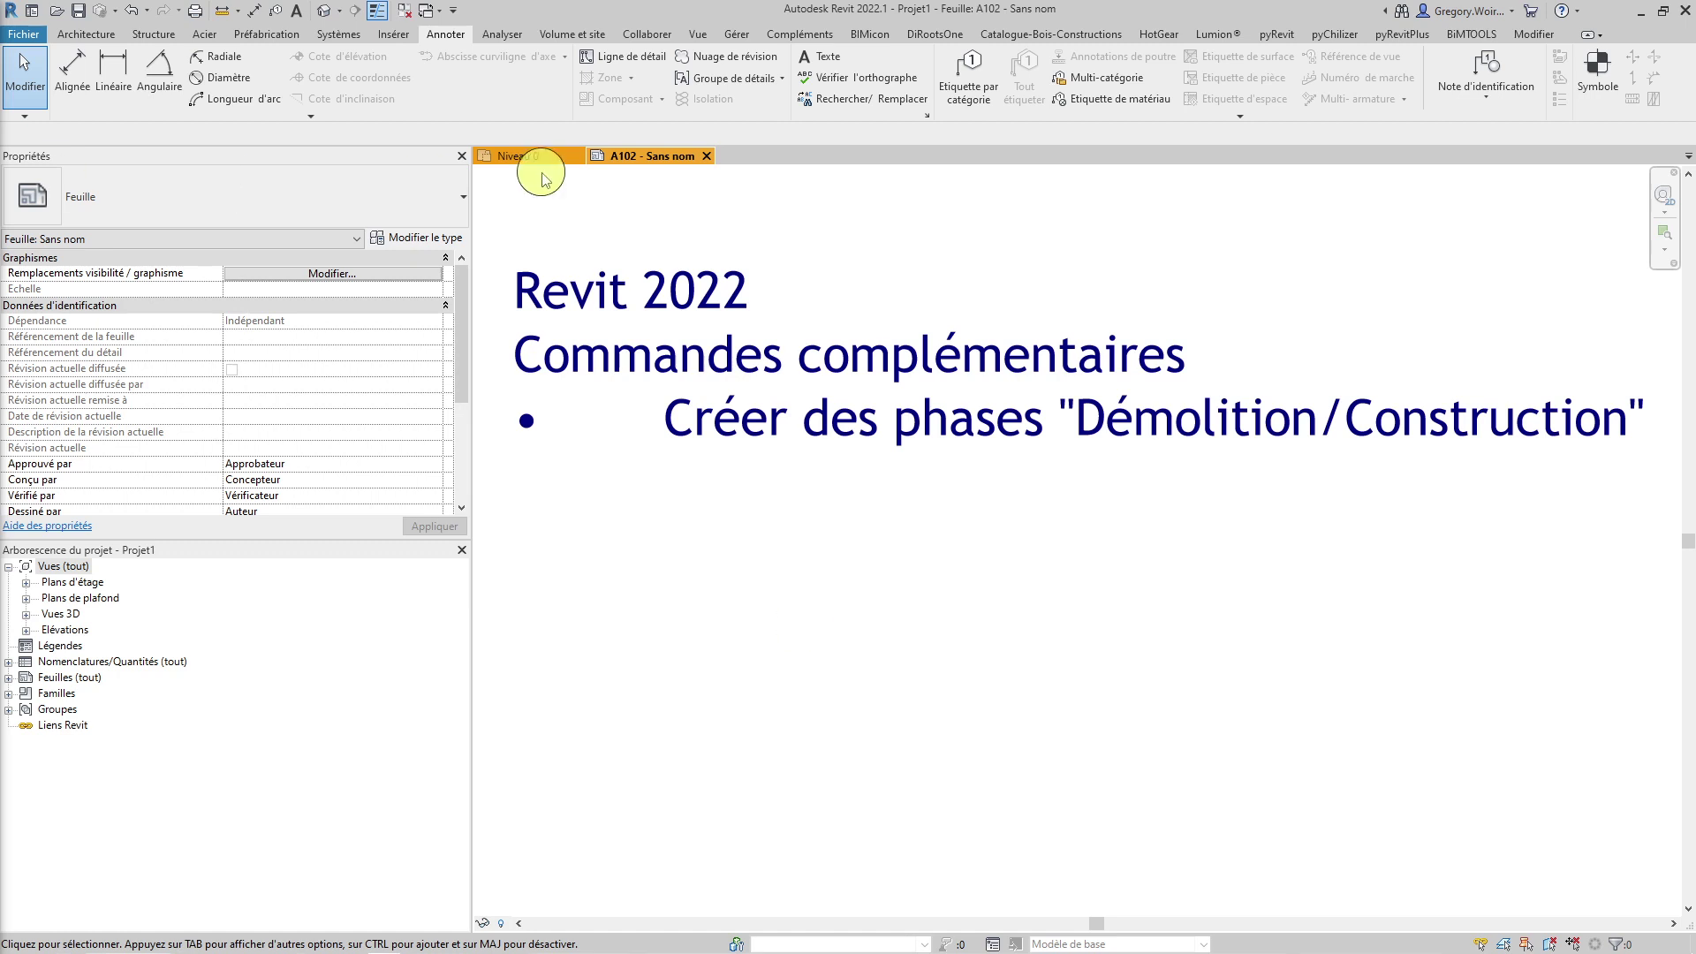
Step: Close sheet A102 and add a project phase named Démolition between Existante and Nouvelle construction
{"action": "left_click", "coordinate": [706, 157]}
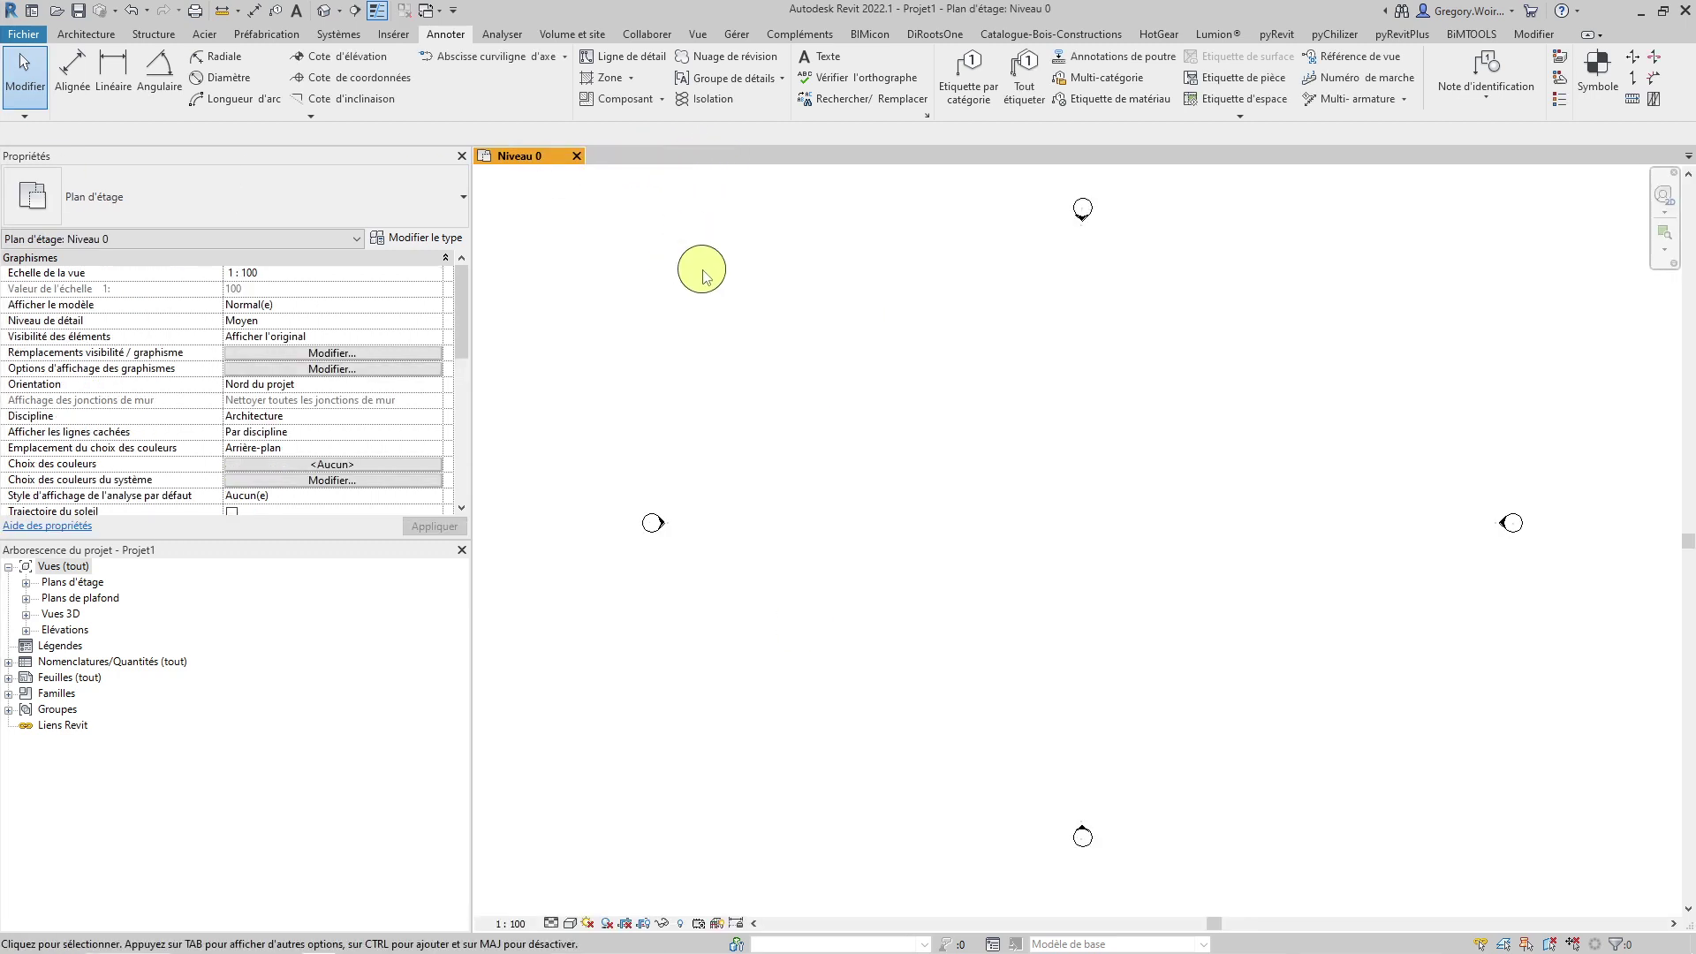
{"action": "scroll", "coordinate": [696, 54], "scroll_direction": "up", "scroll_amount": 6}
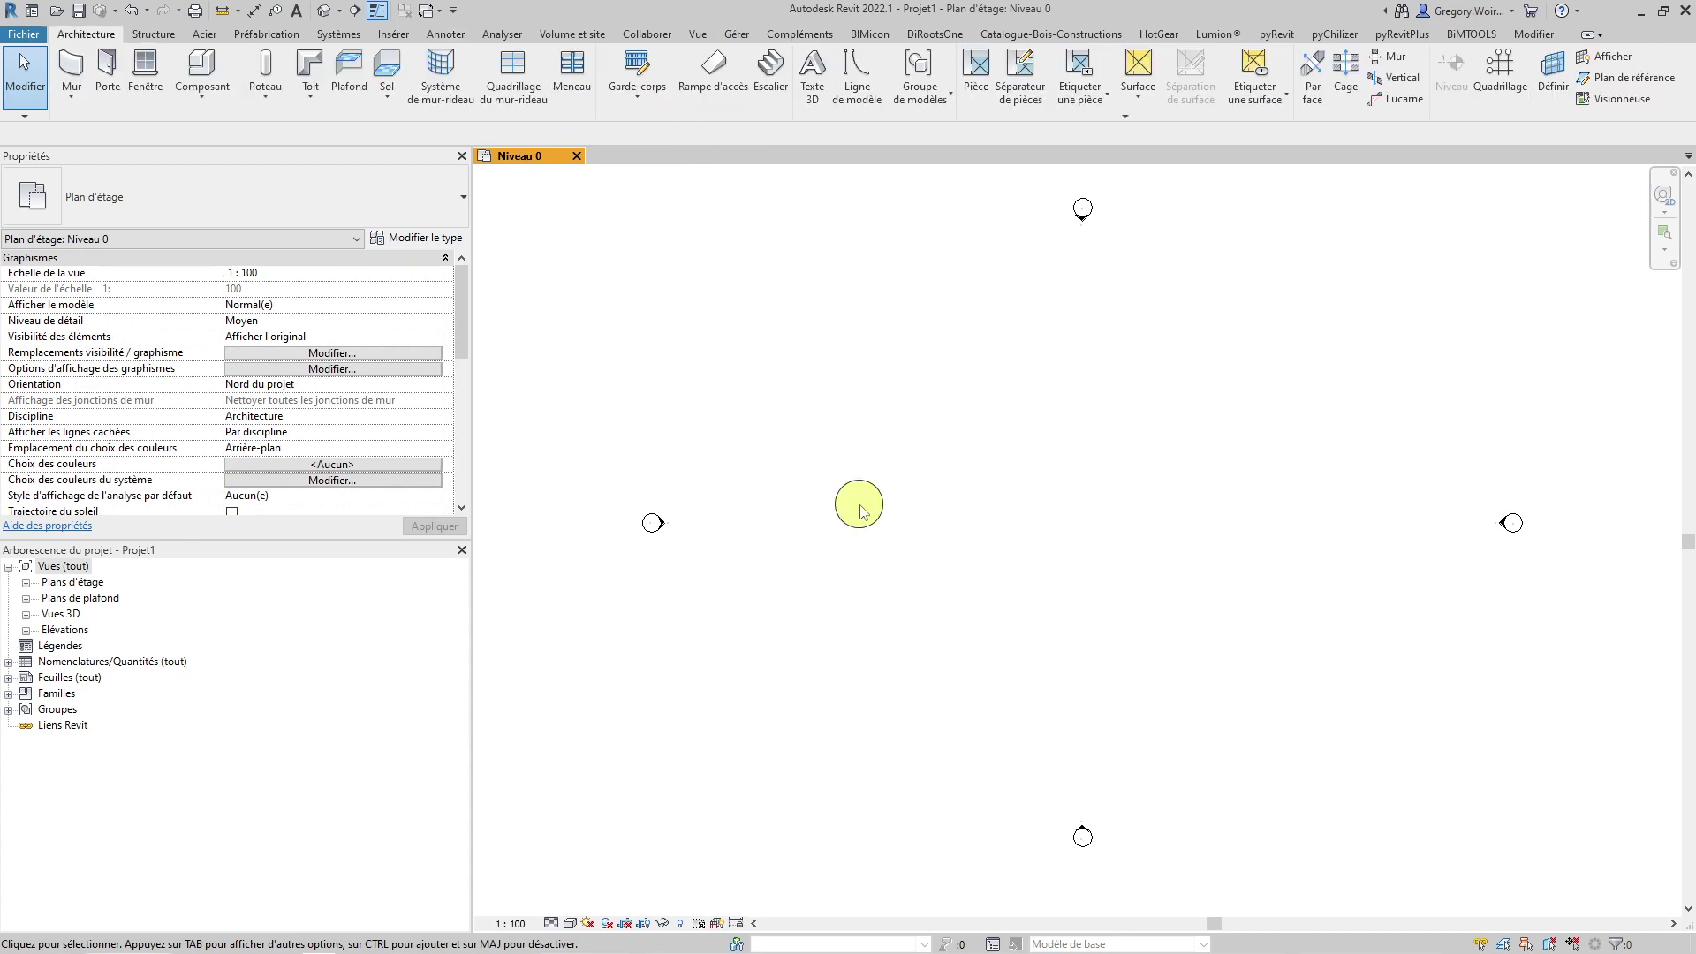
{"action": "left_click", "coordinate": [735, 36]}
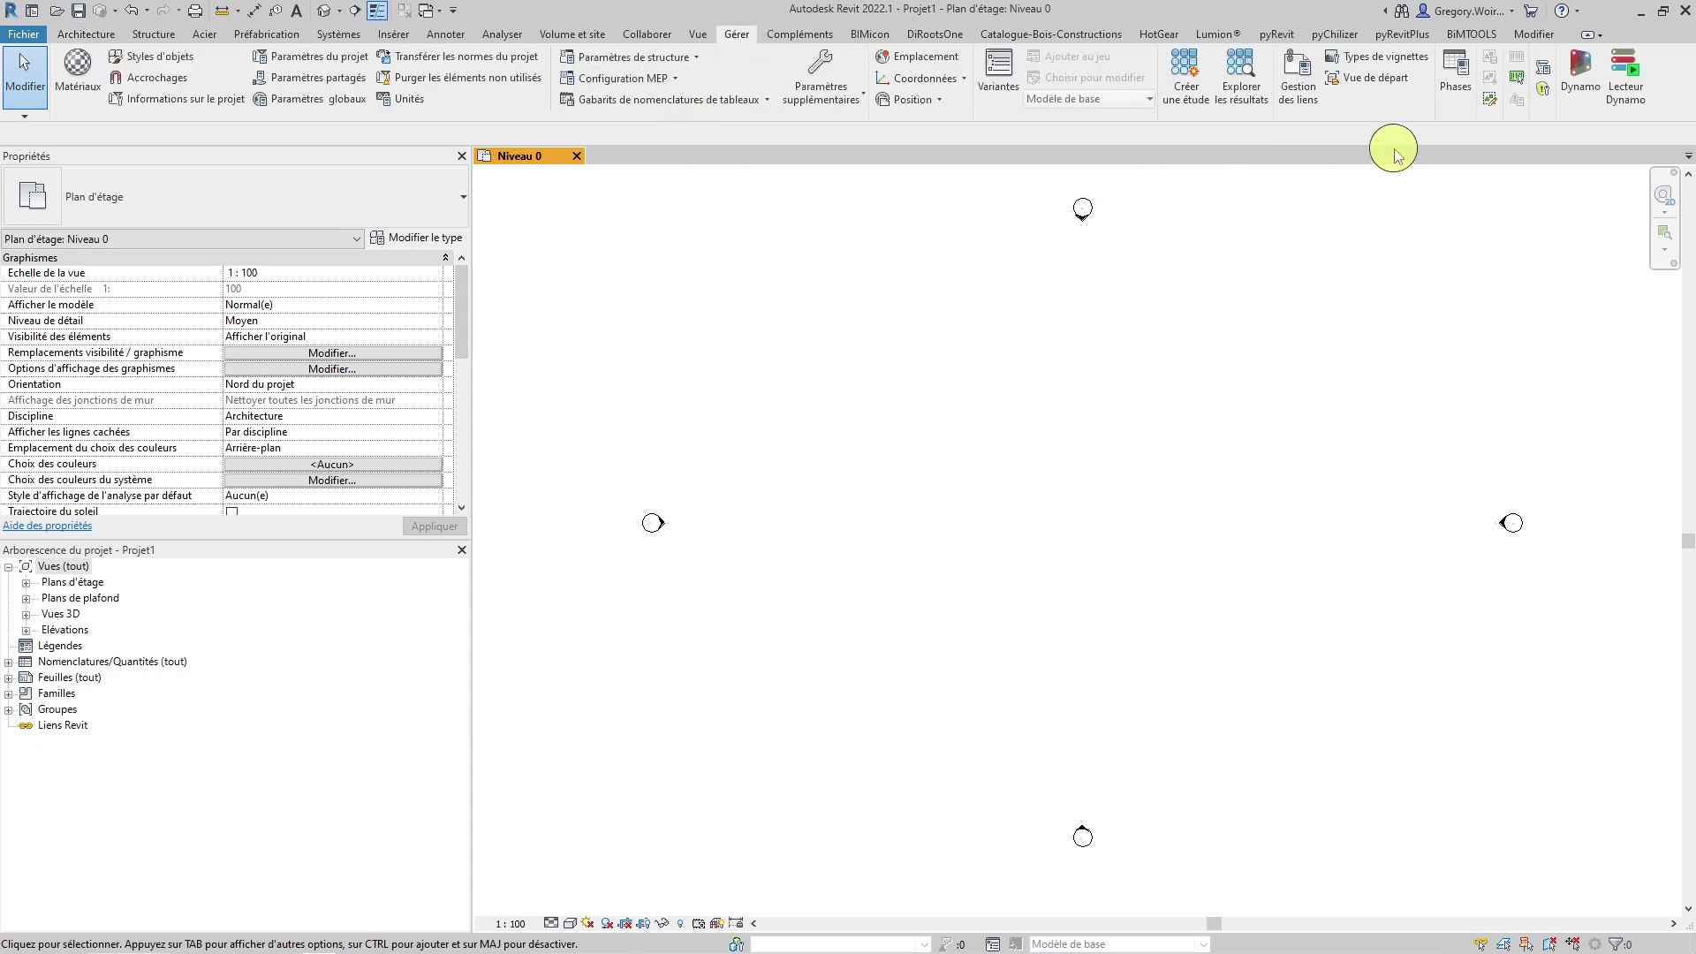
{"action": "left_click", "coordinate": [1459, 75]}
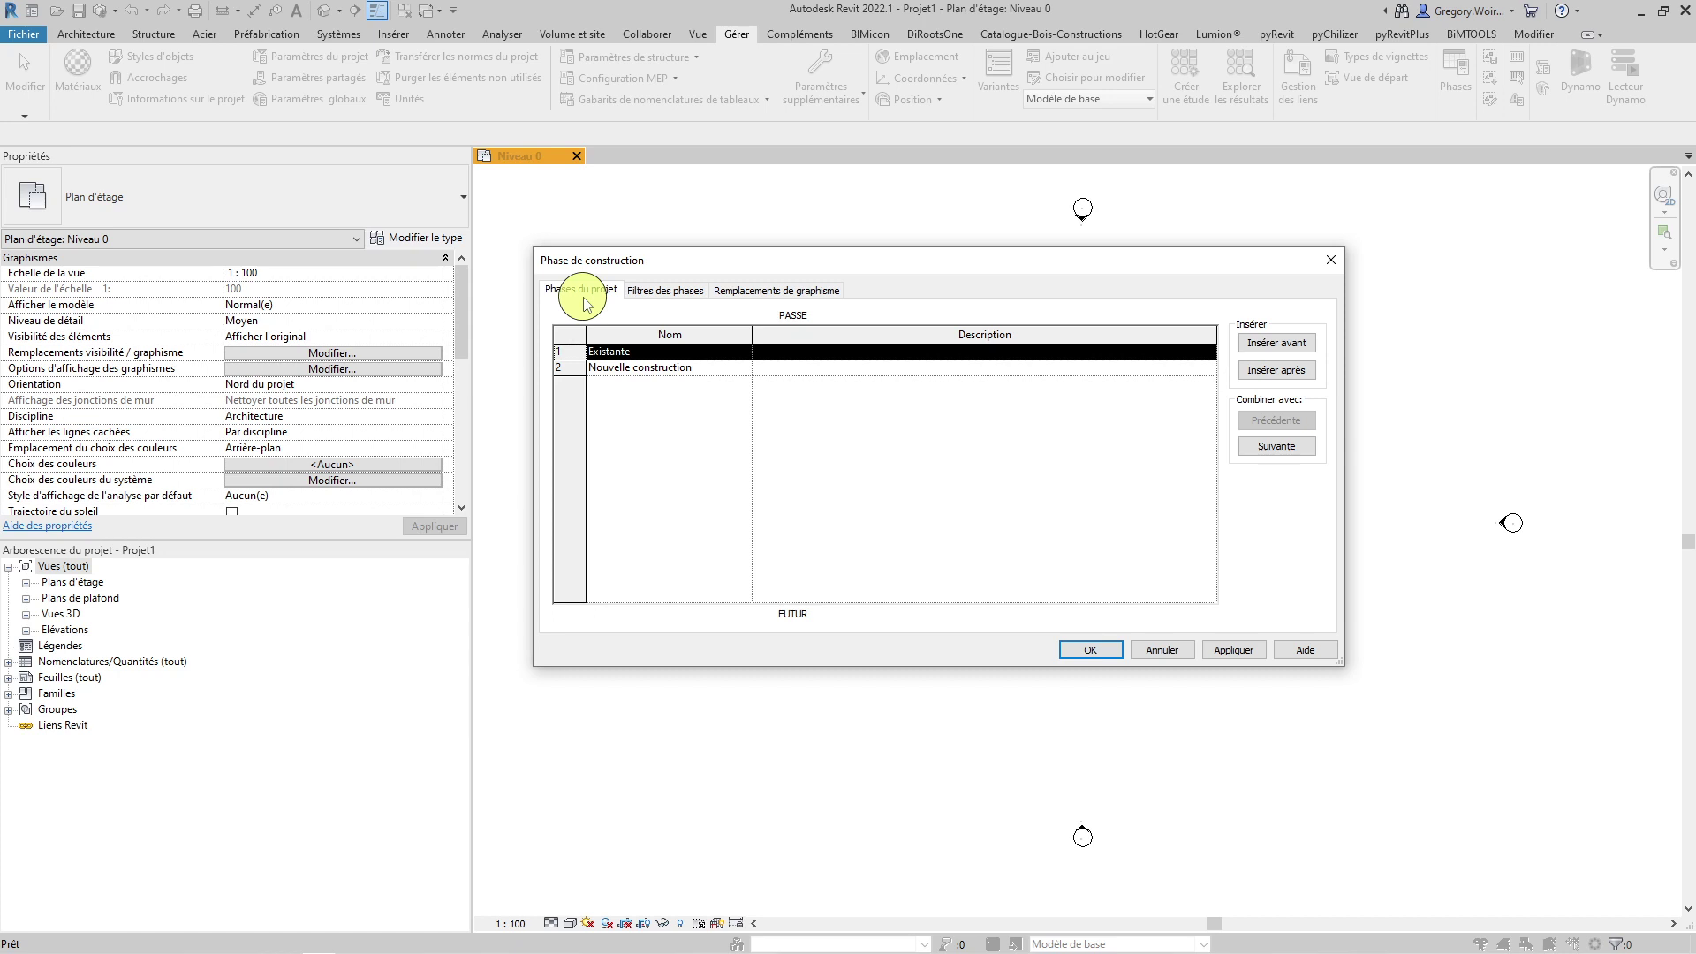
{"action": "left_click", "coordinate": [1287, 372]}
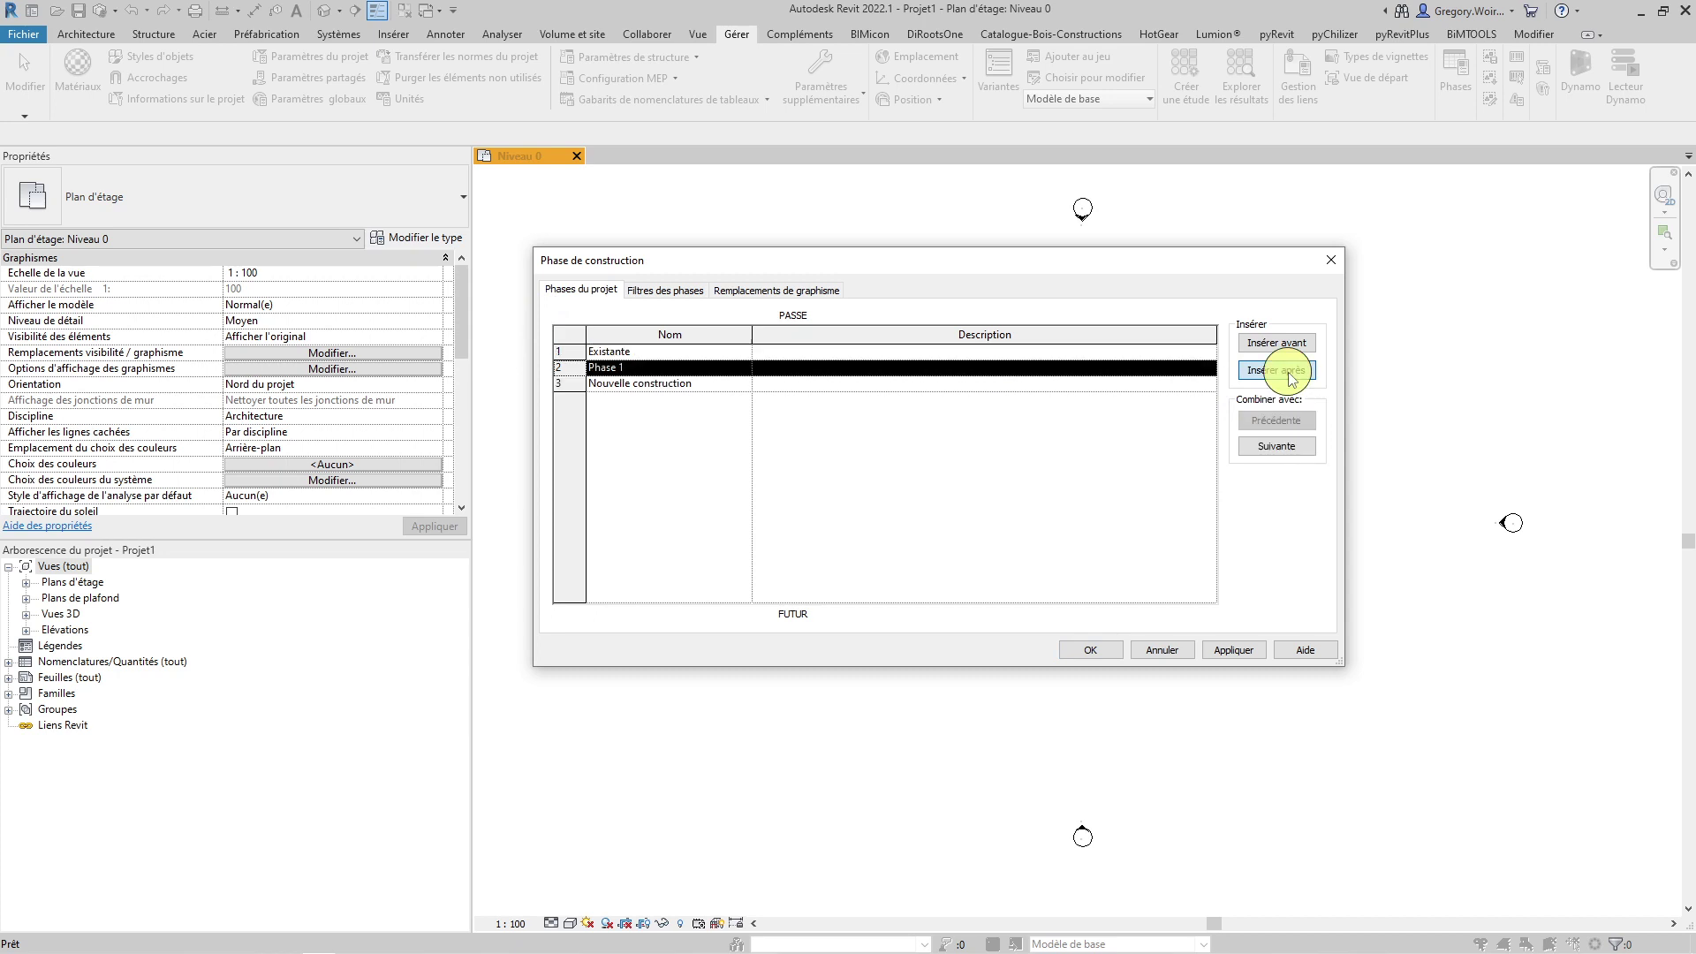
{"action": "left_click", "coordinate": [644, 370]}
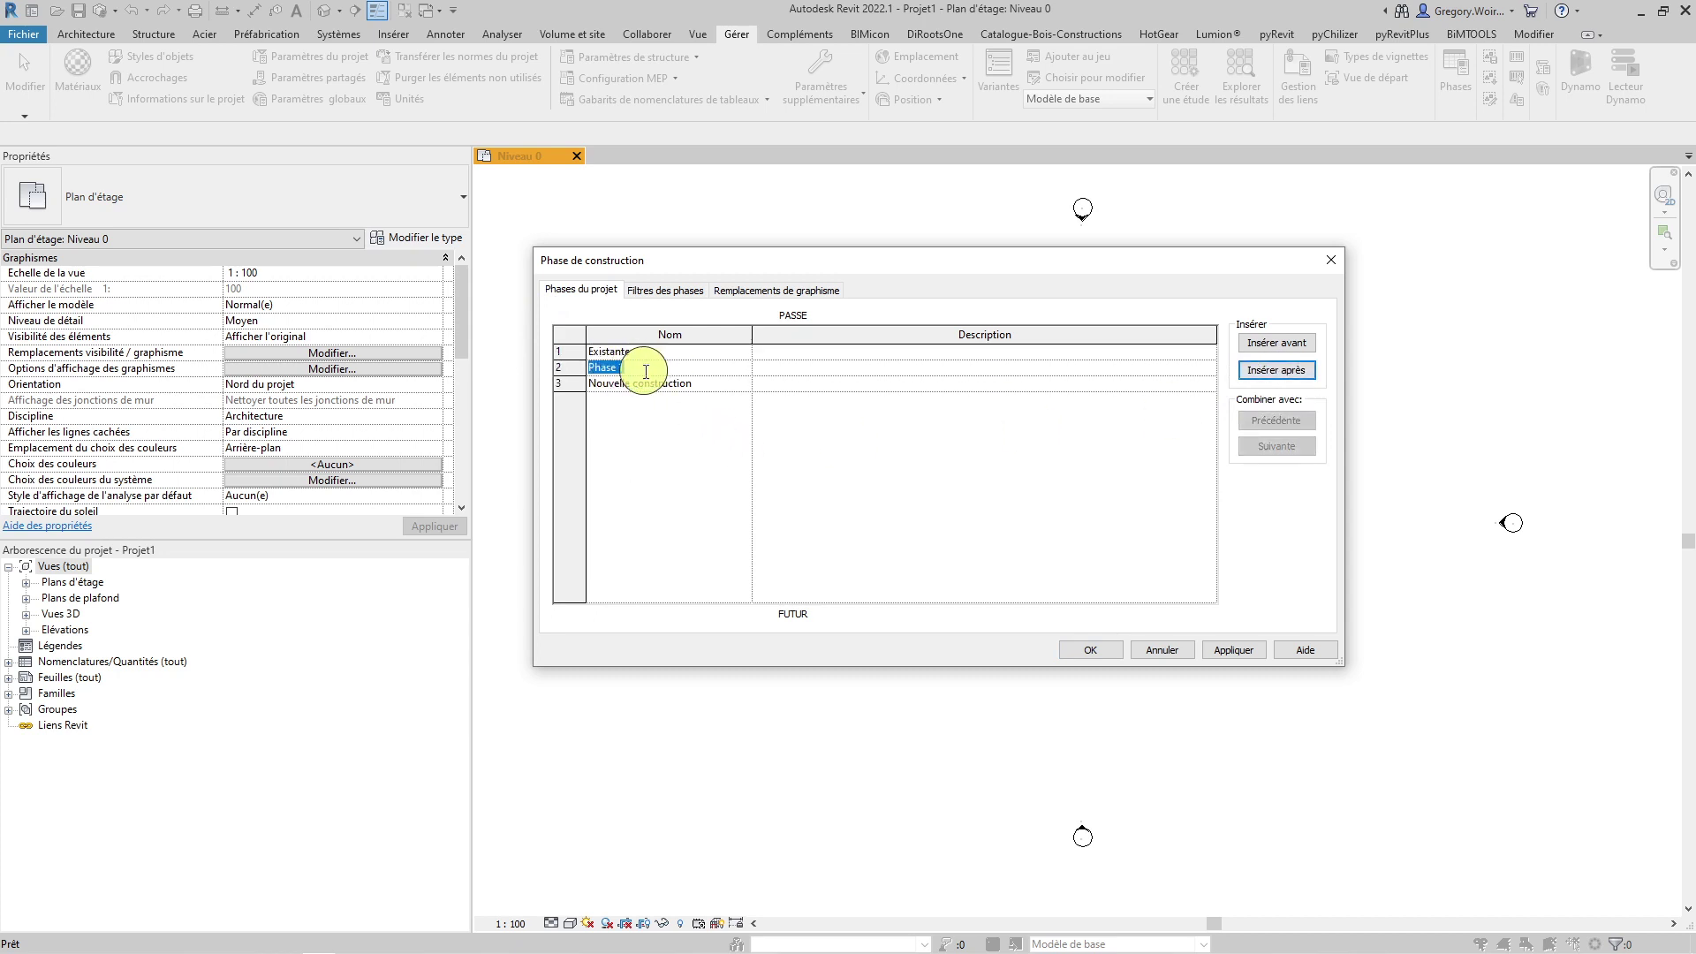
{"action": "type", "text": "Démolition"}
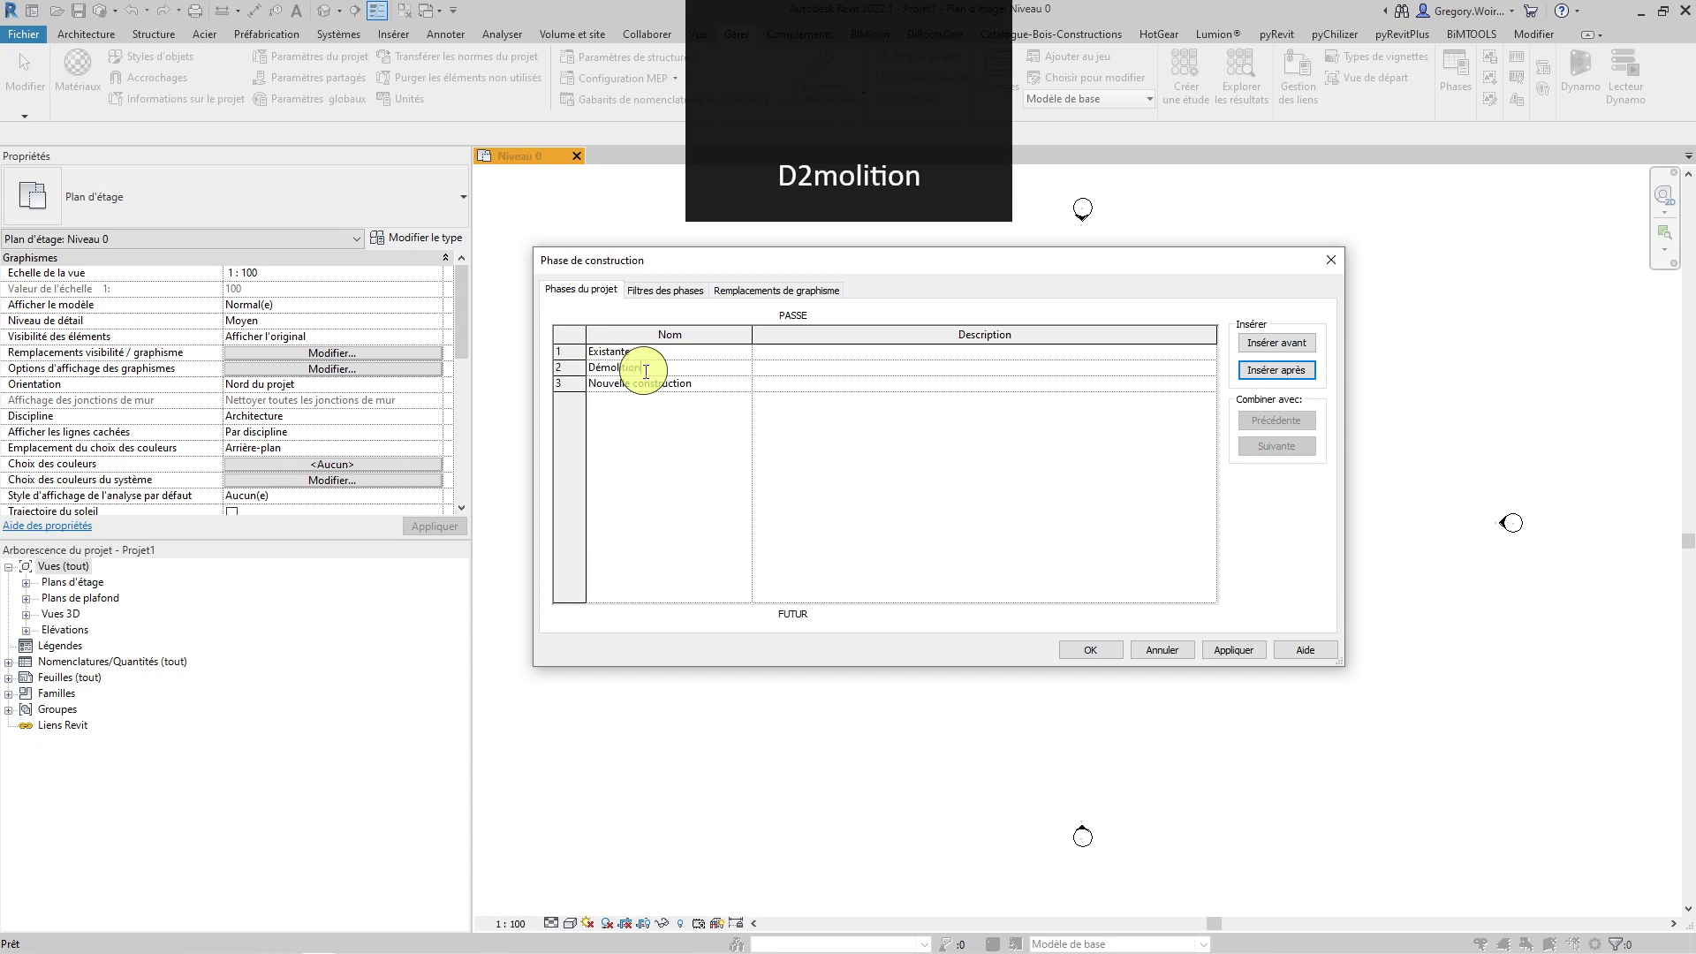
{"action": "left_click", "coordinate": [616, 456]}
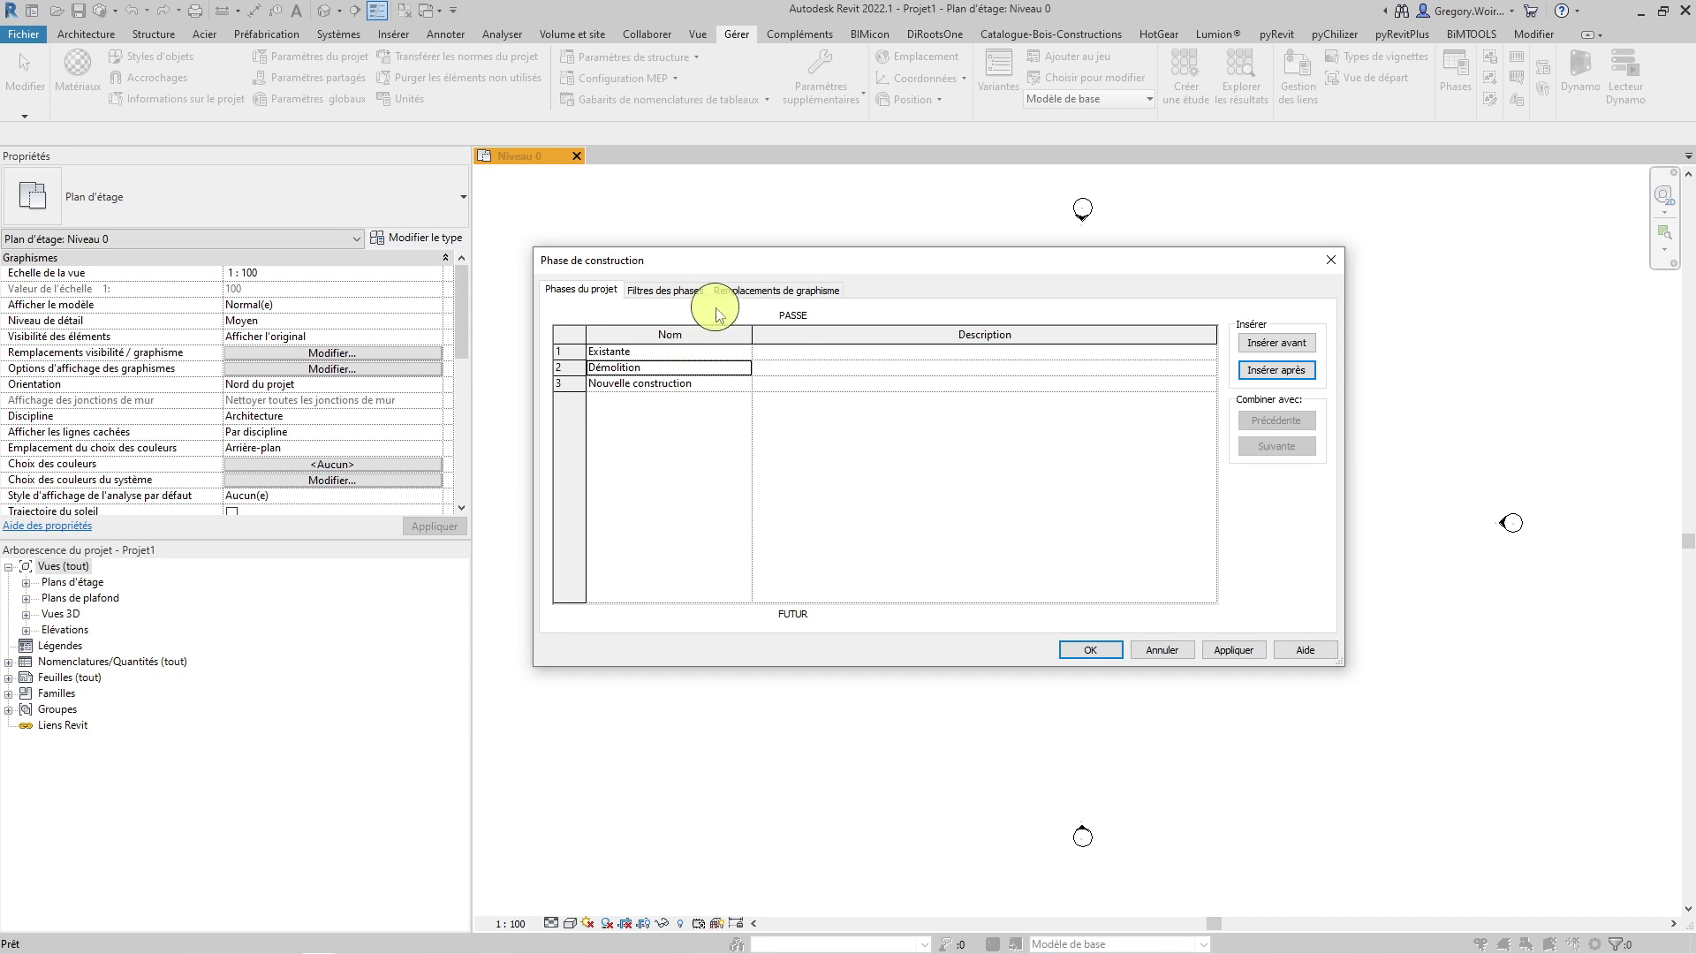
Step: Review the phase filters and graphic overrides, and apply the project phase settings
{"action": "left_click", "coordinate": [671, 291]}
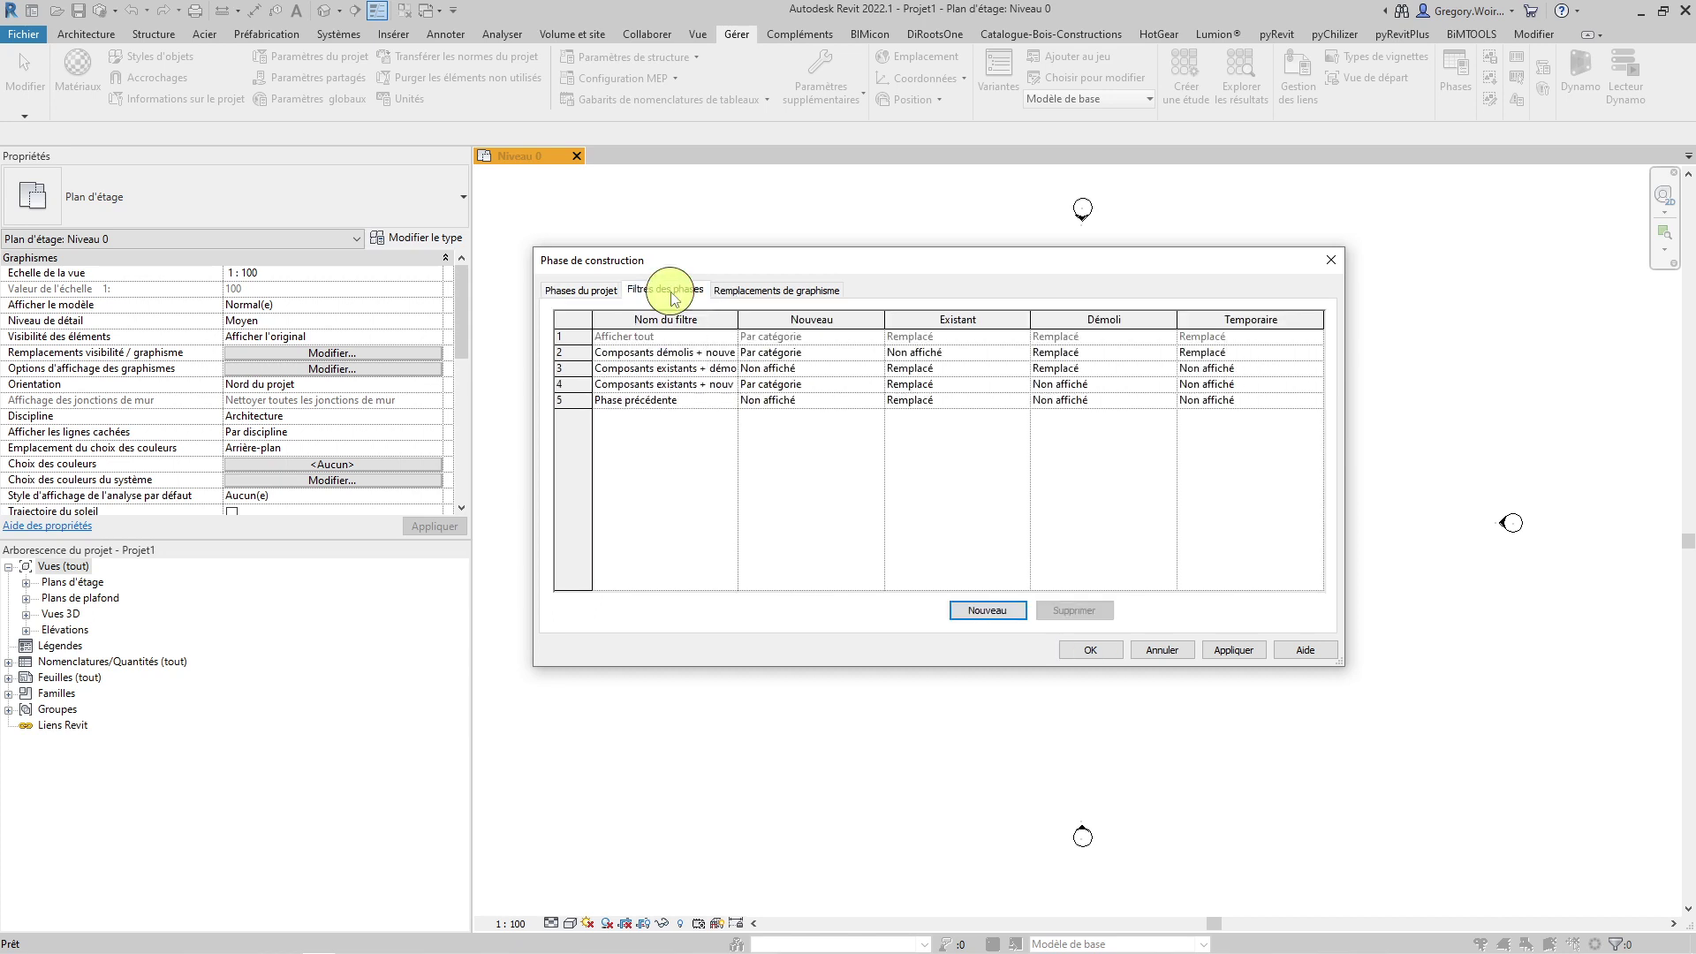
{"action": "left_click", "coordinate": [803, 291]}
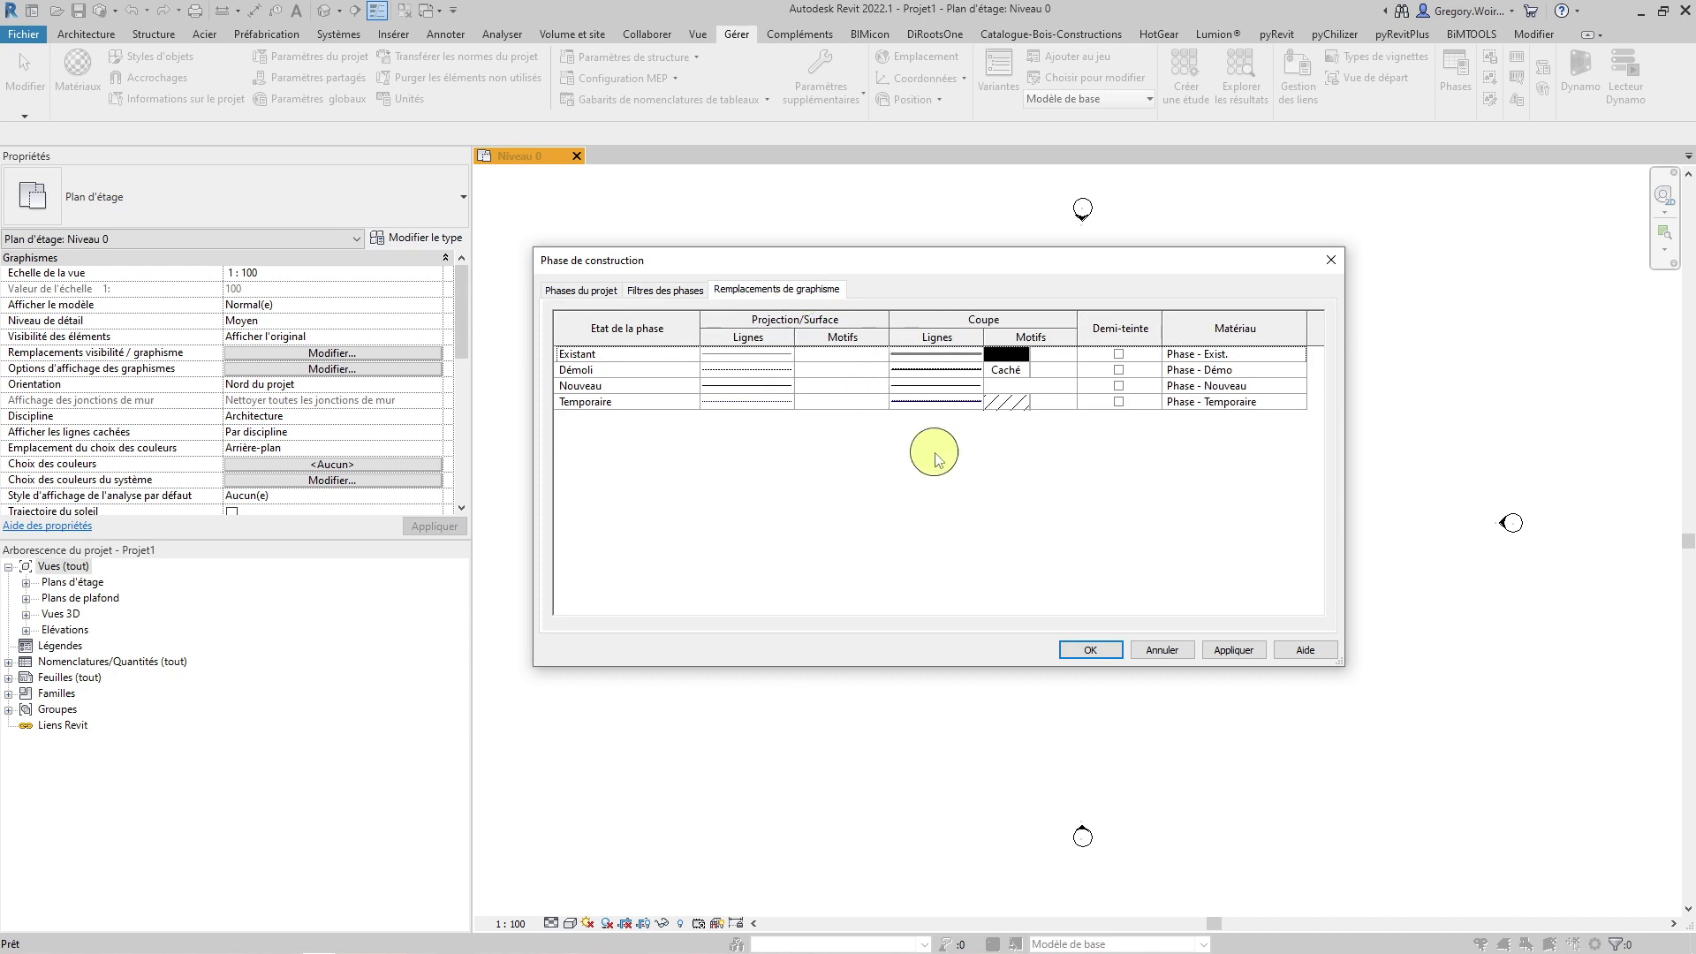
{"action": "left_click", "coordinate": [1243, 650]}
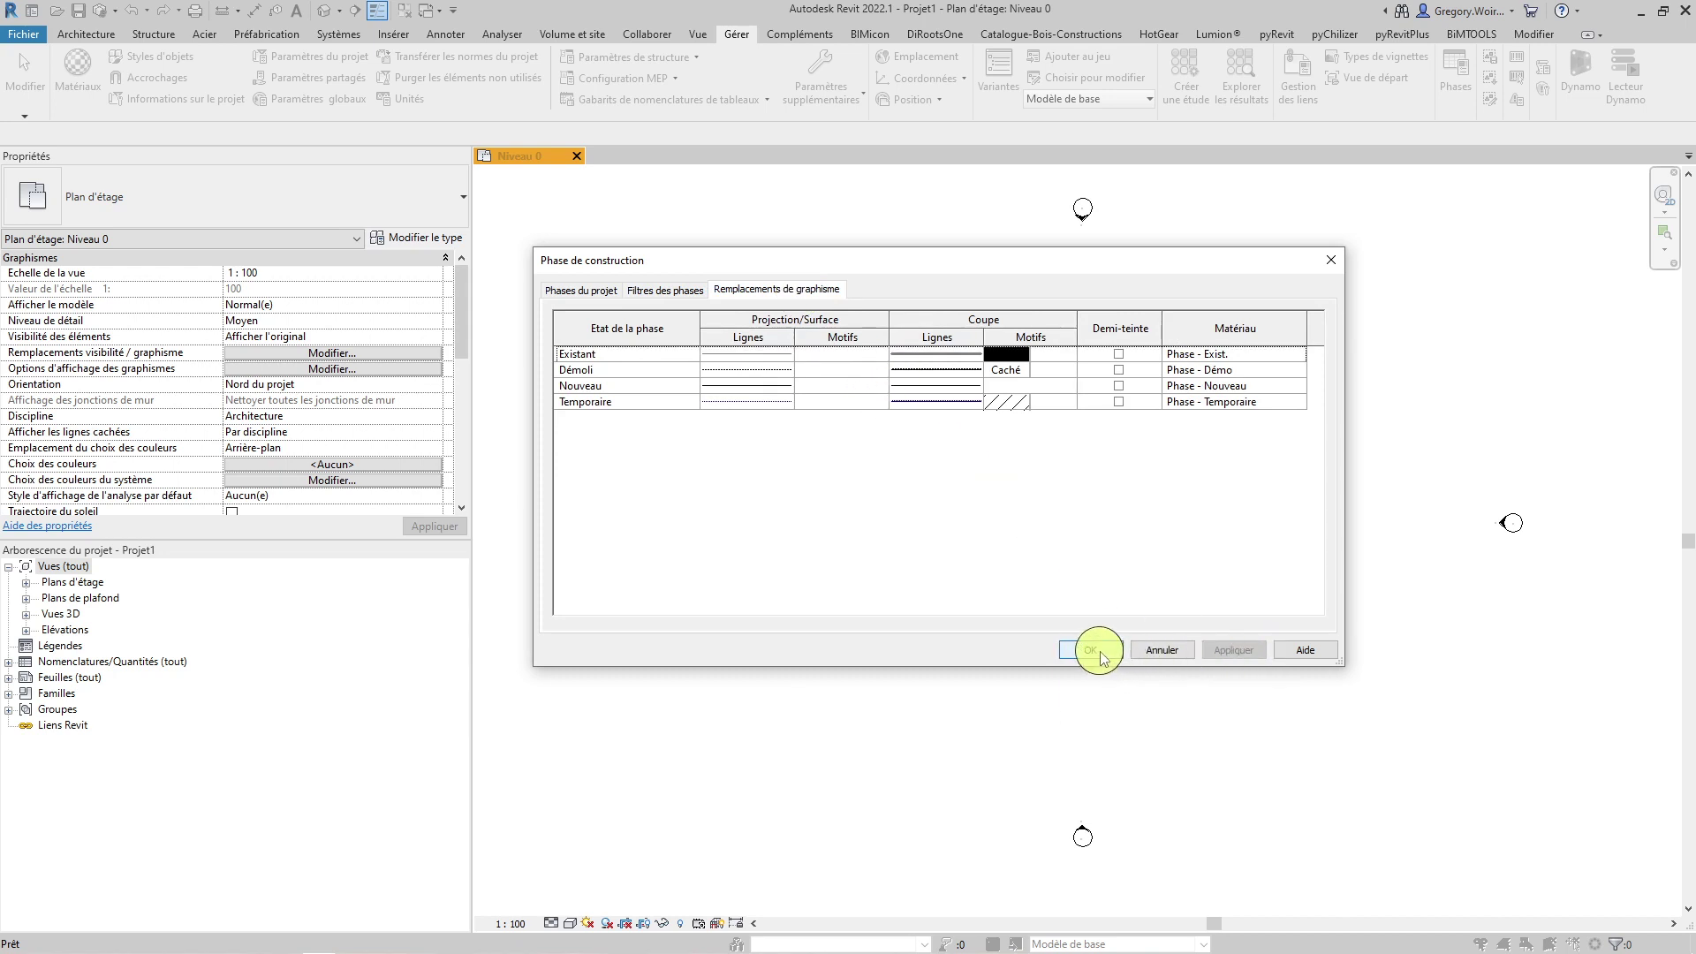
{"action": "left_click", "coordinate": [1091, 651]}
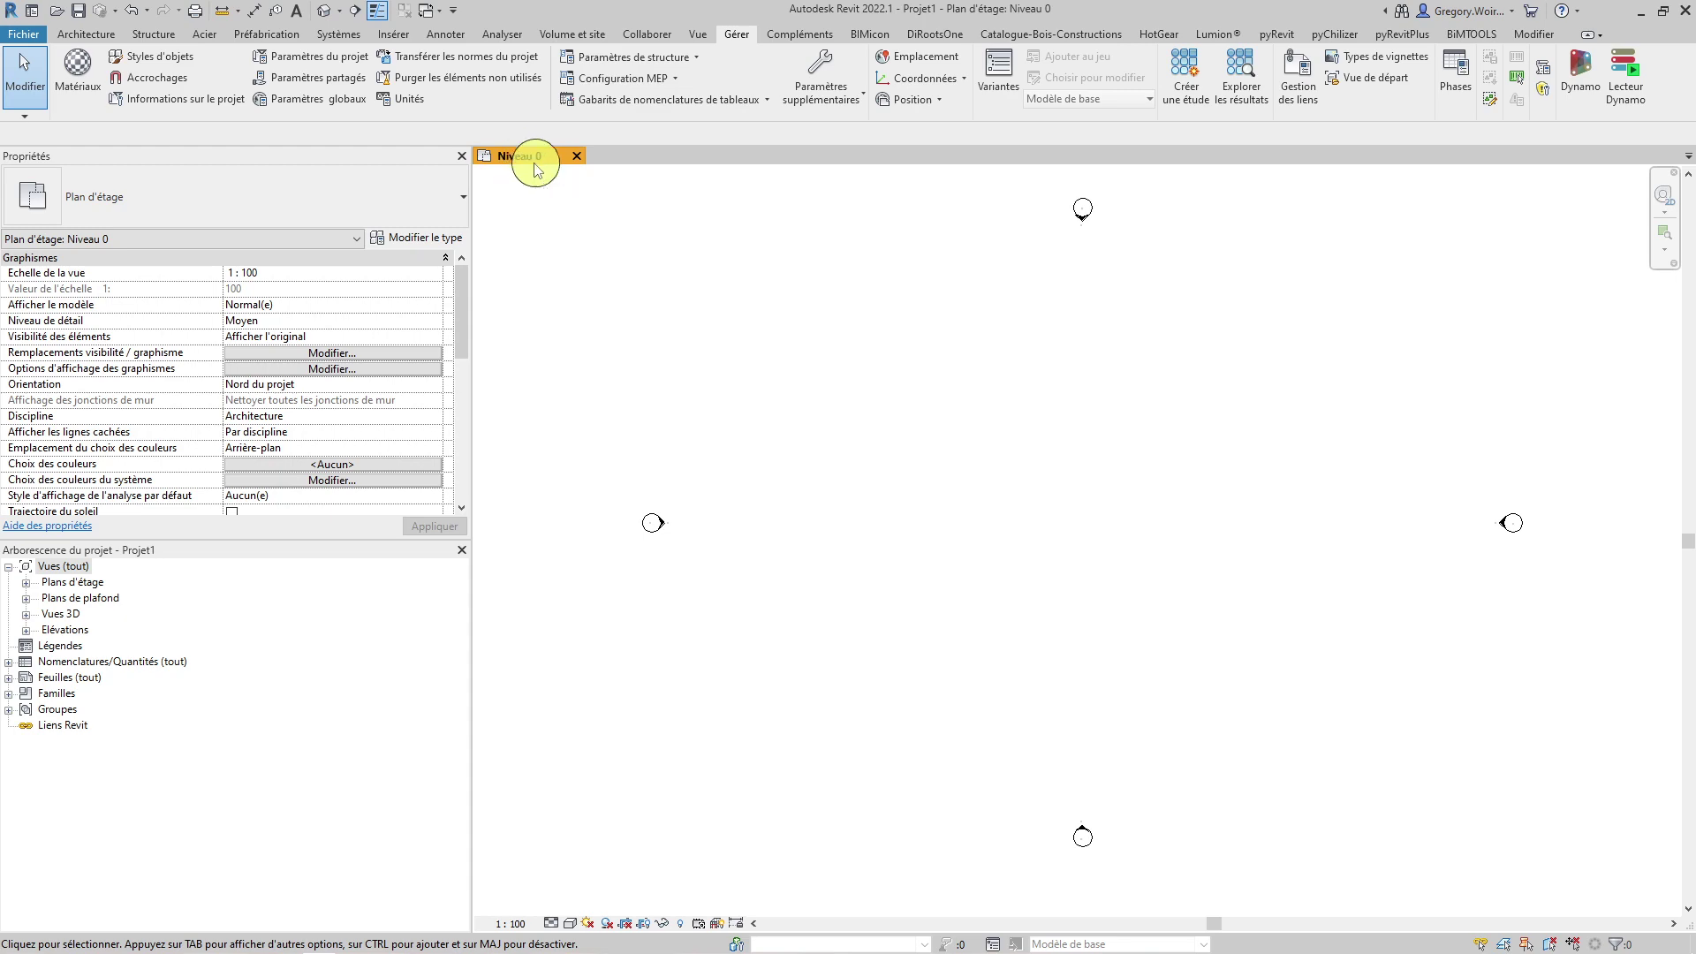
Step: Set the phase of the Niveau 0 floor plan view to Existante
{"action": "left_click", "coordinate": [25, 582]}
{"action": "left_click", "coordinate": [85, 604]}
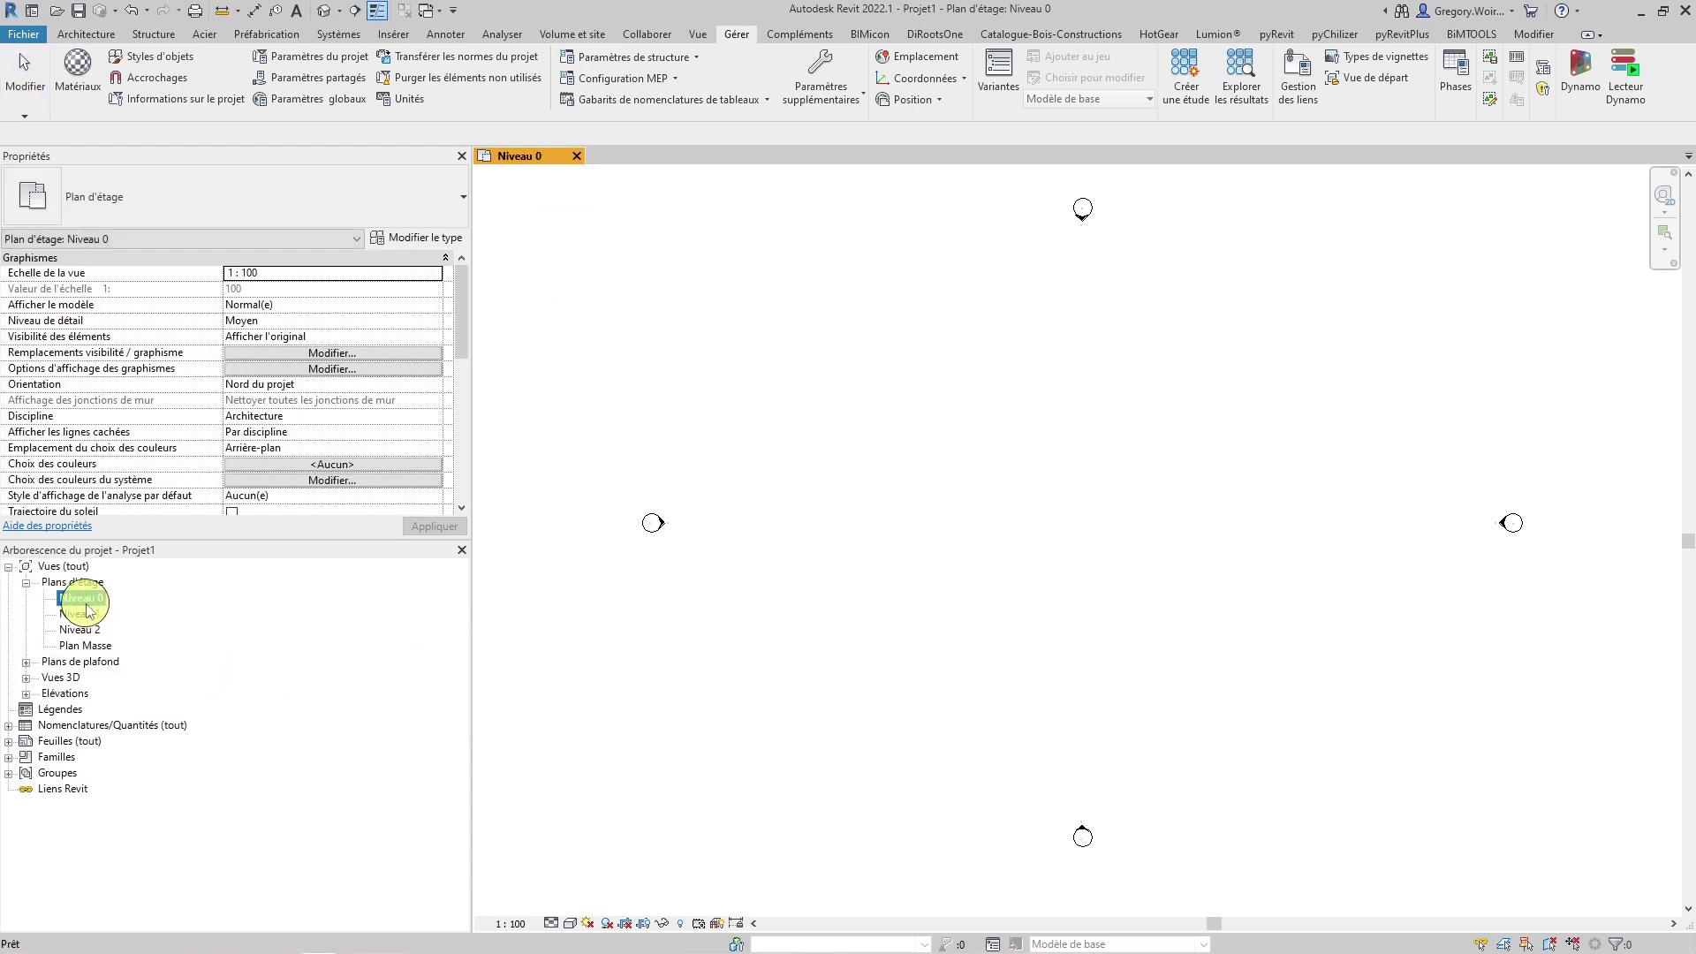
{"action": "scroll", "coordinate": [300, 371], "scroll_direction": "down", "scroll_amount": 3}
{"action": "scroll", "coordinate": [299, 371], "scroll_direction": "down", "scroll_amount": 2}
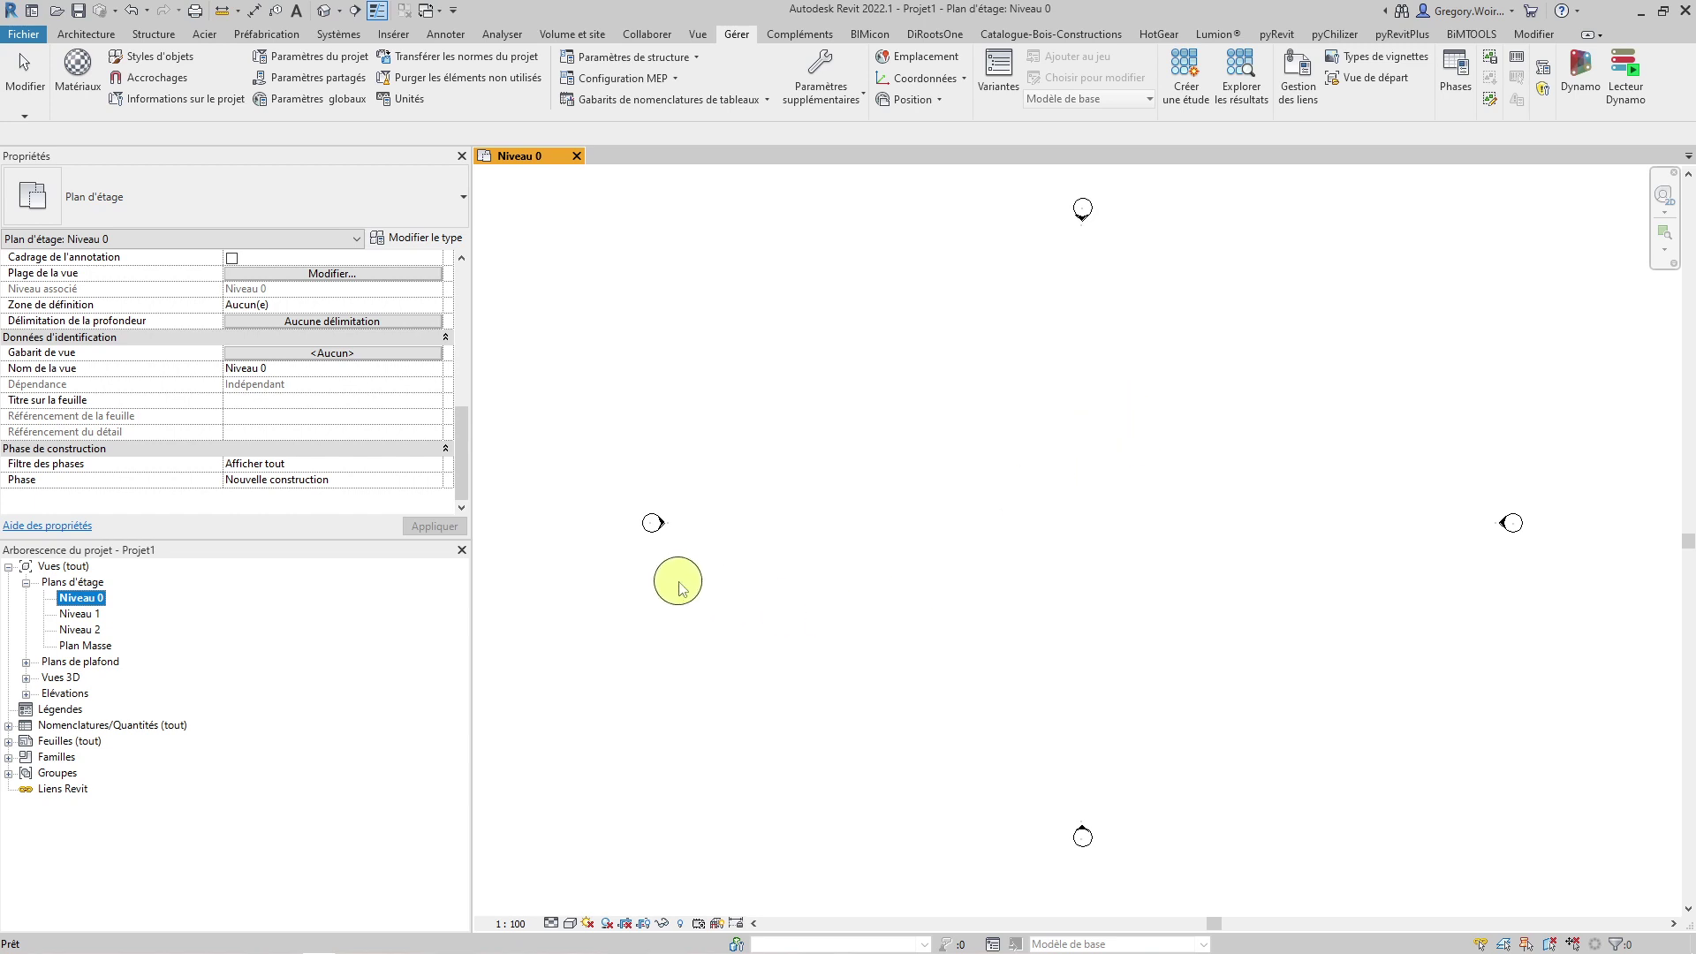
{"action": "left_click", "coordinate": [439, 481]}
{"action": "left_click", "coordinate": [407, 498]}
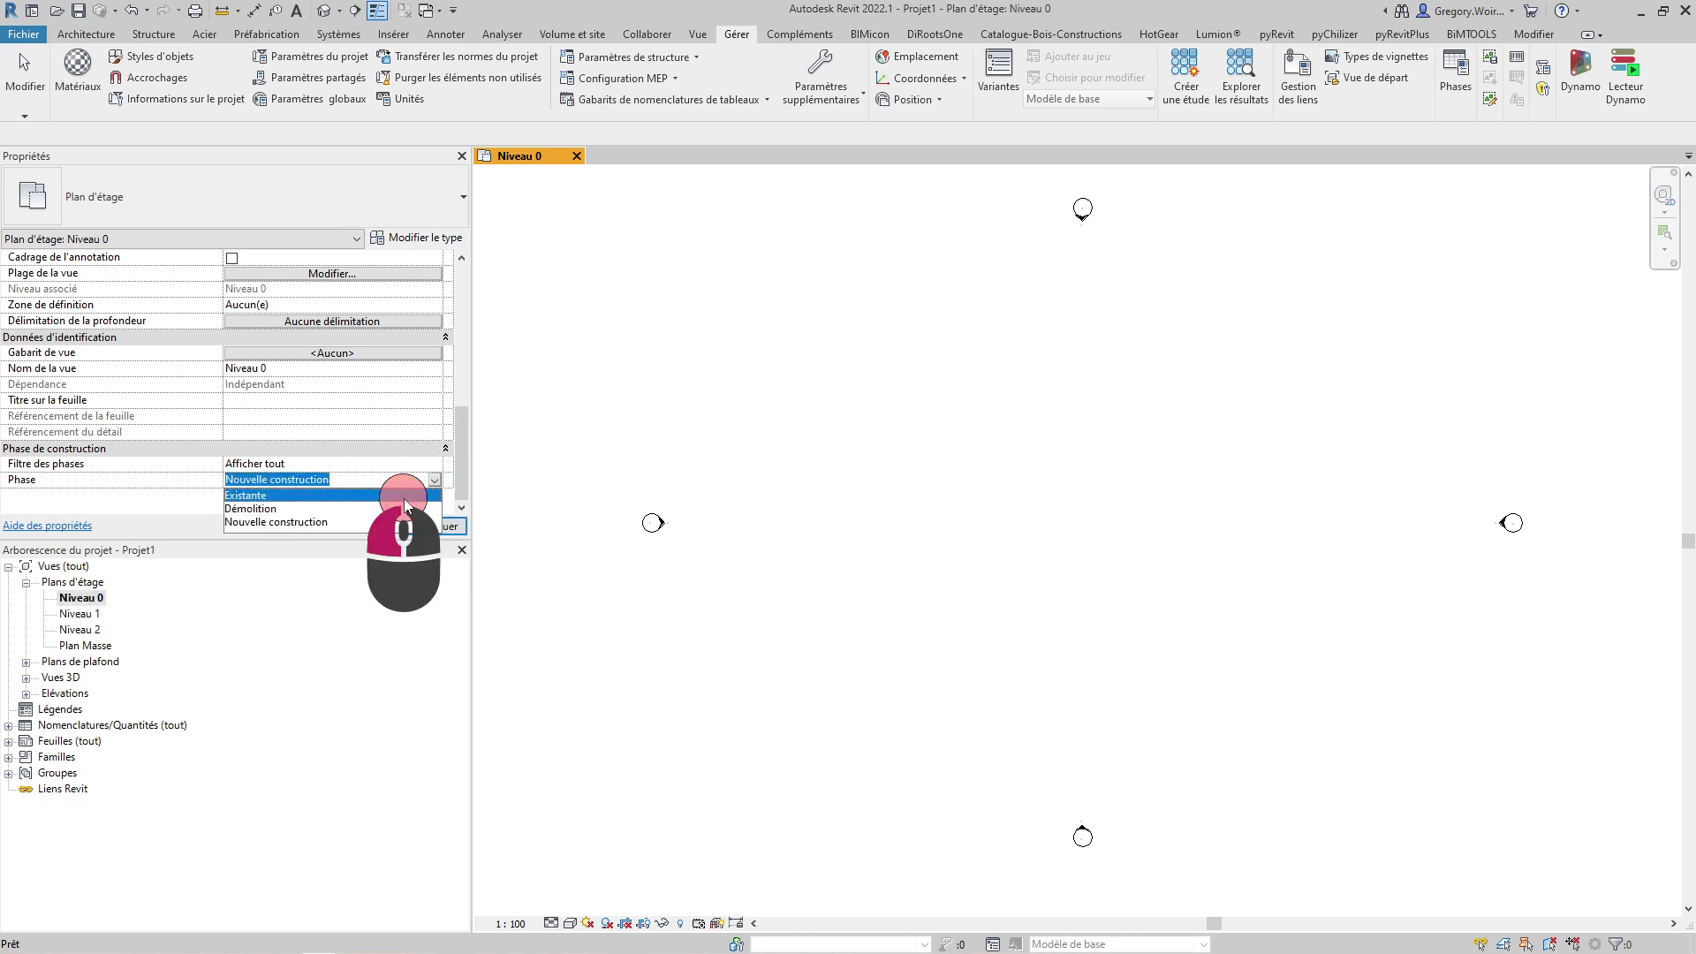
Step: Draw two chained Générique - Ext. 200 mm walls in an L shape, about 4.8 m horizontally and 4.6 m vertically
{"action": "left_click", "coordinate": [86, 34]}
{"action": "left_click", "coordinate": [76, 67]}
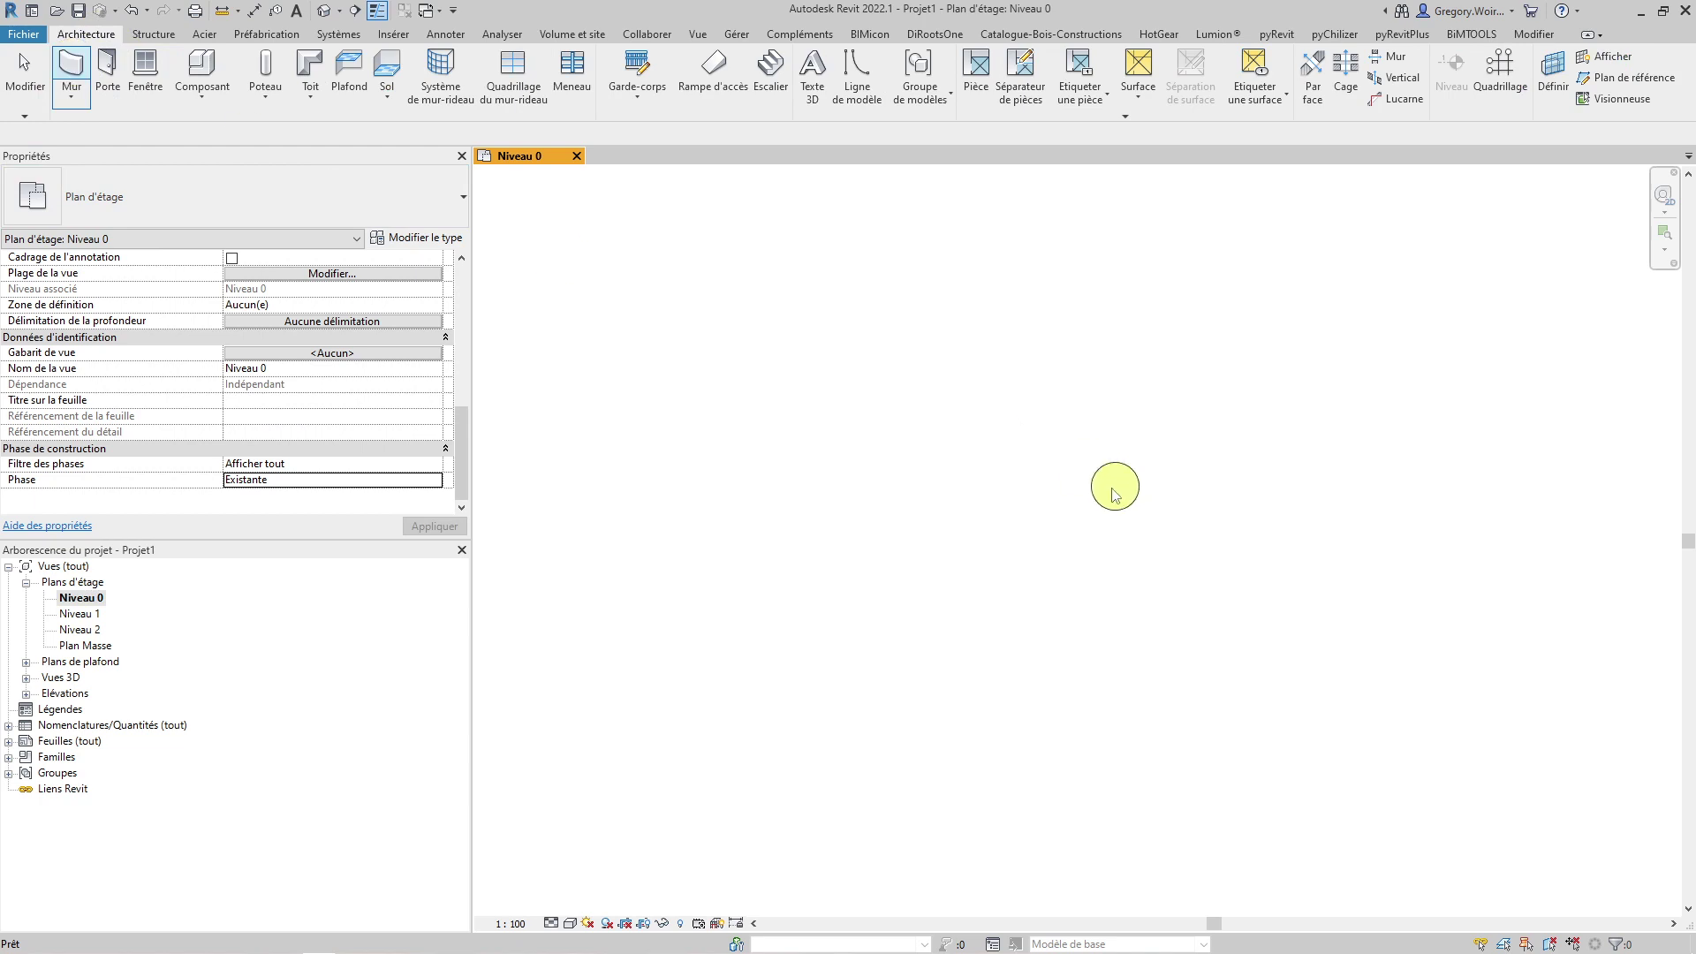
{"action": "left_click", "coordinate": [902, 459]}
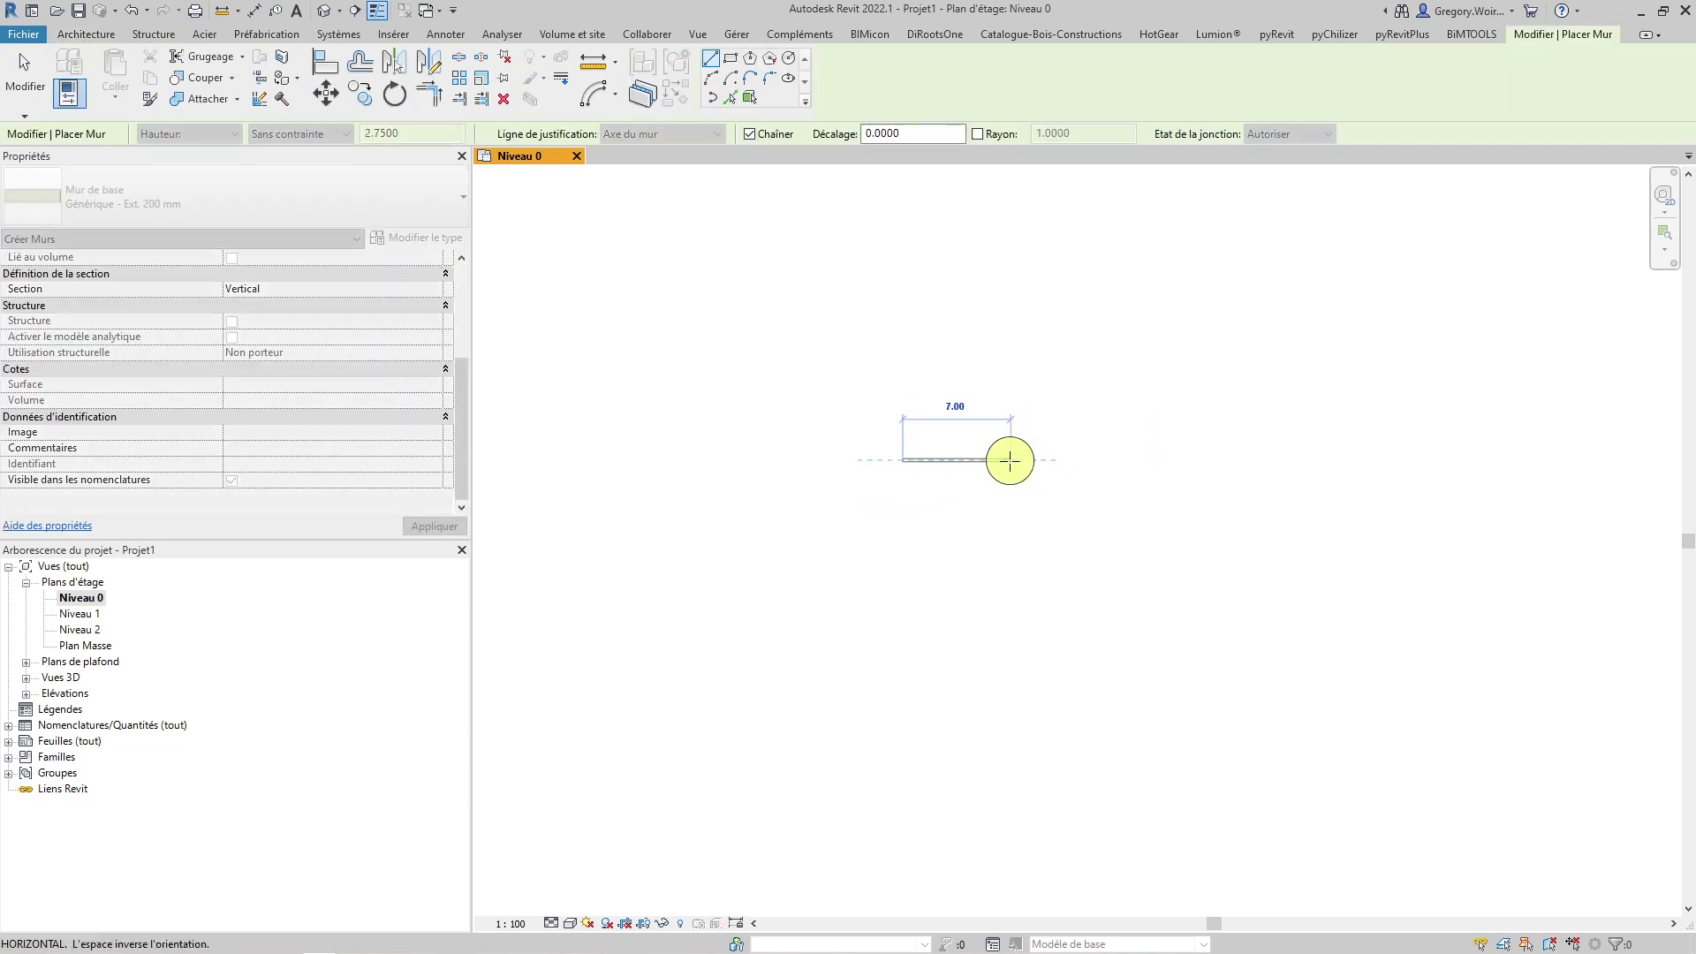
{"action": "left_click", "coordinate": [976, 460]}
{"action": "left_click", "coordinate": [975, 530]}
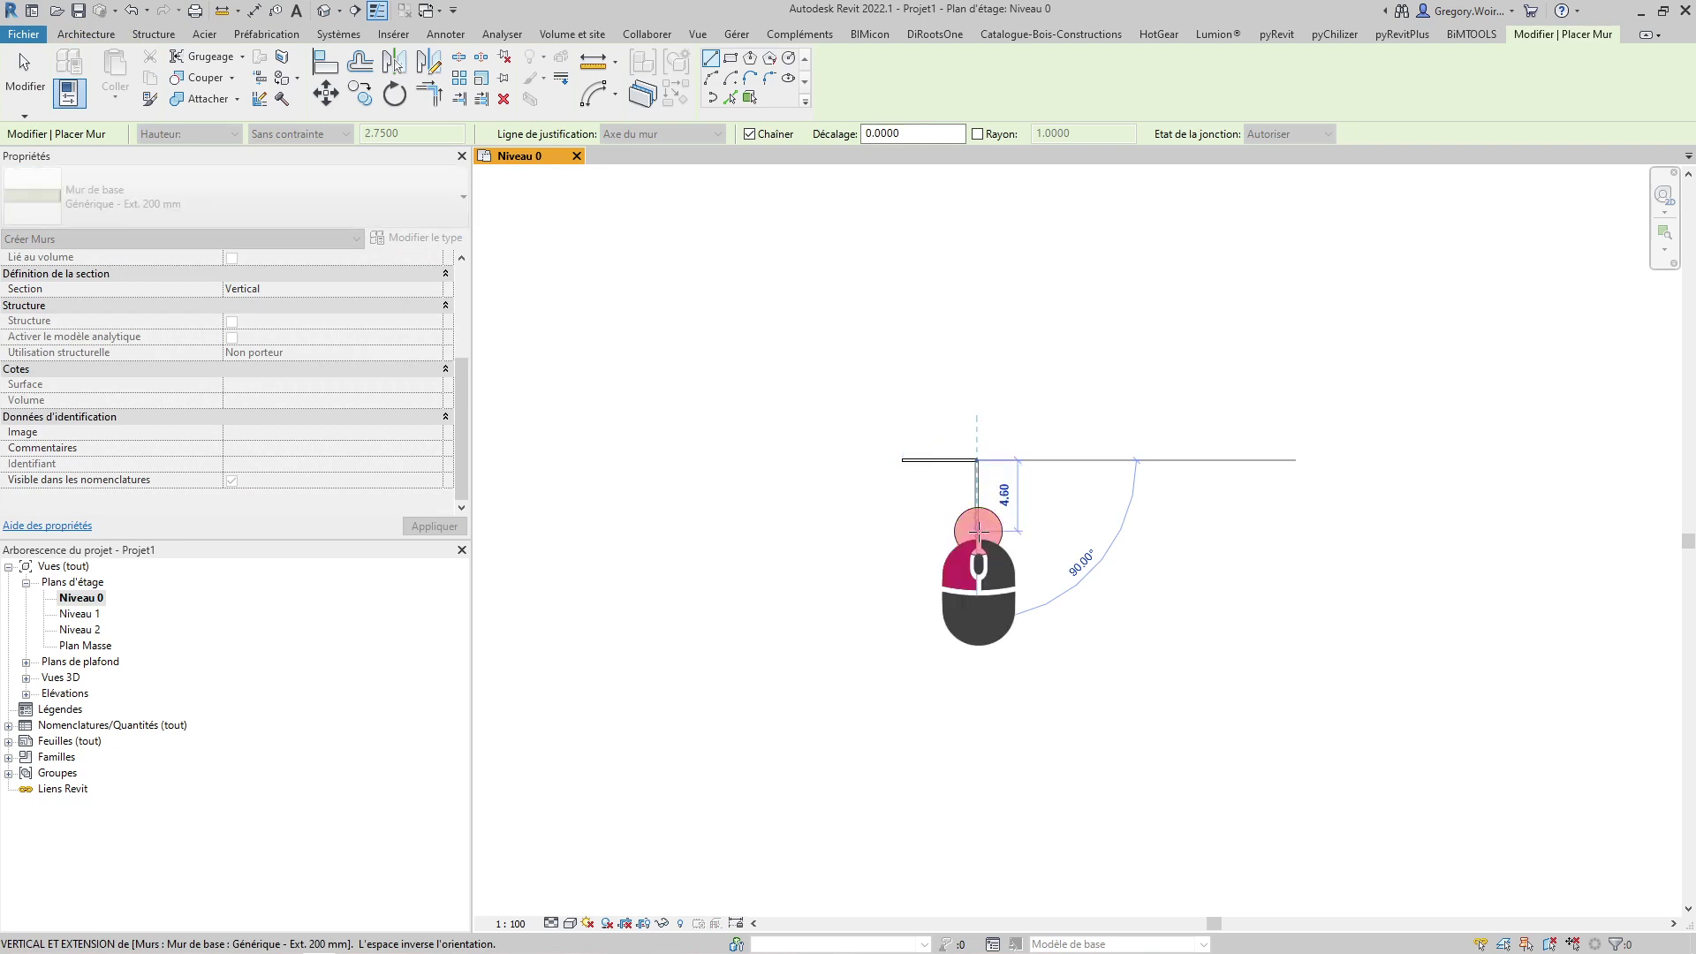
{"action": "key", "text": "Escape"}
{"action": "scroll", "coordinate": [957, 484], "scroll_direction": "up", "scroll_amount": 3}
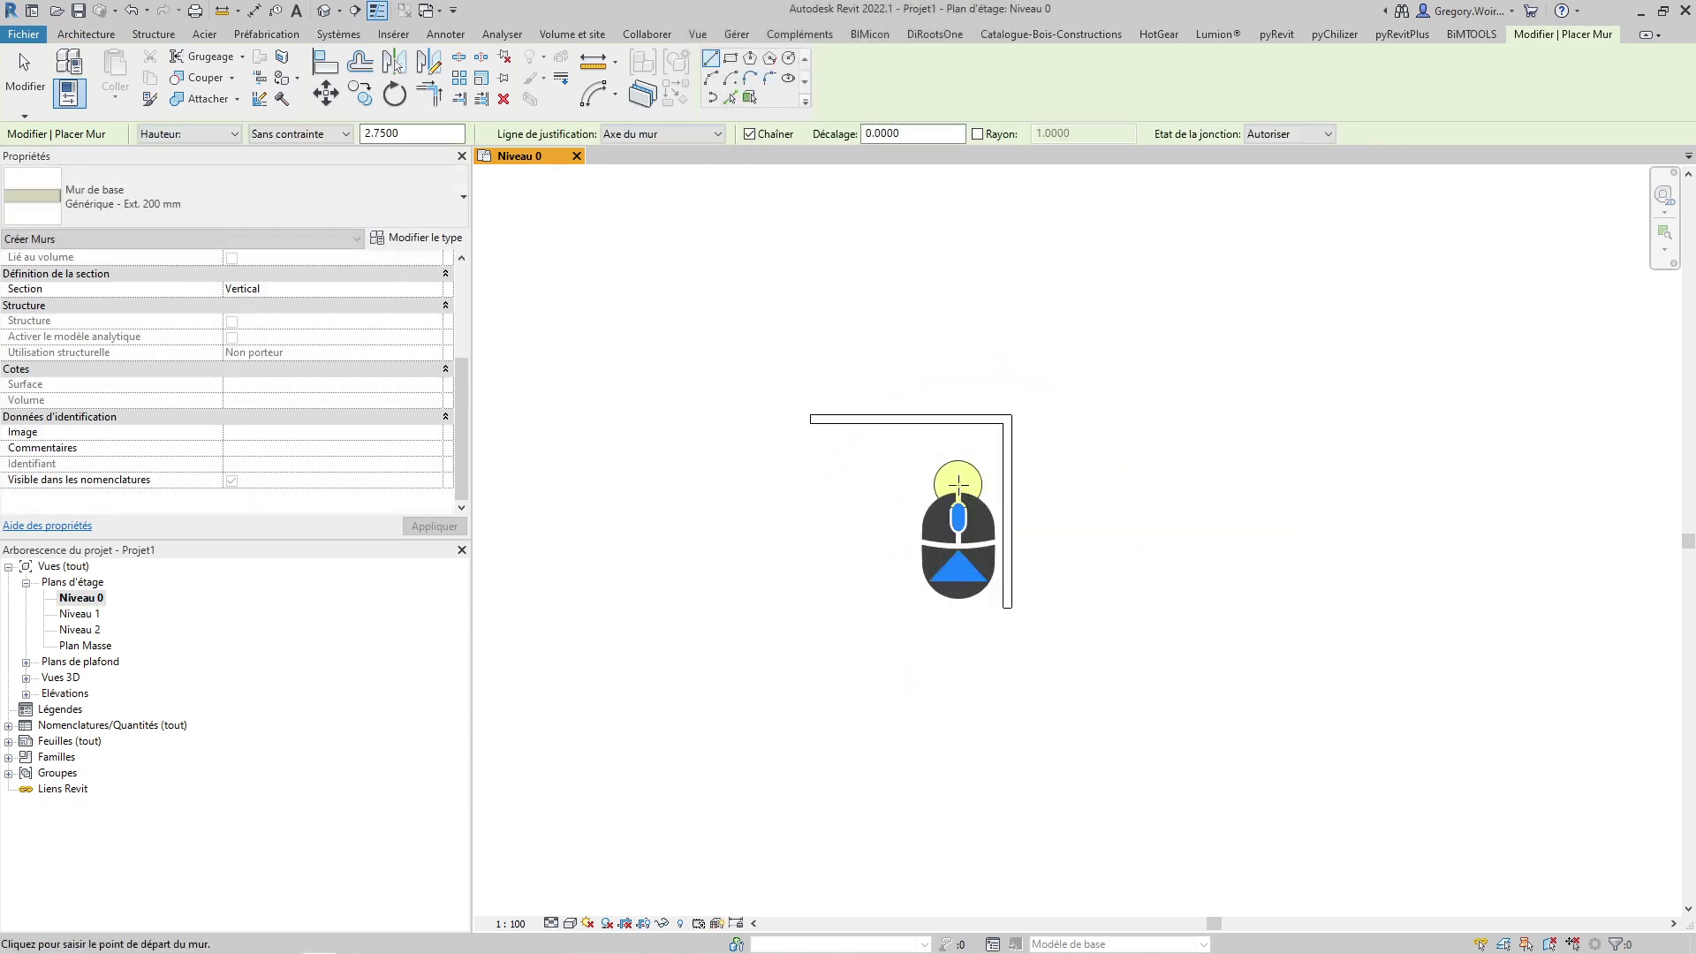
{"action": "left_click", "coordinate": [24, 73]}
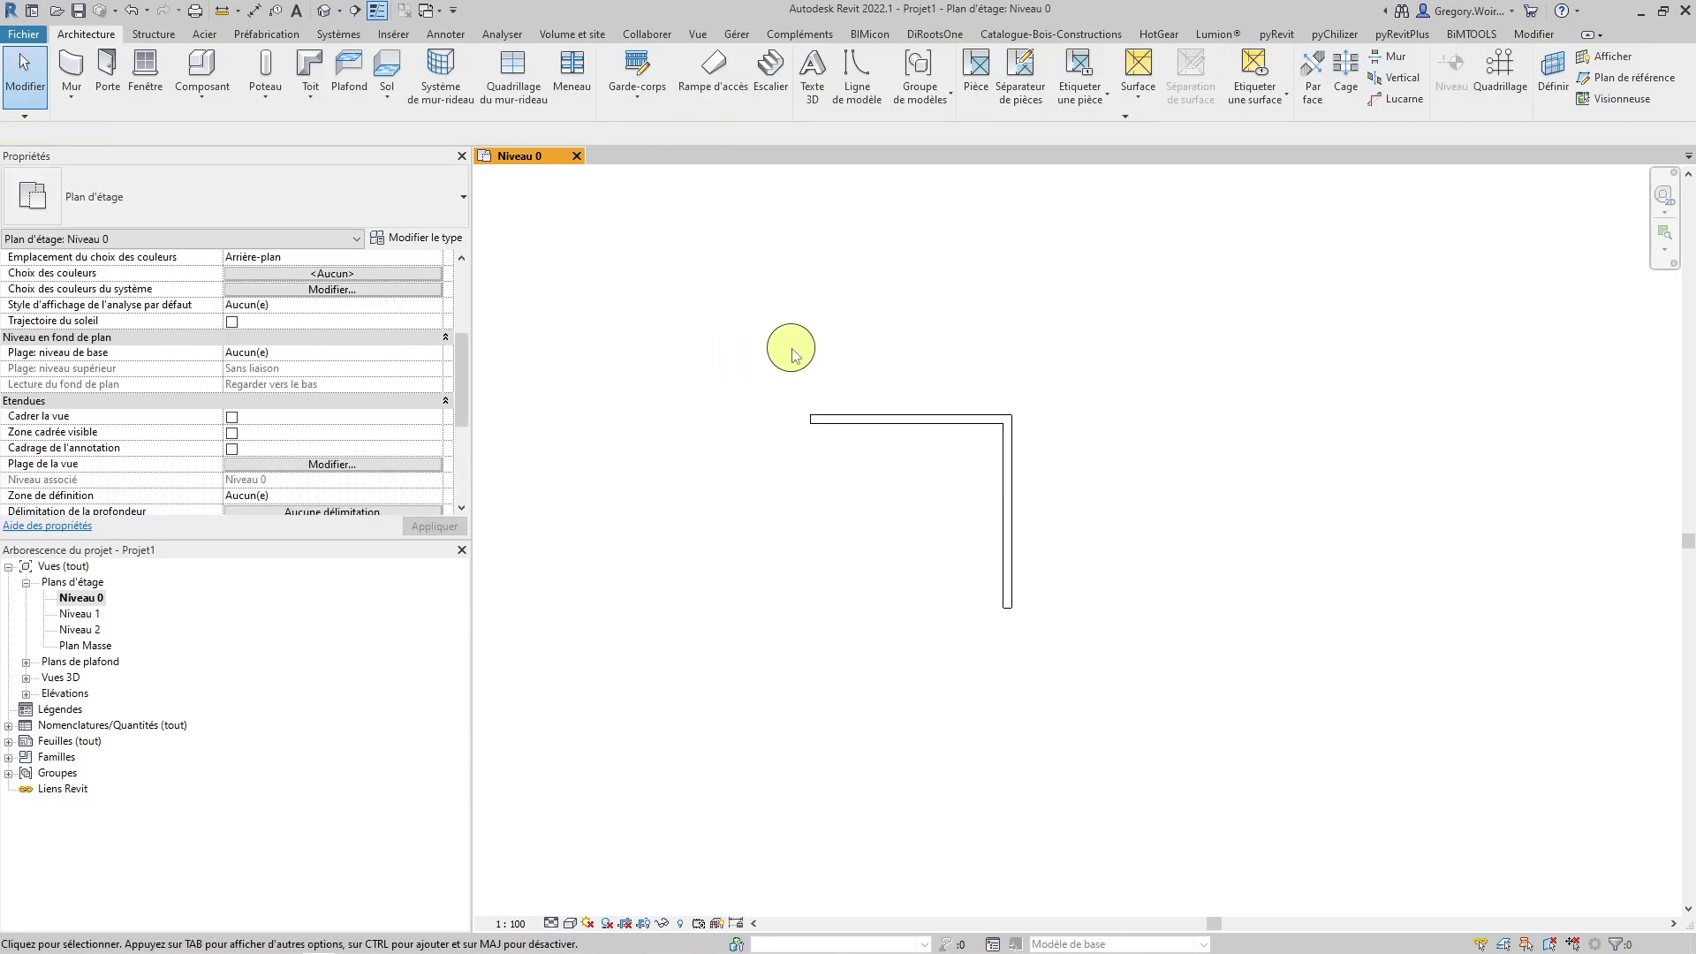
Step: Check the creation and demolition phases assigned to the two drawn walls
{"action": "left_click", "coordinate": [905, 418]}
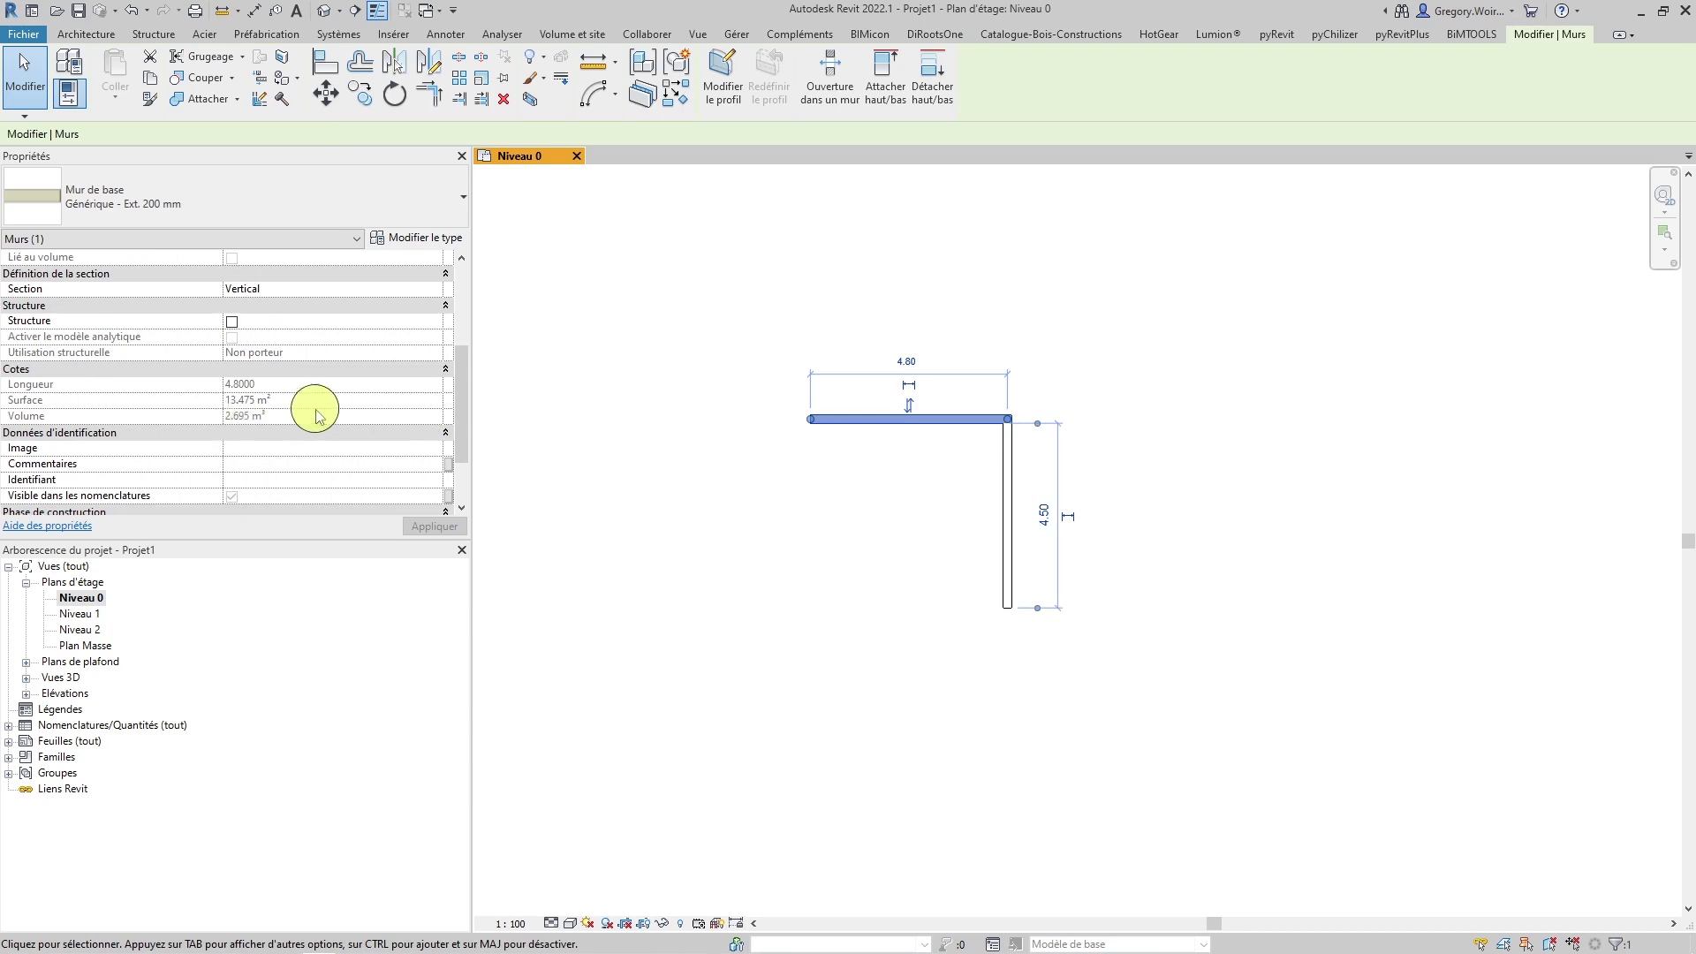
{"action": "scroll", "coordinate": [291, 420], "scroll_direction": "down", "scroll_amount": 3}
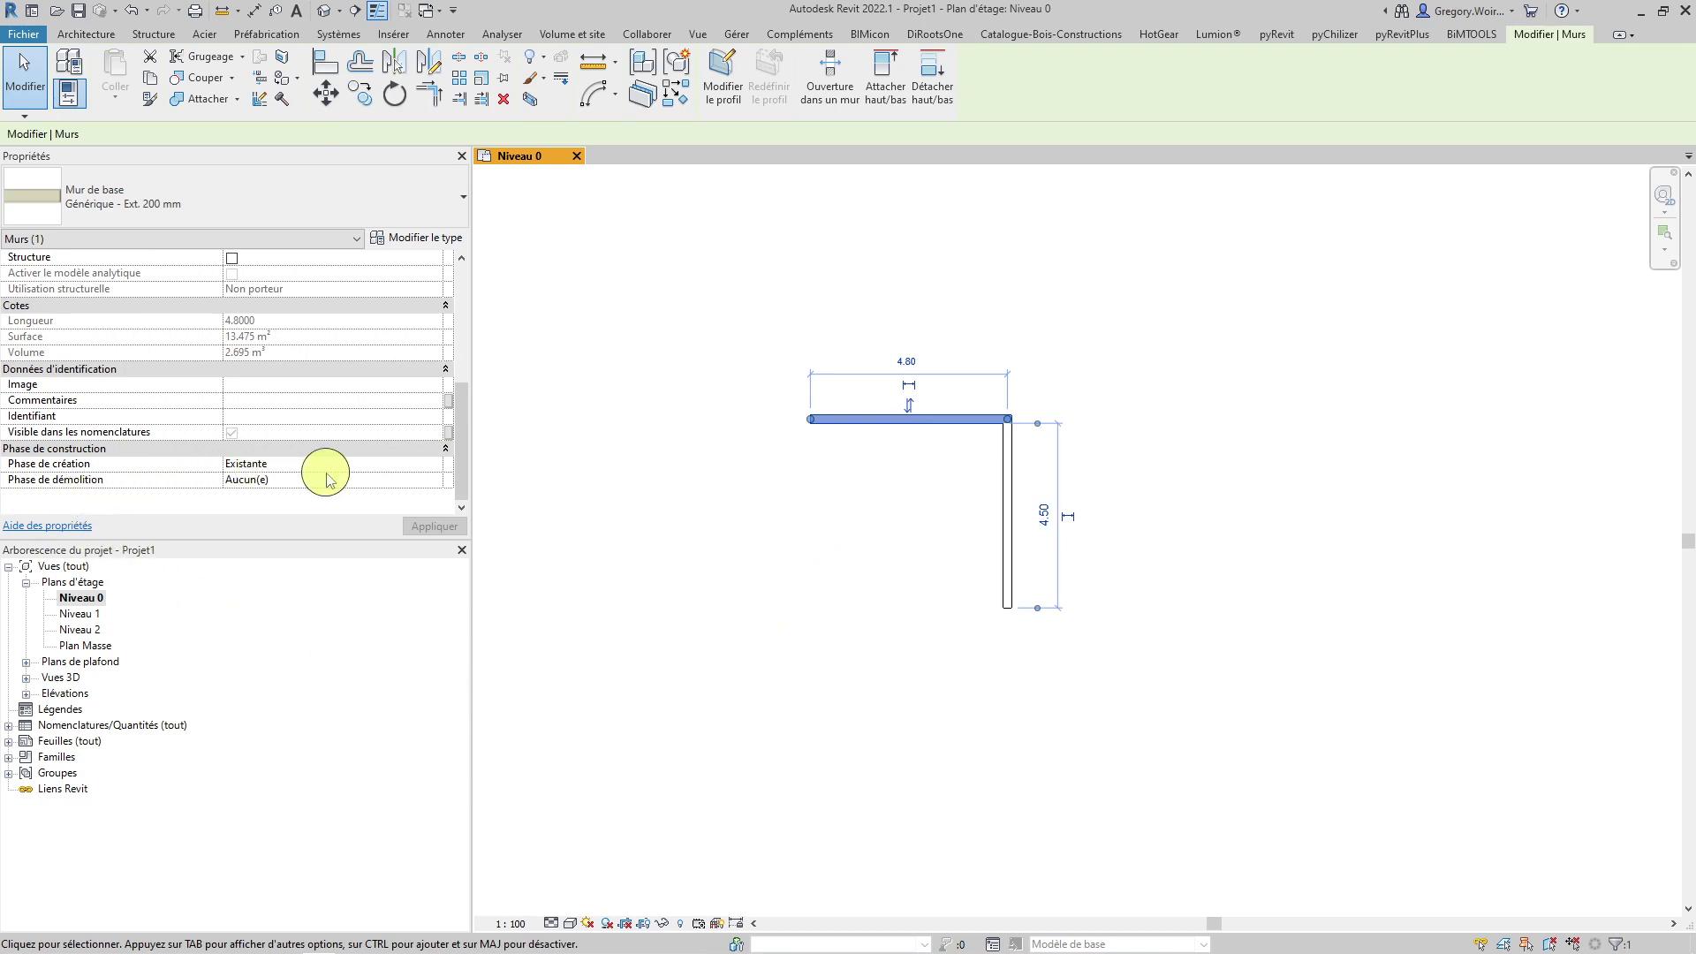
{"action": "left_click", "coordinate": [962, 521]}
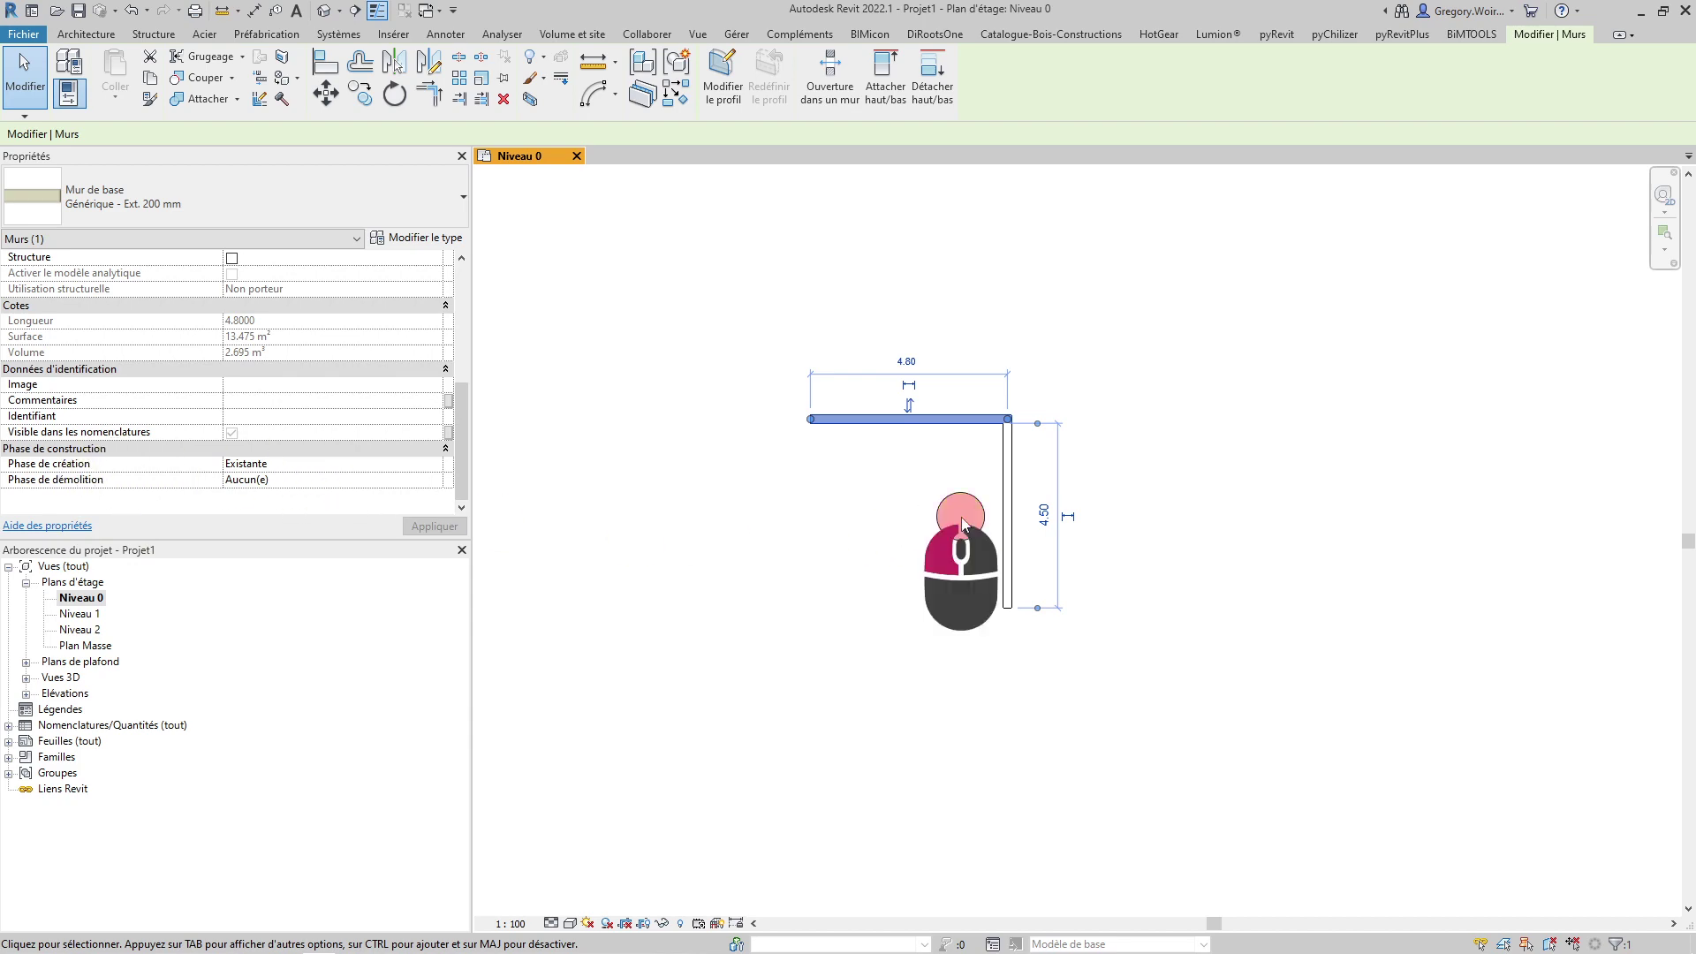
{"action": "left_click", "coordinate": [1007, 516]}
{"action": "left_click", "coordinate": [661, 532]}
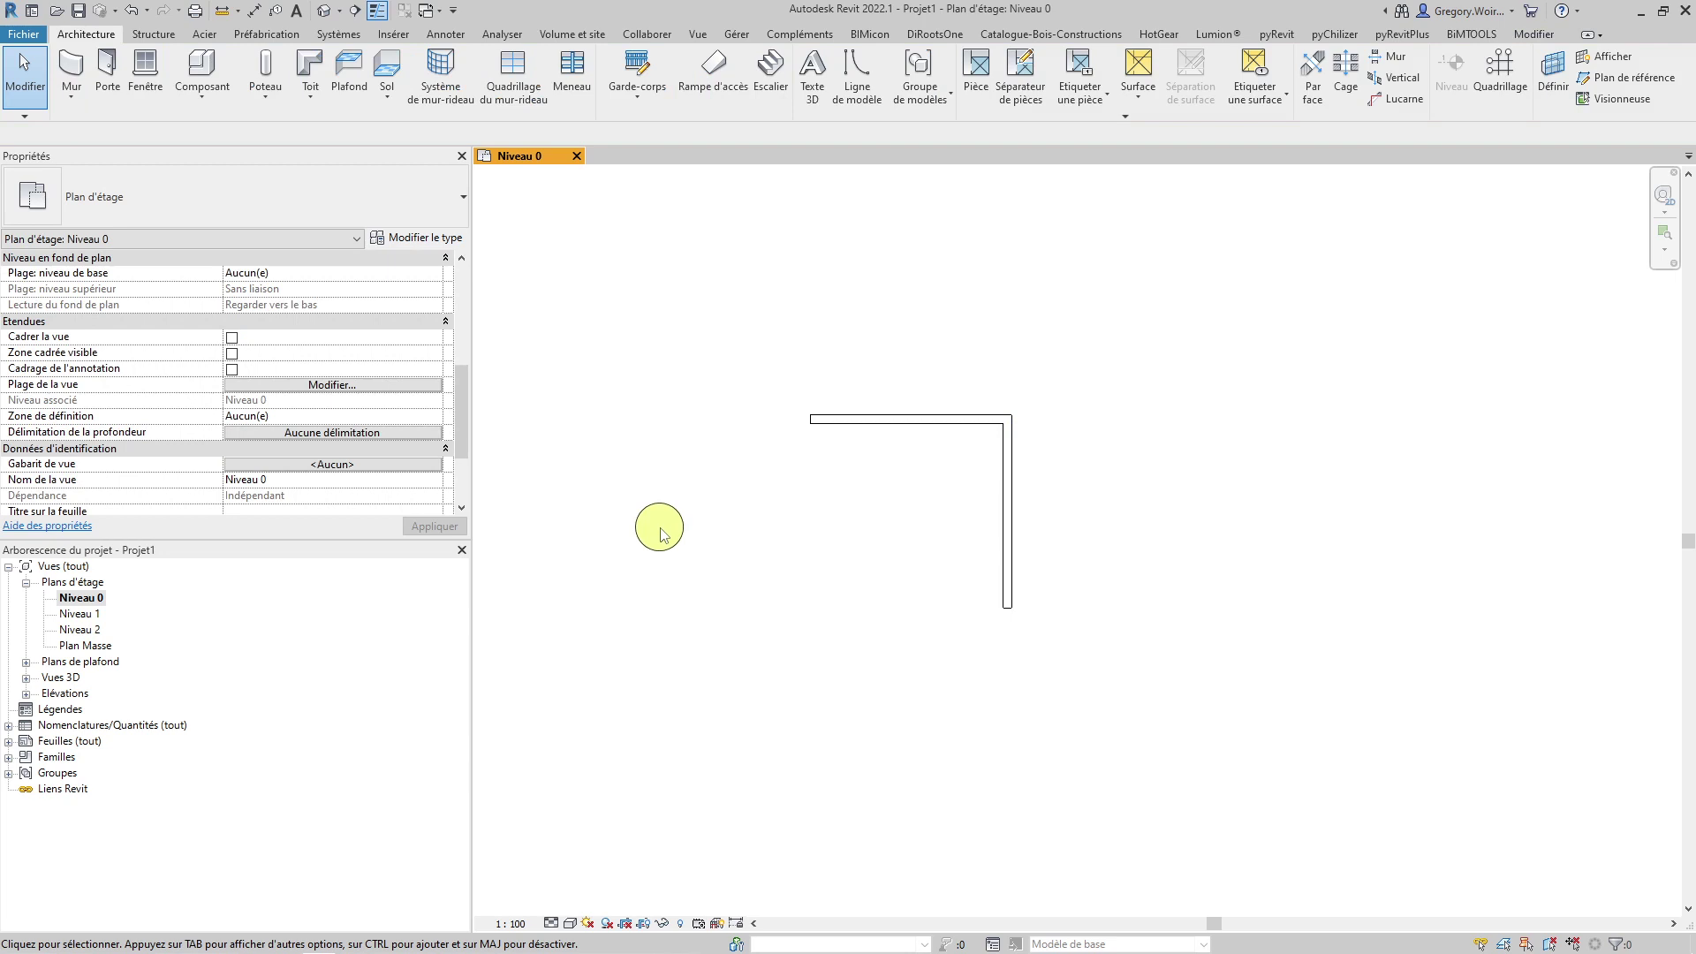
Step: Set the phase of the Niveau 0 view to Démolition
{"action": "scroll", "coordinate": [359, 451], "scroll_direction": "down", "scroll_amount": 3}
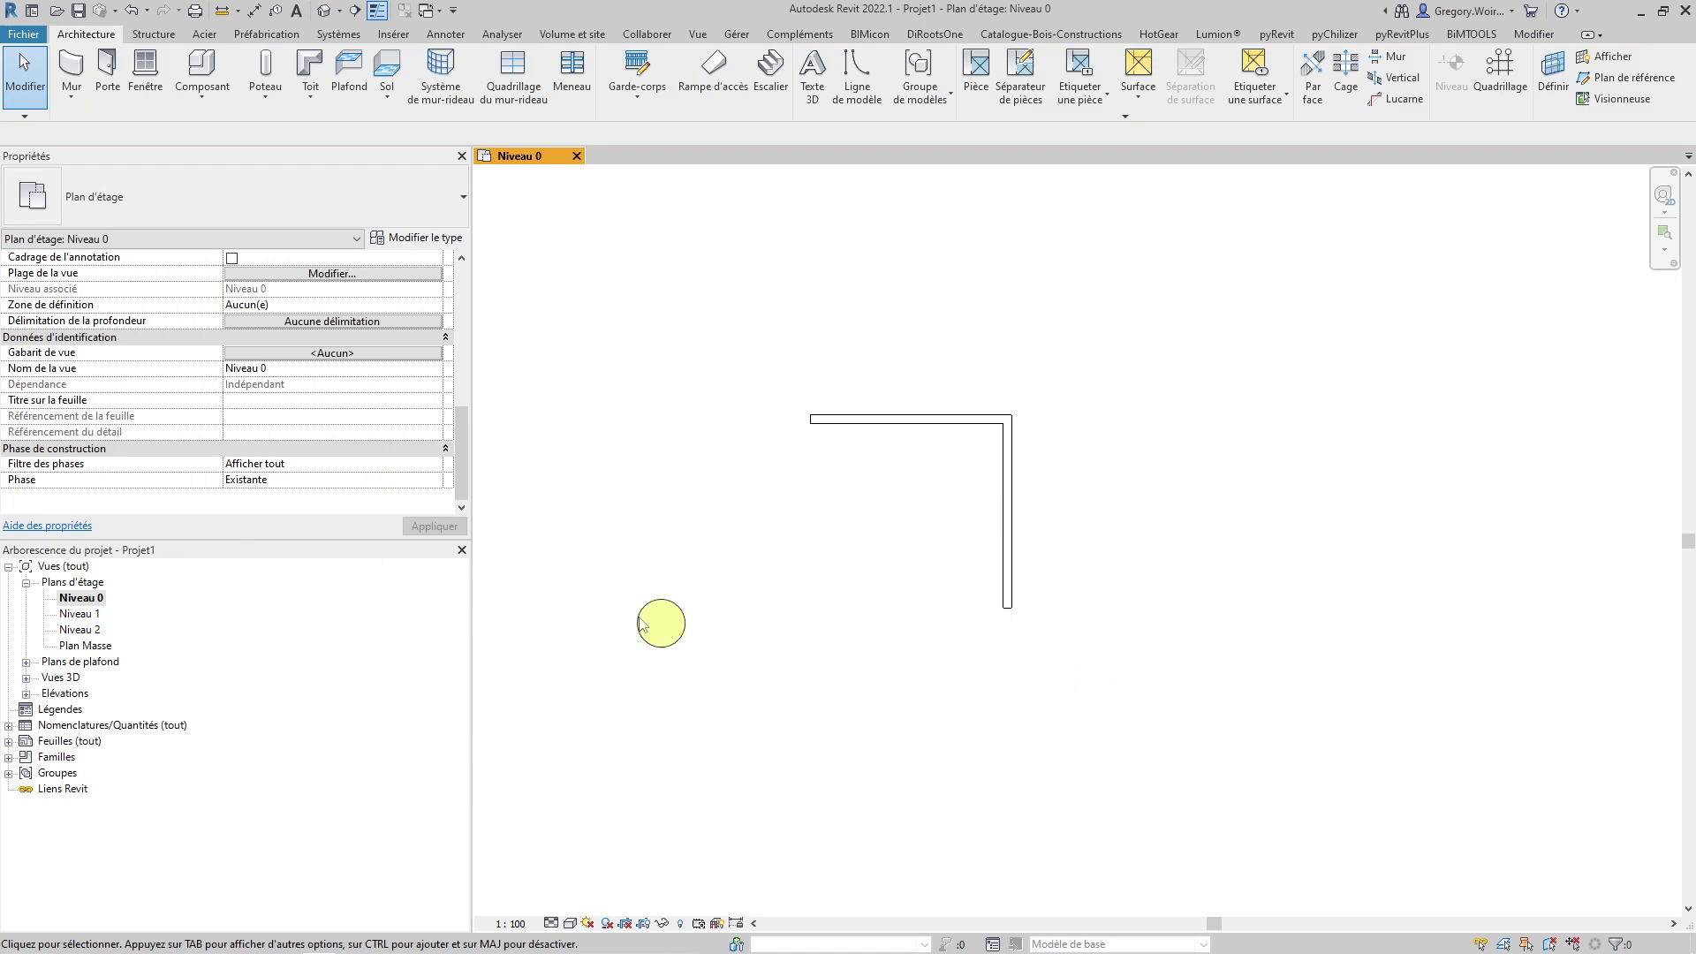
{"action": "left_click", "coordinate": [434, 481]}
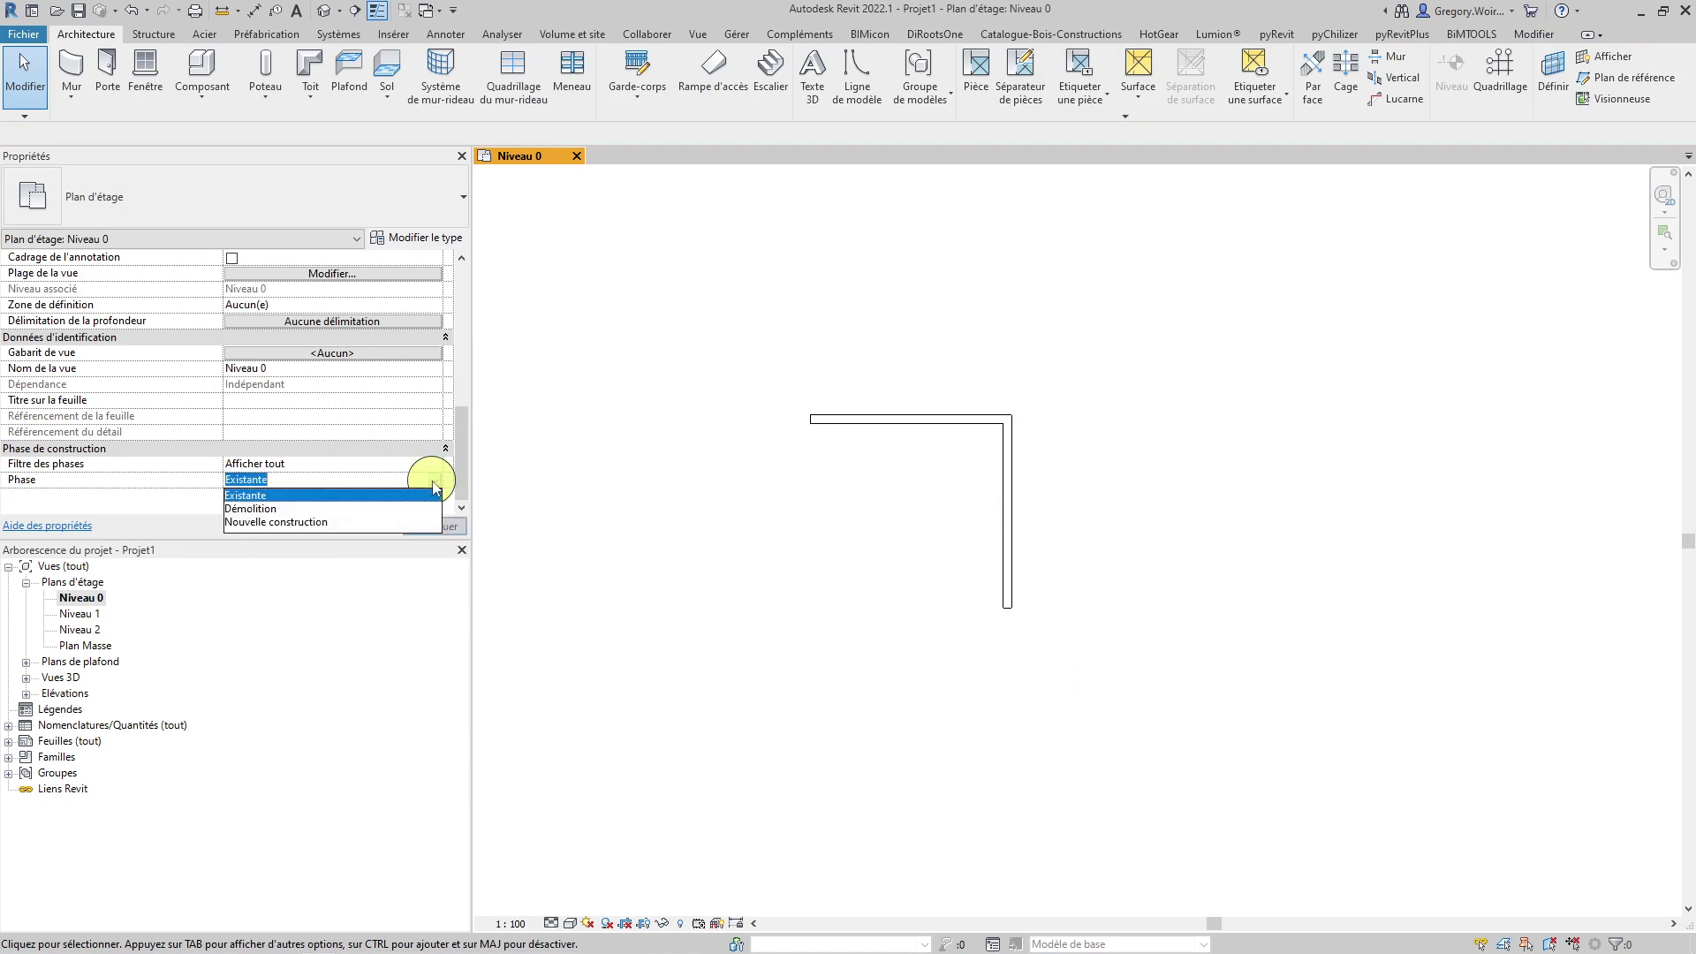
{"action": "left_click", "coordinate": [391, 509]}
{"action": "left_click", "coordinate": [455, 530]}
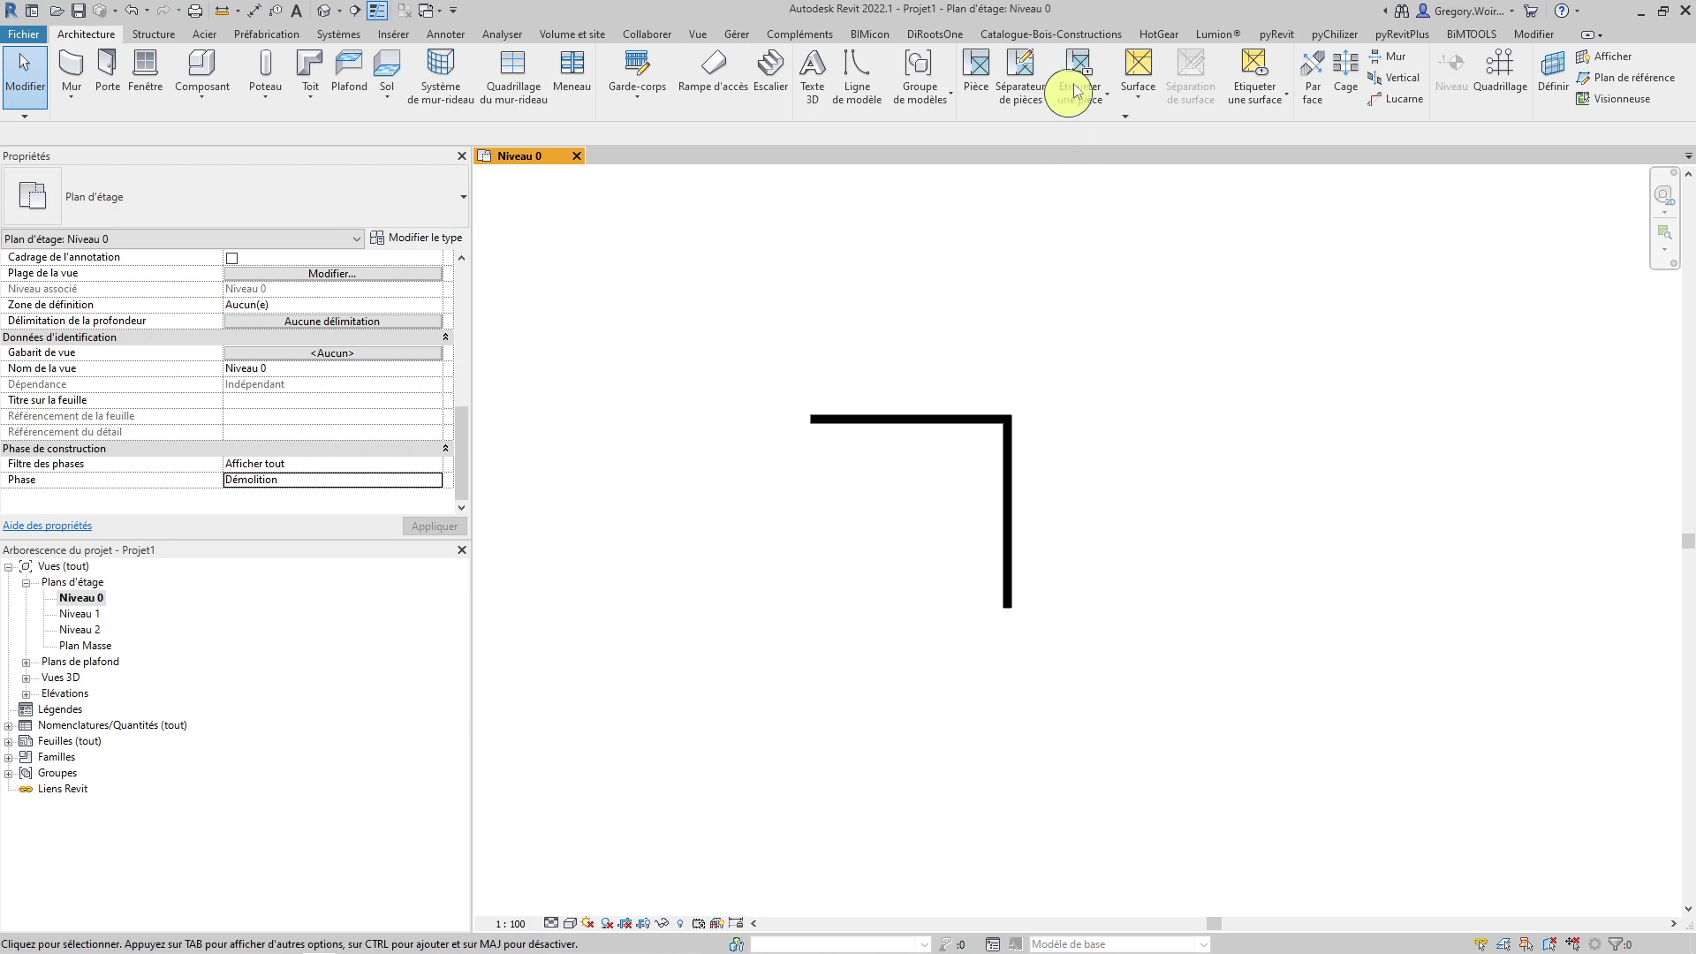
Step: Examine the phase graphic overrides, in particular the cut pattern used for existing elements
{"action": "left_click", "coordinate": [735, 36]}
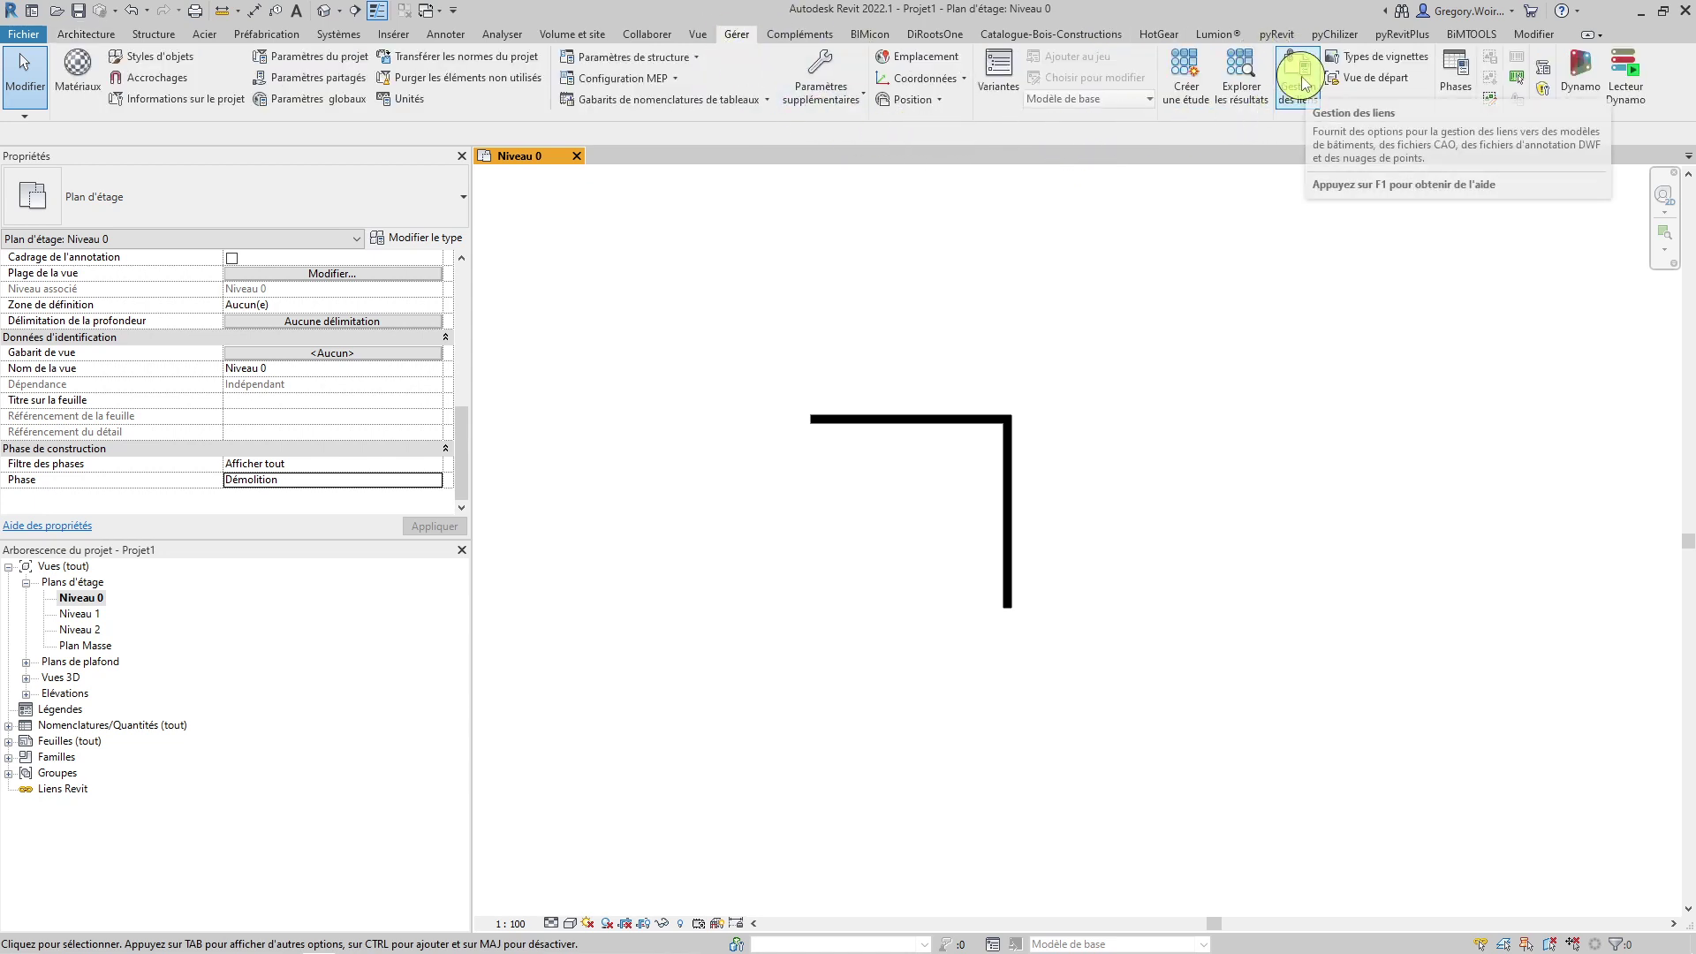
{"action": "left_click", "coordinate": [1455, 64]}
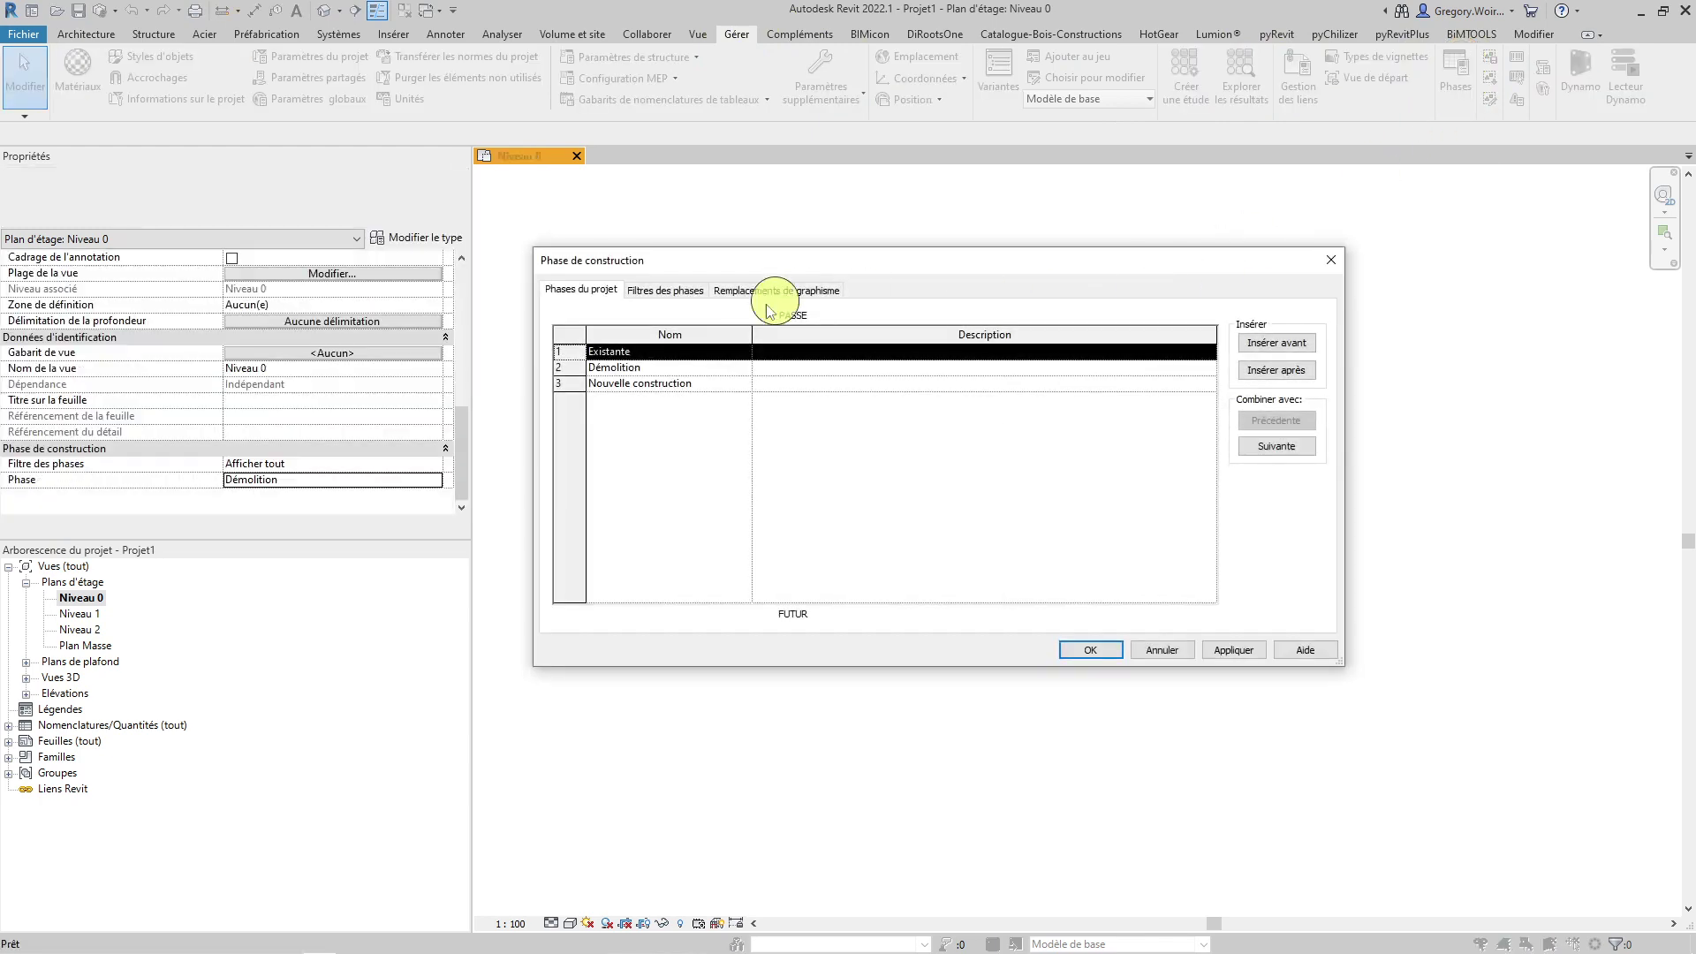
{"action": "left_click", "coordinate": [777, 291]}
{"action": "left_click_drag", "start_coordinate": [927, 257], "coordinate": [1015, 221]}
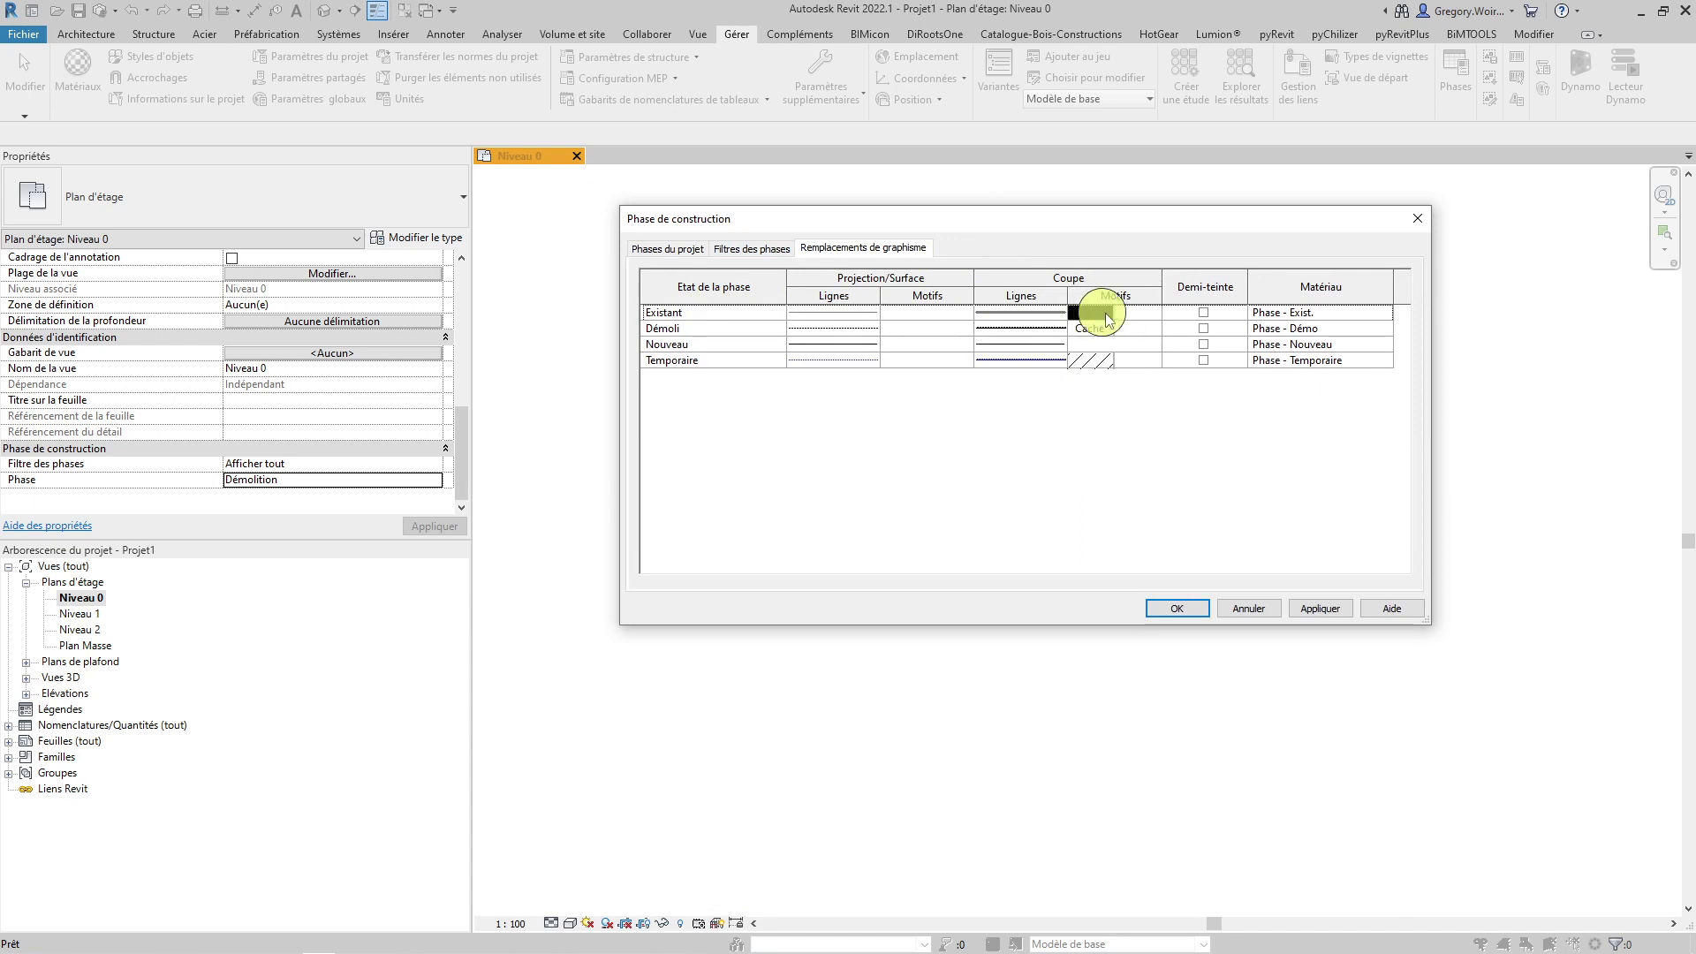
{"action": "left_click", "coordinate": [1319, 608]}
{"action": "left_click", "coordinate": [1179, 607]}
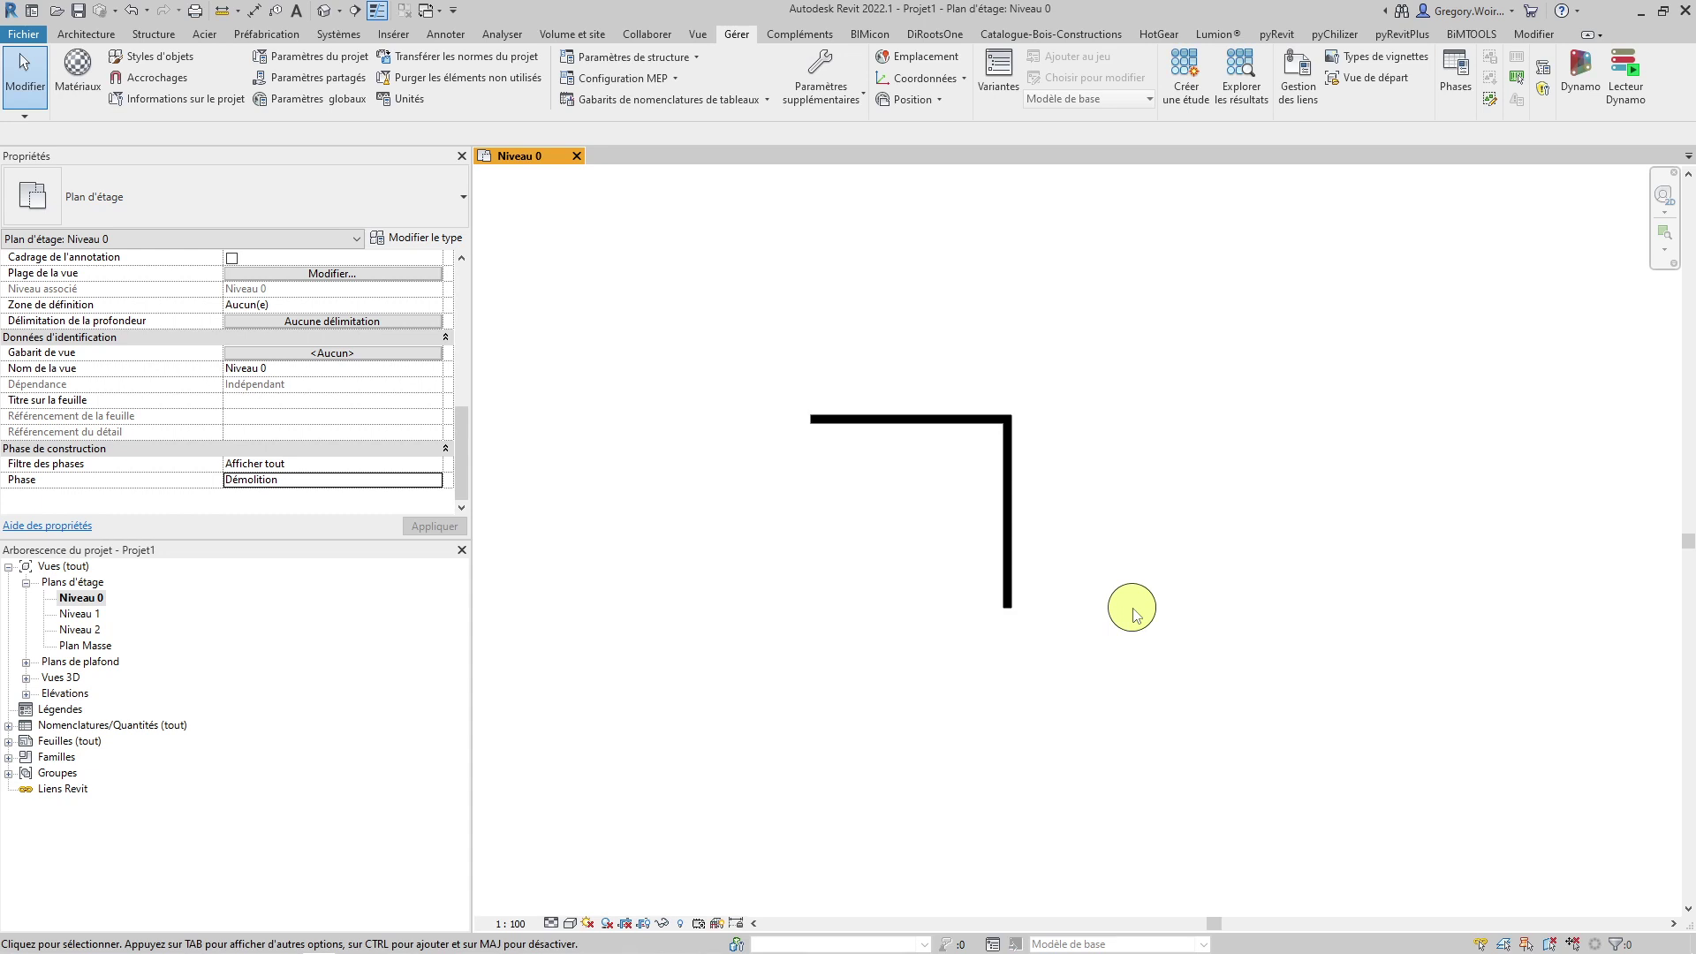
Step: Set the Niveau 0 view's phase to Nouvelle construction and the vertical wall's demolition phase to Démolition
{"action": "left_click", "coordinate": [434, 481]}
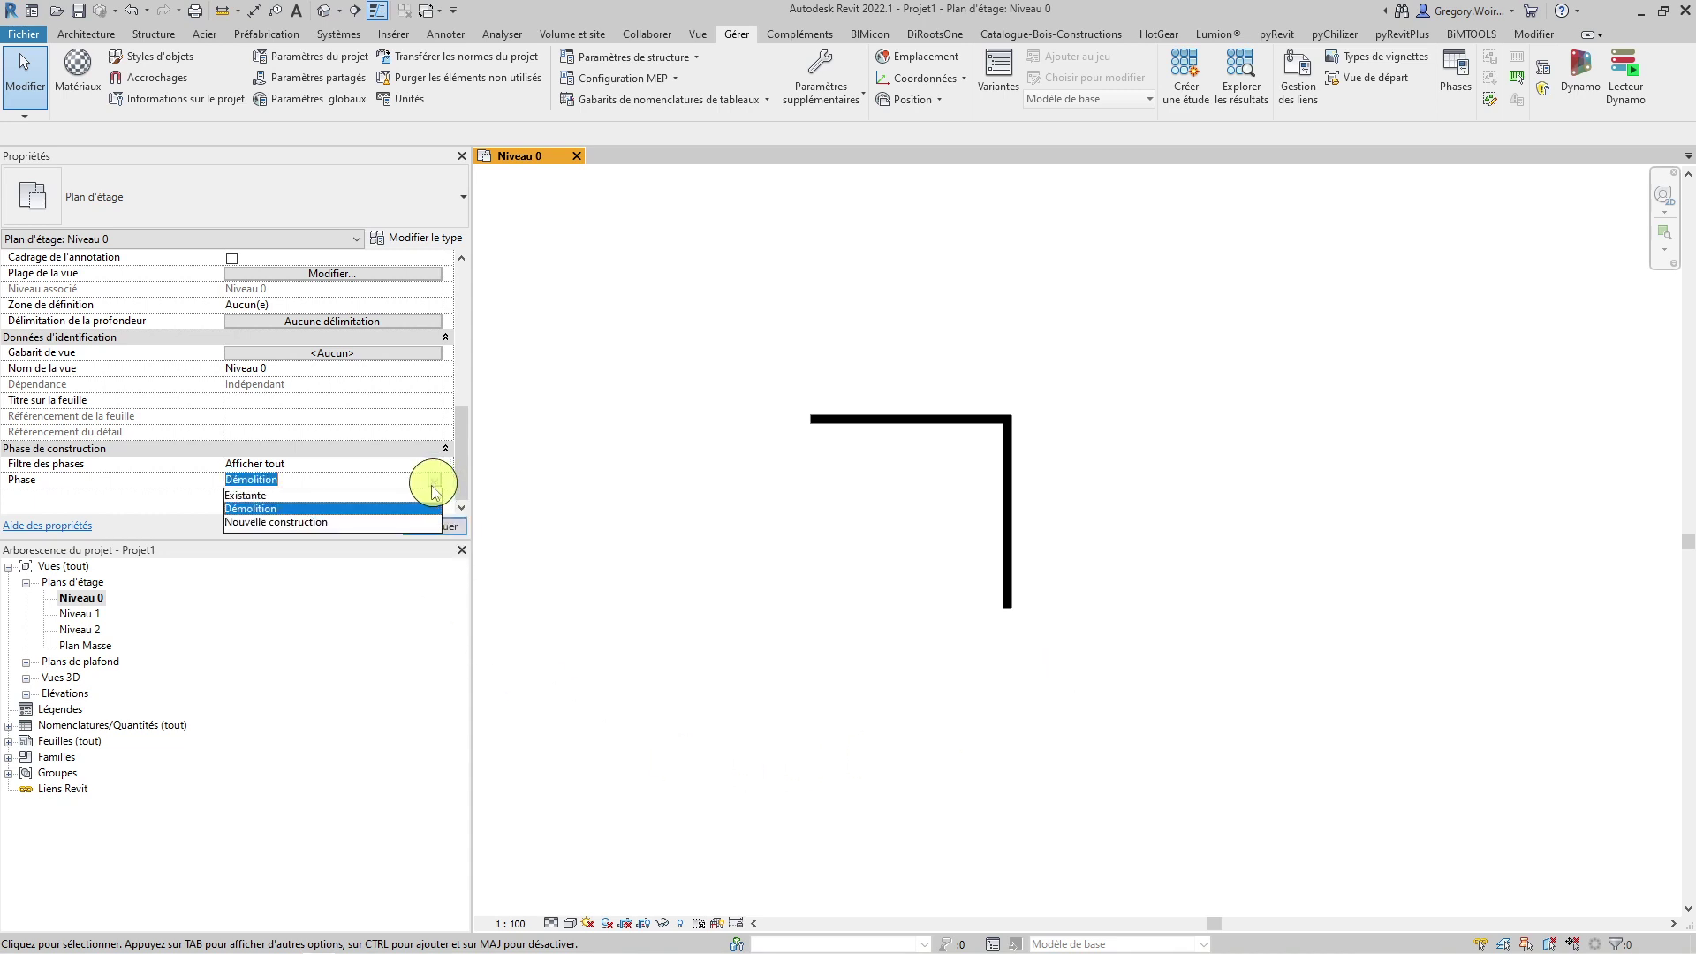
{"action": "left_click", "coordinate": [352, 523]}
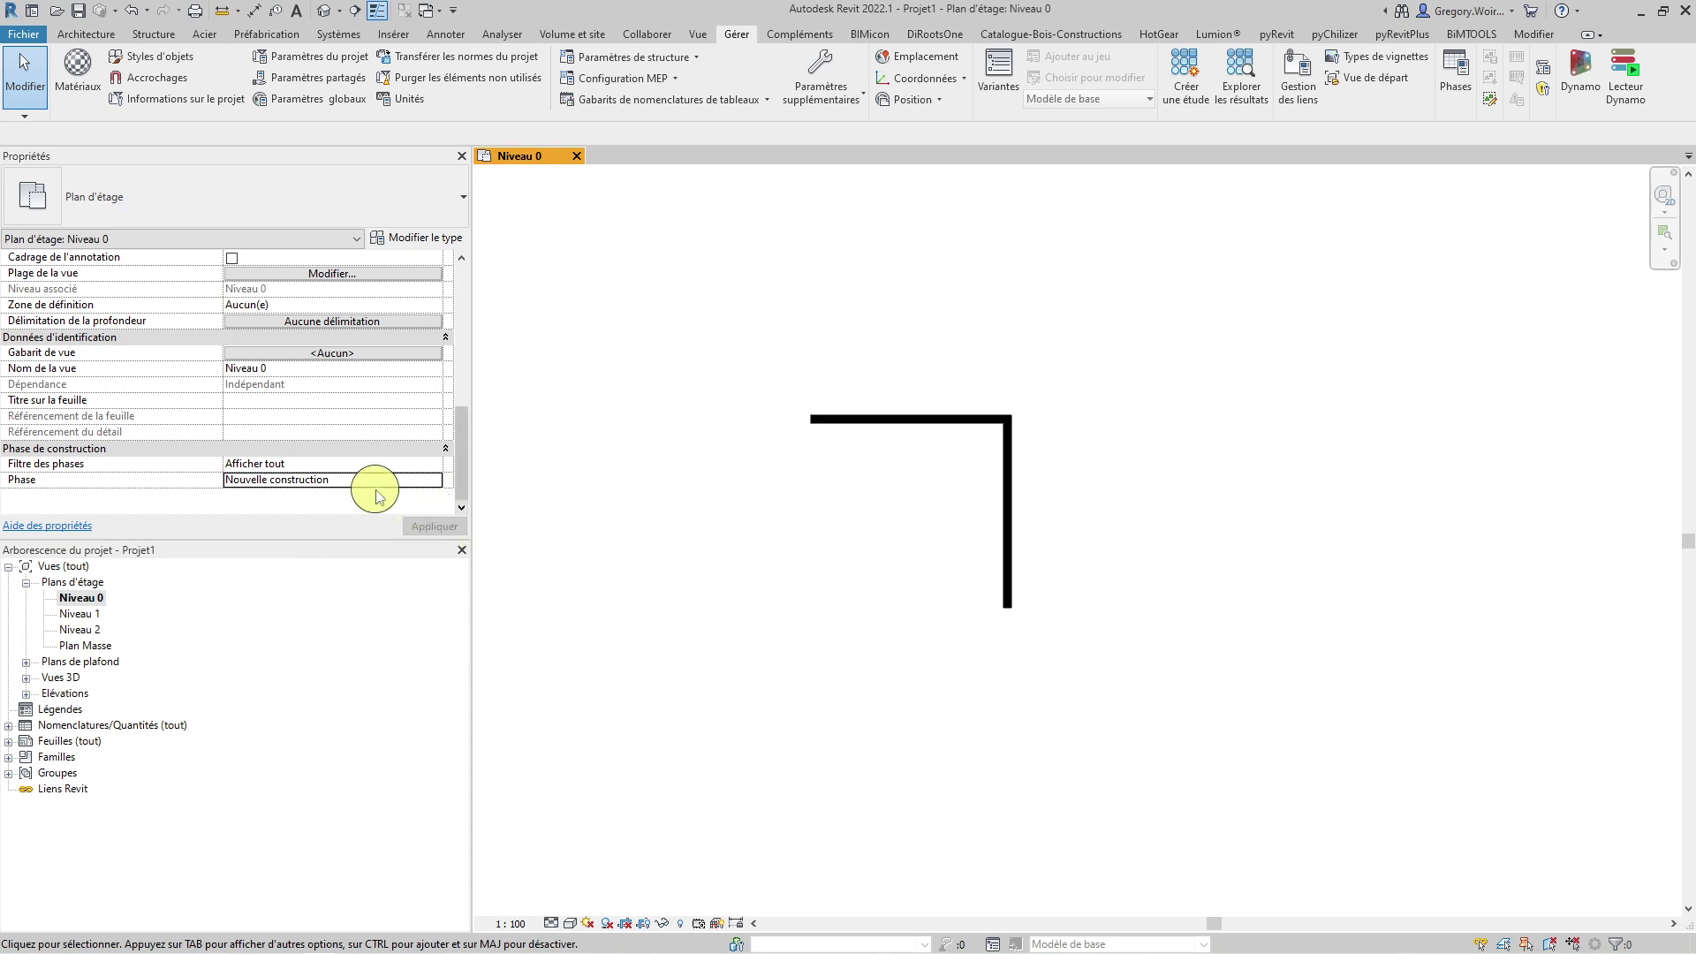
{"action": "left_click", "coordinate": [1012, 480]}
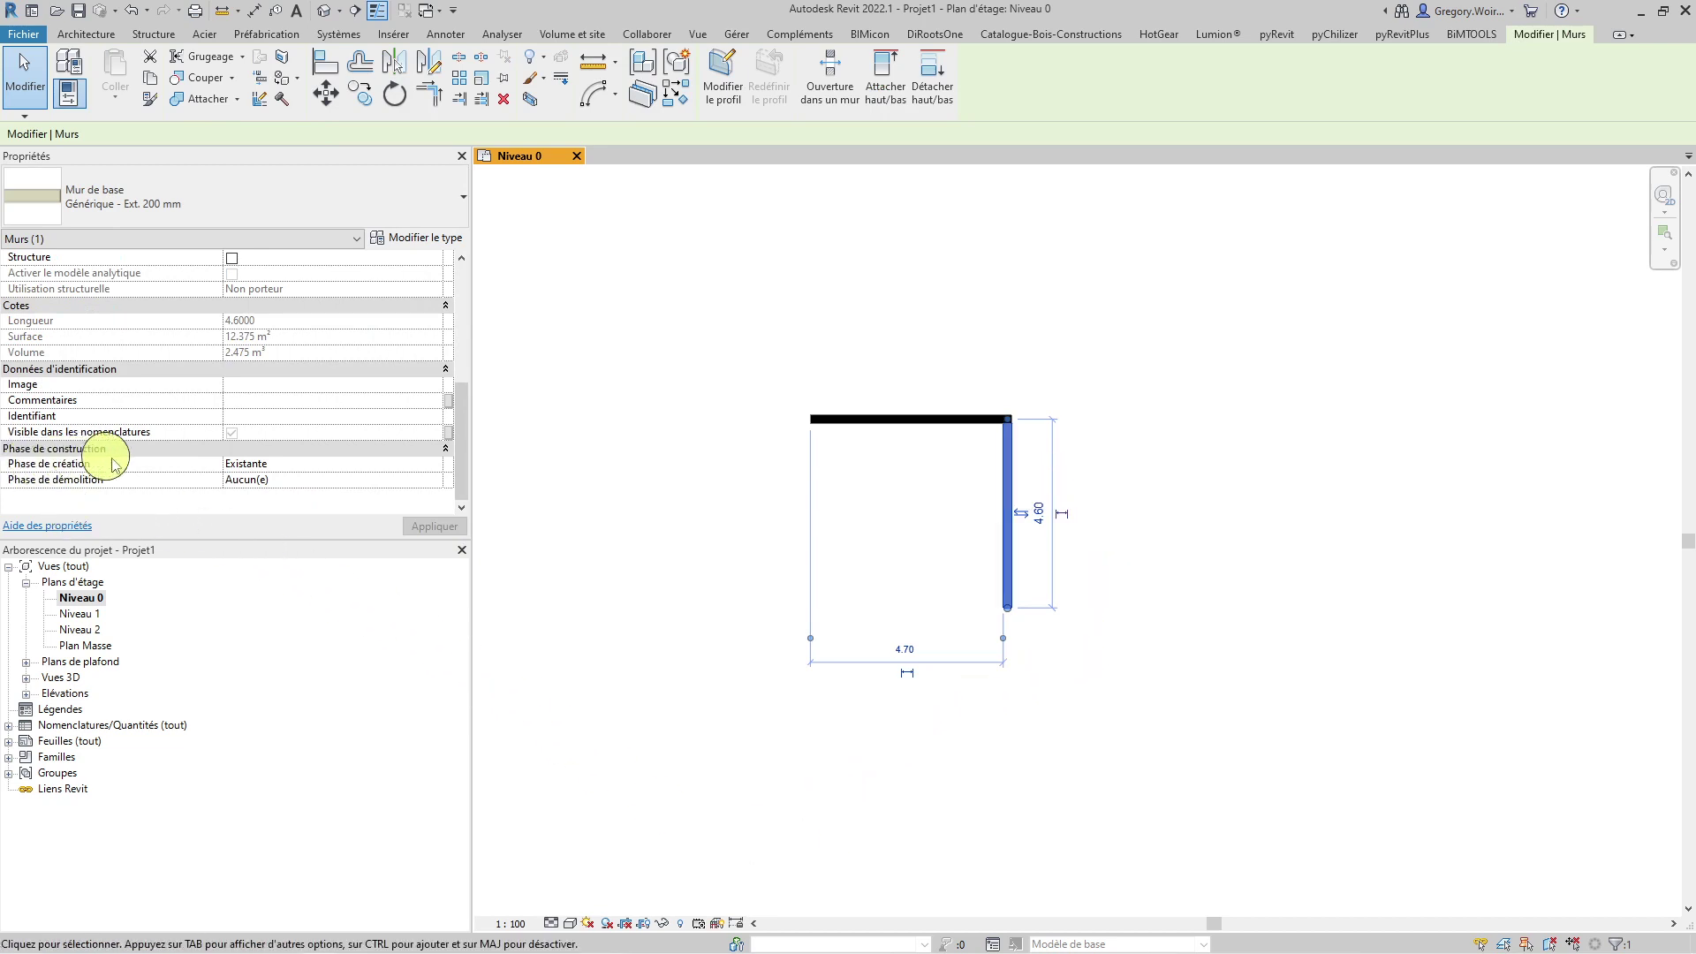
{"action": "left_click", "coordinate": [438, 482]}
{"action": "left_click", "coordinate": [341, 510]}
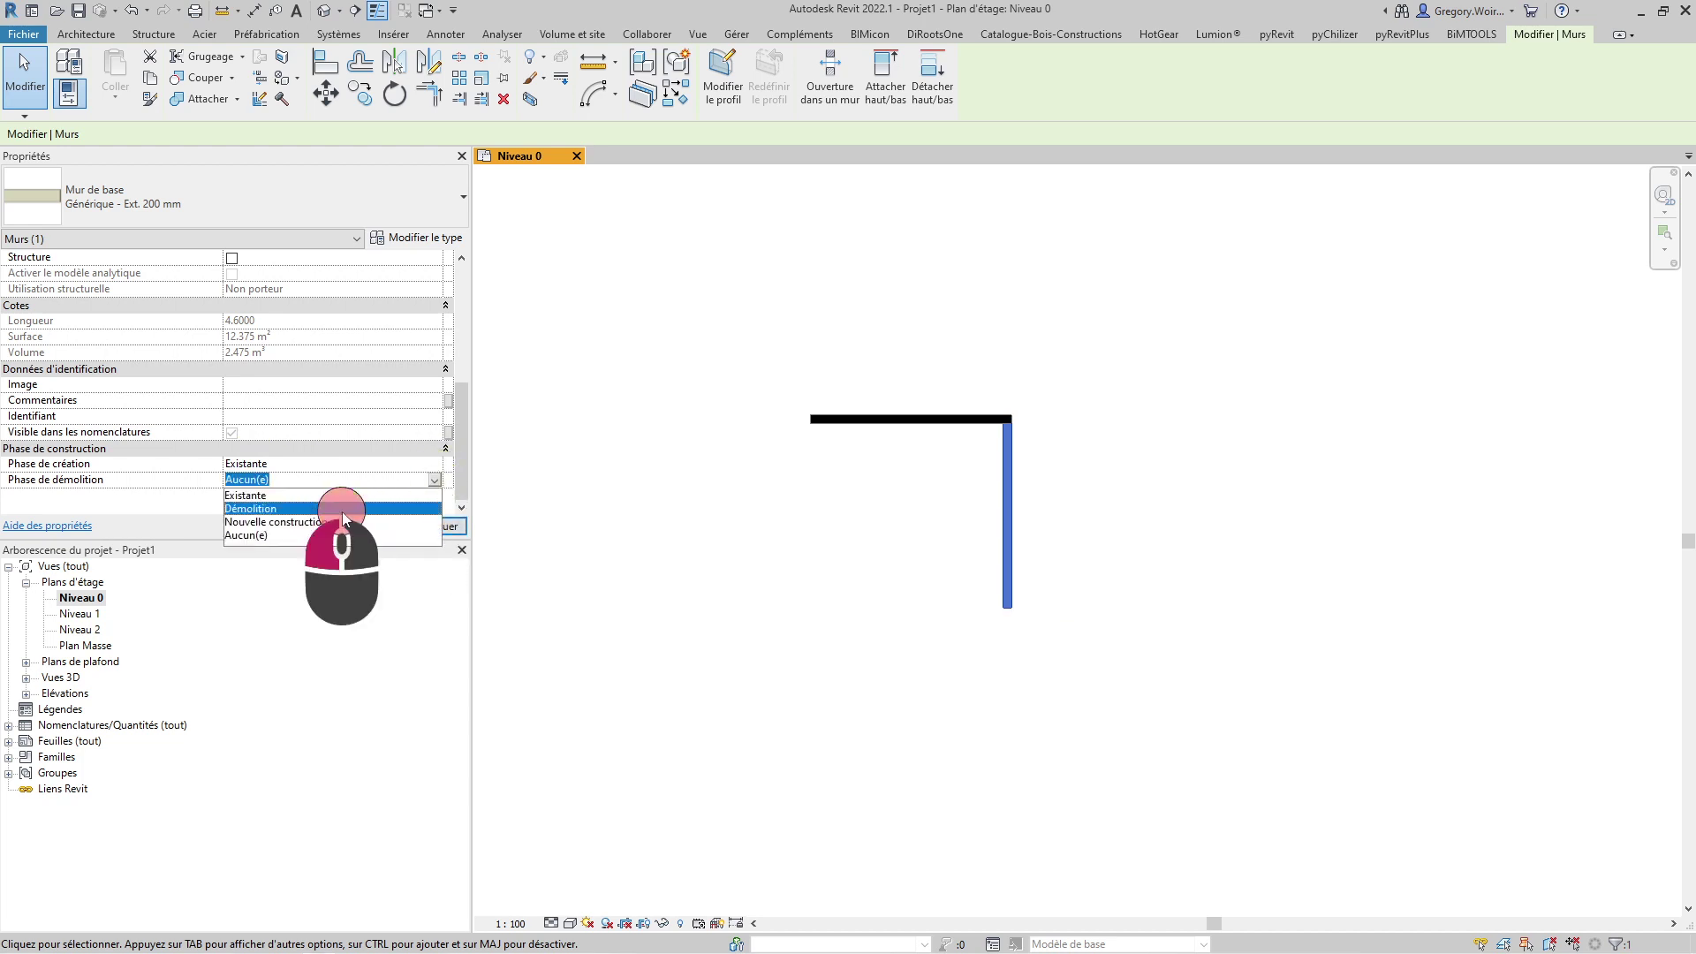
Step: Apply the Démolition demolition phase to the vertical wall and set the Niveau 0 view's phase to Existante
{"action": "left_click", "coordinate": [437, 528]}
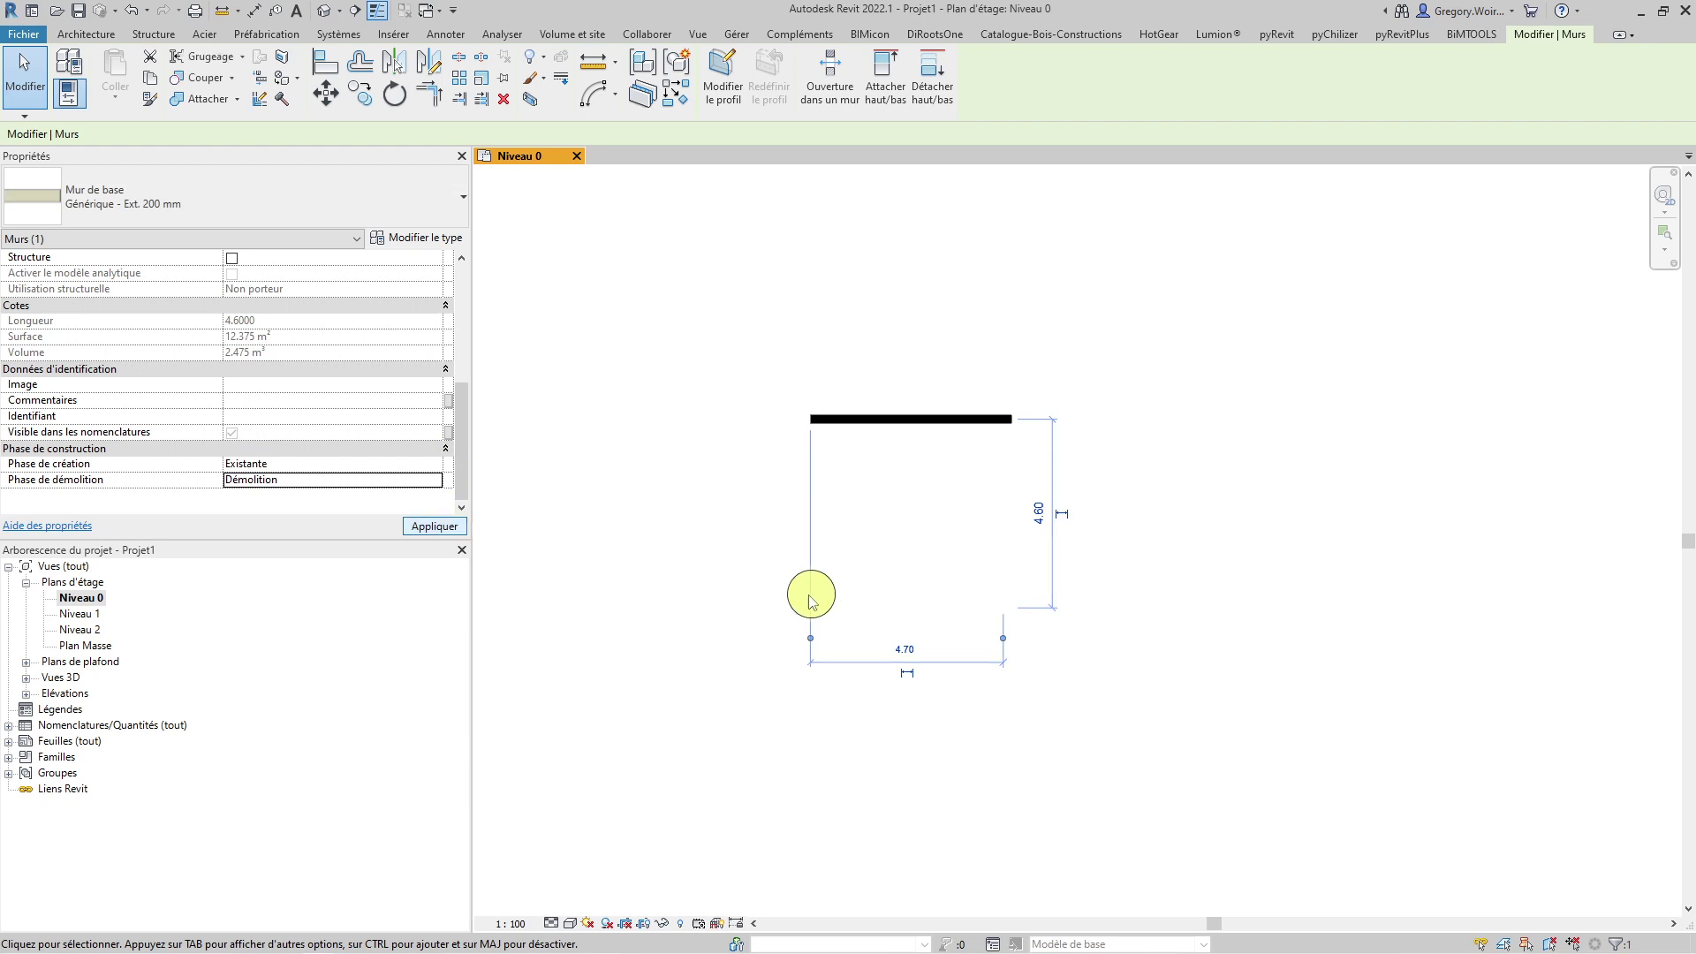
{"action": "left_click", "coordinate": [724, 600]}
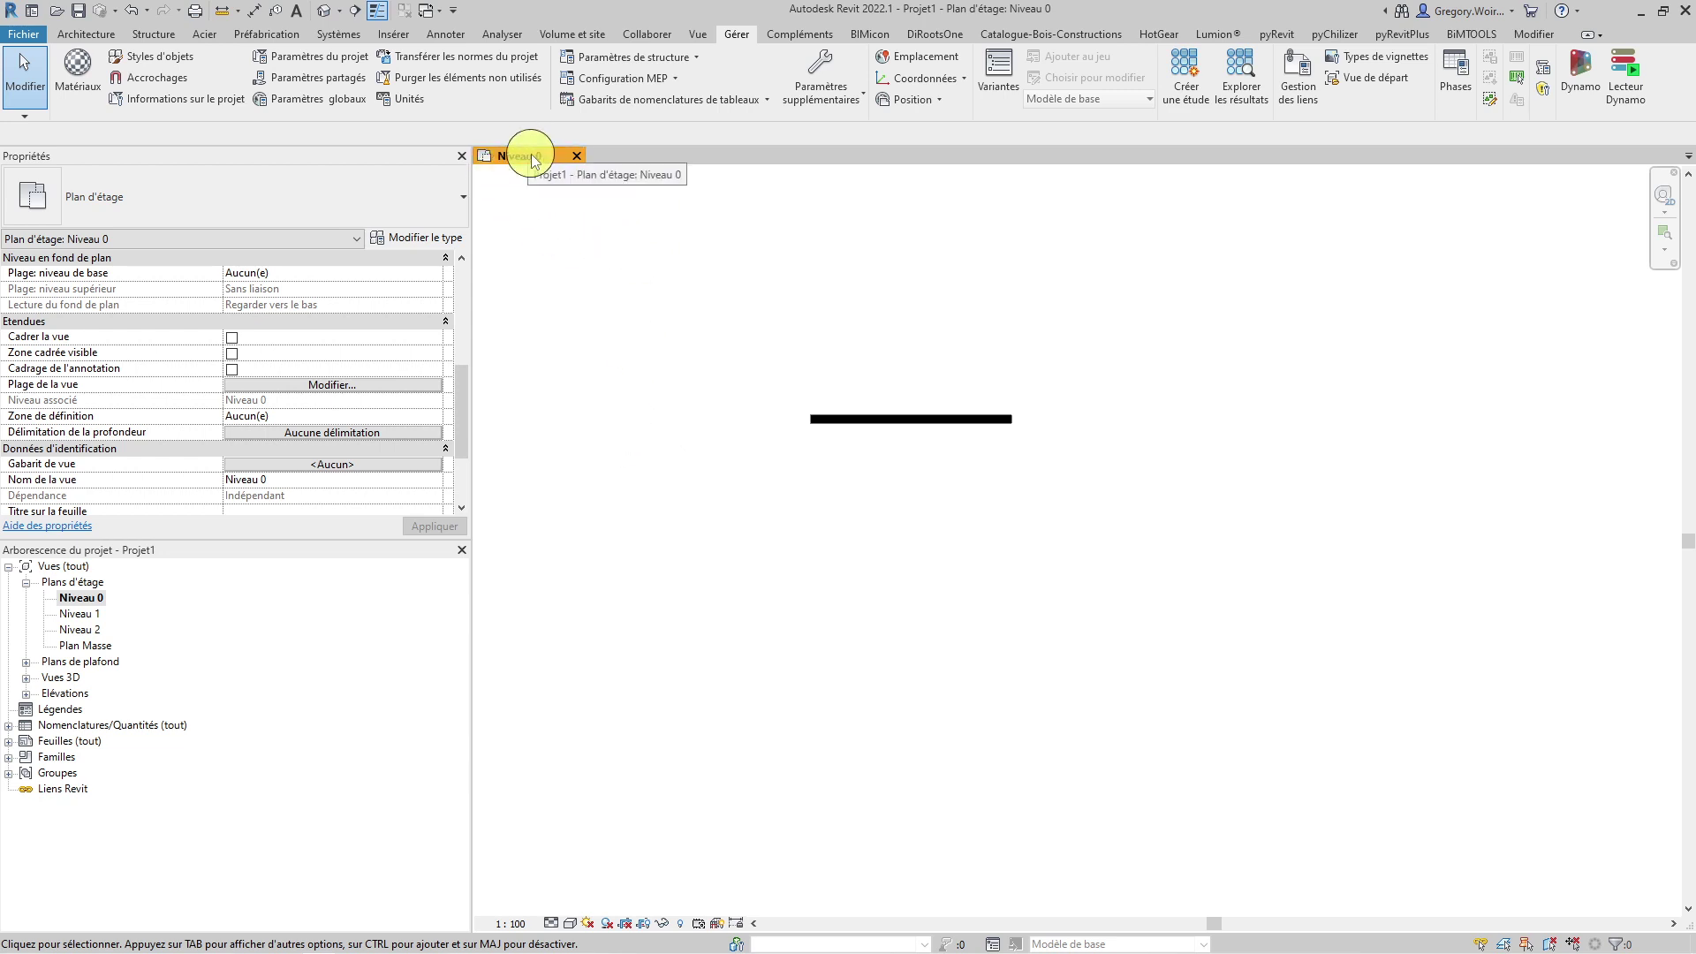
{"action": "scroll", "coordinate": [364, 521], "scroll_direction": "down", "scroll_amount": 2}
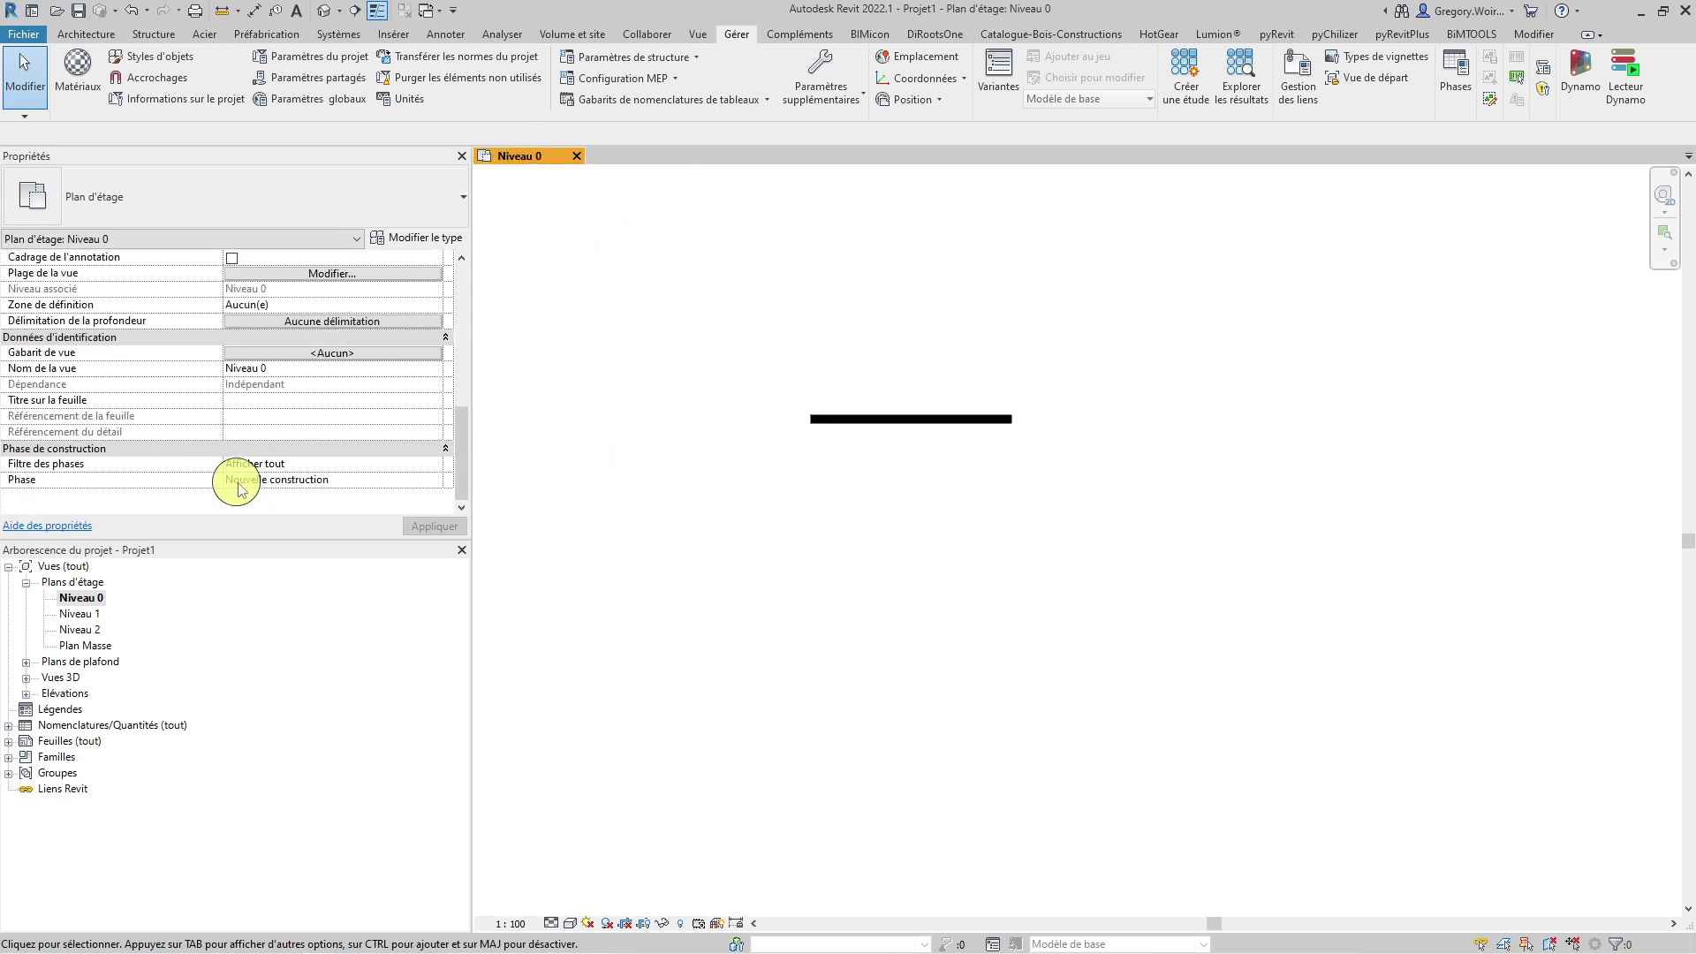
{"action": "left_click", "coordinate": [383, 484]}
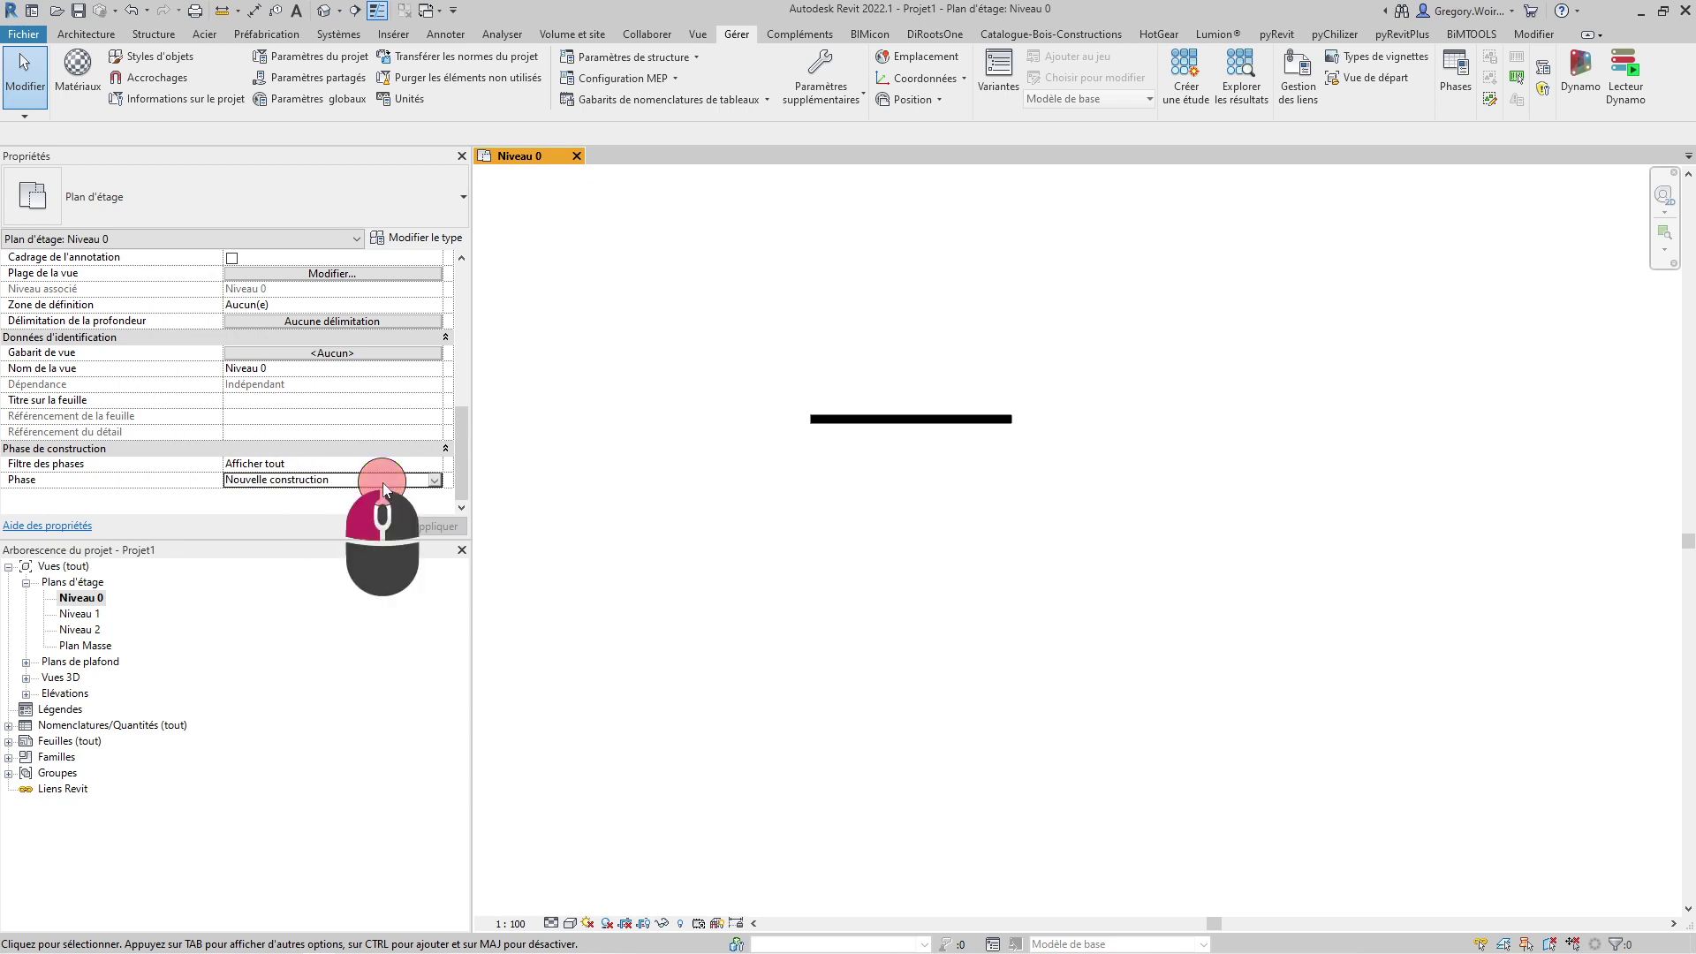
{"action": "left_click", "coordinate": [437, 483]}
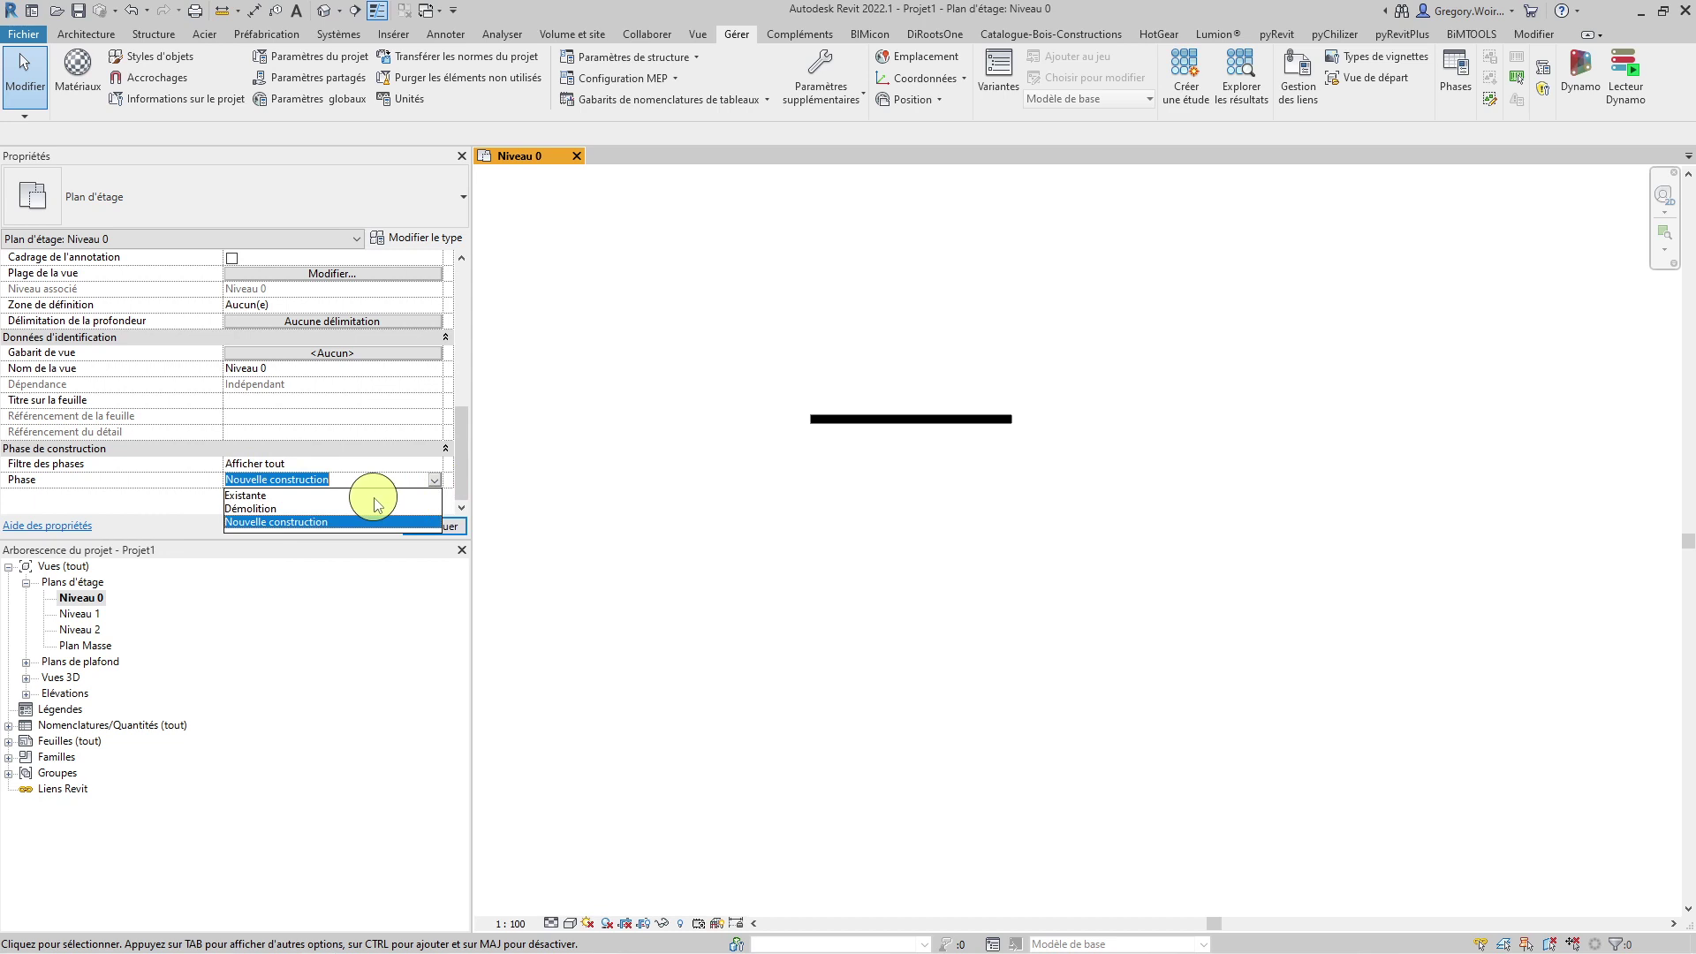
{"action": "left_click", "coordinate": [375, 495]}
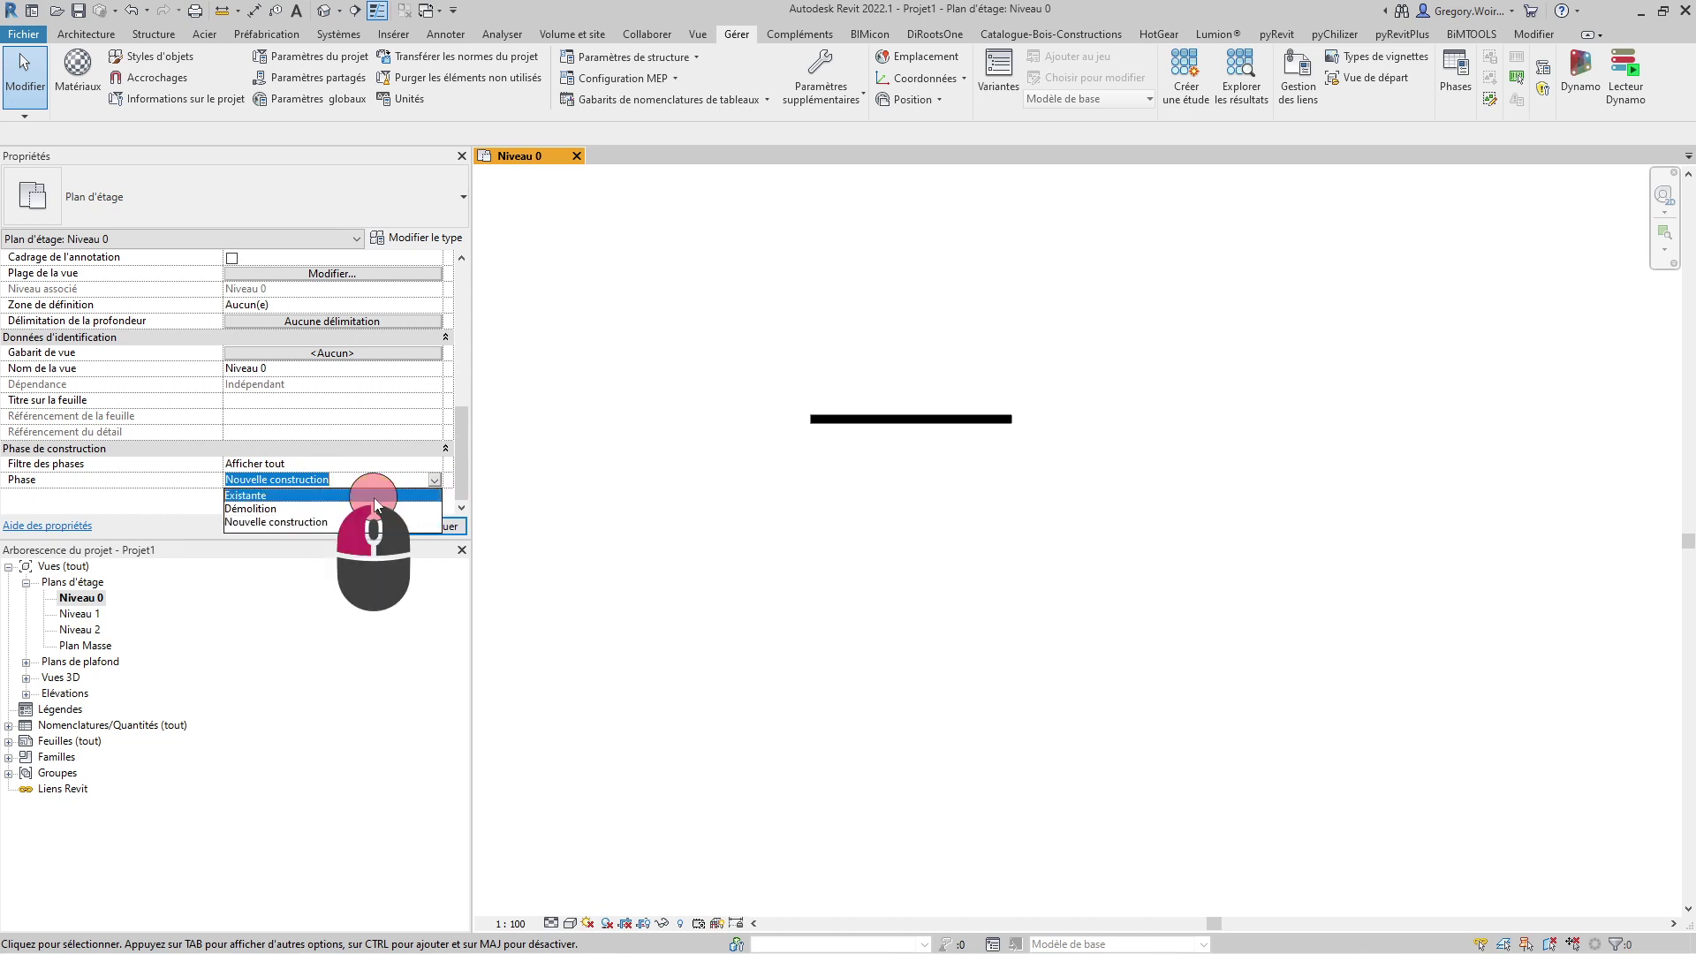
{"action": "left_click", "coordinate": [446, 528]}
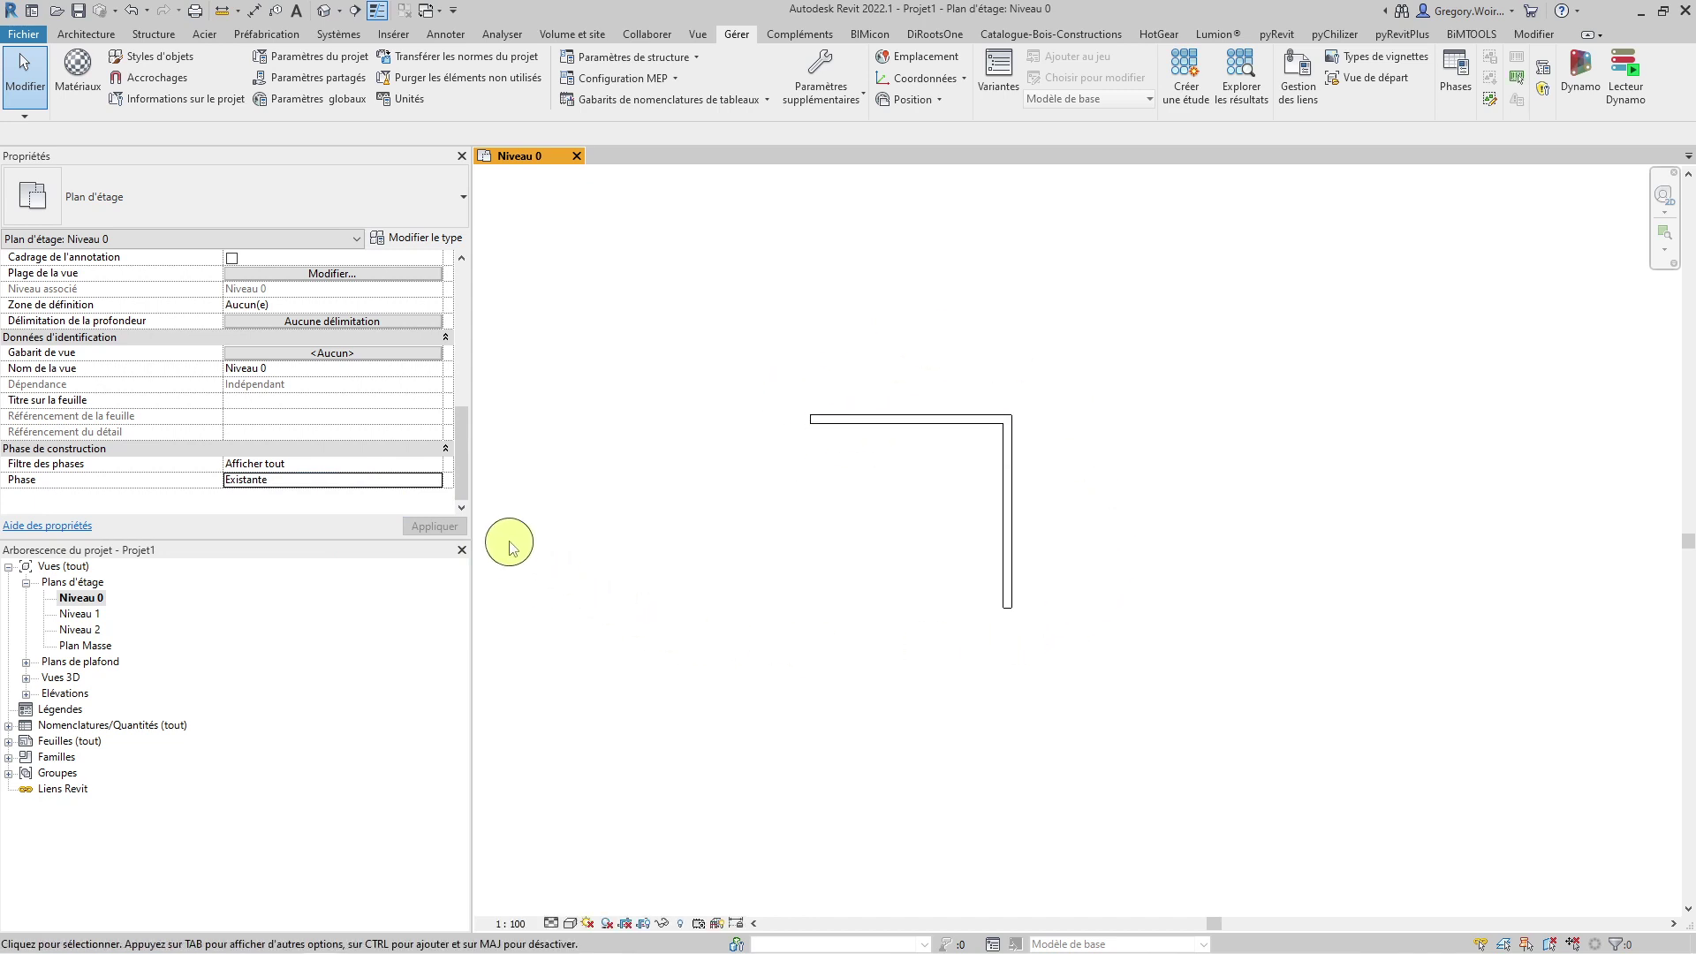
Step: Switch the Niveau 0 view's phase to Démolition and from there to Nouvelle construction to compare the walls' display
{"action": "left_click", "coordinate": [438, 482]}
{"action": "left_click", "coordinate": [402, 506]}
{"action": "left_click", "coordinate": [436, 526]}
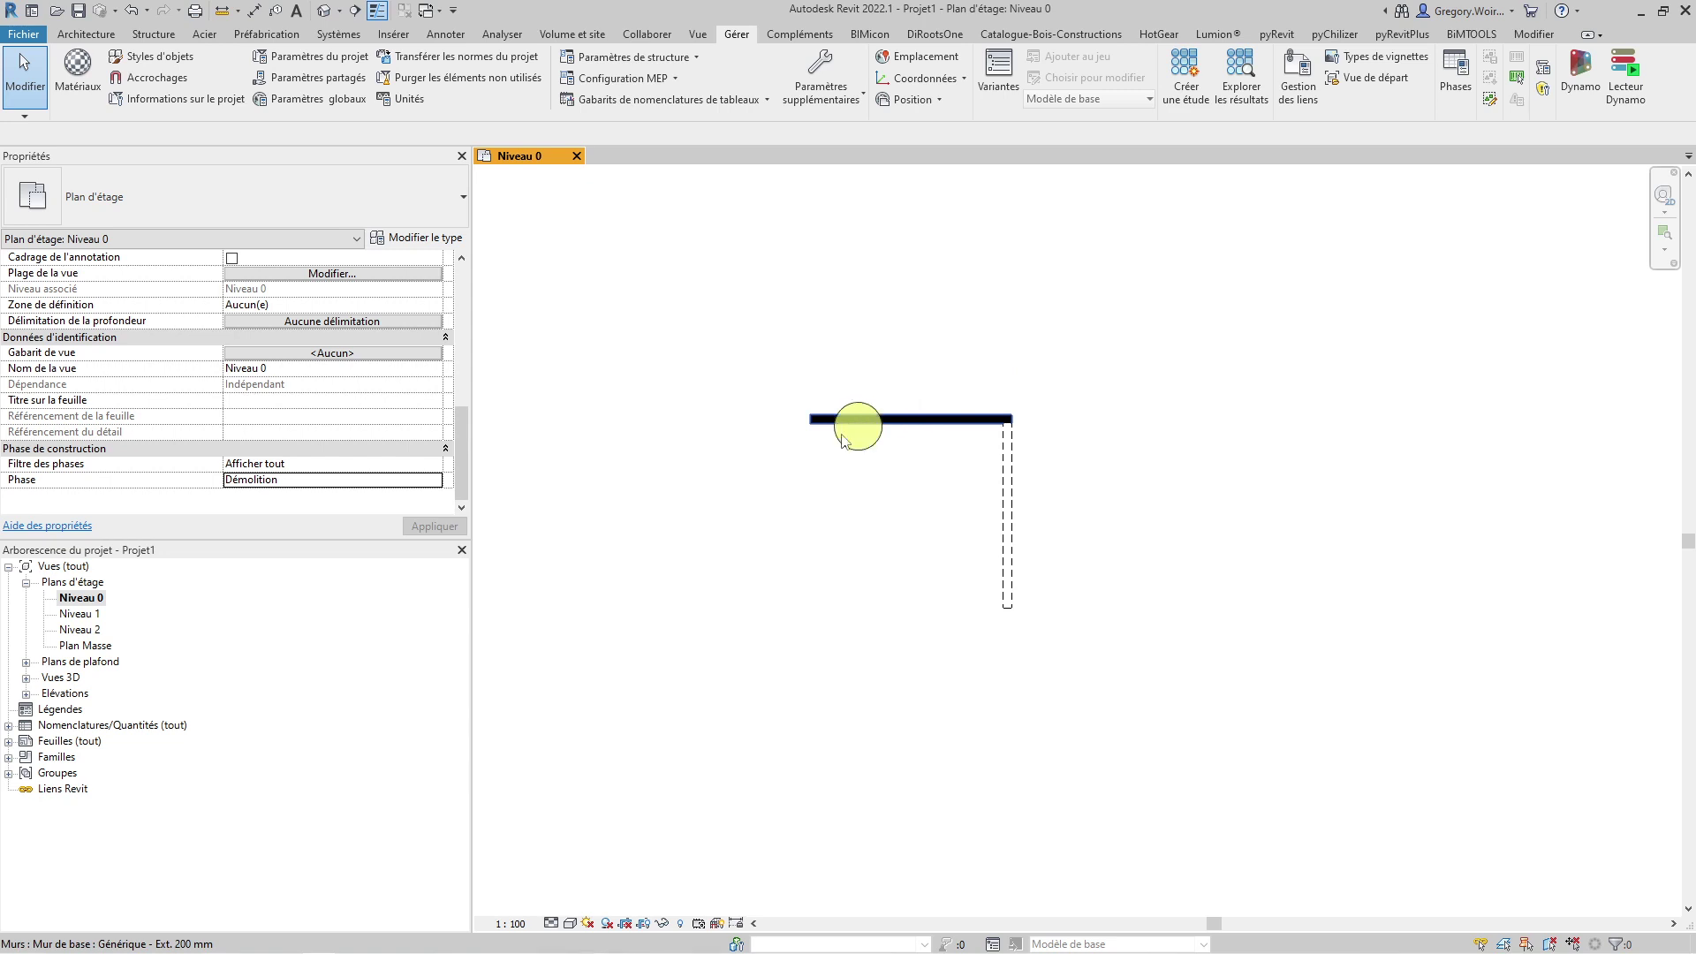
{"action": "left_click", "coordinate": [435, 481]}
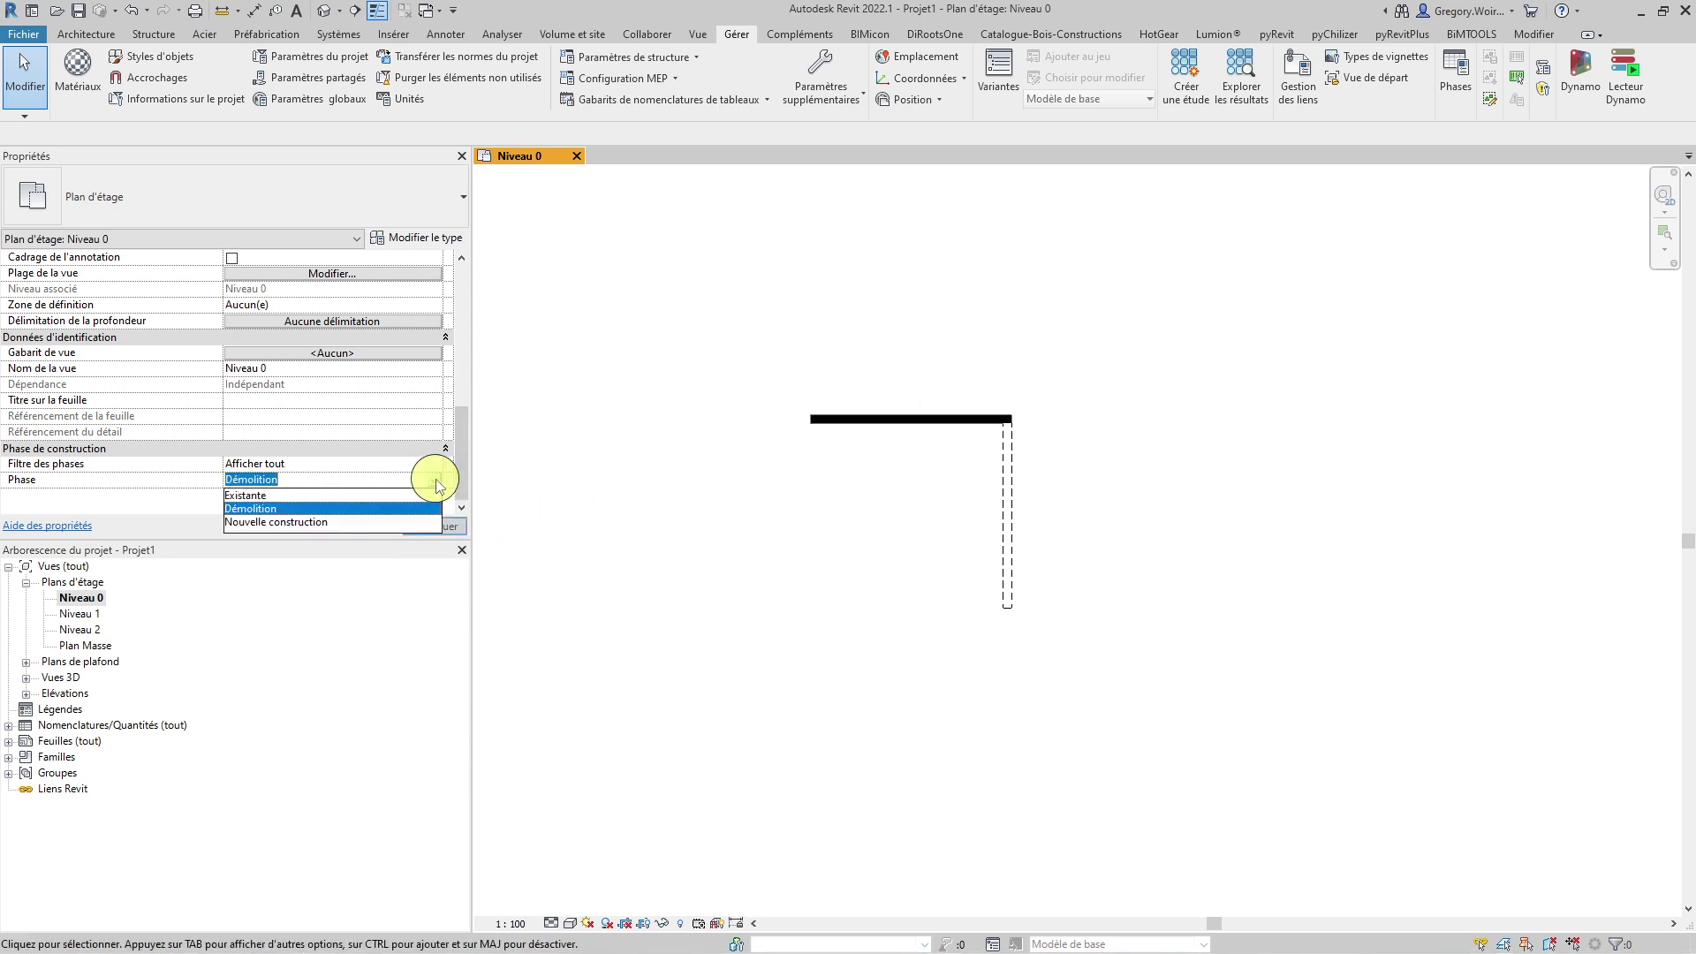
{"action": "left_click", "coordinate": [357, 525]}
{"action": "left_click", "coordinate": [425, 525]}
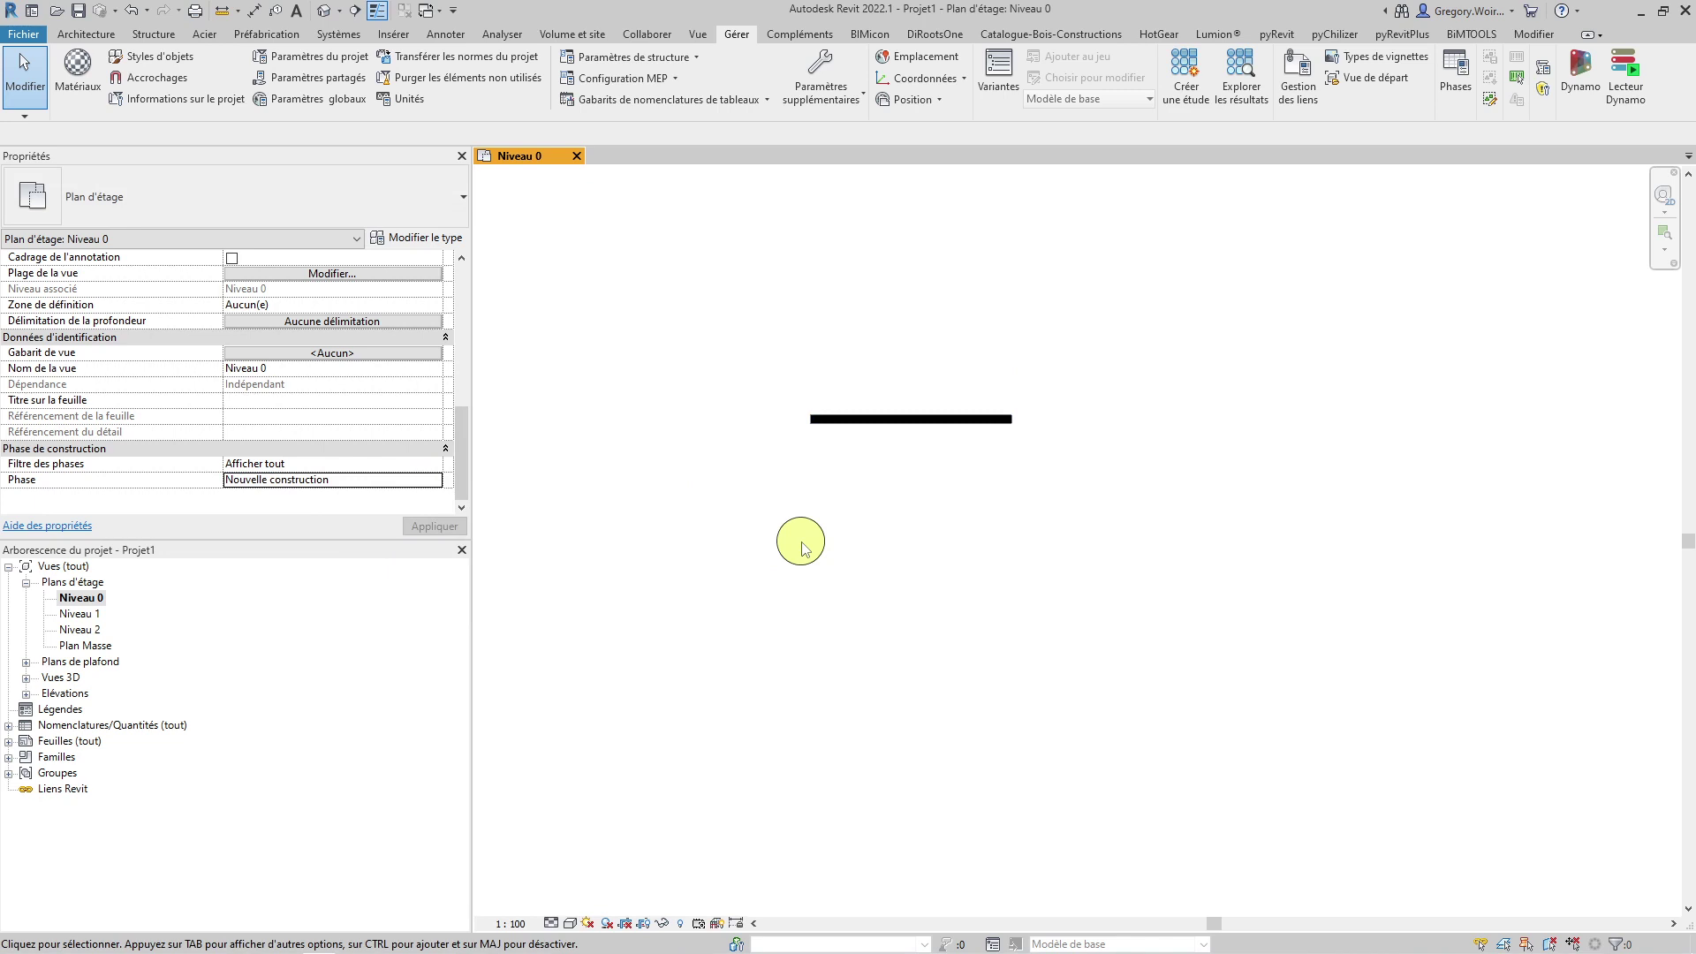
Step: With the view's phase set to Démolition, place a 0.60 m x 0.95 m window midway along the horizontal wall and check its phases
{"action": "left_click", "coordinate": [439, 482]}
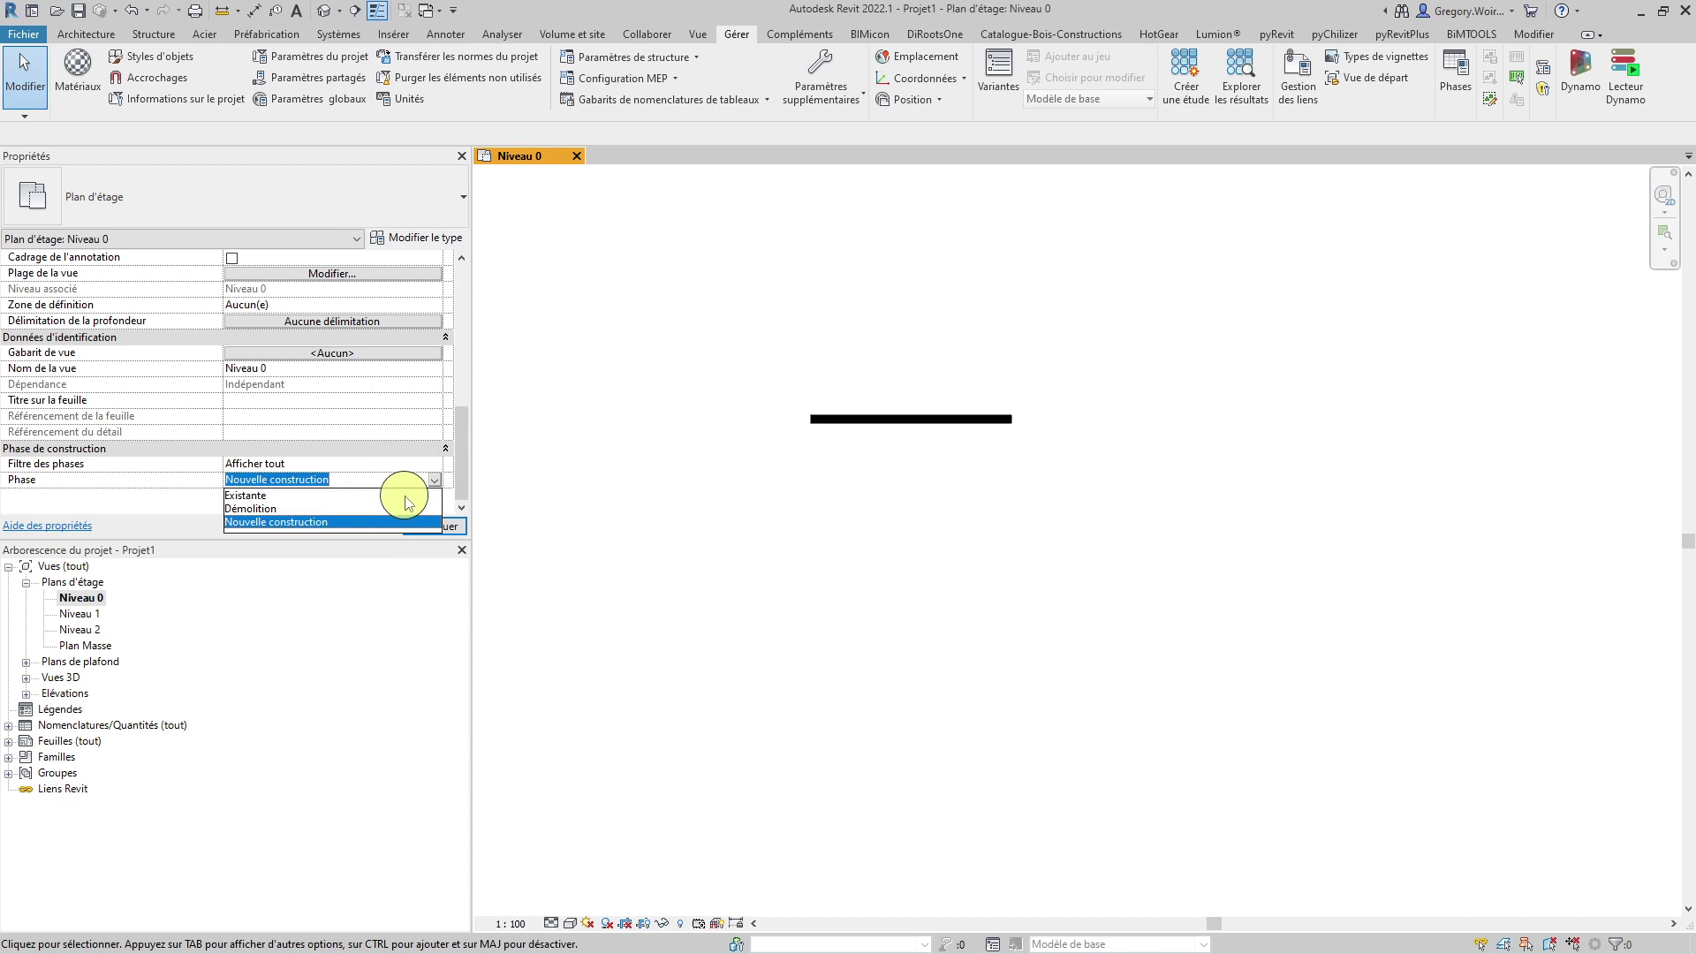
{"action": "left_click", "coordinate": [376, 509]}
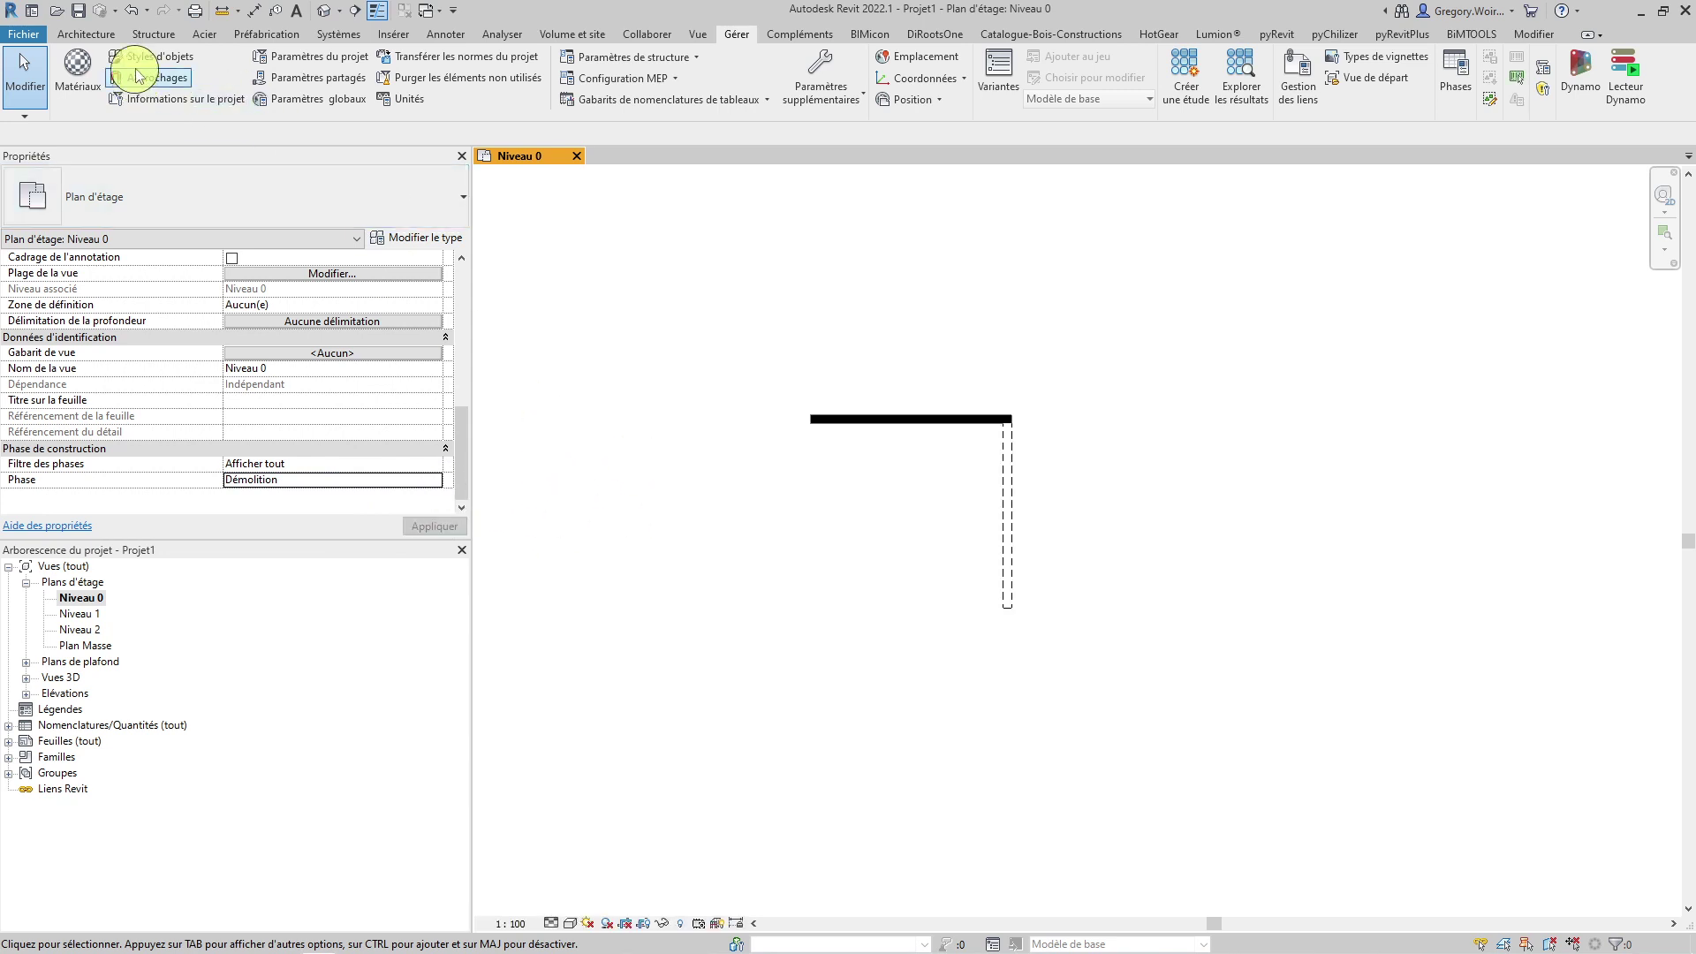
{"action": "left_click", "coordinate": [97, 39]}
{"action": "left_click", "coordinate": [143, 67]}
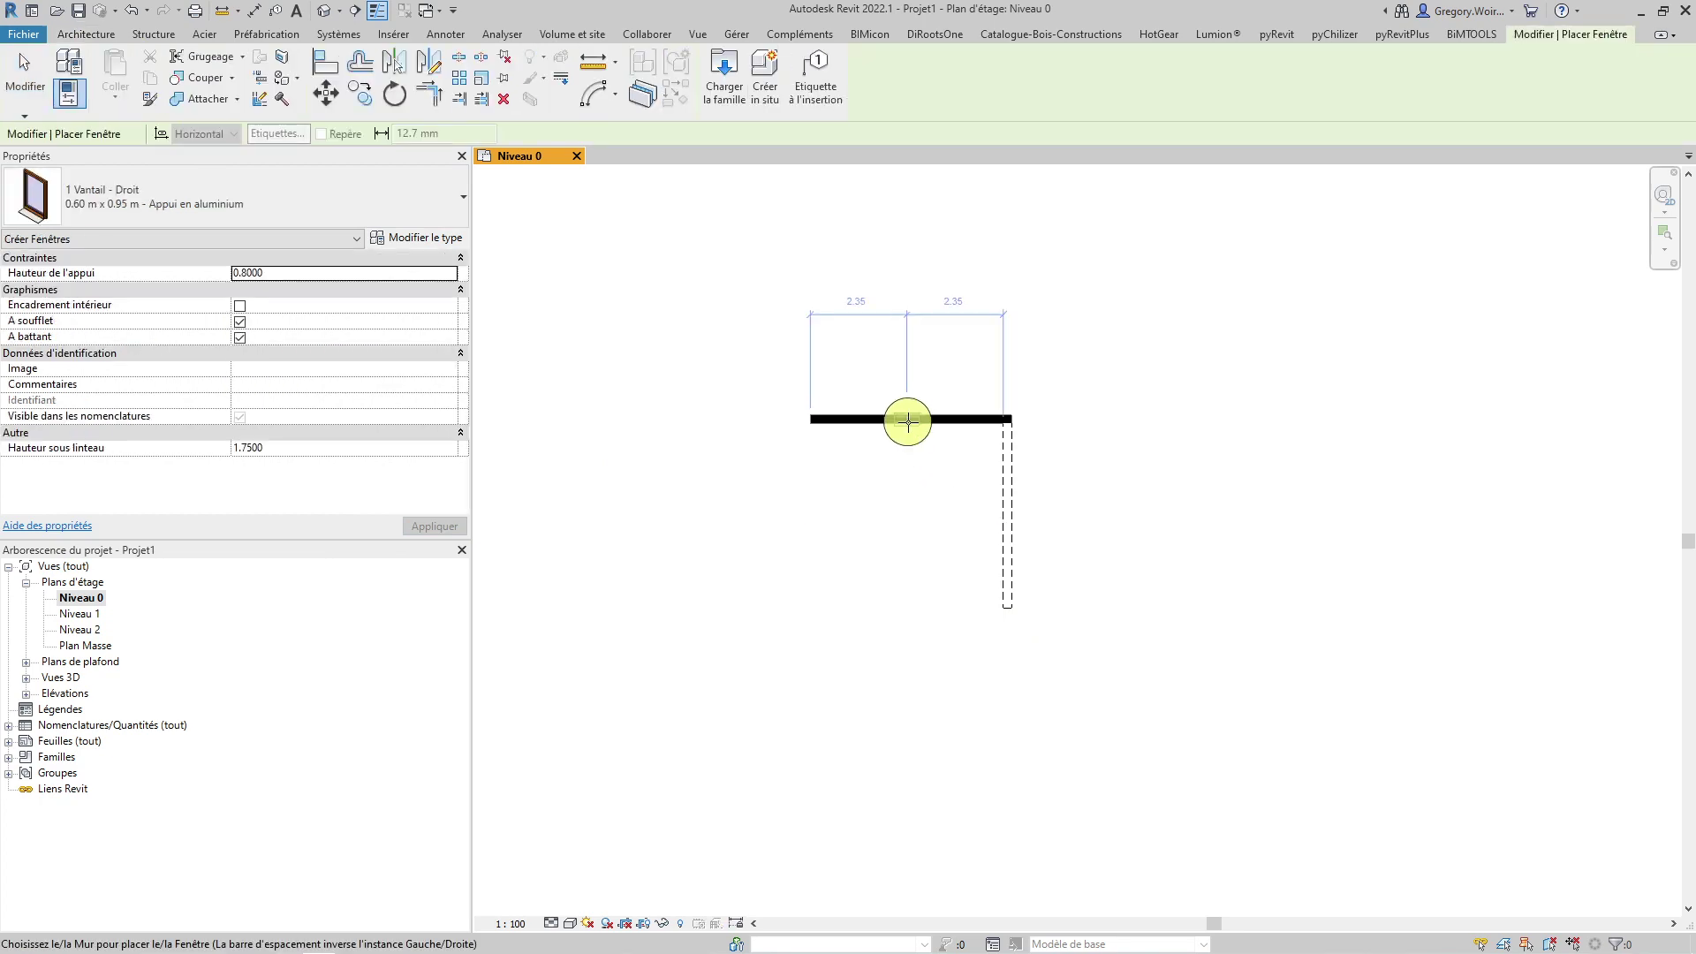
{"action": "left_click", "coordinate": [24, 76]}
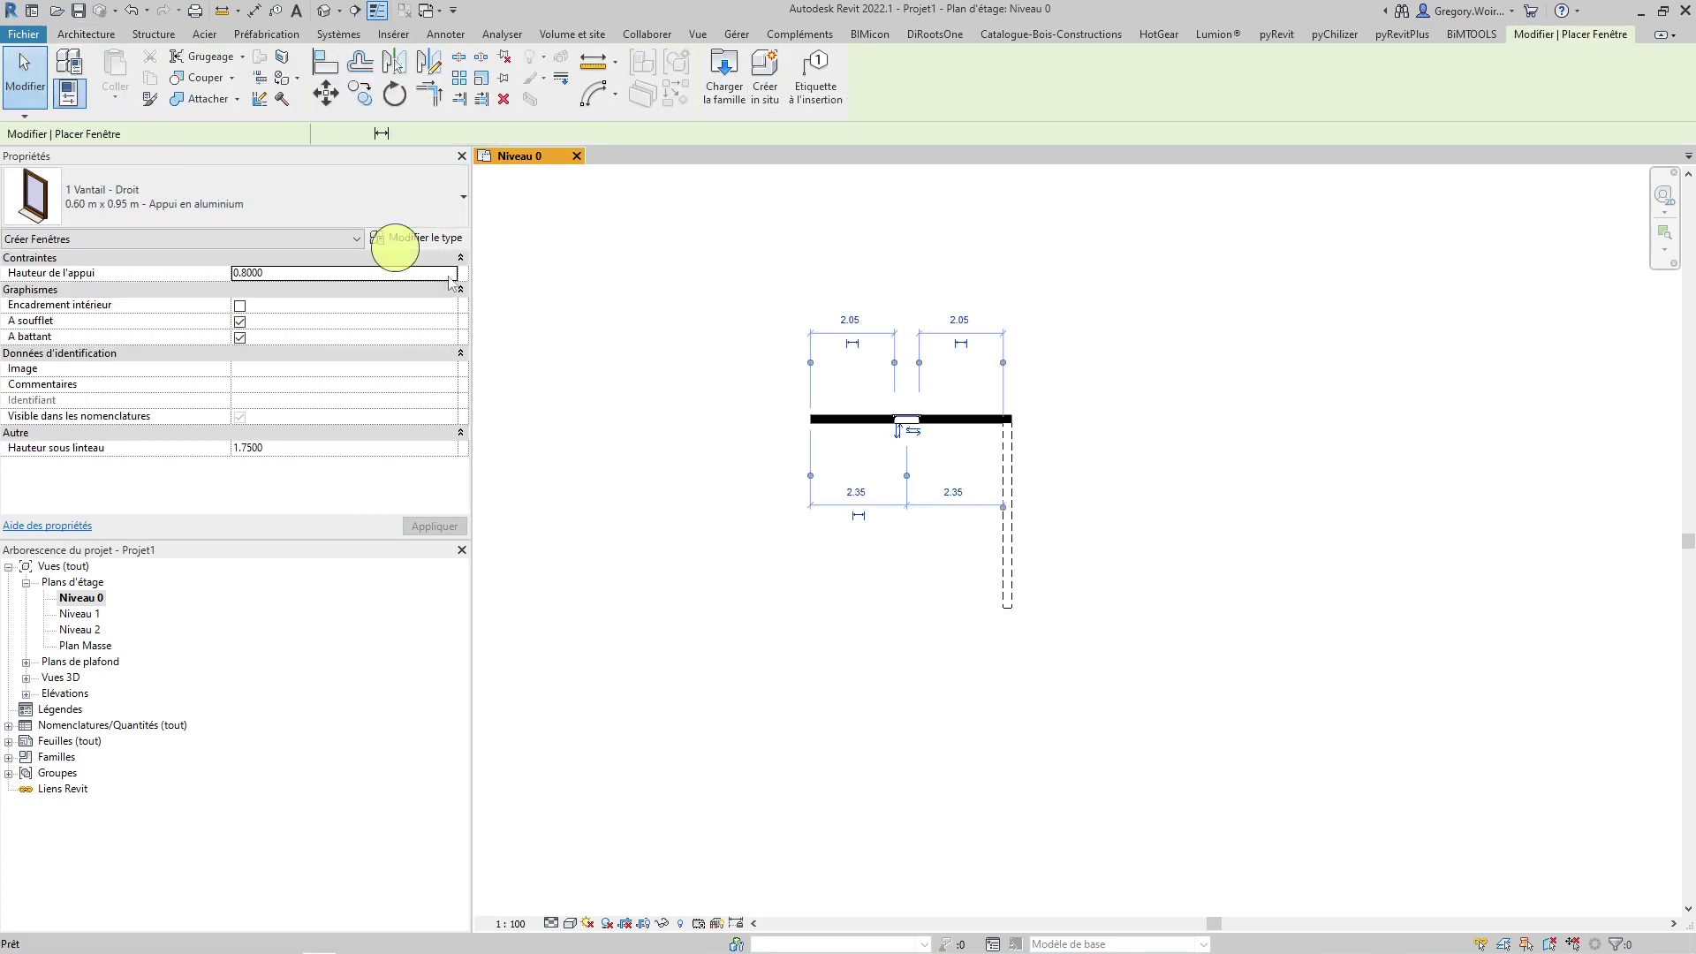
{"action": "left_click", "coordinate": [915, 425]}
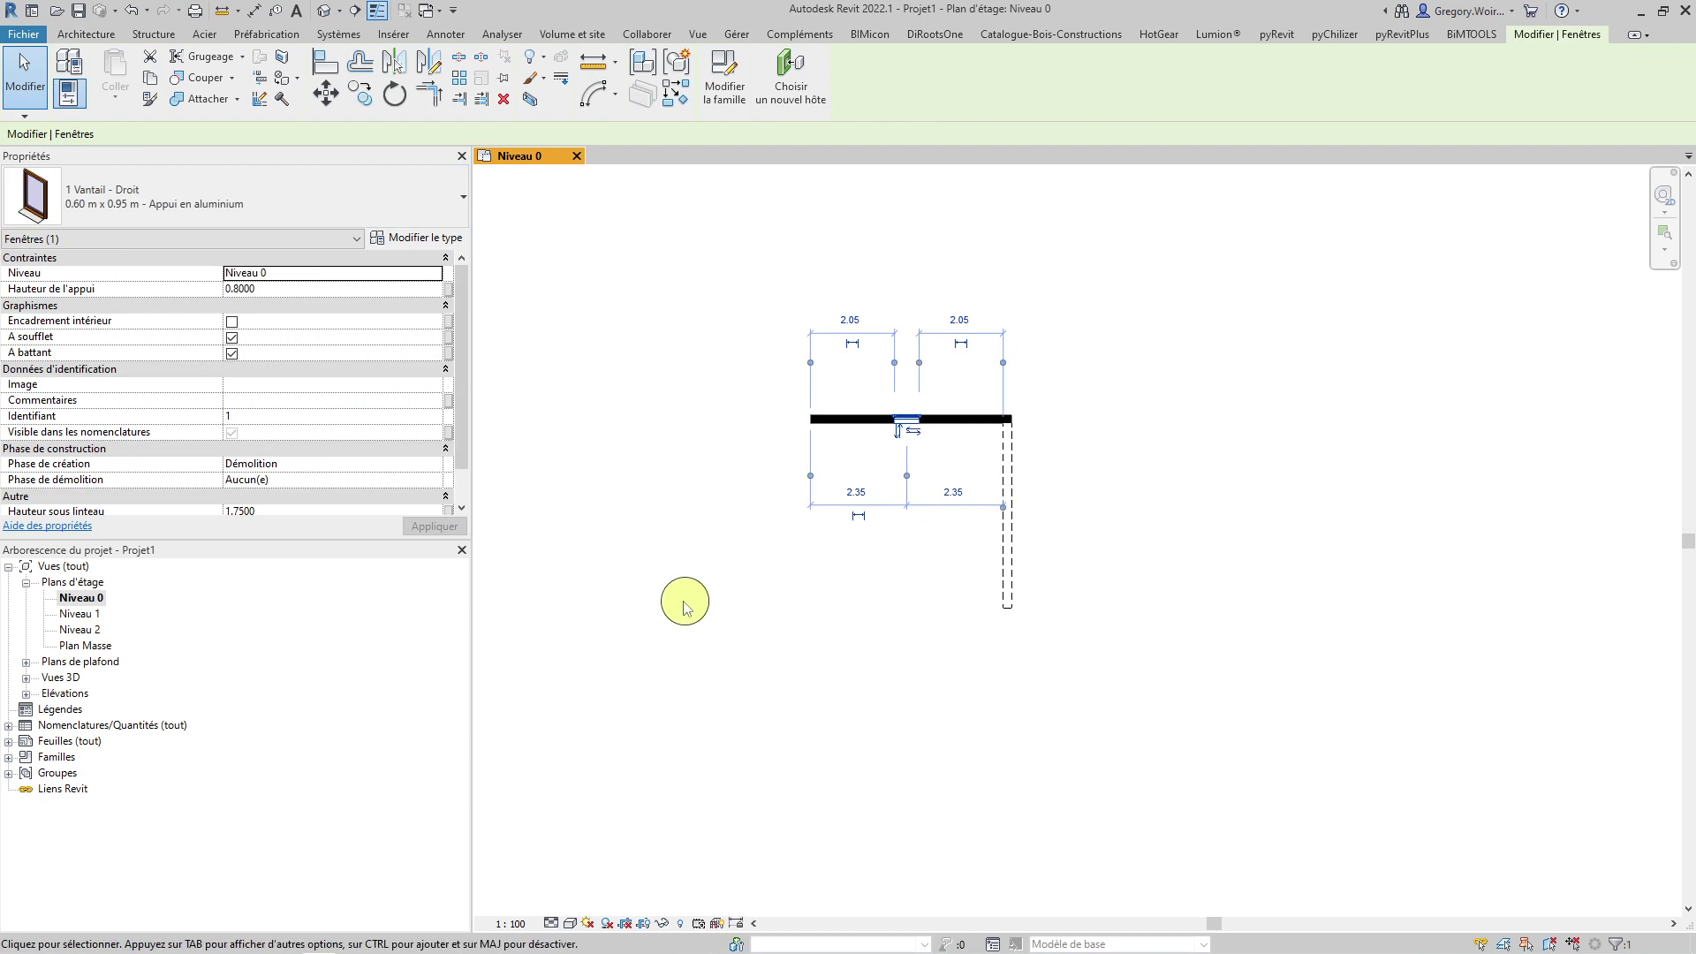
{"action": "scroll", "coordinate": [419, 480], "scroll_direction": "down", "scroll_amount": 3}
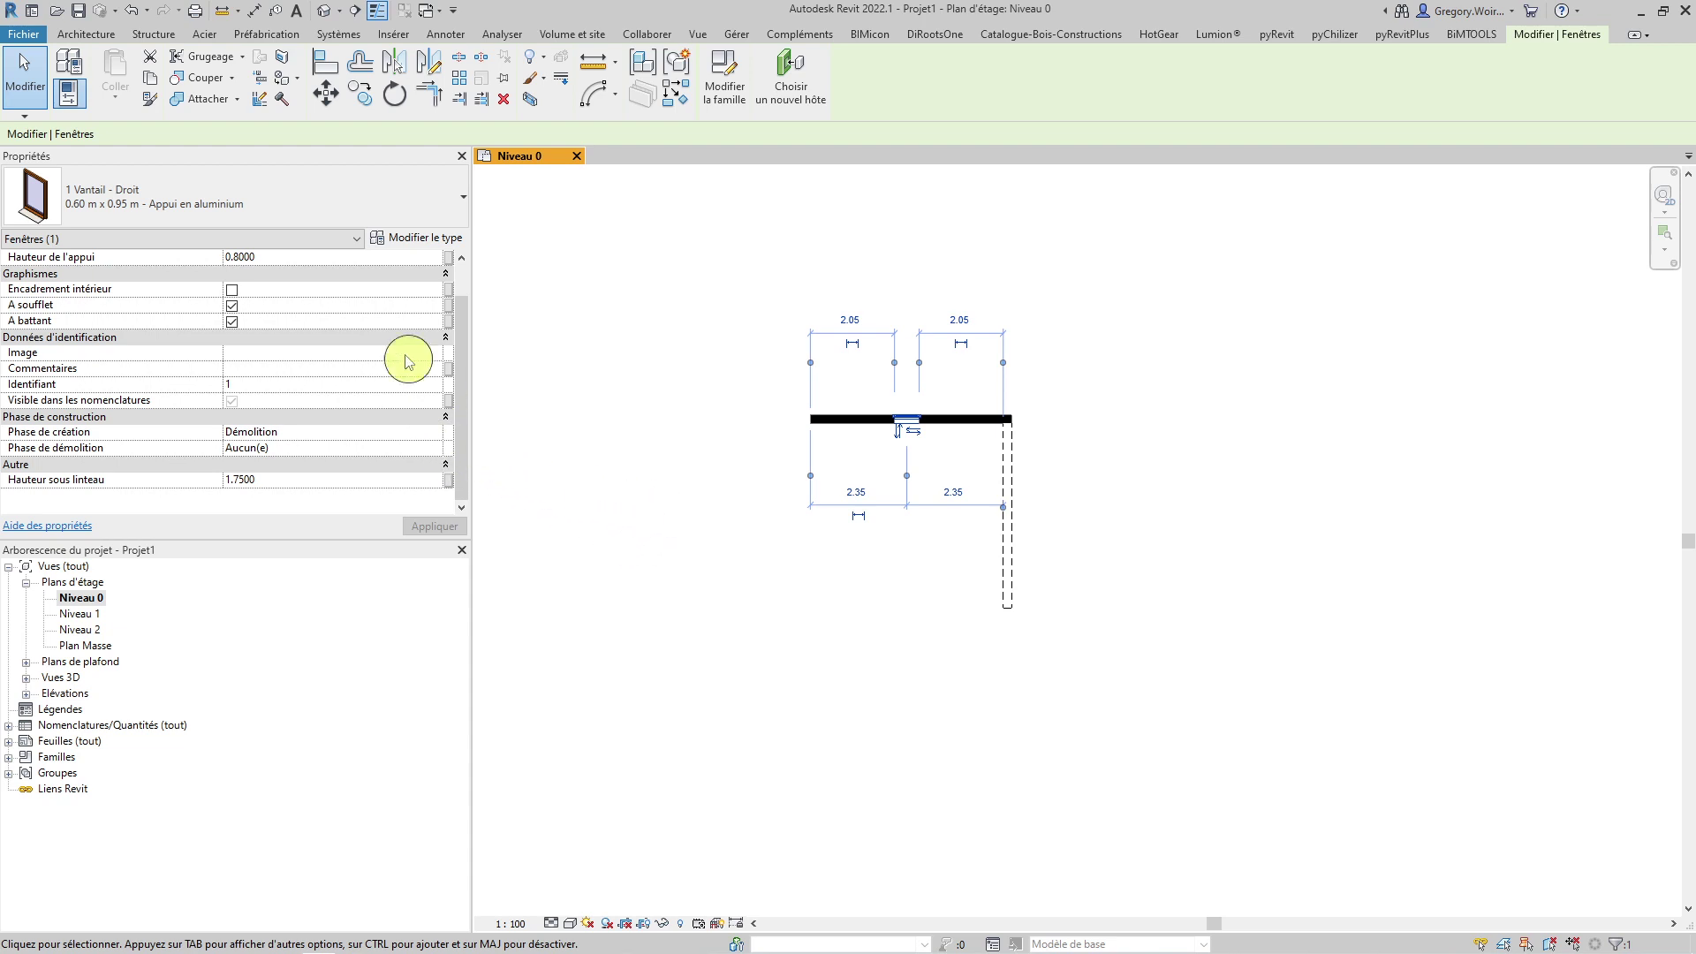
Step: Place an Int. Simple PP (0.73m x 2.04m) door in the horizontal wall, about 30 cm from its left end
{"action": "left_click", "coordinate": [84, 33]}
{"action": "left_click", "coordinate": [108, 62]}
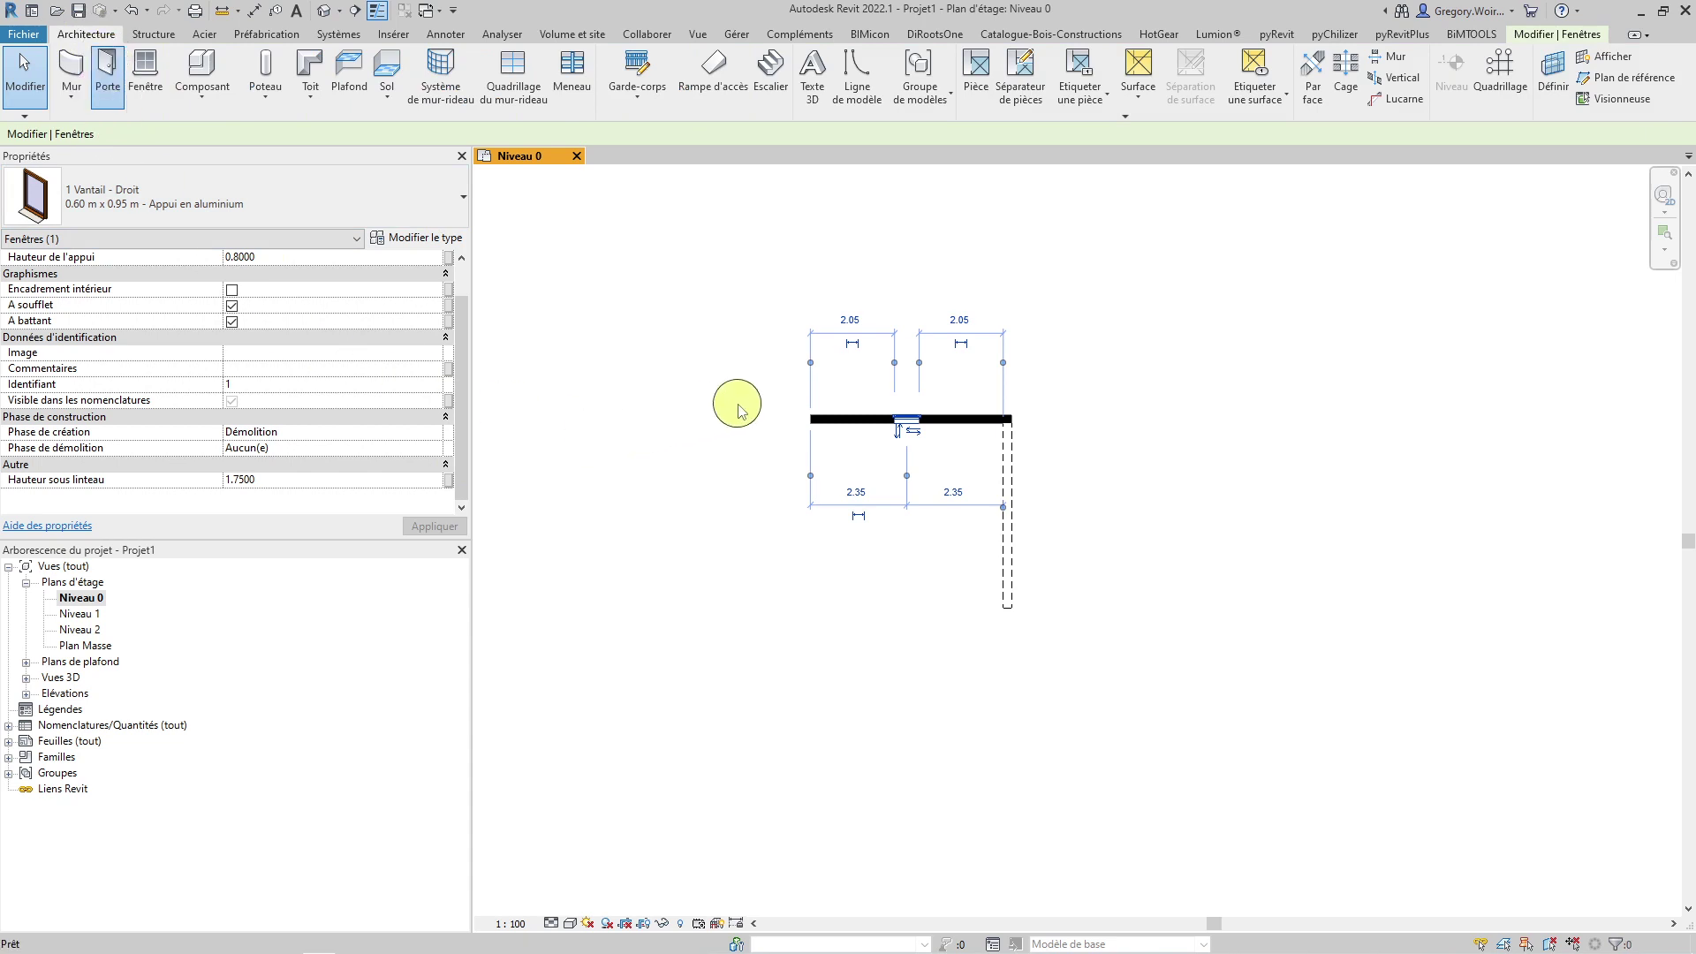
{"action": "left_click", "coordinate": [837, 419]}
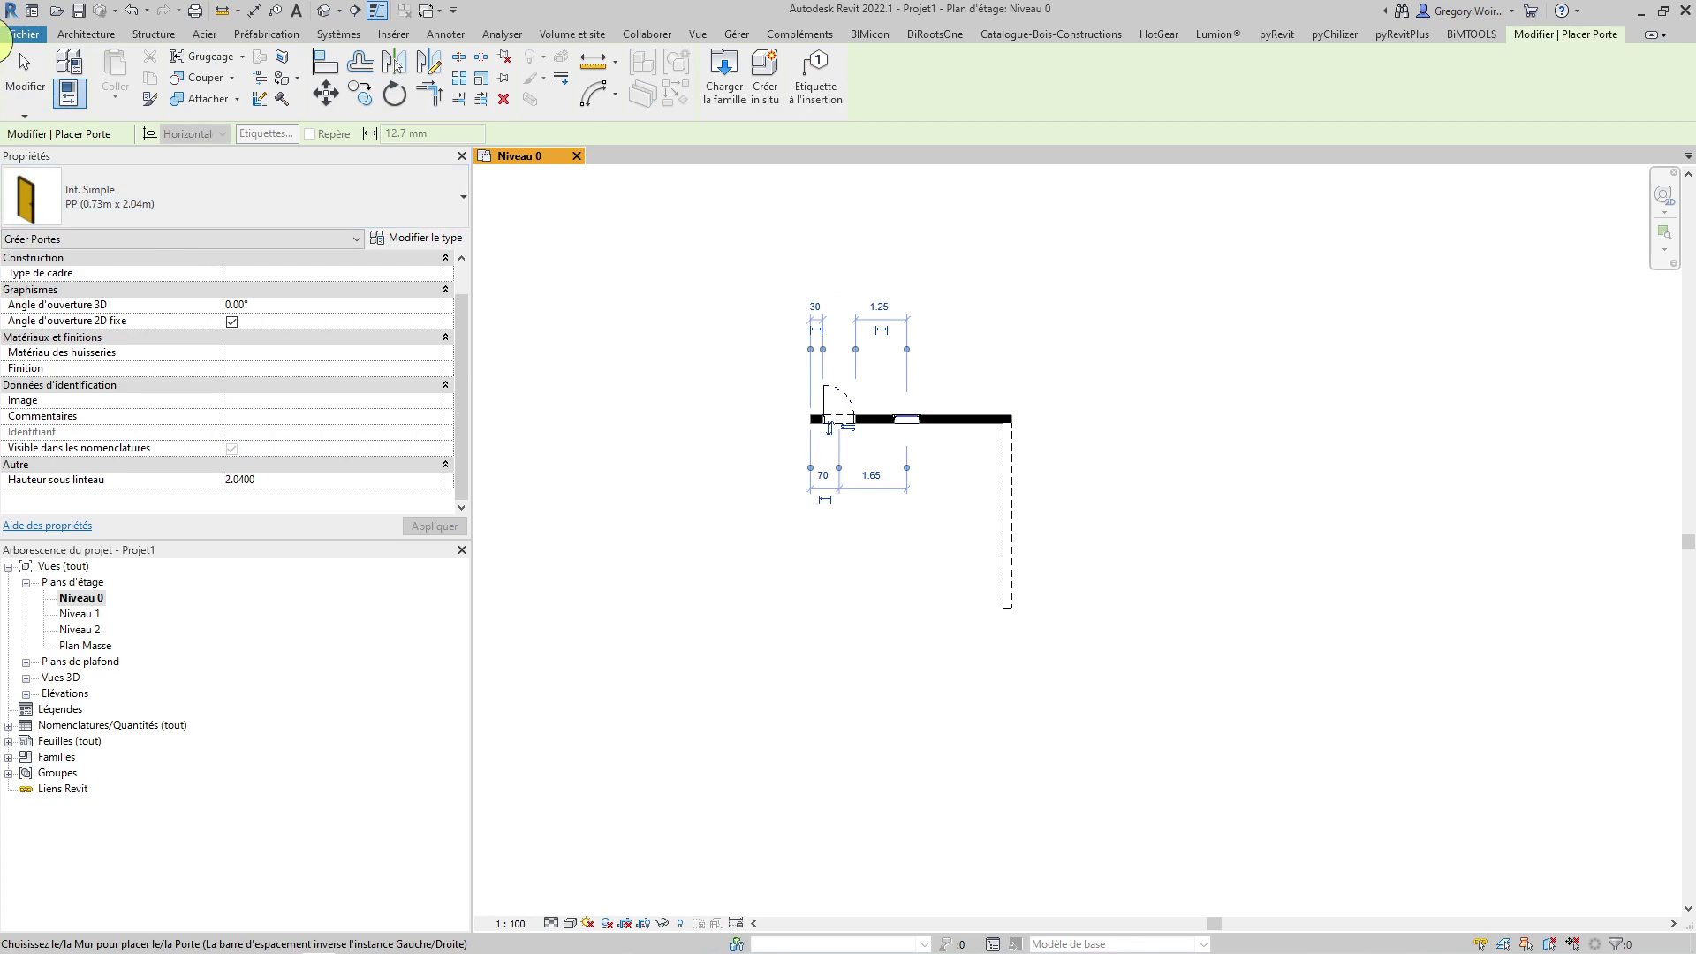
{"action": "left_click", "coordinate": [25, 75]}
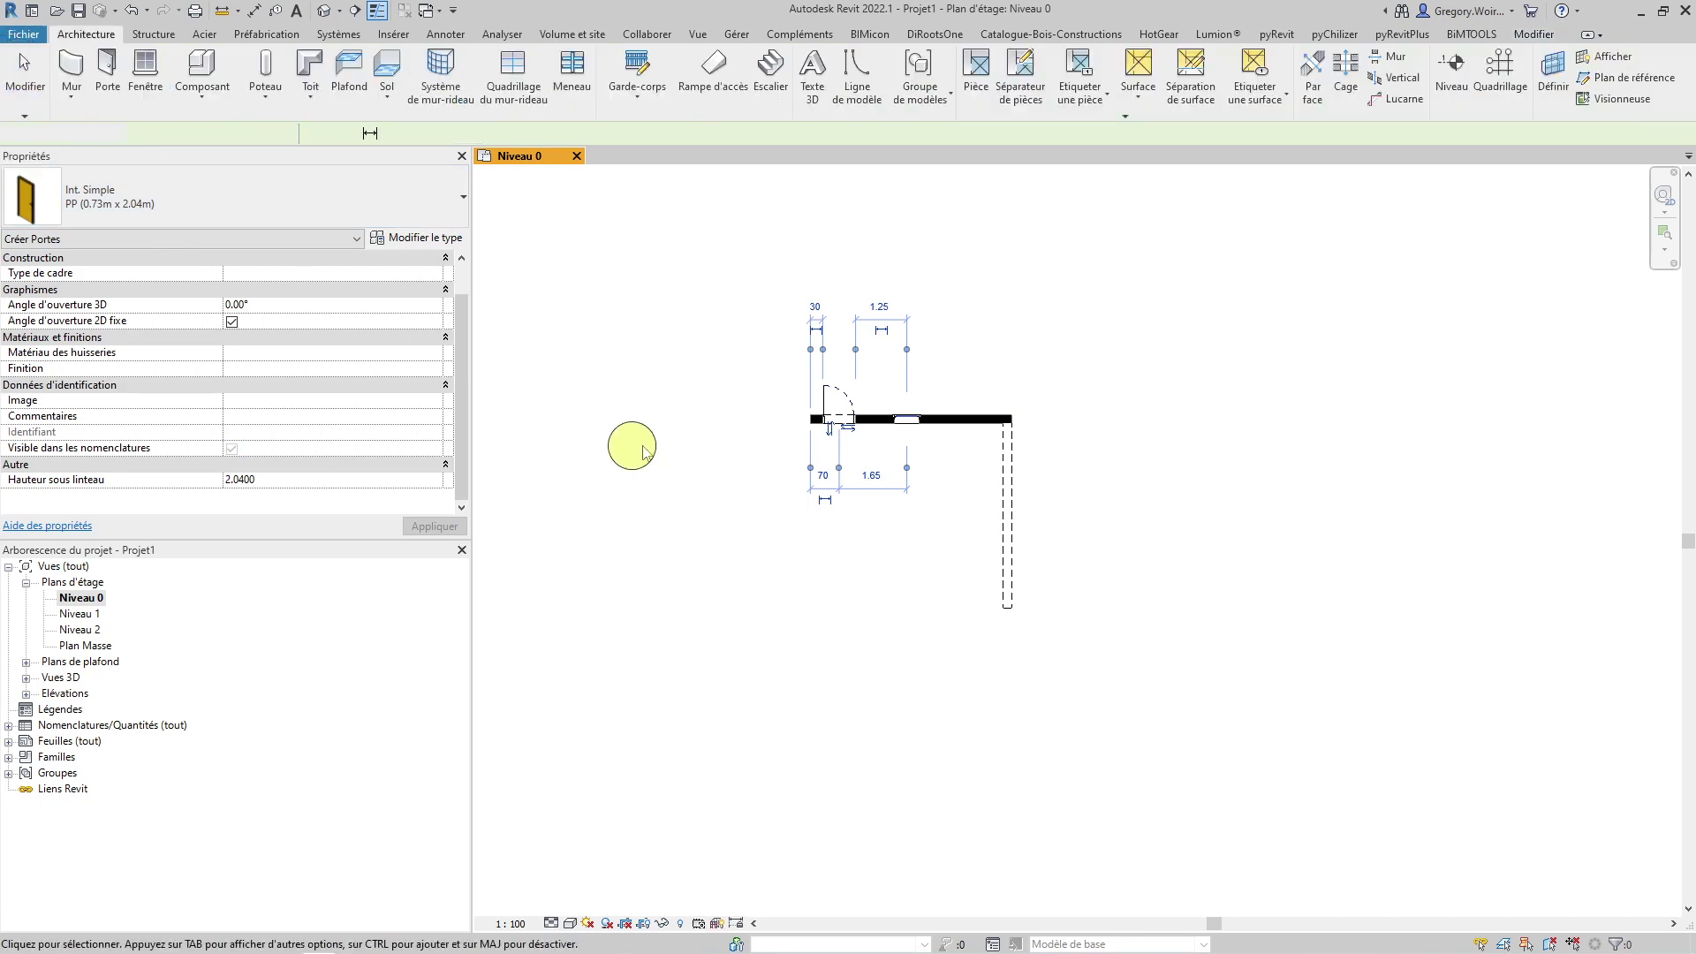
Step: Set the door's demolition phase to Démolition, keeping Démolition as its creation phase
{"action": "left_click", "coordinate": [836, 419]}
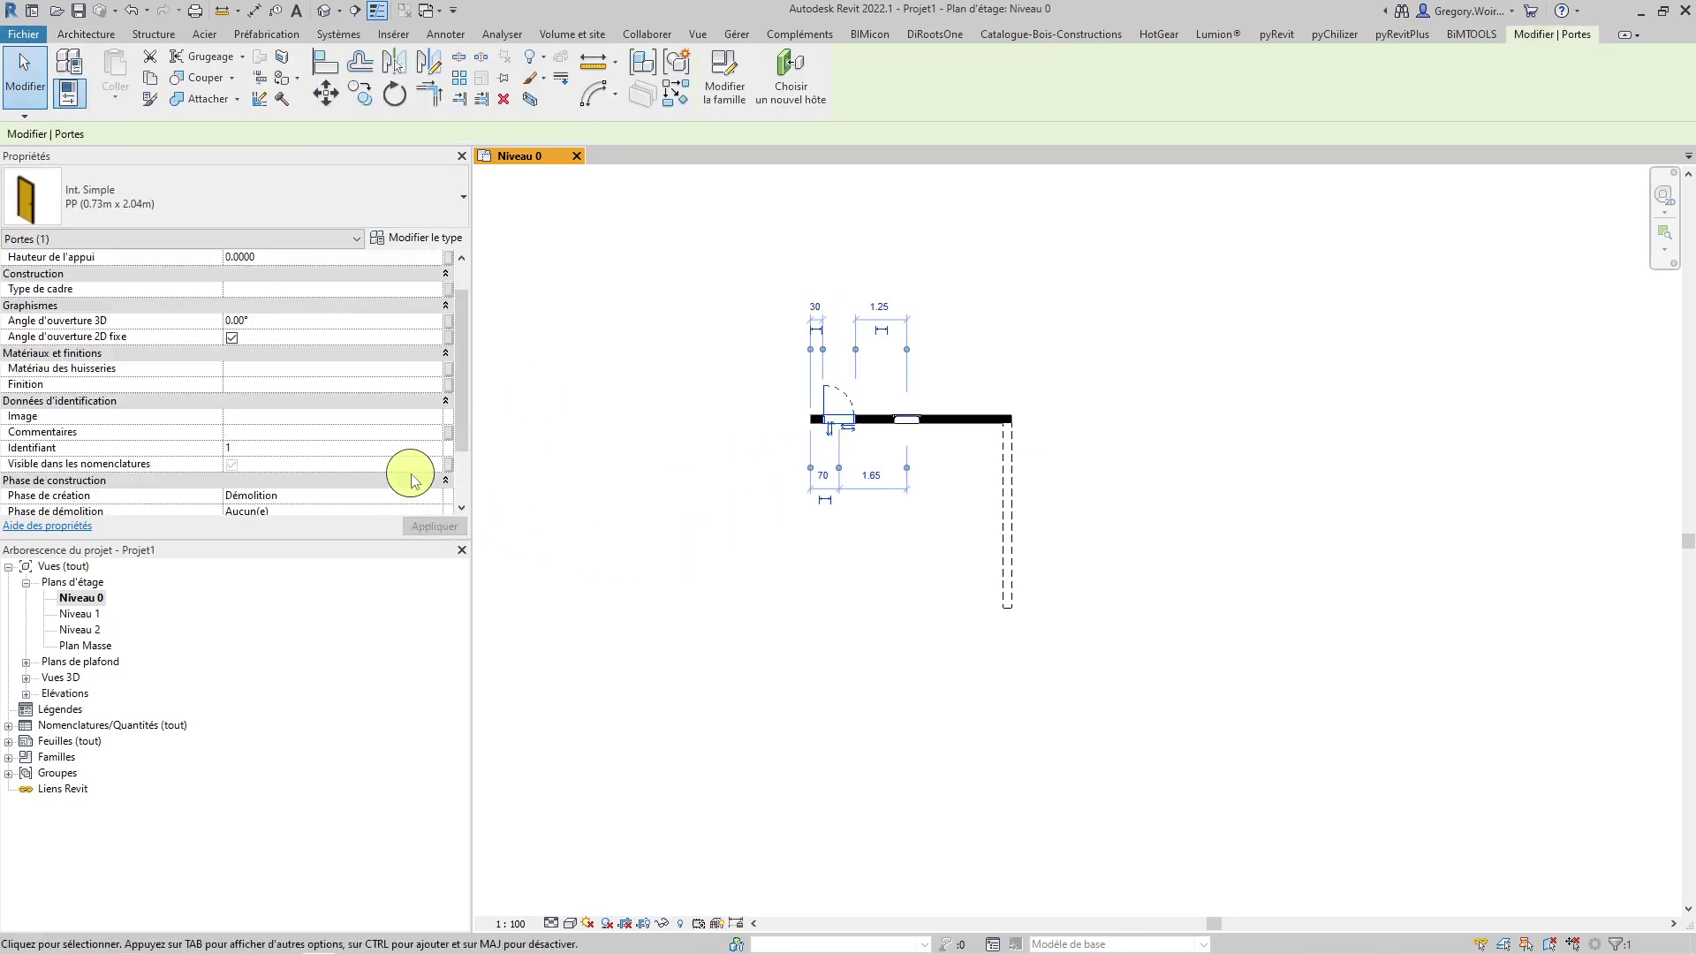
{"action": "scroll", "coordinate": [414, 490], "scroll_direction": "down", "scroll_amount": 2}
{"action": "left_click", "coordinate": [440, 432]}
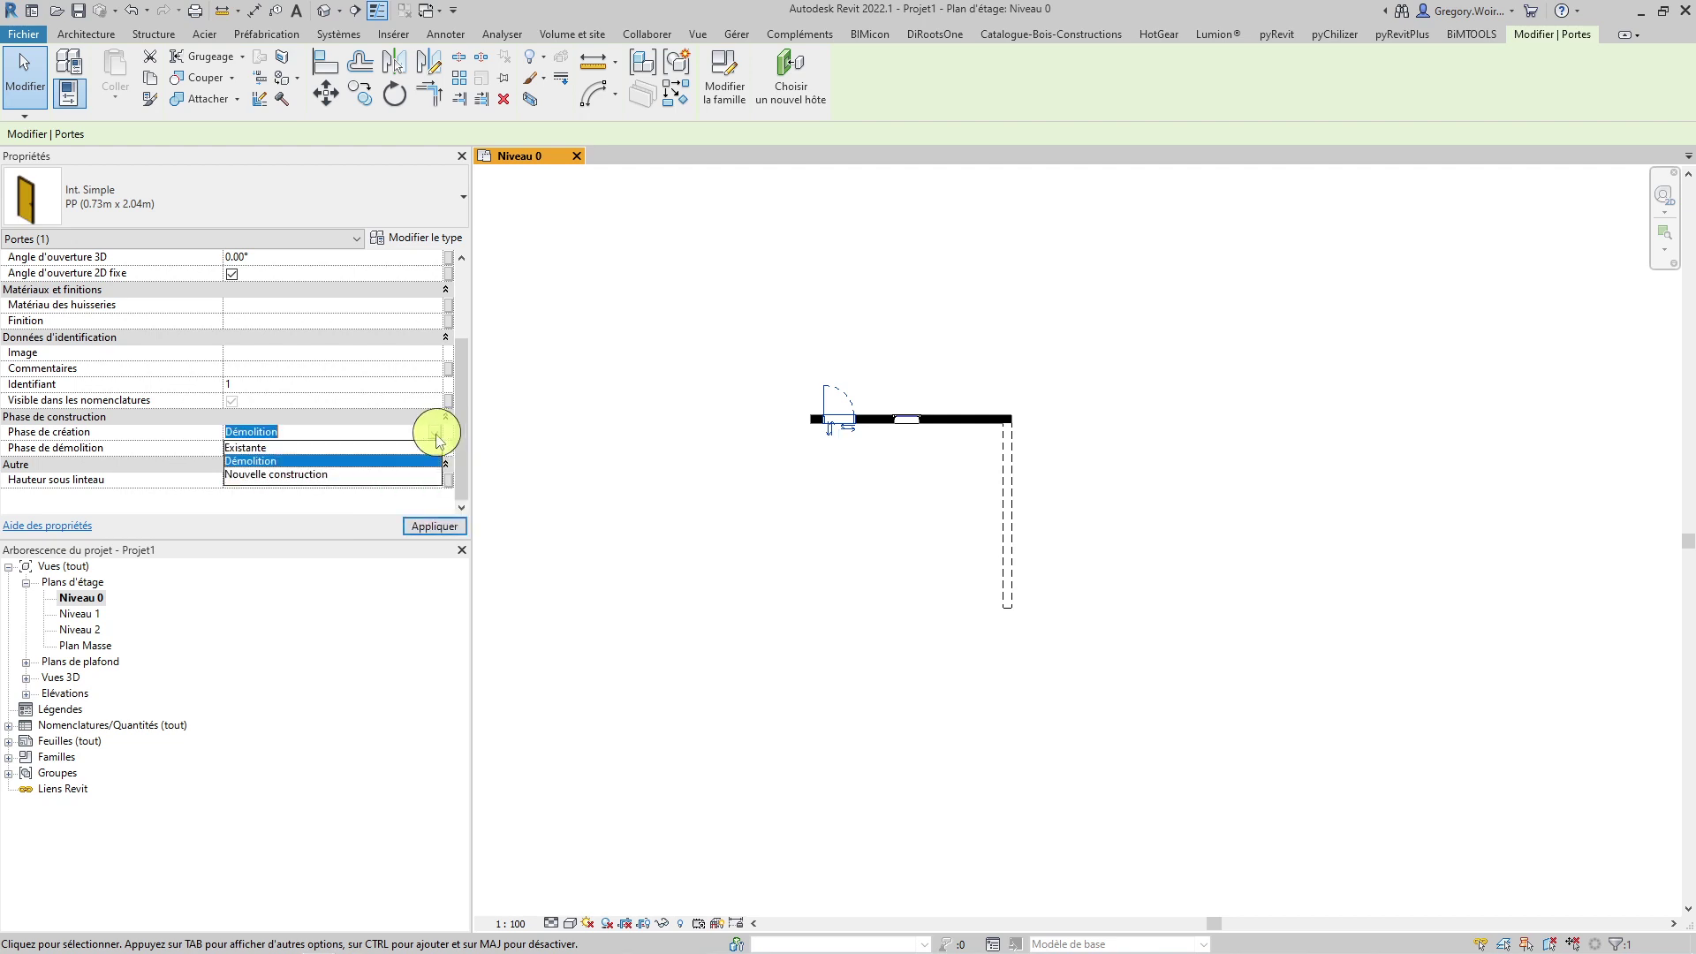
{"action": "left_click", "coordinate": [402, 461]}
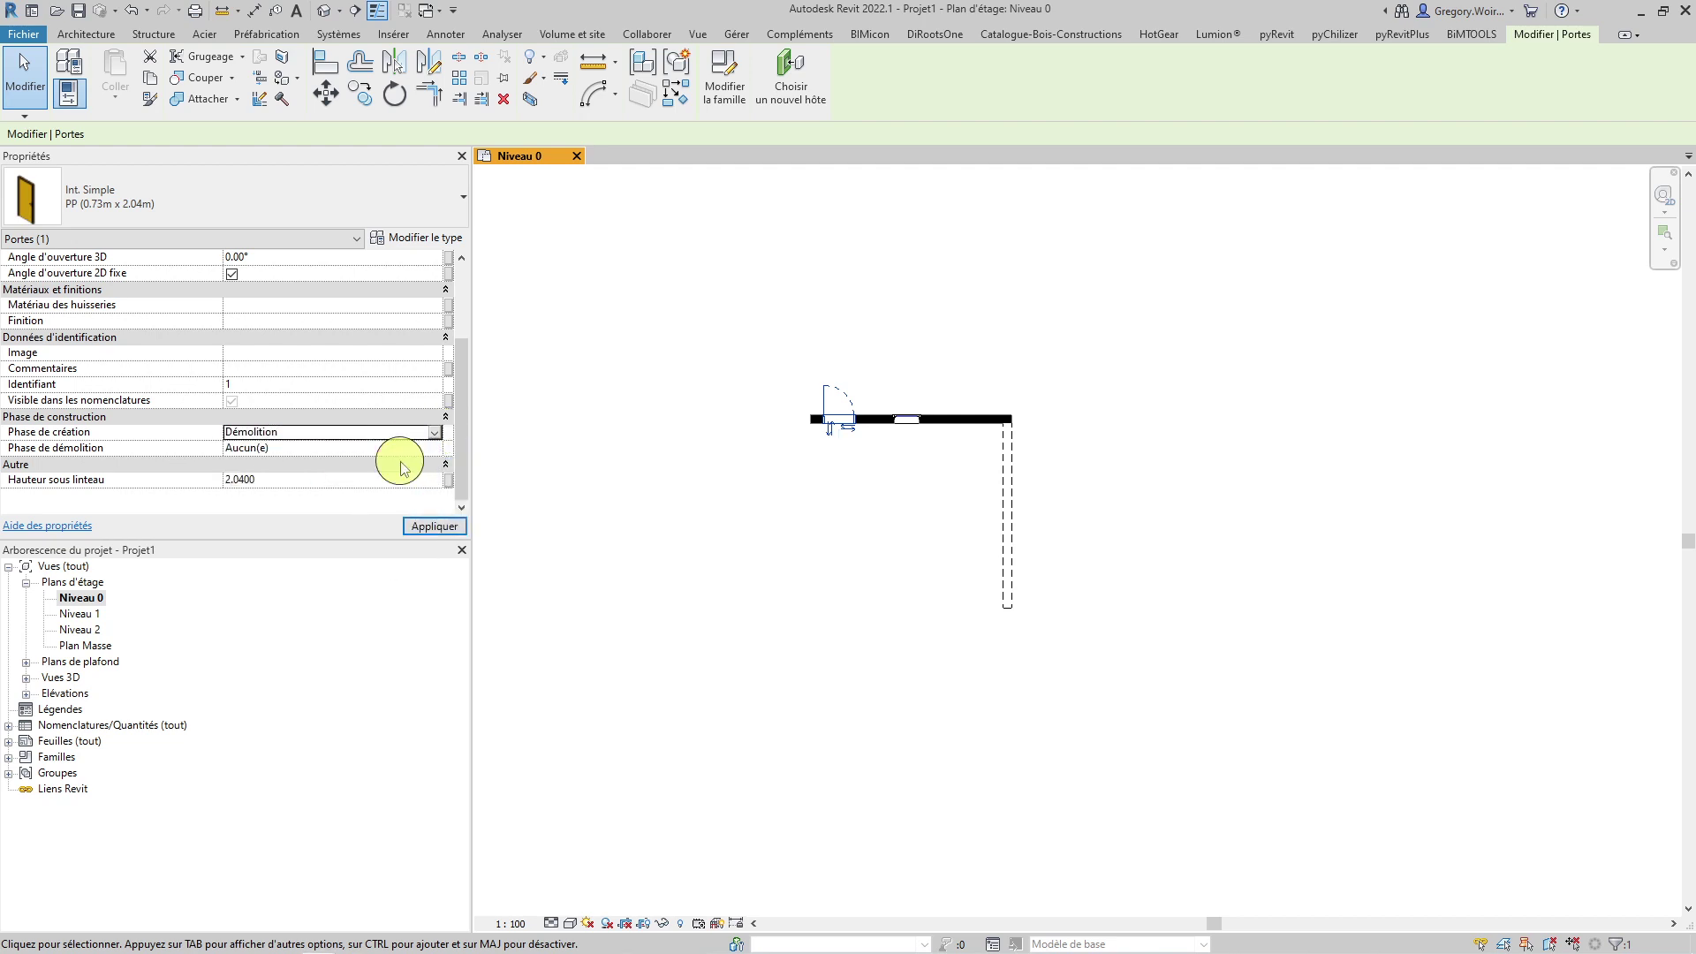
{"action": "left_click", "coordinate": [435, 448]}
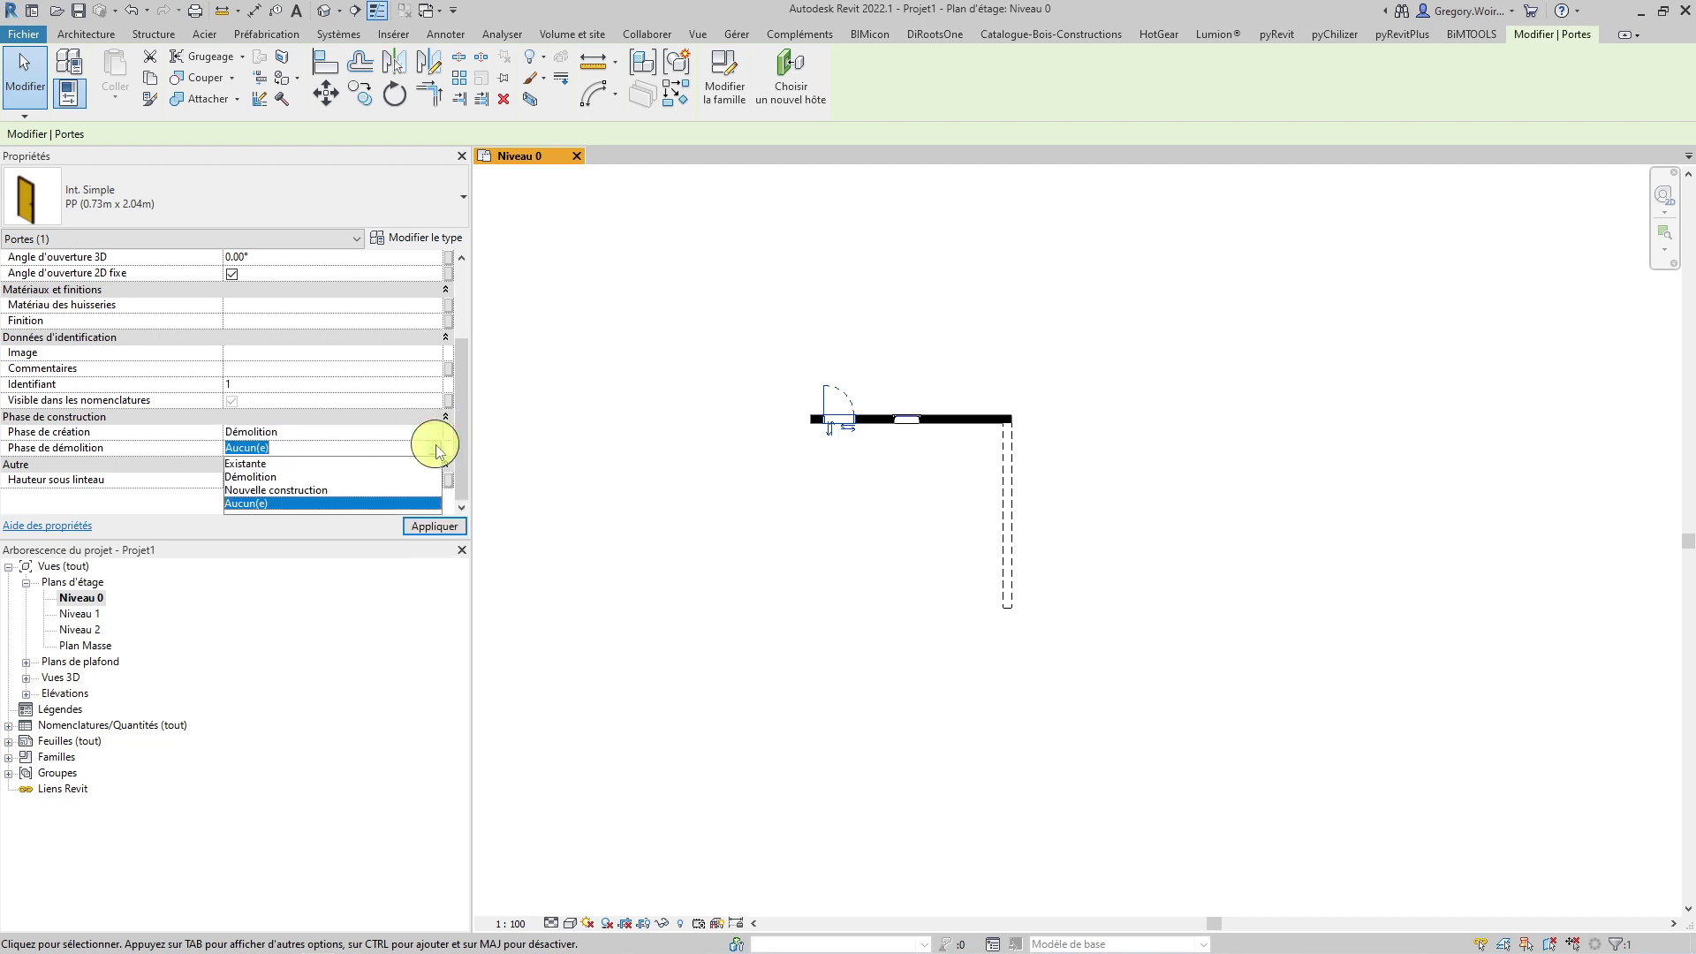
{"action": "left_click", "coordinate": [409, 494]}
{"action": "left_click", "coordinate": [438, 526]}
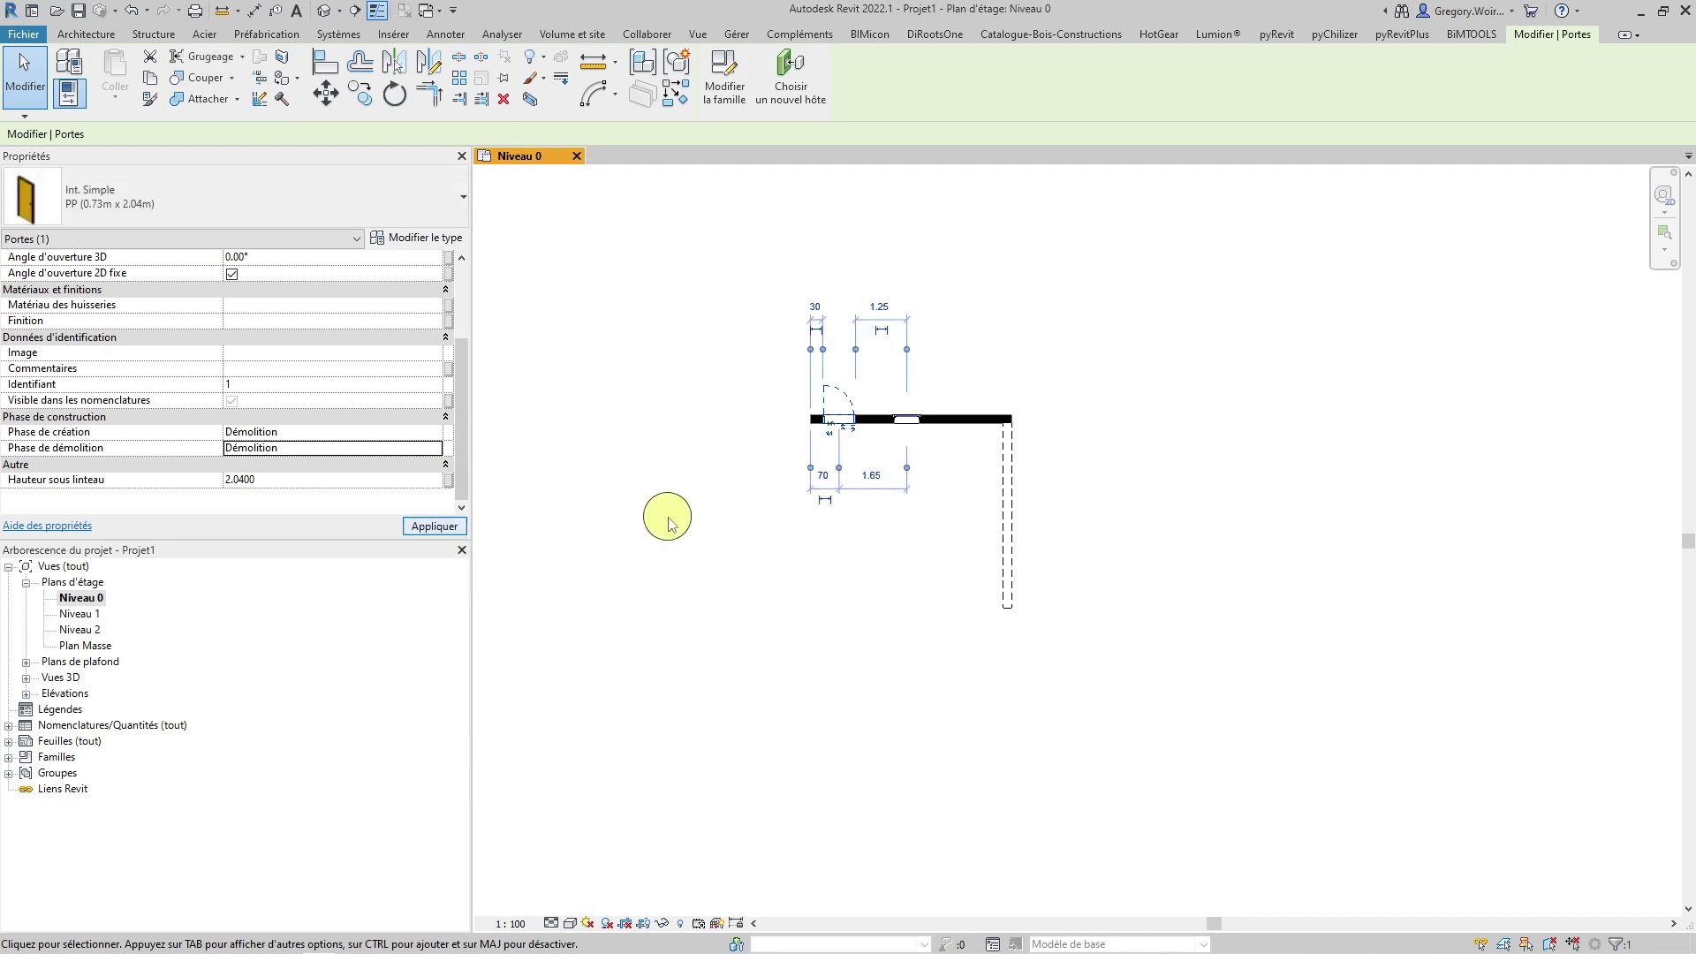
{"action": "left_click", "coordinate": [667, 521]}
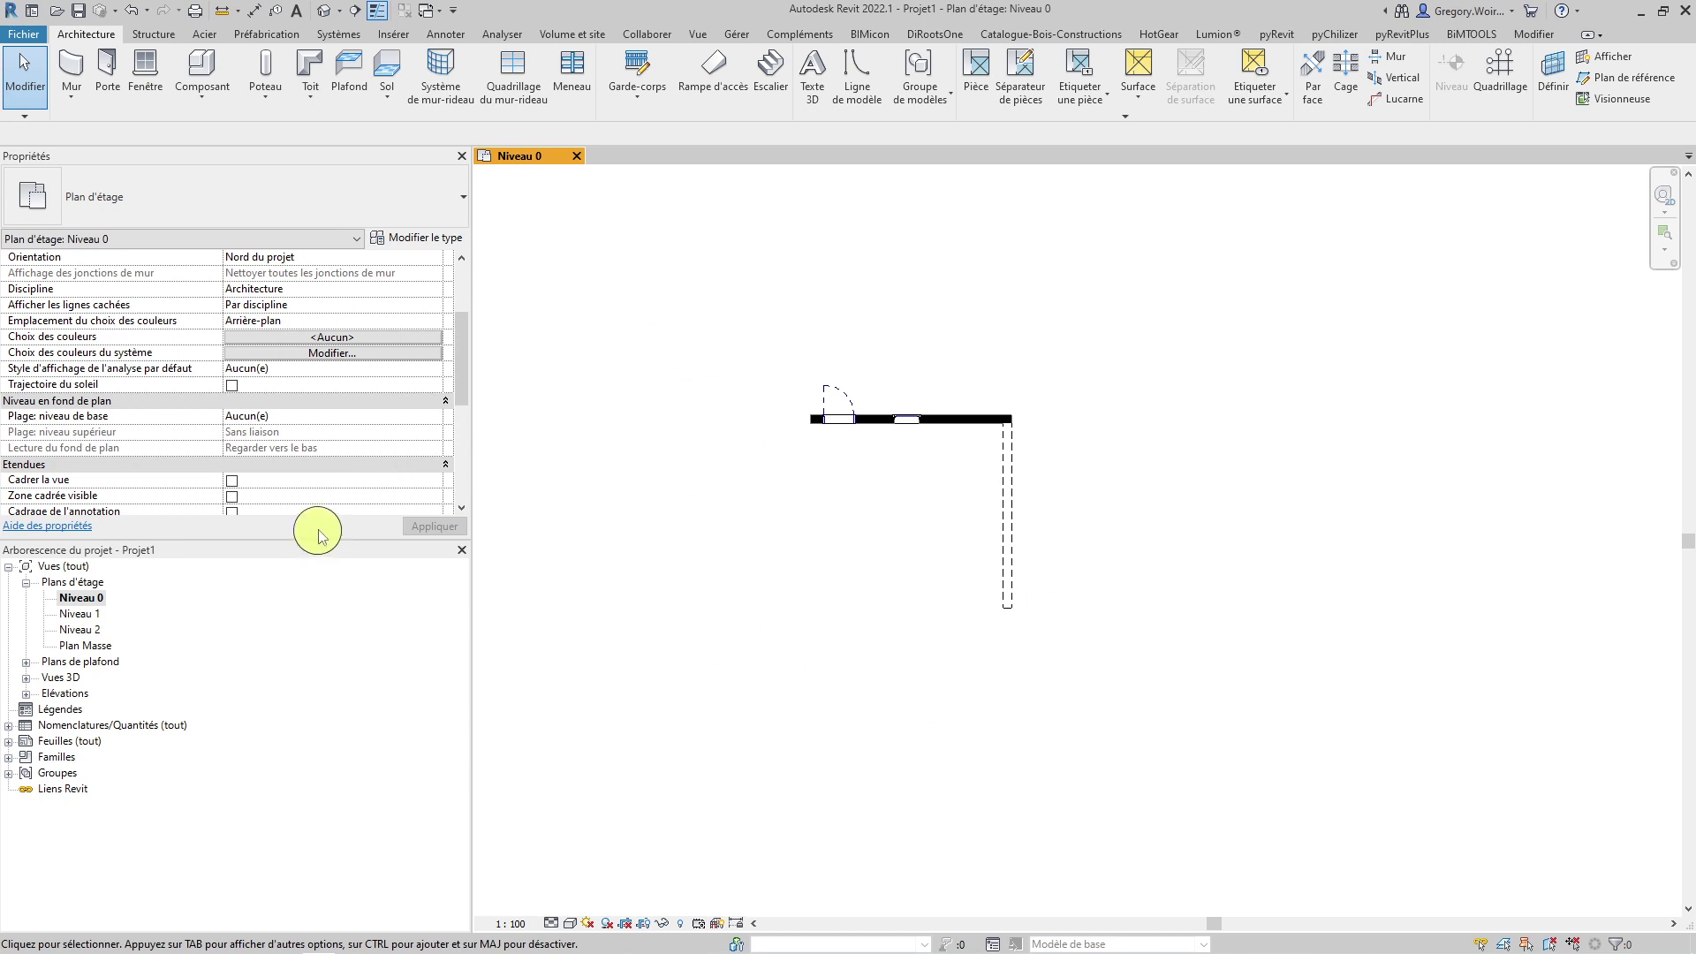
Step: Set the Niveau 0 view's phase back to Existante
{"action": "scroll", "coordinate": [365, 422], "scroll_direction": "down", "scroll_amount": 3}
{"action": "scroll", "coordinate": [365, 422], "scroll_direction": "down", "scroll_amount": 1}
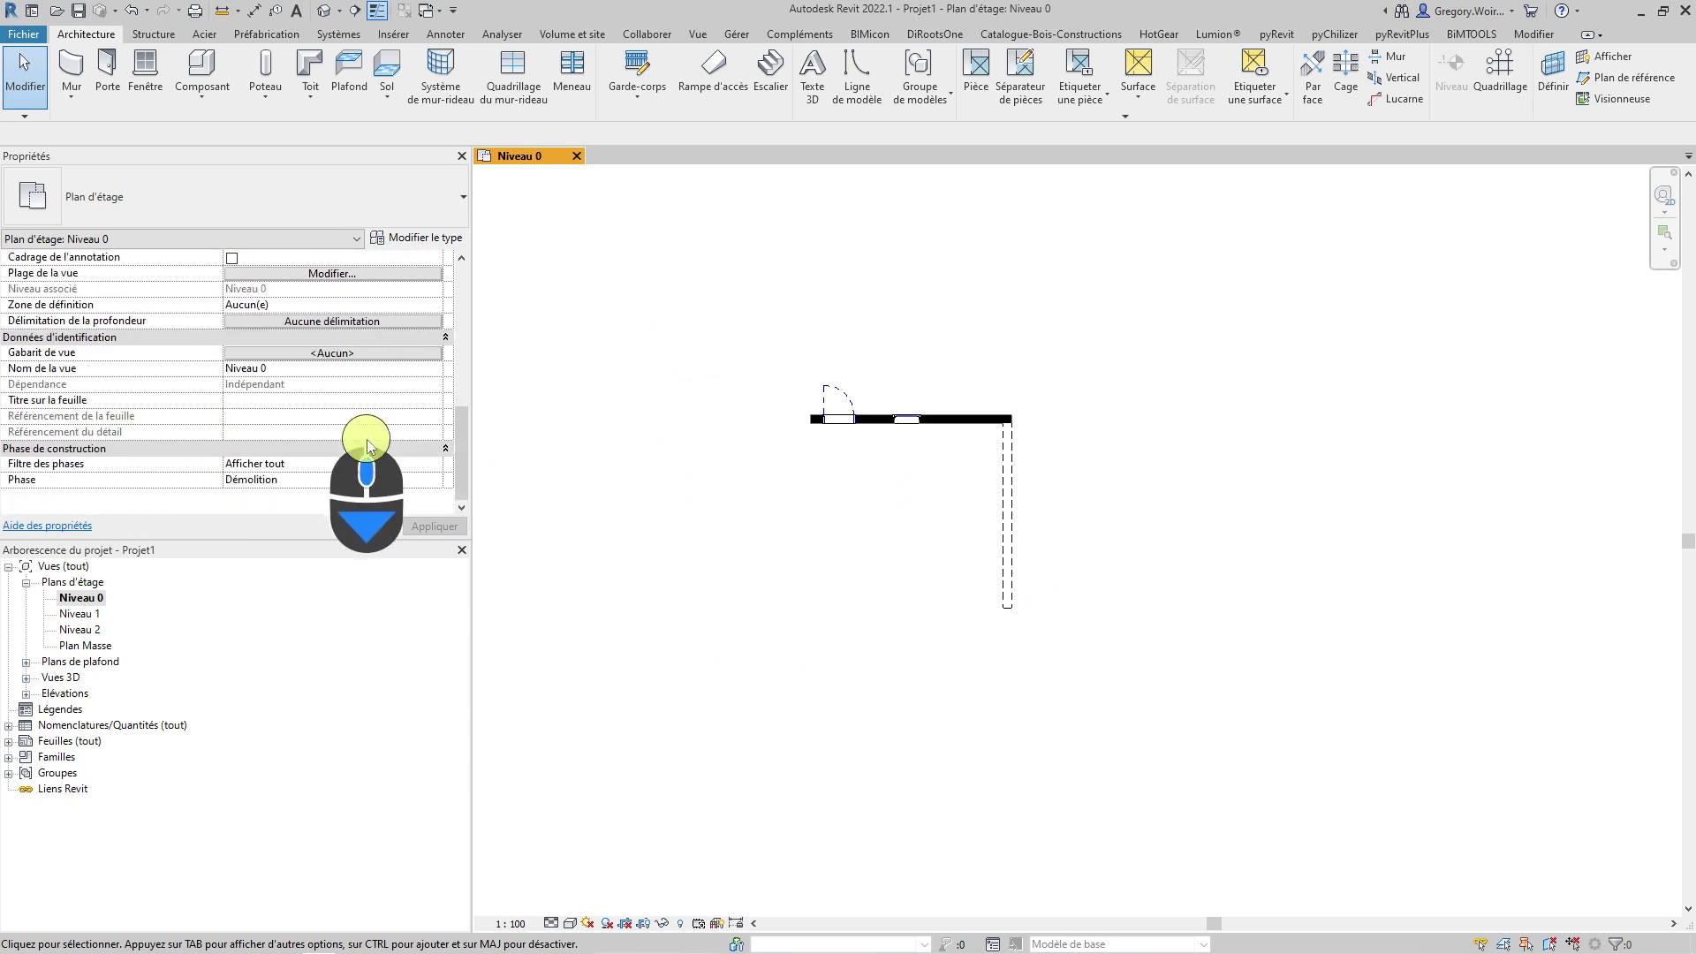
{"action": "left_click", "coordinate": [434, 483]}
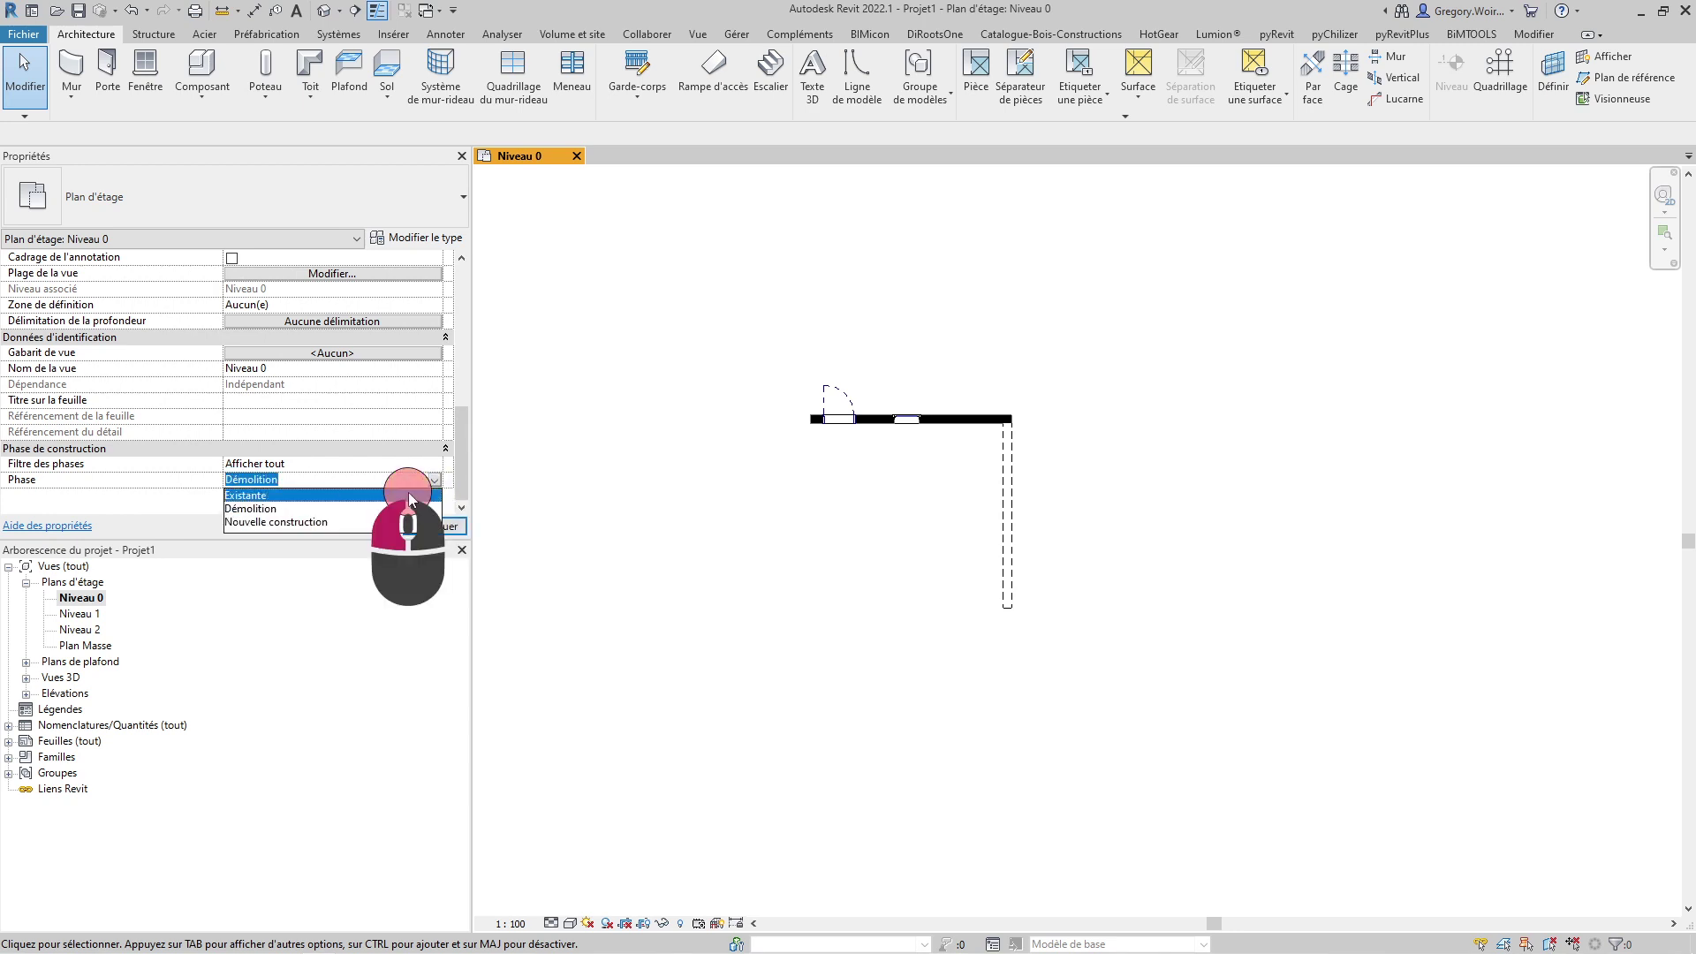
{"action": "left_click", "coordinate": [409, 495]}
{"action": "left_click", "coordinate": [430, 526]}
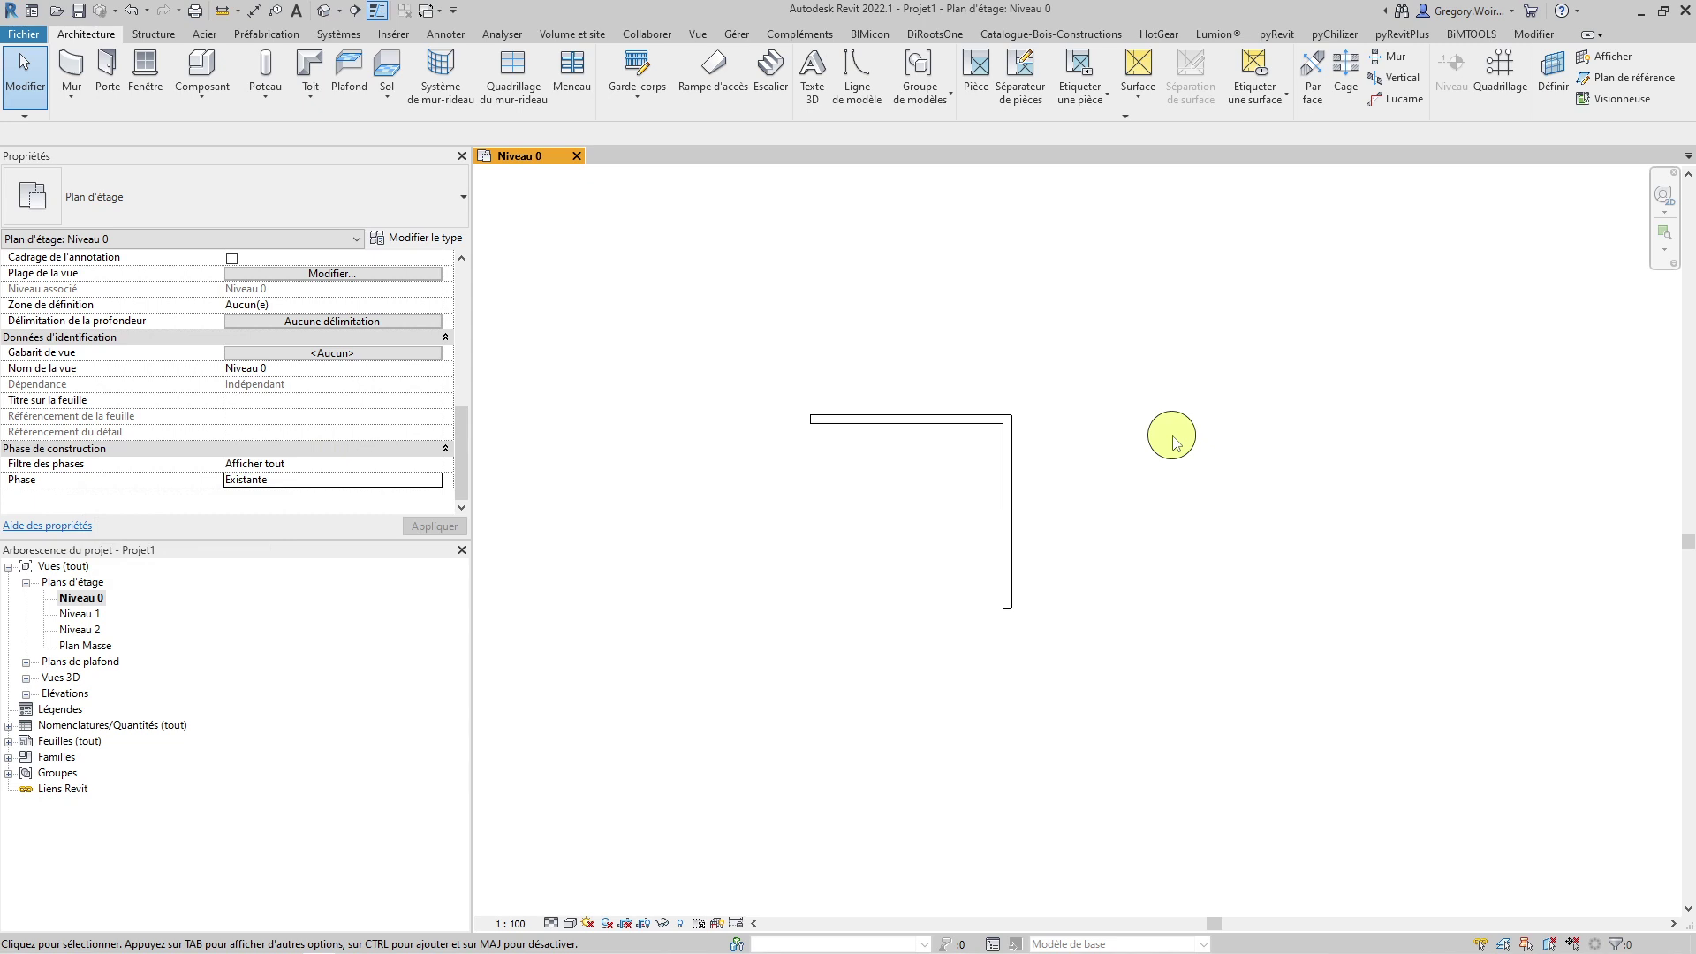
Step: Examine the project's phase filters, widening the filter name column and the dialog to read all settings
{"action": "left_click", "coordinate": [737, 33]}
{"action": "left_click", "coordinate": [1454, 75]}
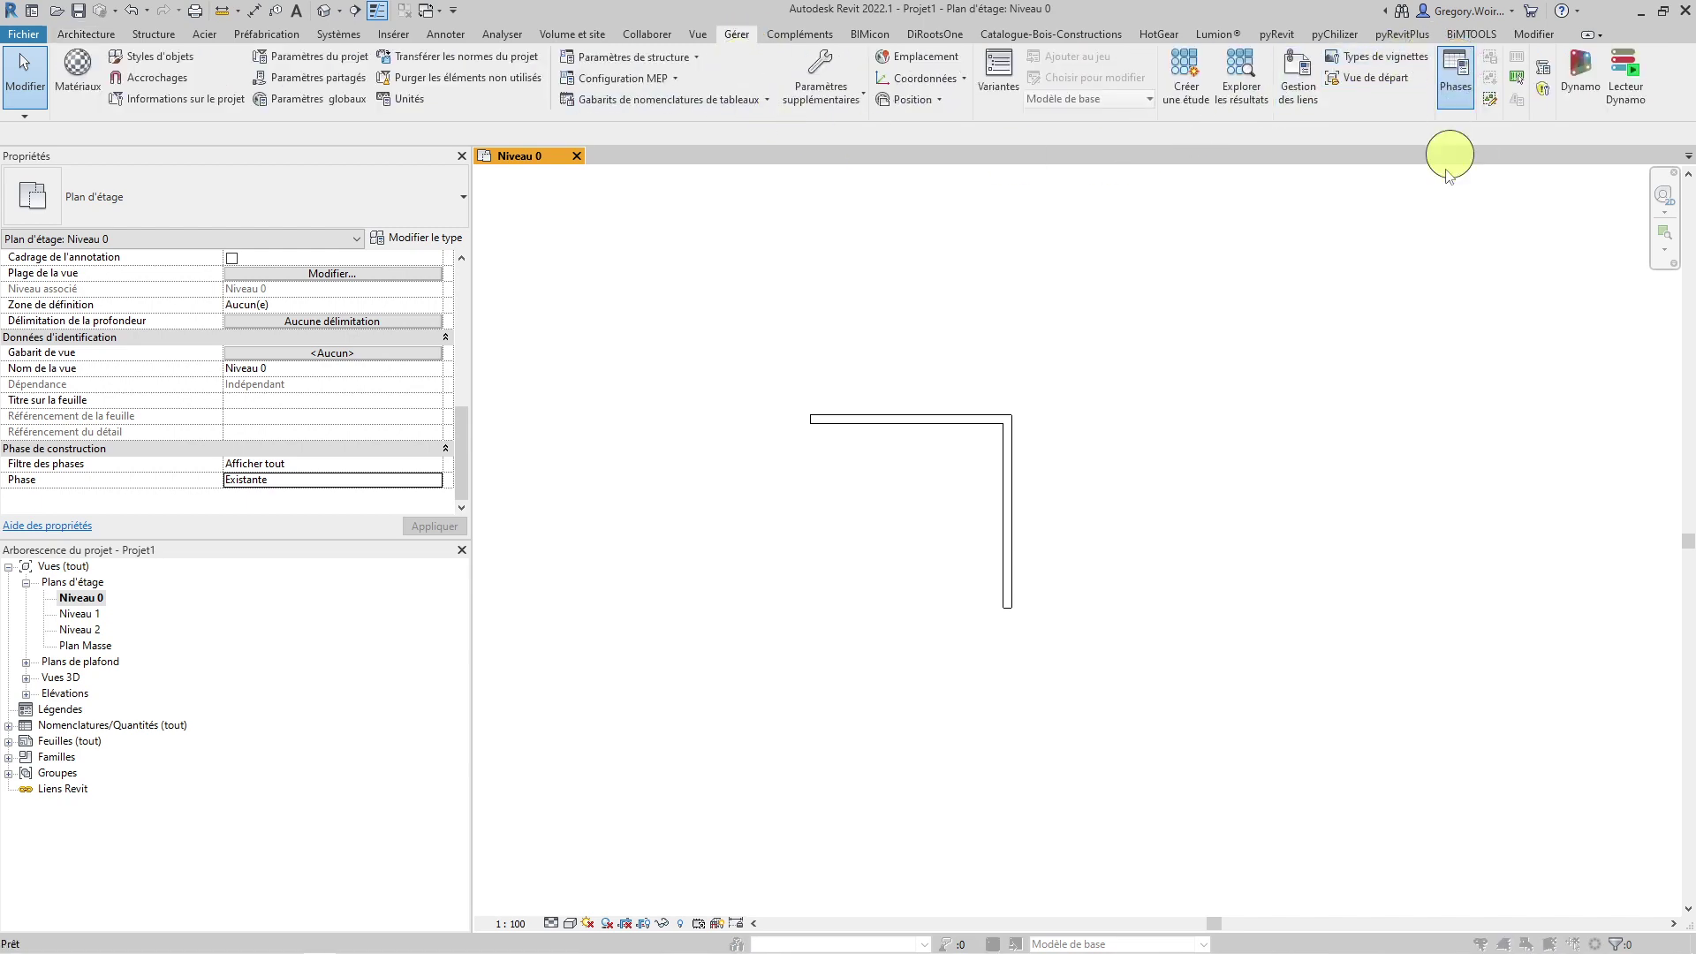
{"action": "left_click", "coordinate": [749, 249]}
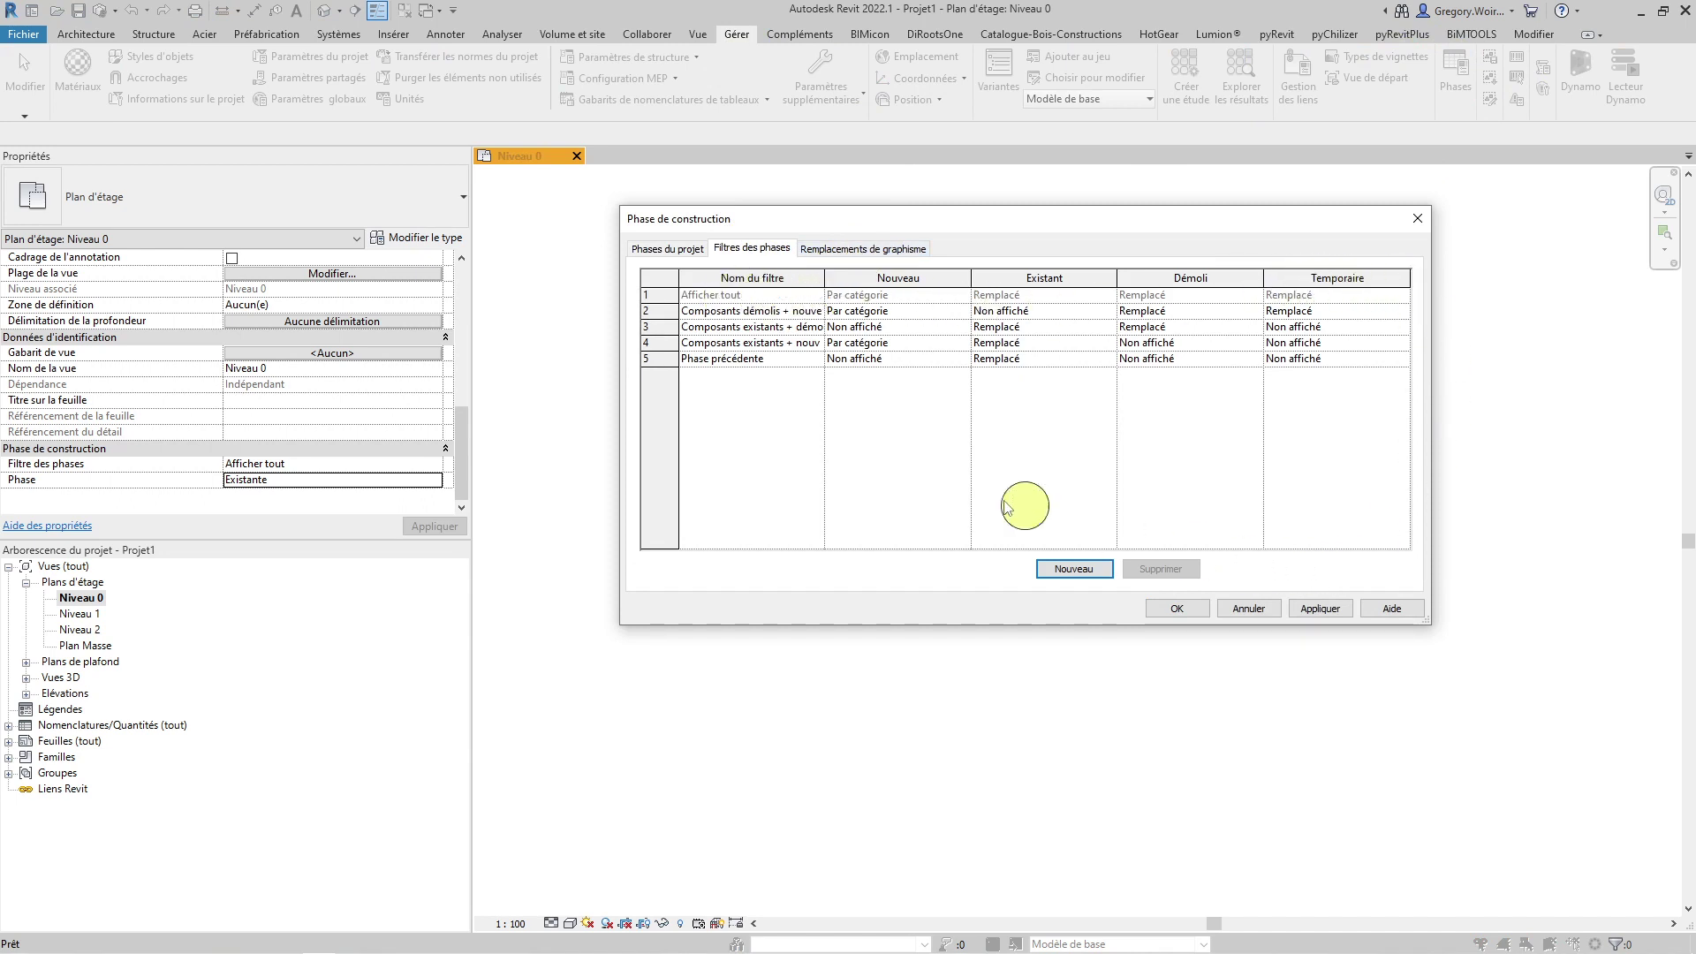
{"action": "left_click_drag", "start_coordinate": [824, 281], "coordinate": [861, 280]}
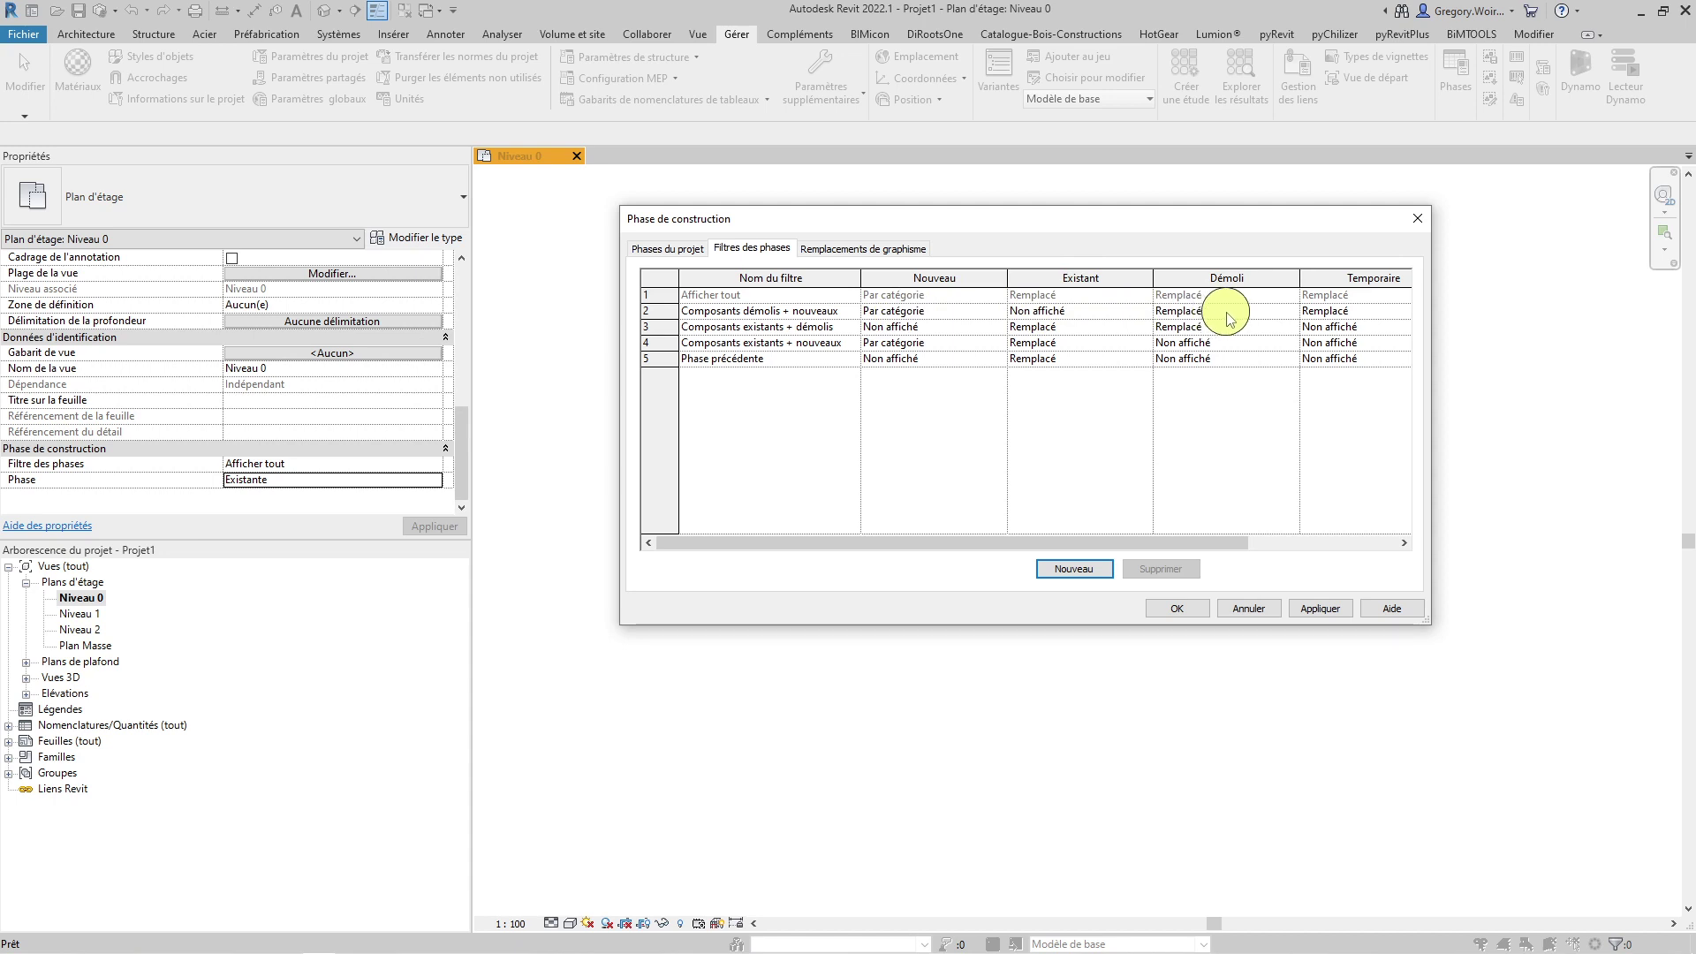
{"action": "left_click_drag", "start_coordinate": [1428, 305], "coordinate": [1497, 306]}
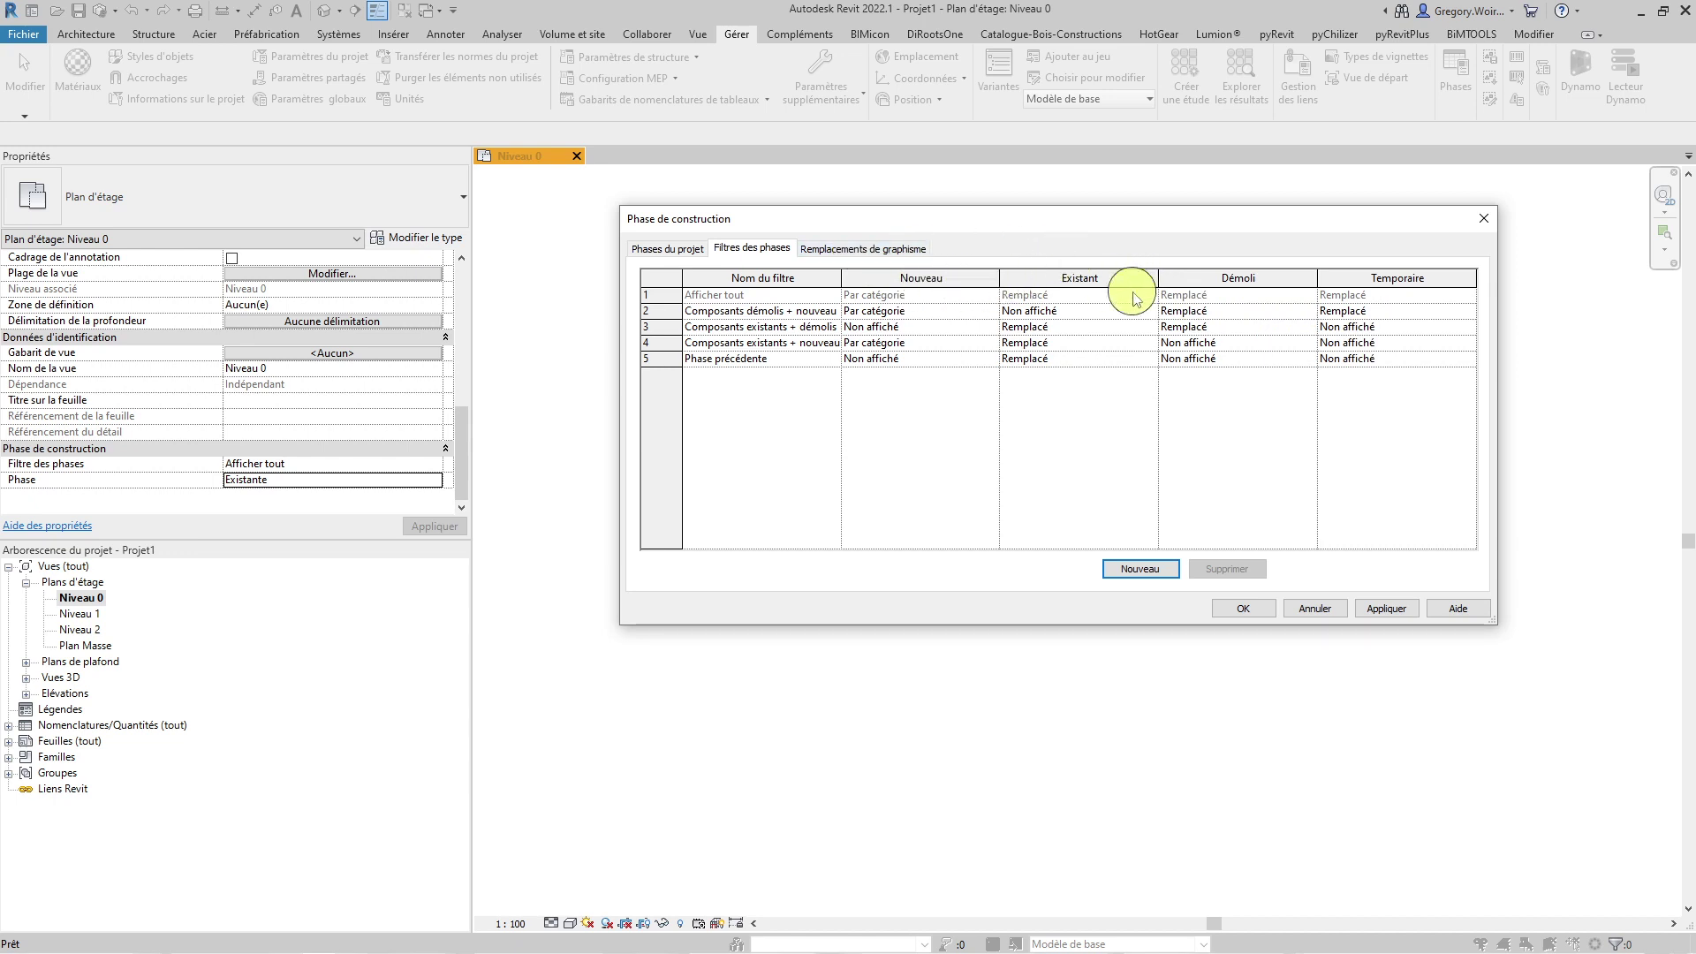
Step: In the phase graphic overrides, set the Démoli projection/surface pattern's foreground and background colours to red RVB 225-000-000
{"action": "left_click", "coordinate": [841, 251]}
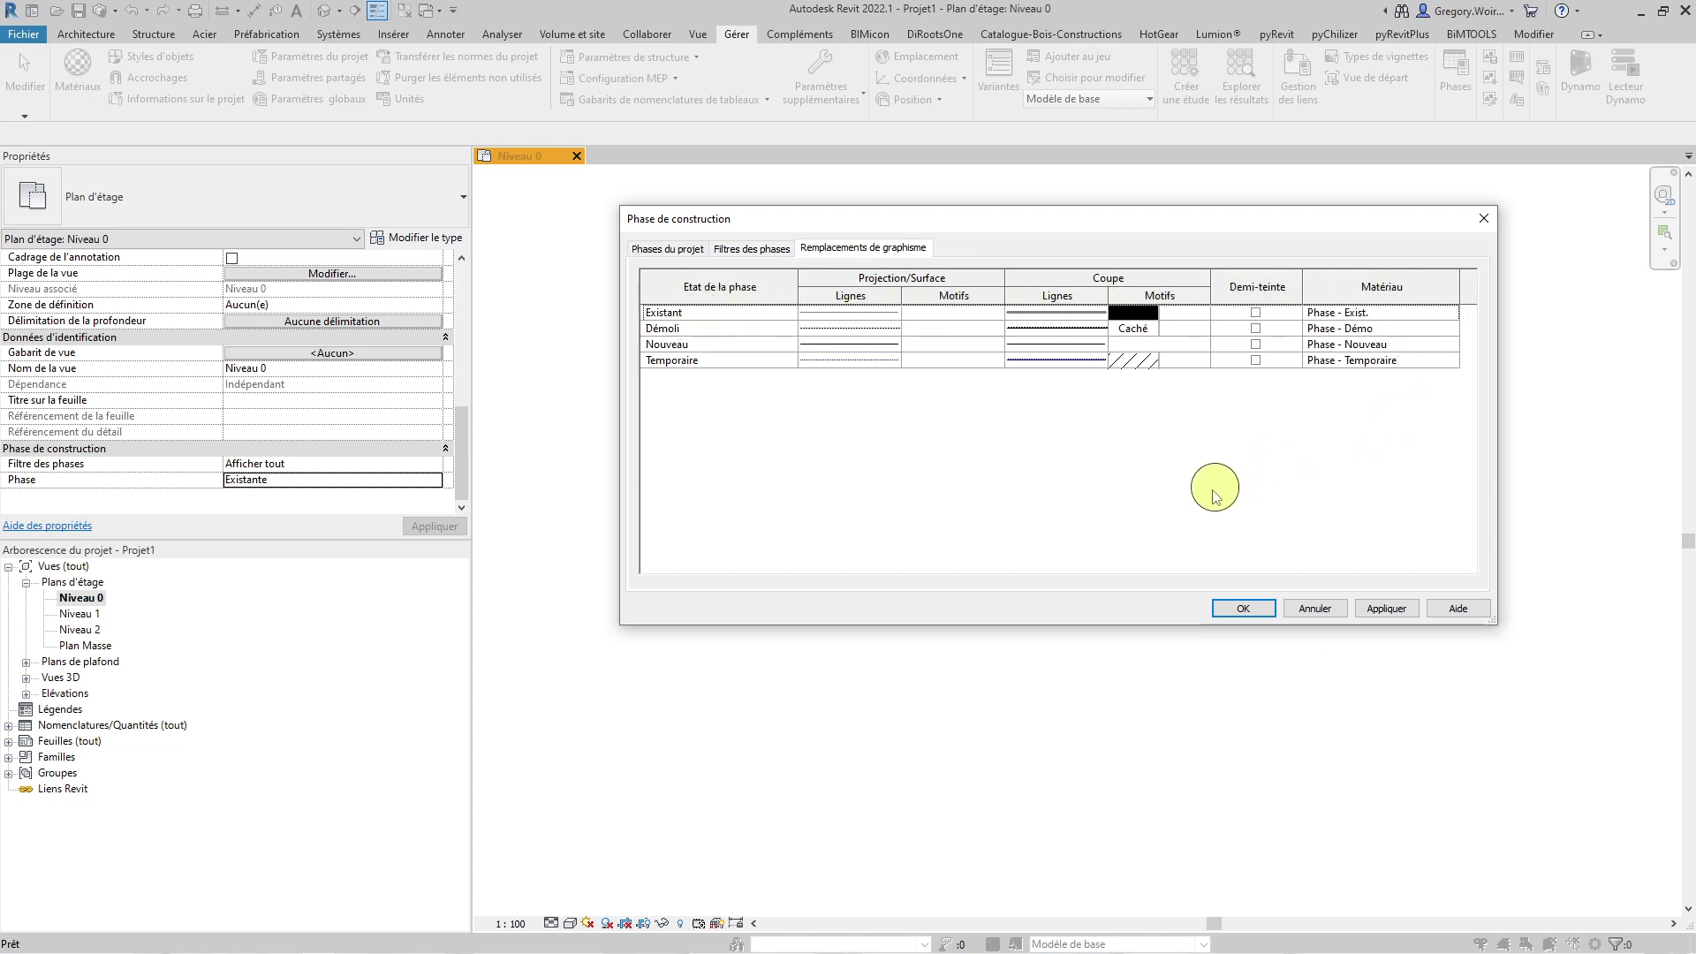
{"action": "left_click", "coordinate": [845, 329]}
{"action": "left_click", "coordinate": [960, 331]}
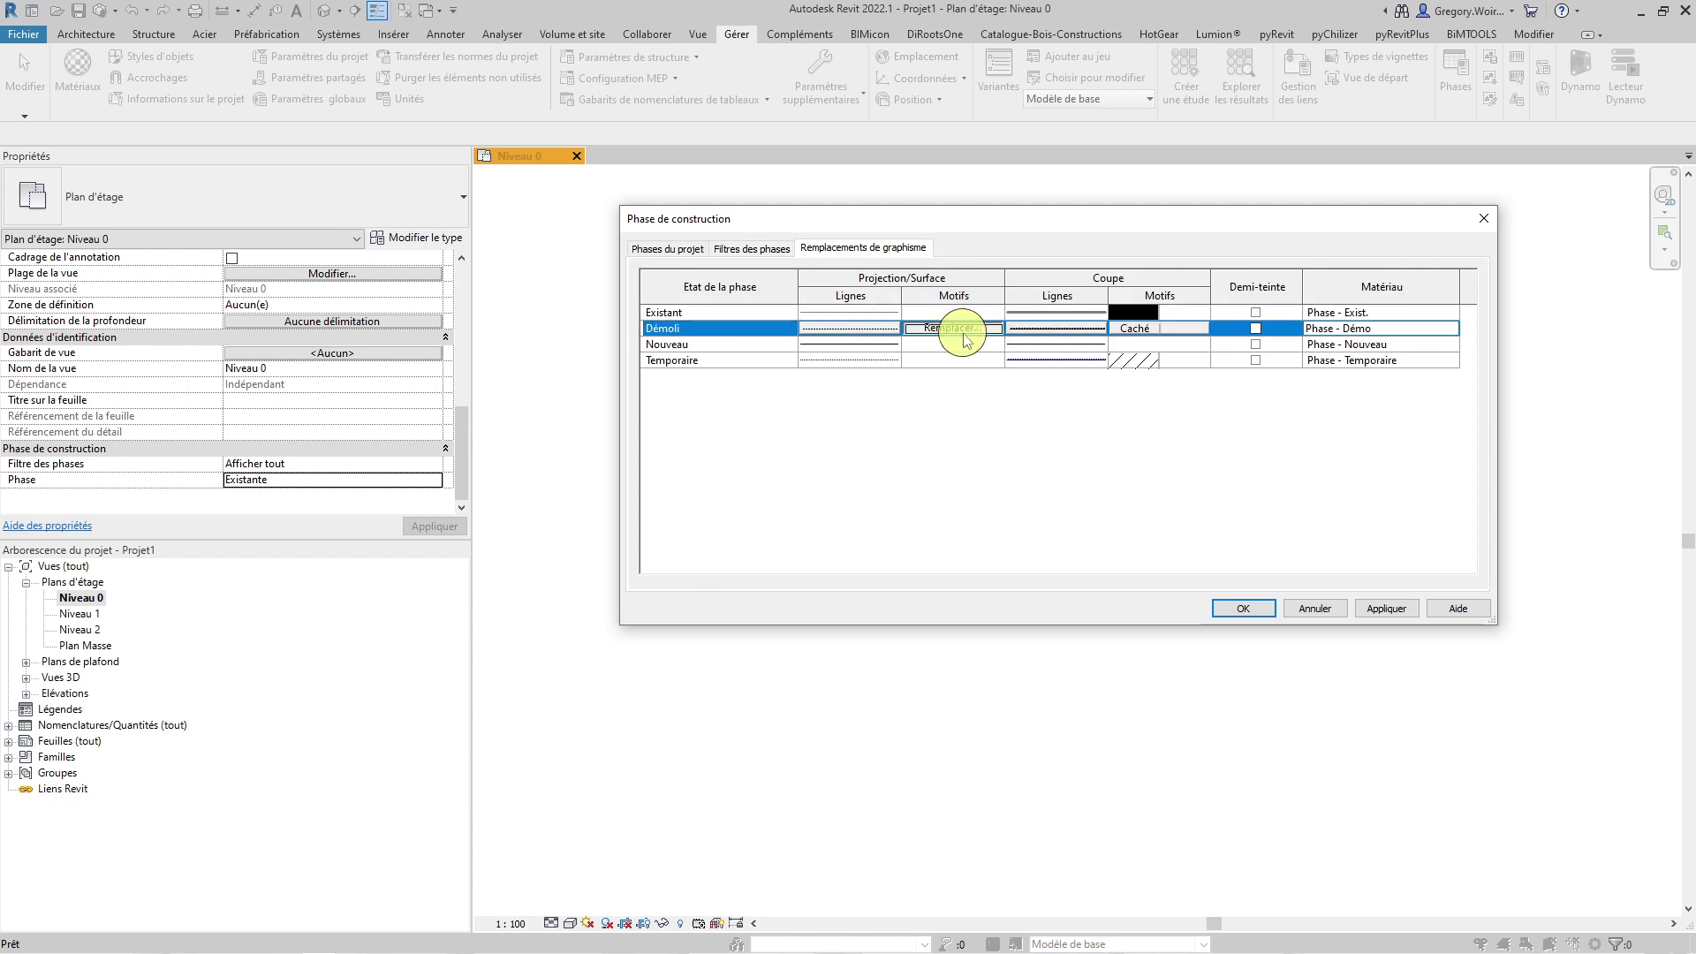
{"action": "left_click", "coordinate": [960, 333]}
{"action": "left_click", "coordinate": [1029, 390]}
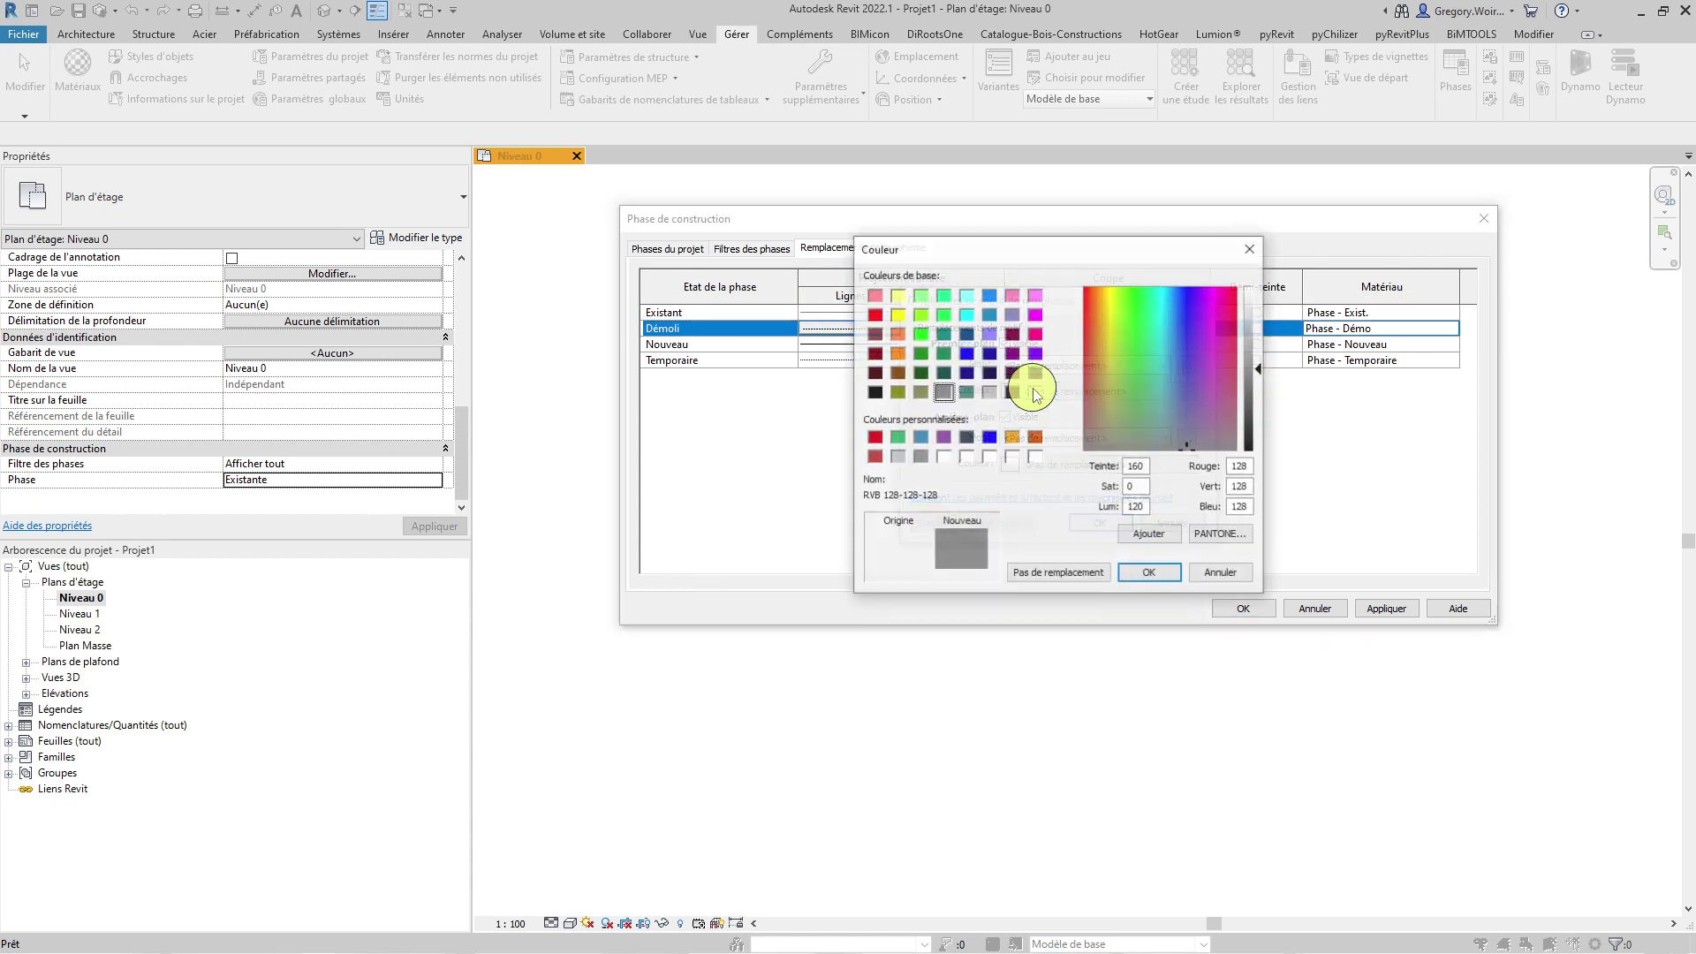
{"action": "left_click", "coordinate": [874, 437]}
{"action": "left_click", "coordinate": [1140, 573]}
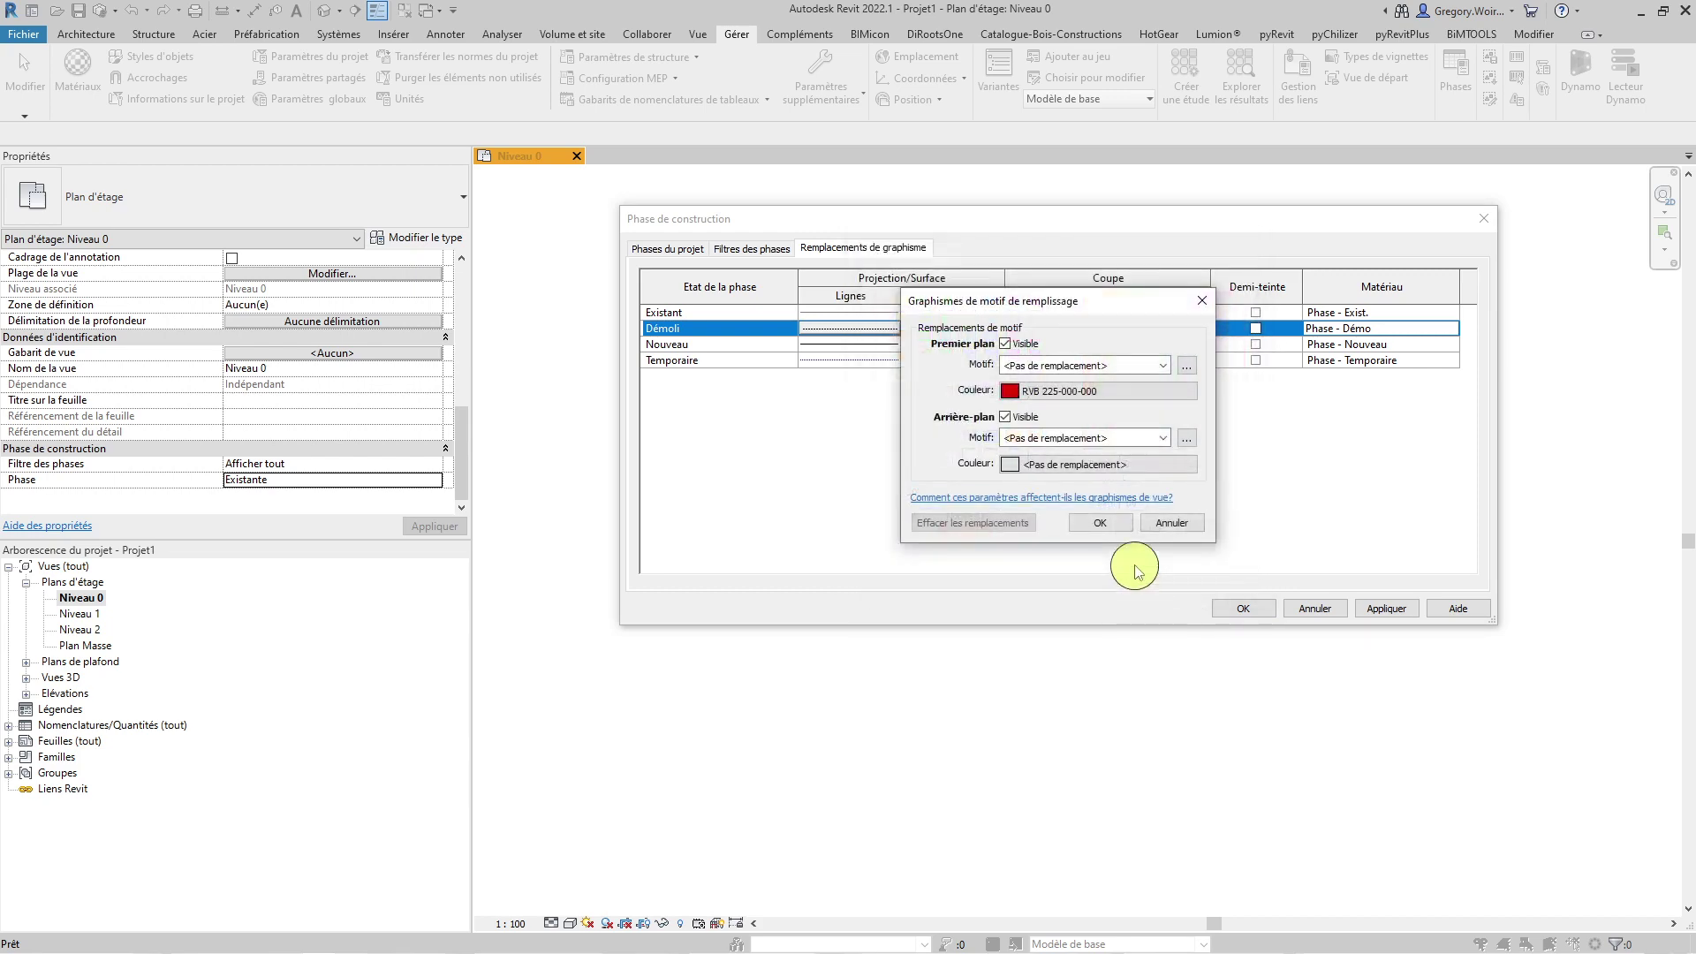
{"action": "left_click", "coordinate": [1031, 461]}
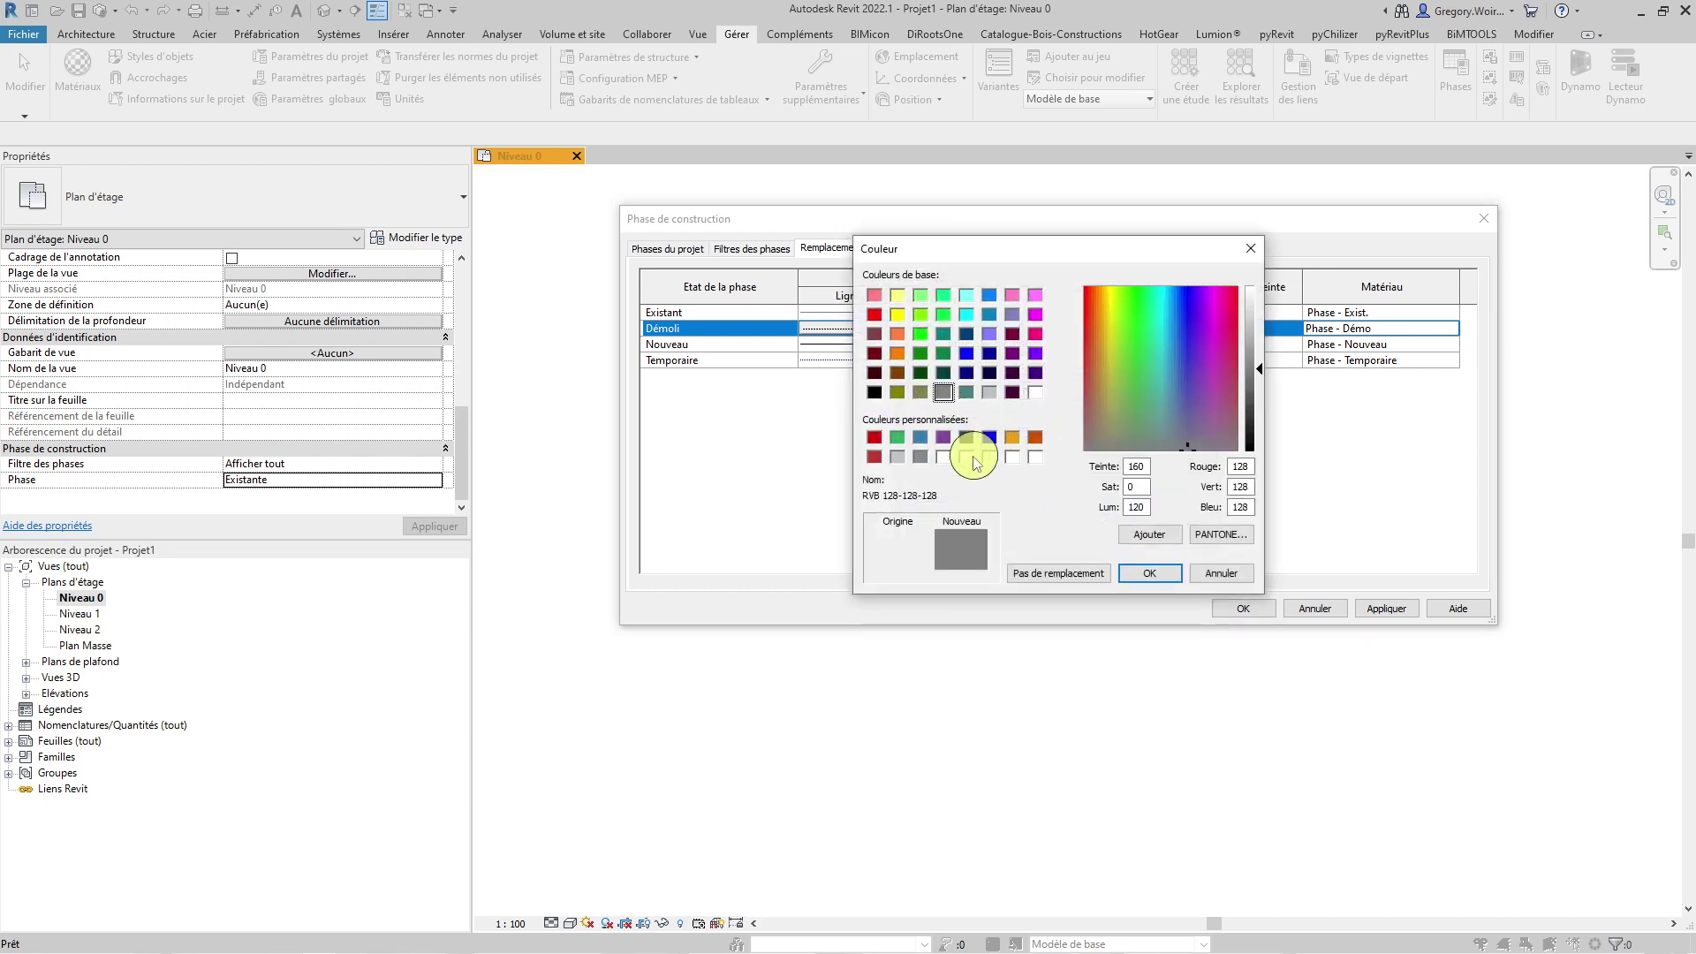
{"action": "left_click", "coordinate": [874, 439]}
{"action": "left_click", "coordinate": [1148, 574]}
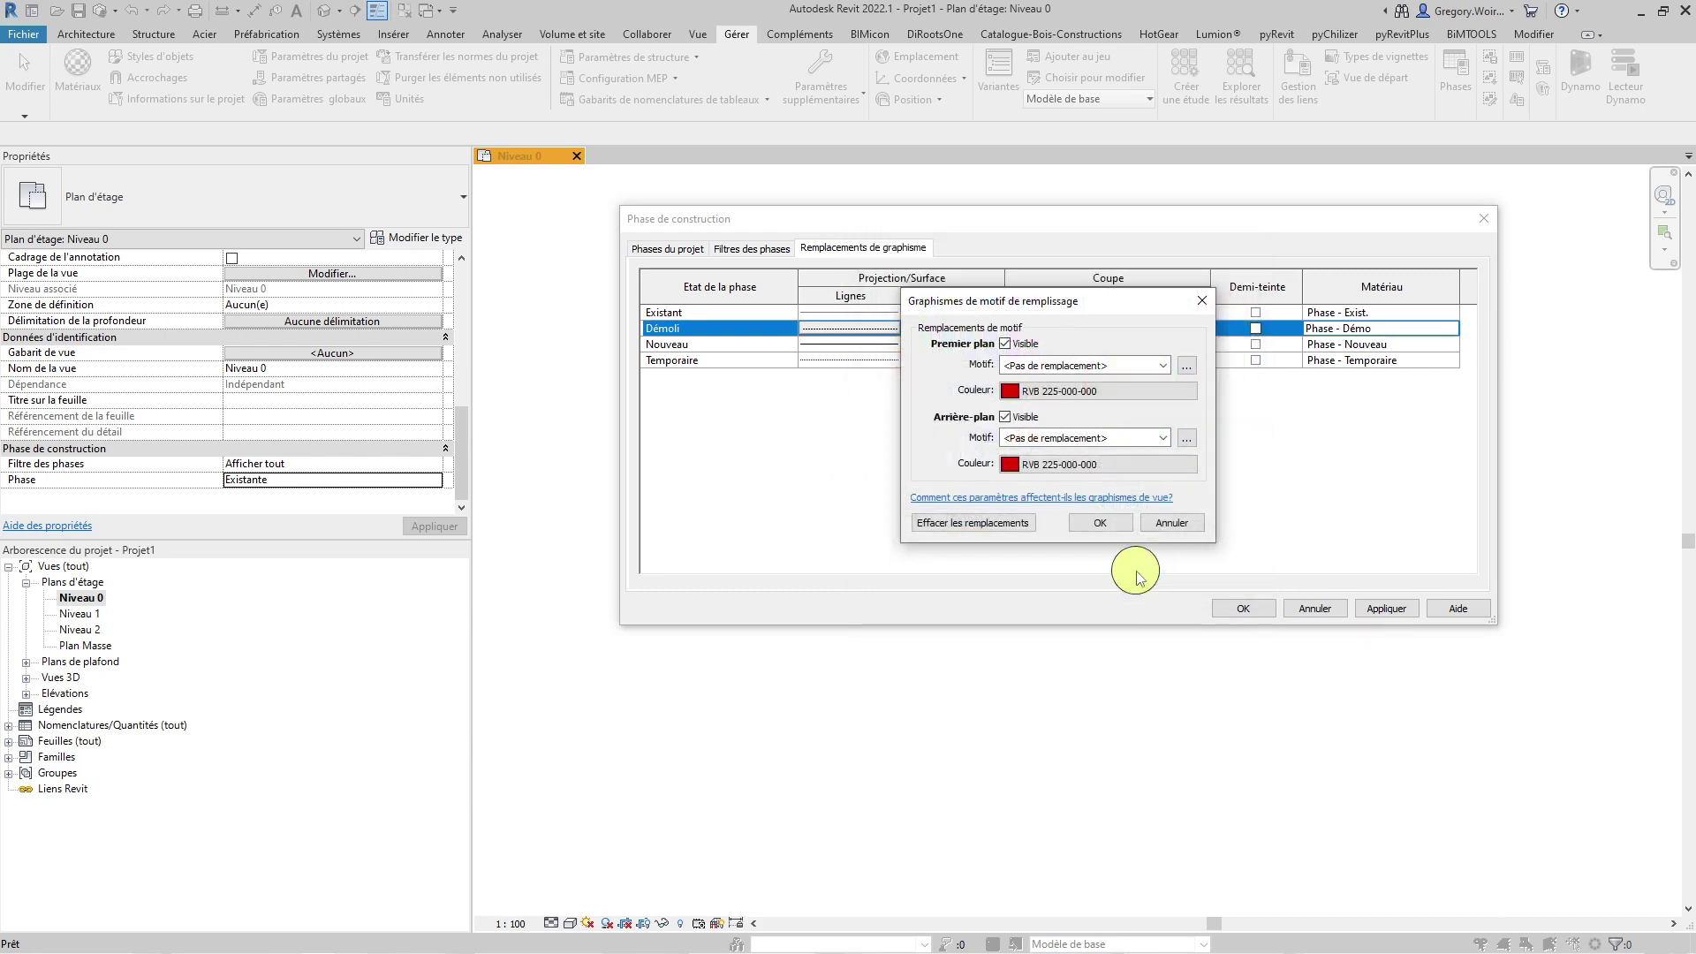
{"action": "left_click", "coordinate": [1099, 525]}
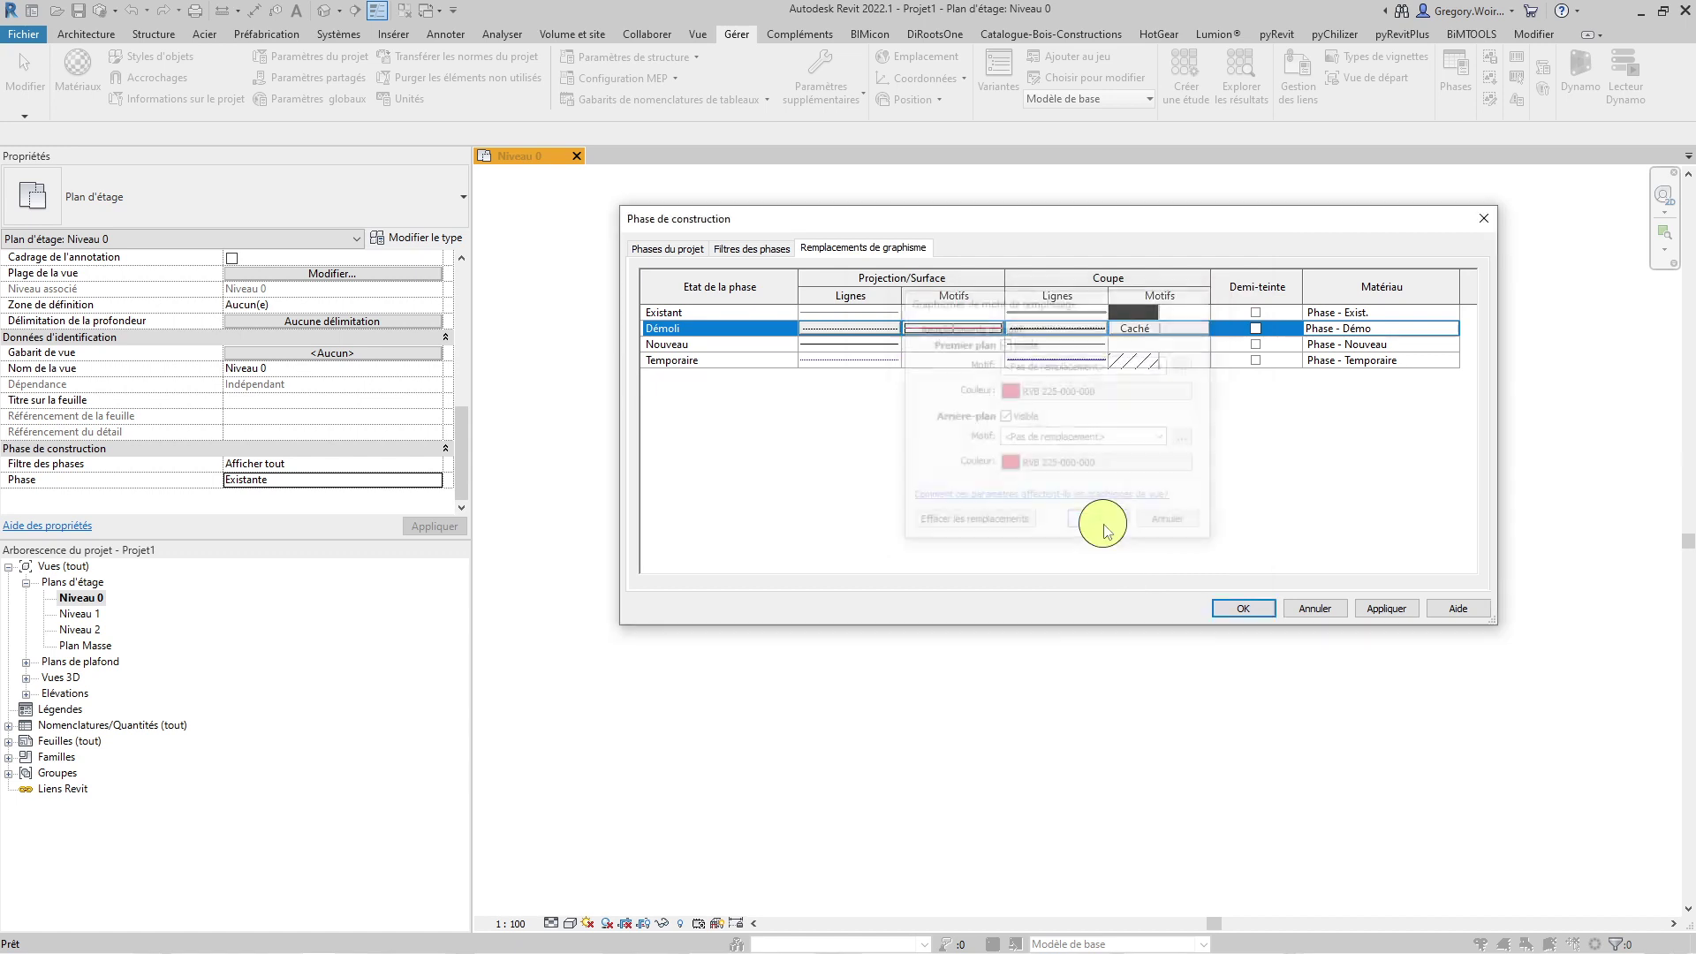
Step: Set the Démoli projection/surface line colour to red RVB 225-000-000, keeping the Démoli line pattern
{"action": "left_click", "coordinate": [834, 327]}
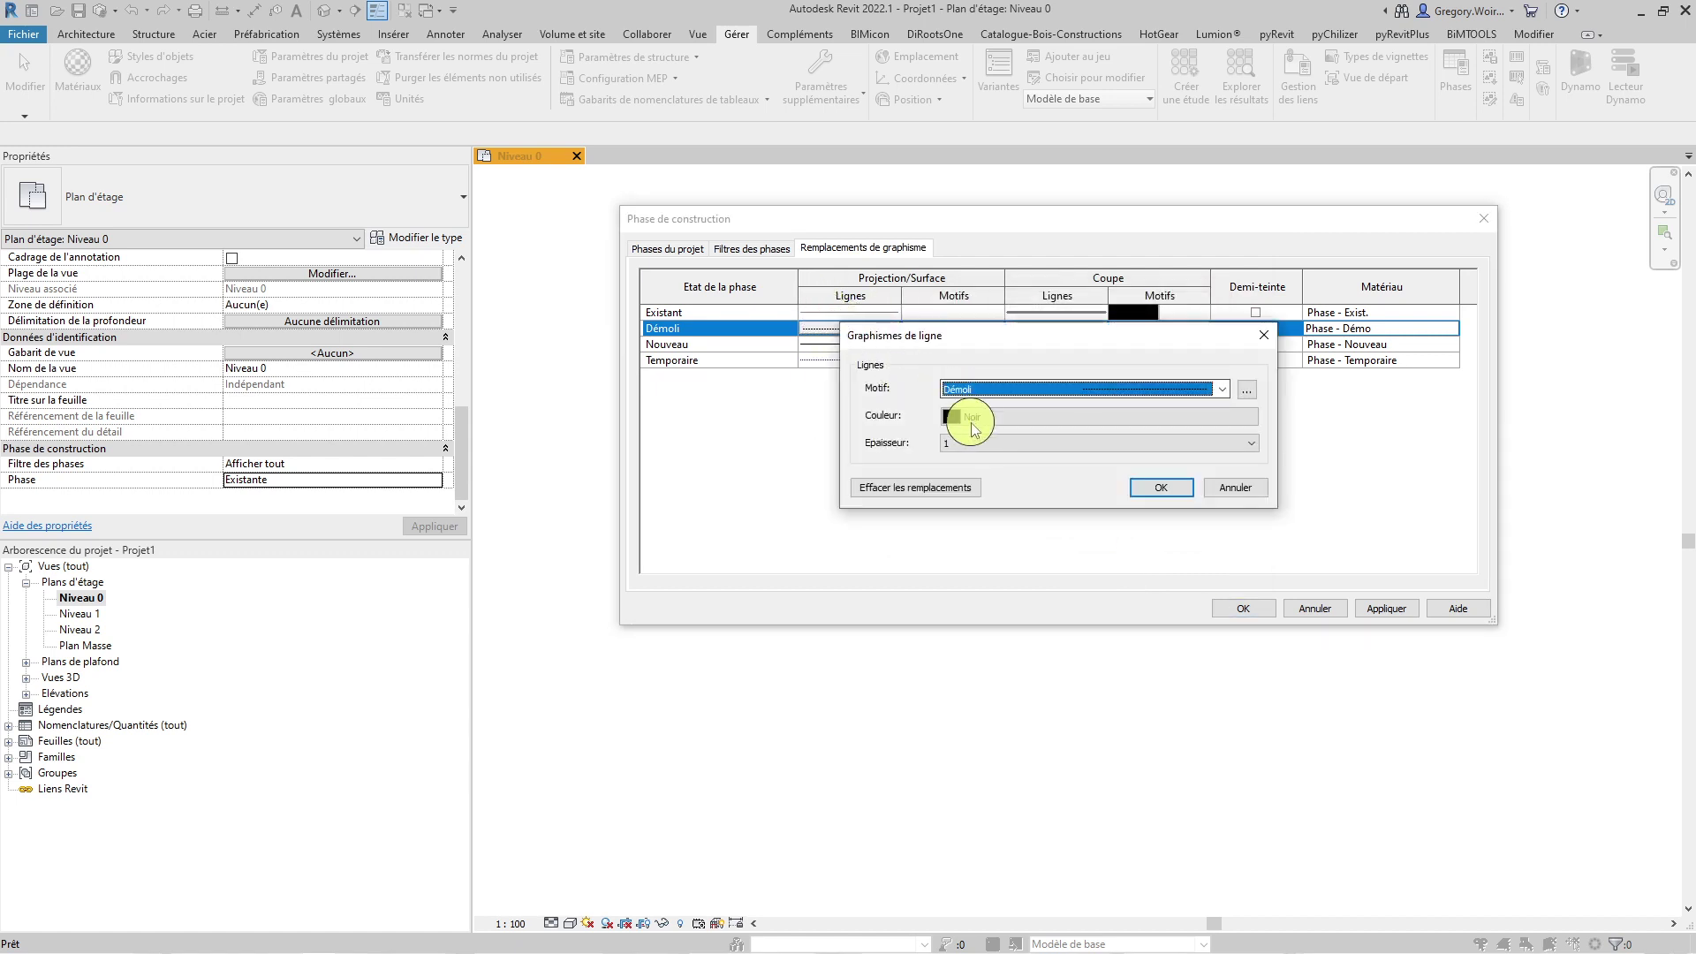
{"action": "left_click", "coordinate": [970, 424]}
{"action": "left_click", "coordinate": [877, 435]}
{"action": "left_click", "coordinate": [1148, 570]}
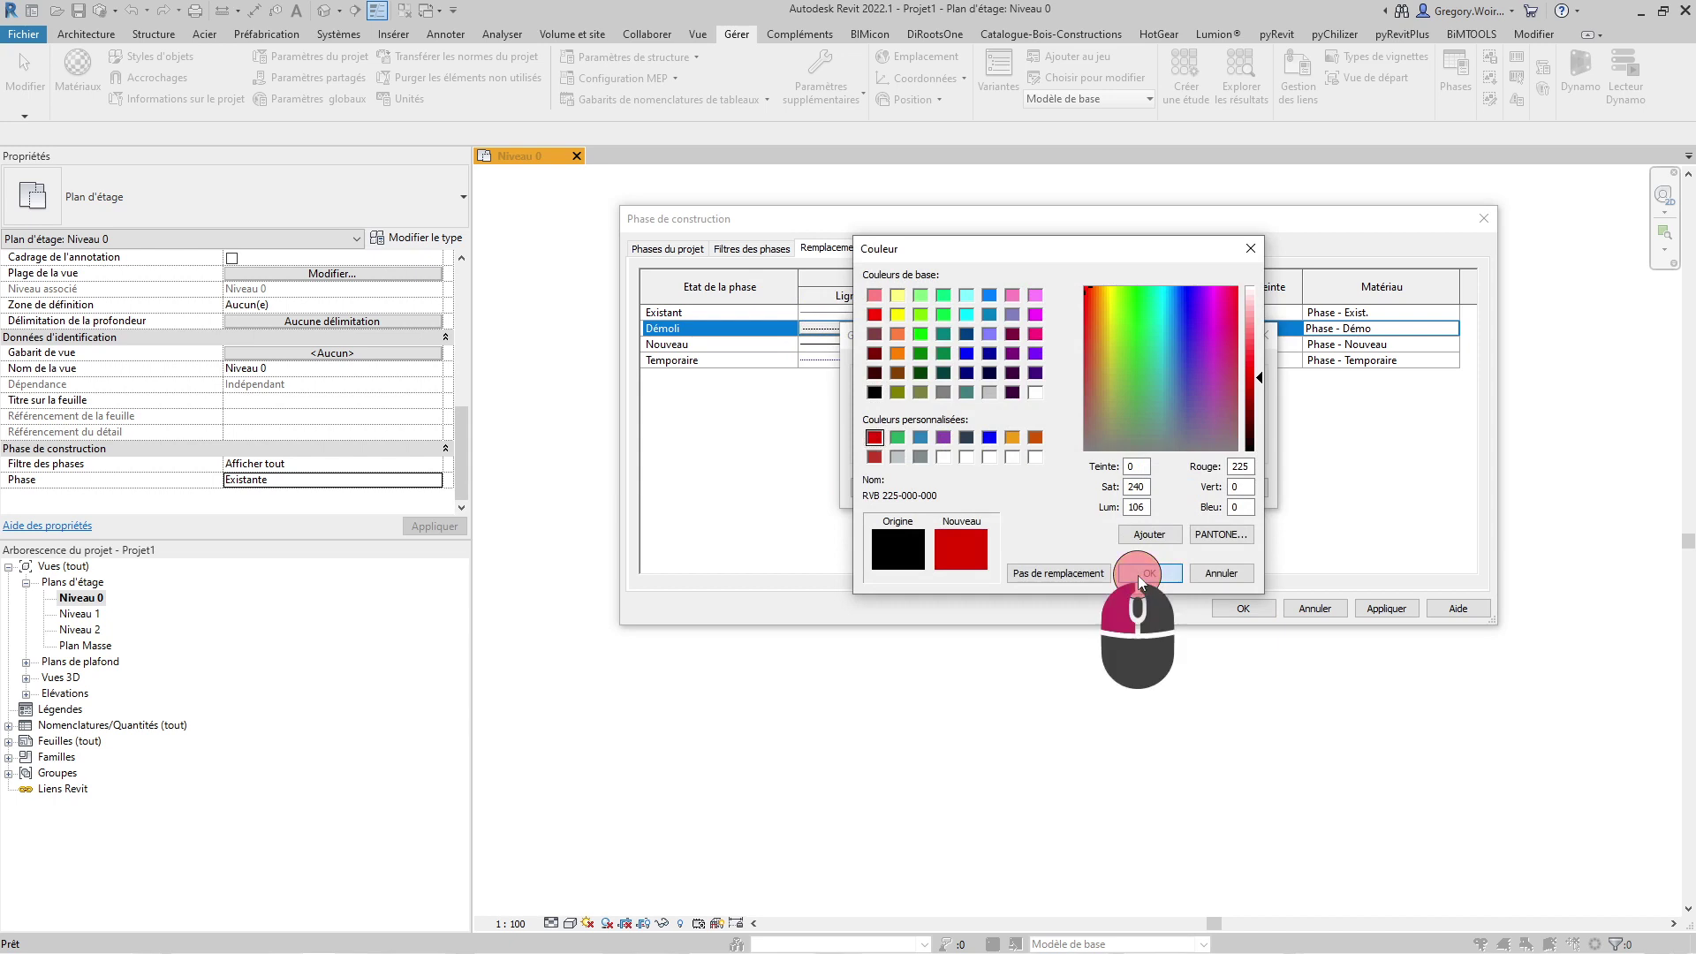
{"action": "left_click", "coordinate": [1159, 486]}
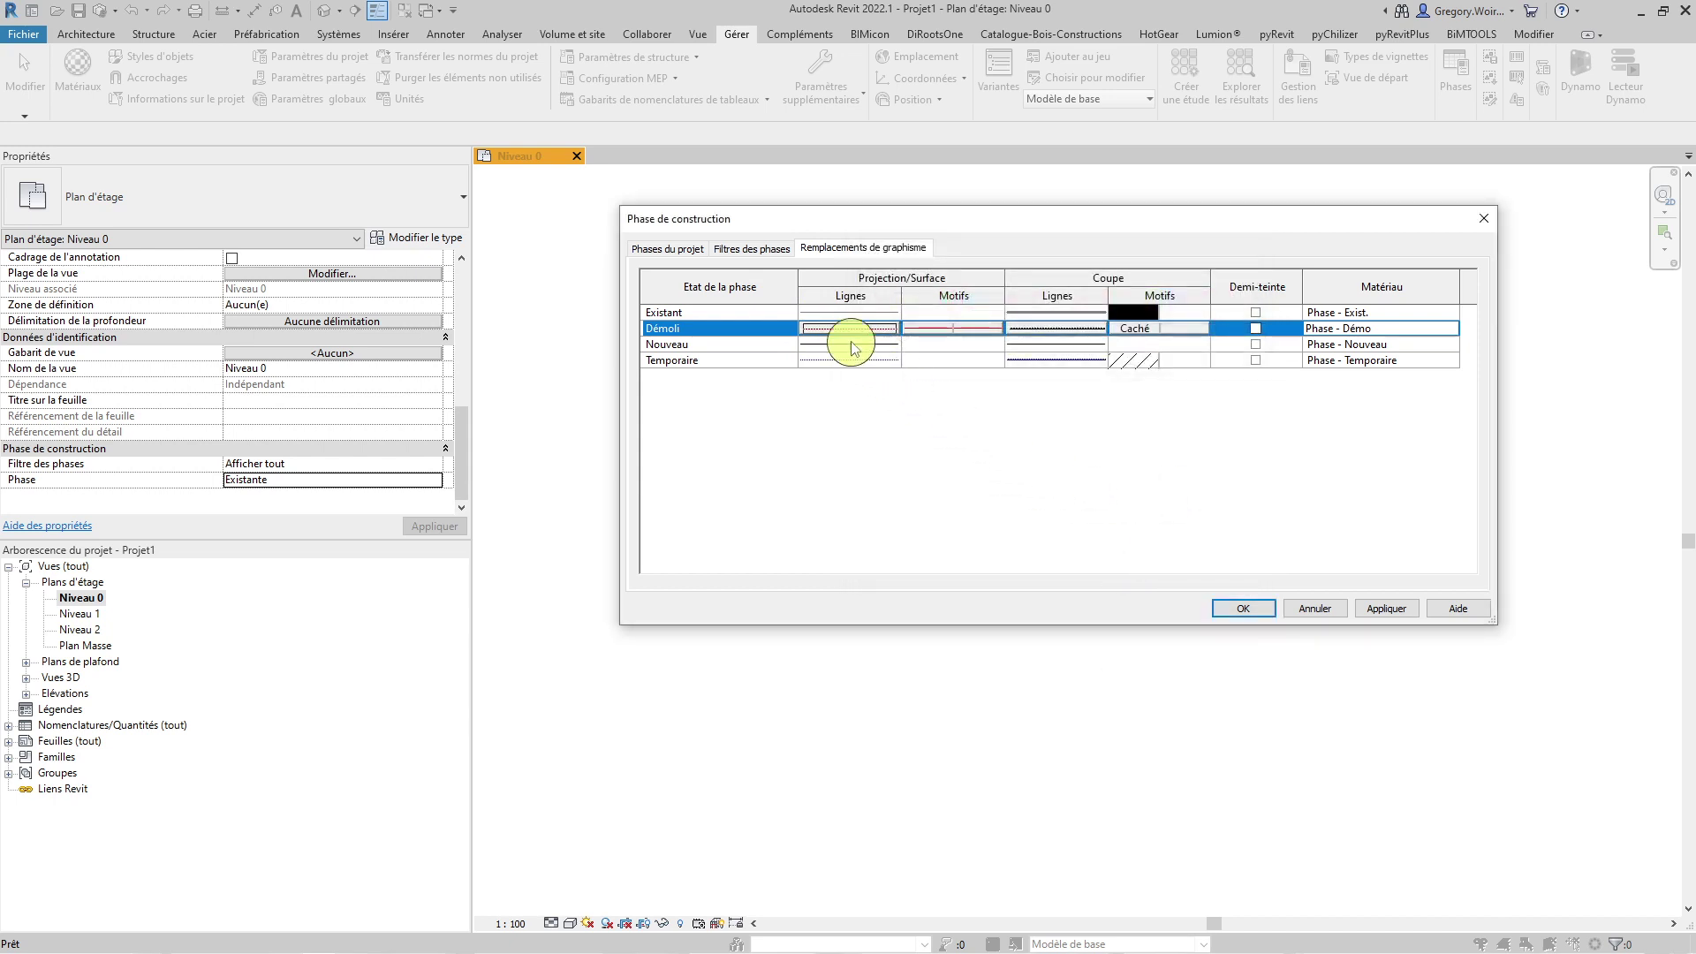
Step: Set the Démoli cut line colour to red RVB 225-000-000, and apply the phase graphic overrides to the project
{"action": "left_click", "coordinate": [1092, 333]}
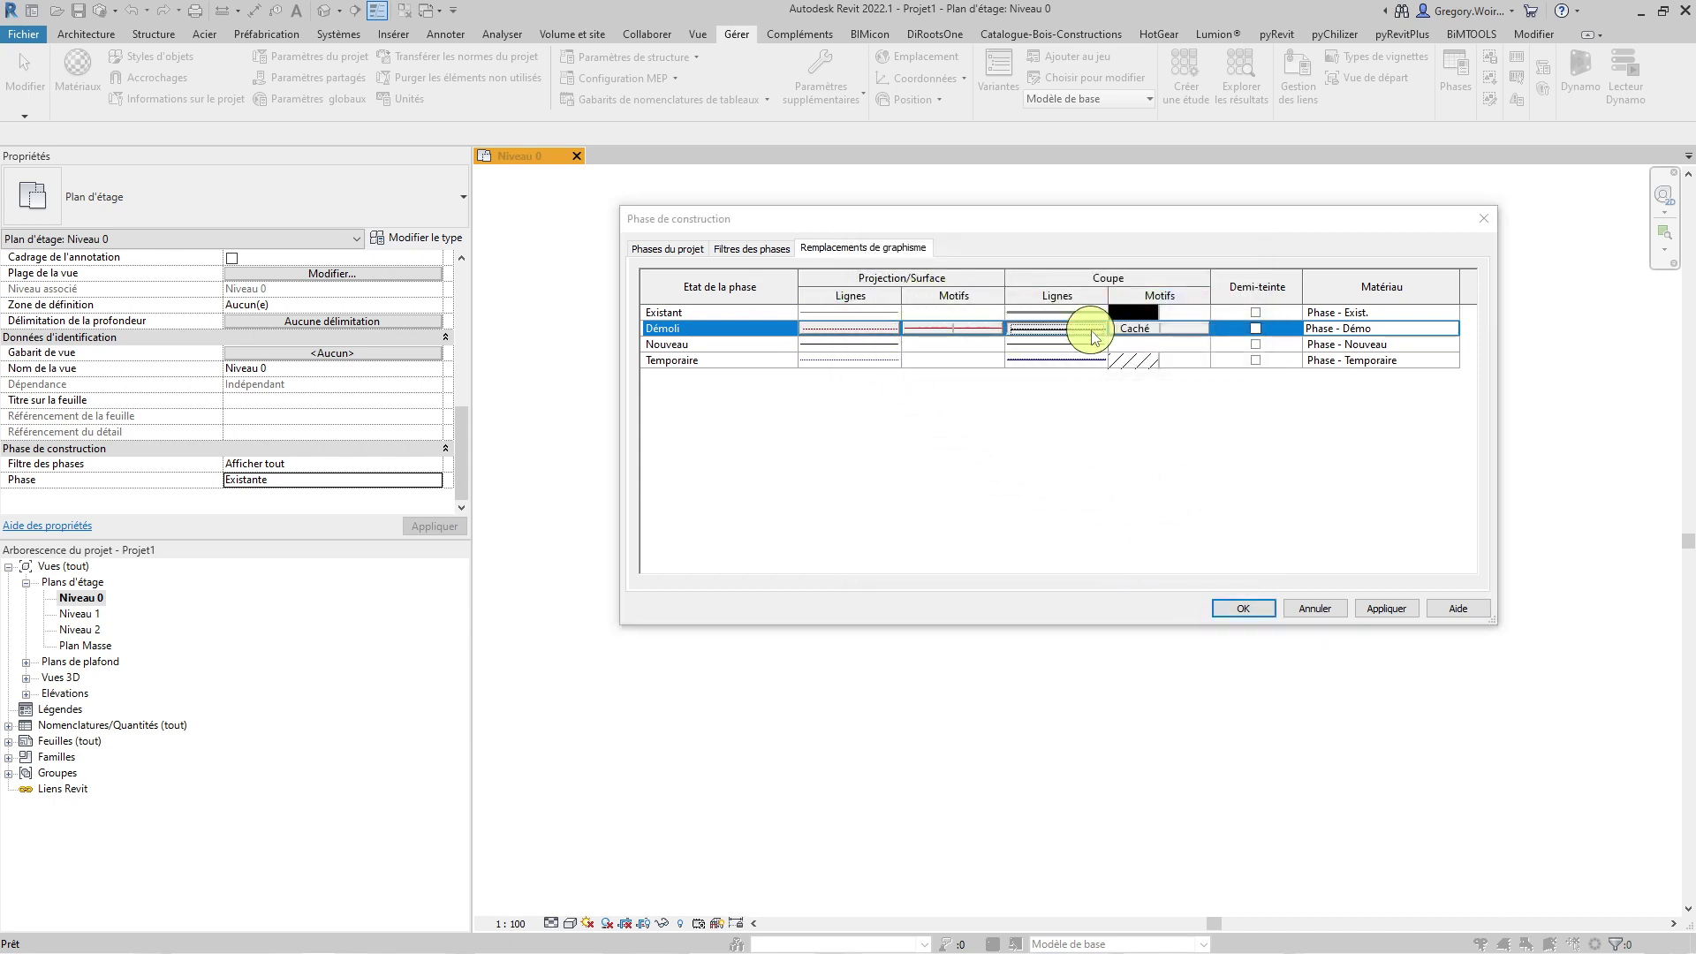
{"action": "left_click", "coordinate": [1024, 413]}
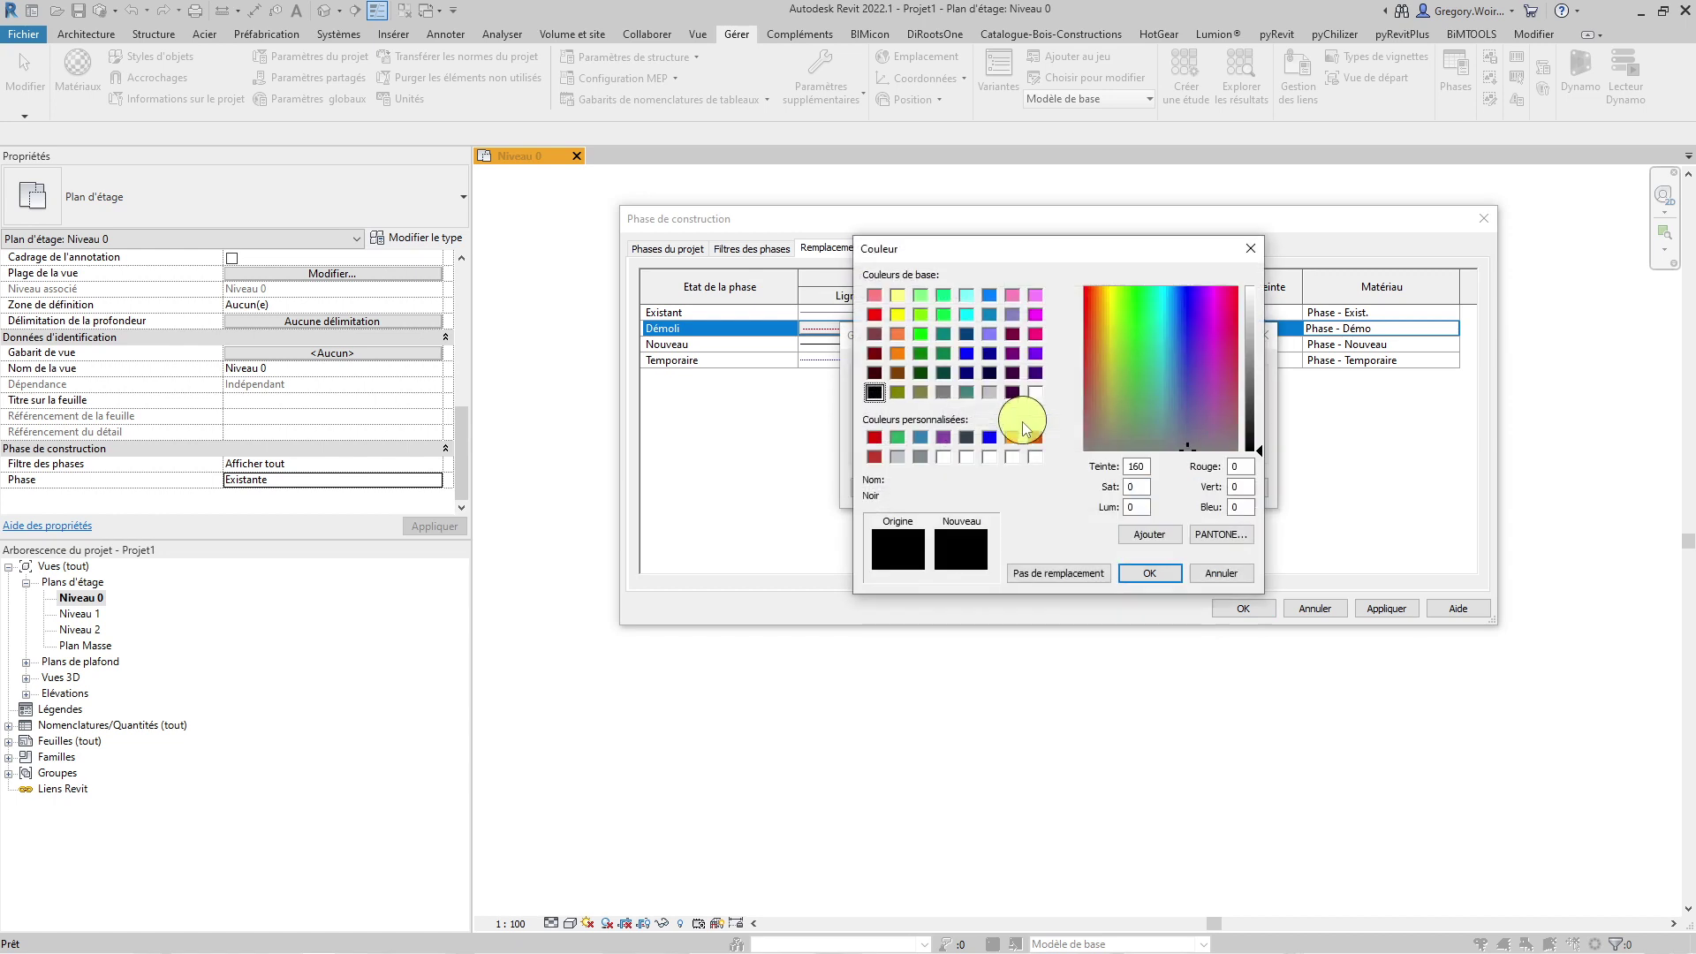
{"action": "left_click", "coordinate": [877, 438]}
{"action": "left_click", "coordinate": [1154, 574]}
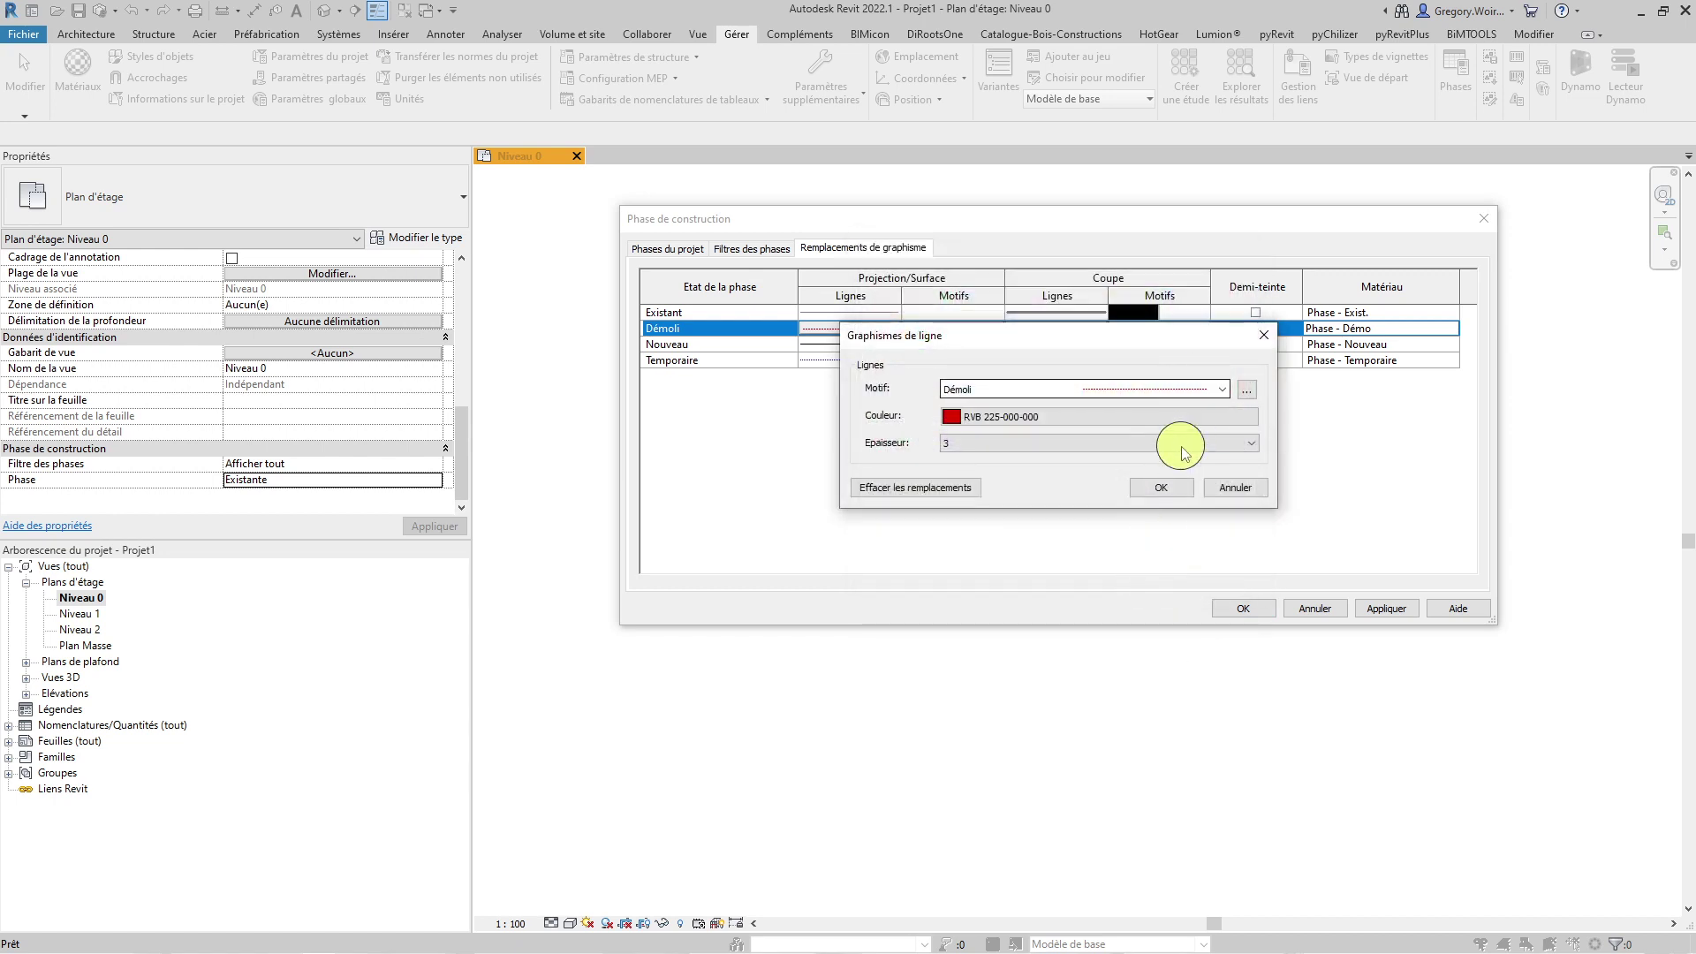
{"action": "left_click", "coordinate": [1168, 486]}
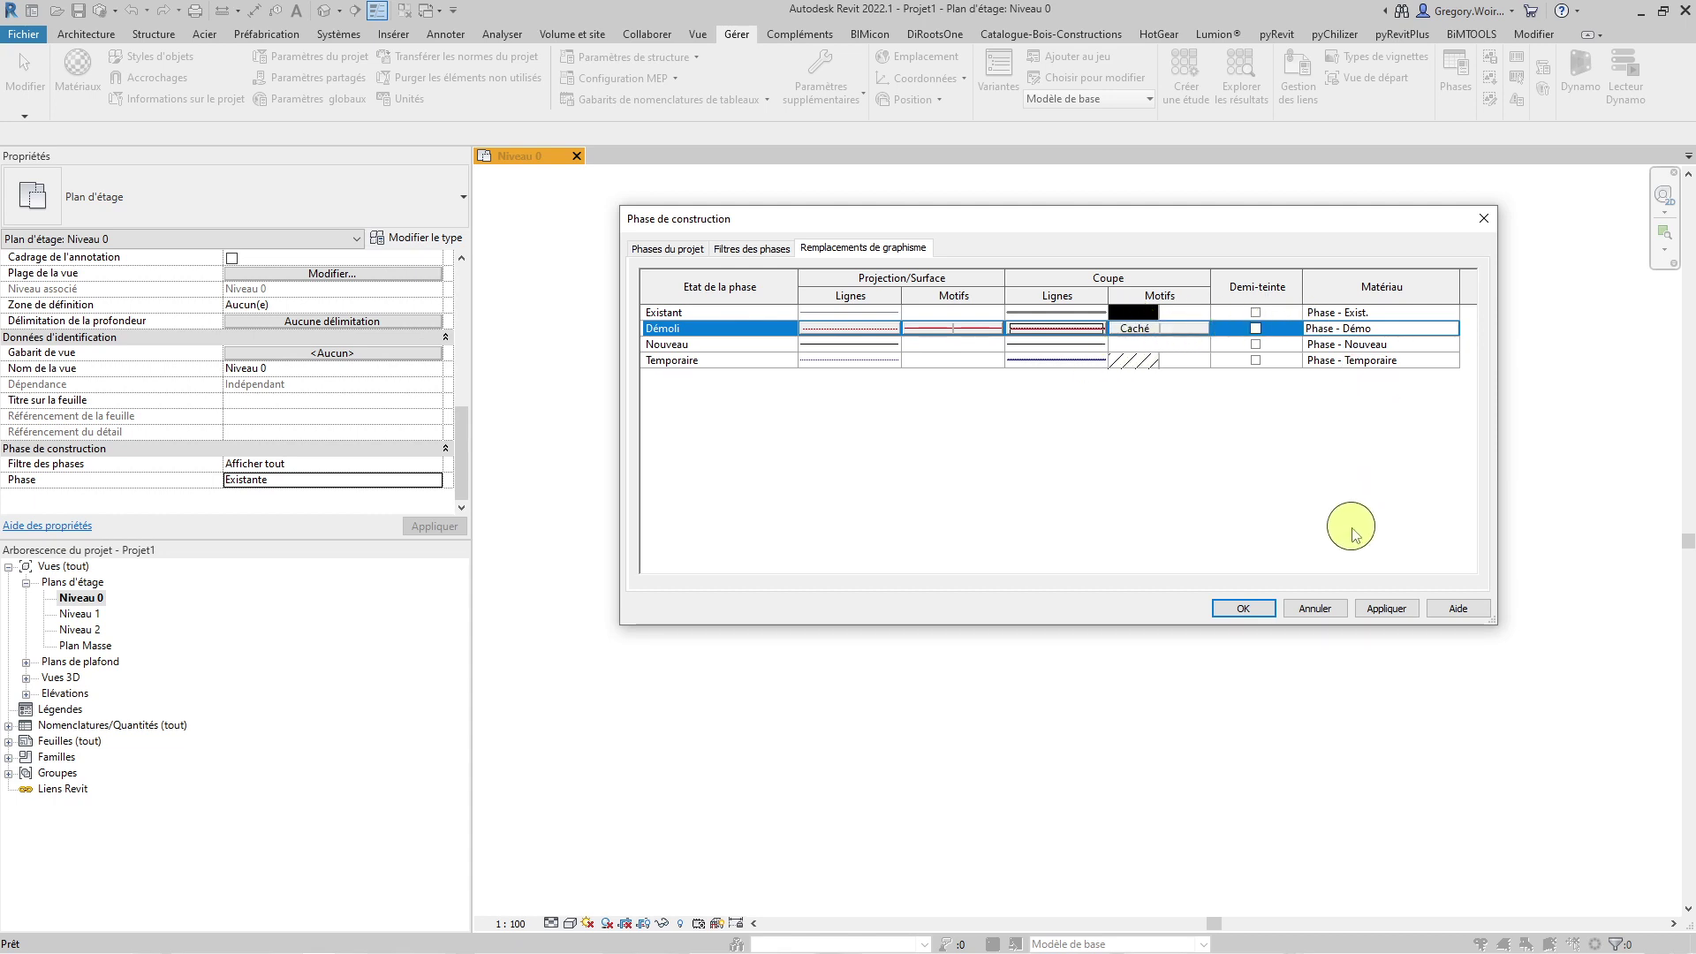
{"action": "left_click", "coordinate": [1386, 608]}
{"action": "left_click", "coordinate": [1241, 608]}
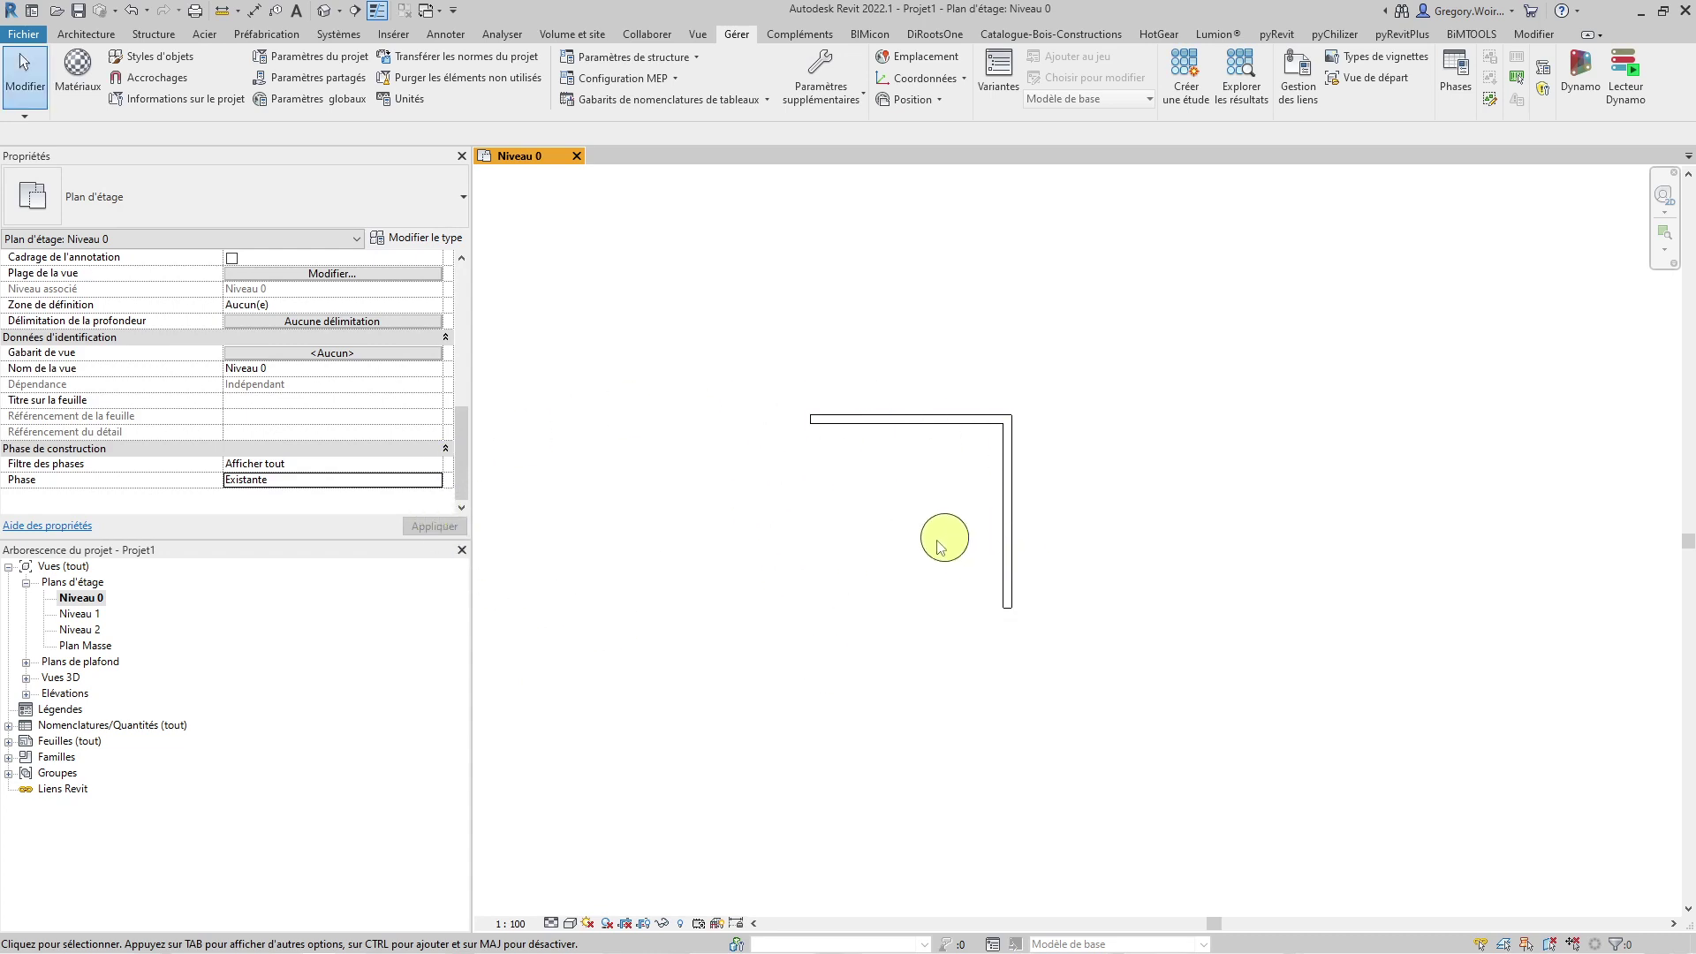
Step: Try the Composants démolis + nouveaux and Composants existants + démolis phase filters in turn on the Niveau 0 view
{"action": "left_click", "coordinate": [432, 463]}
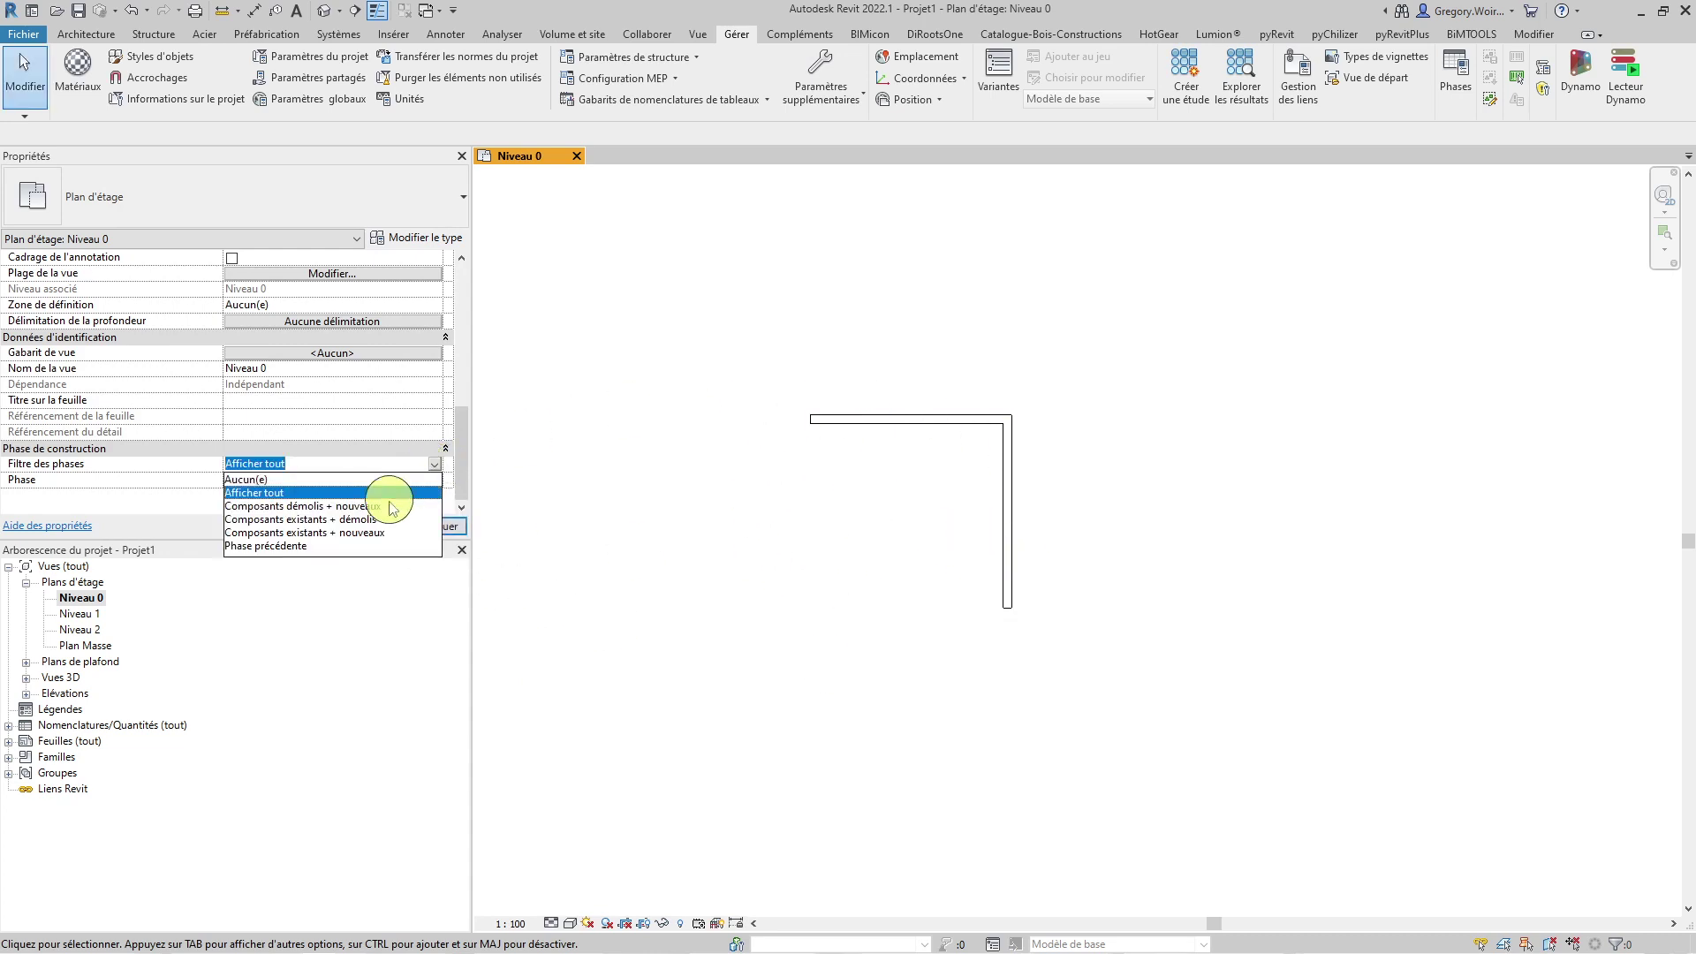
{"action": "left_click", "coordinate": [344, 507]}
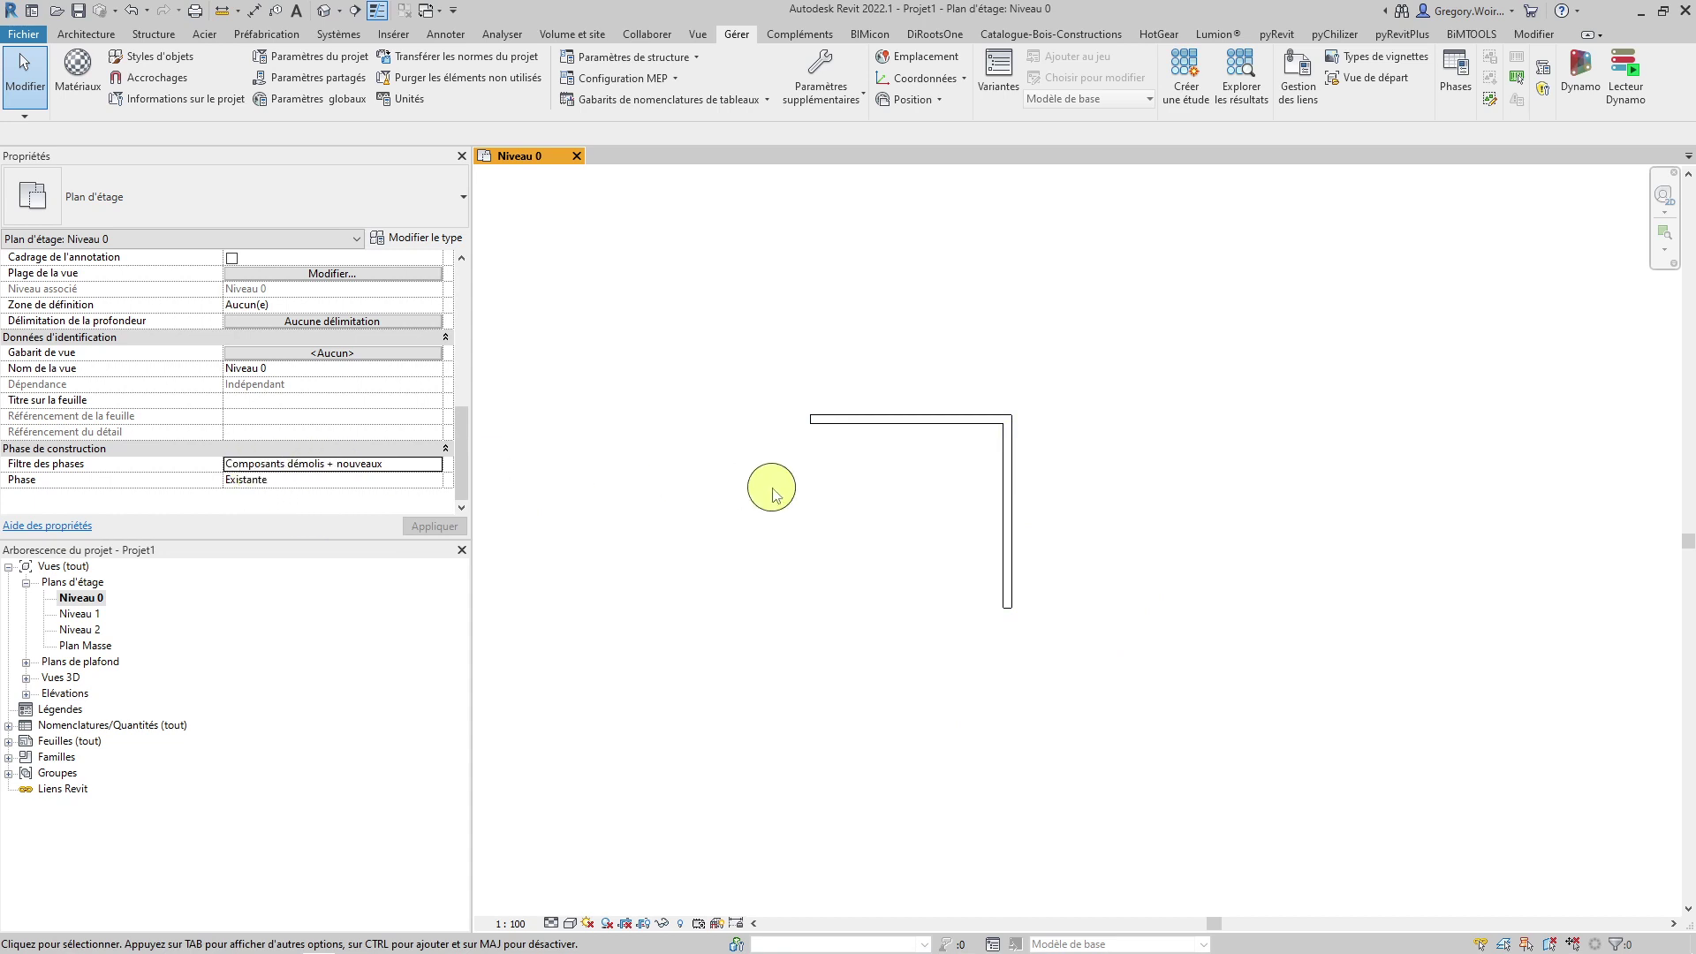
{"action": "left_click", "coordinate": [437, 465]}
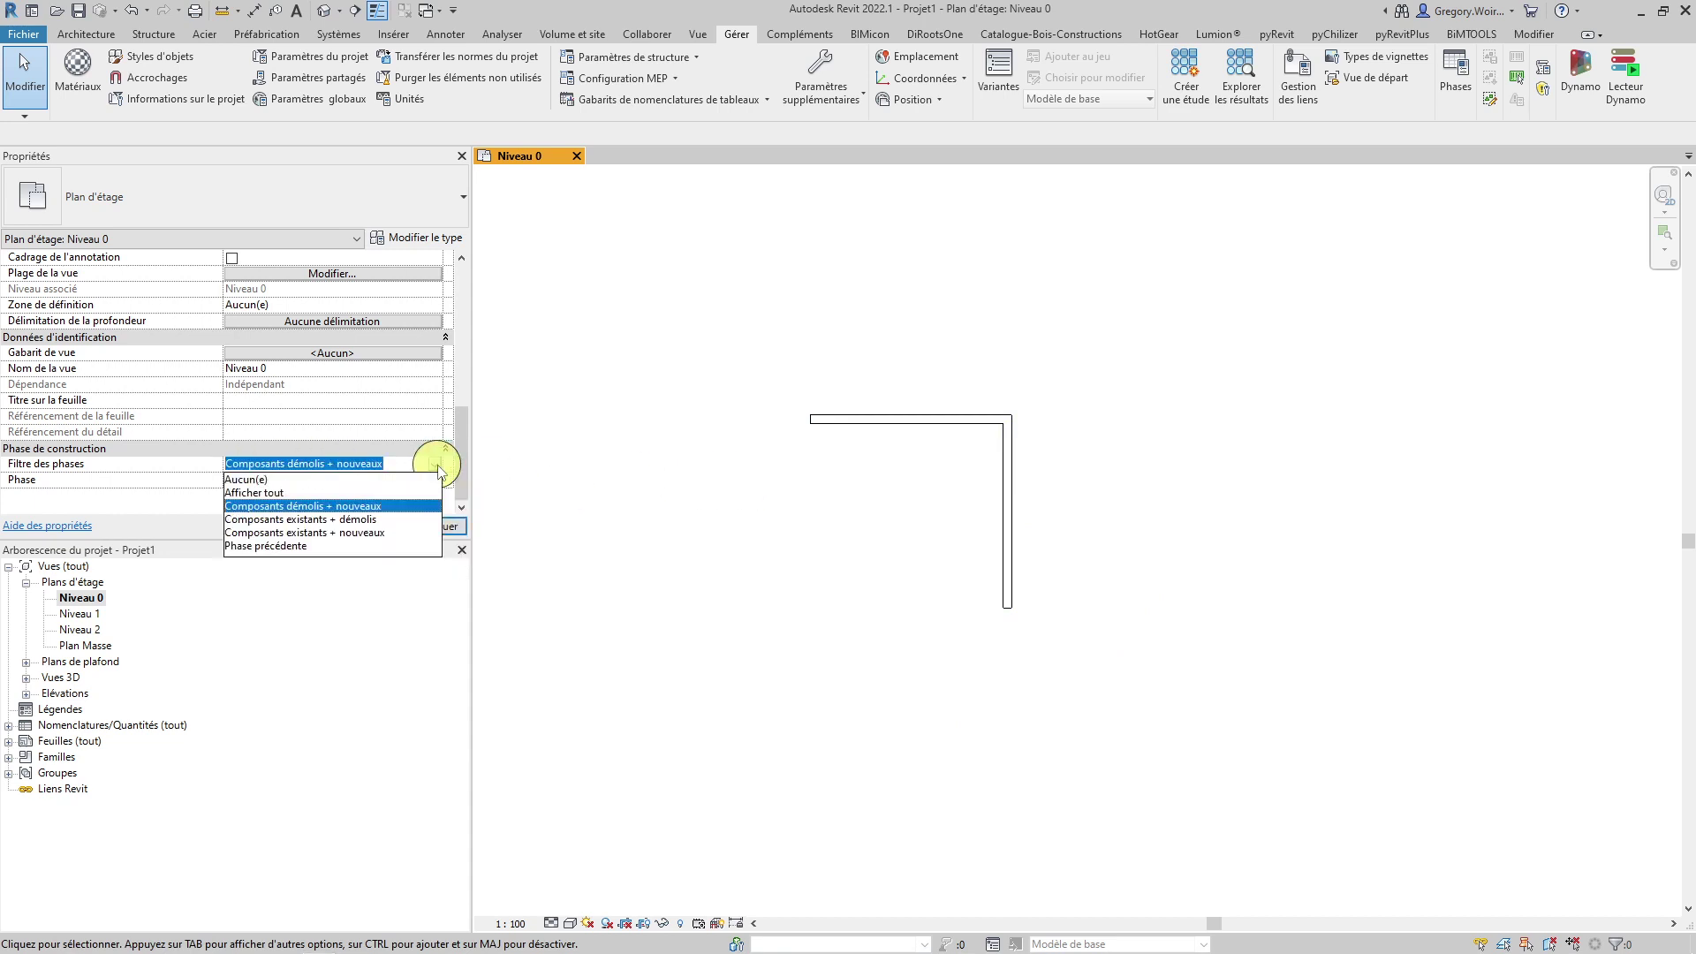
{"action": "left_click", "coordinate": [365, 521]}
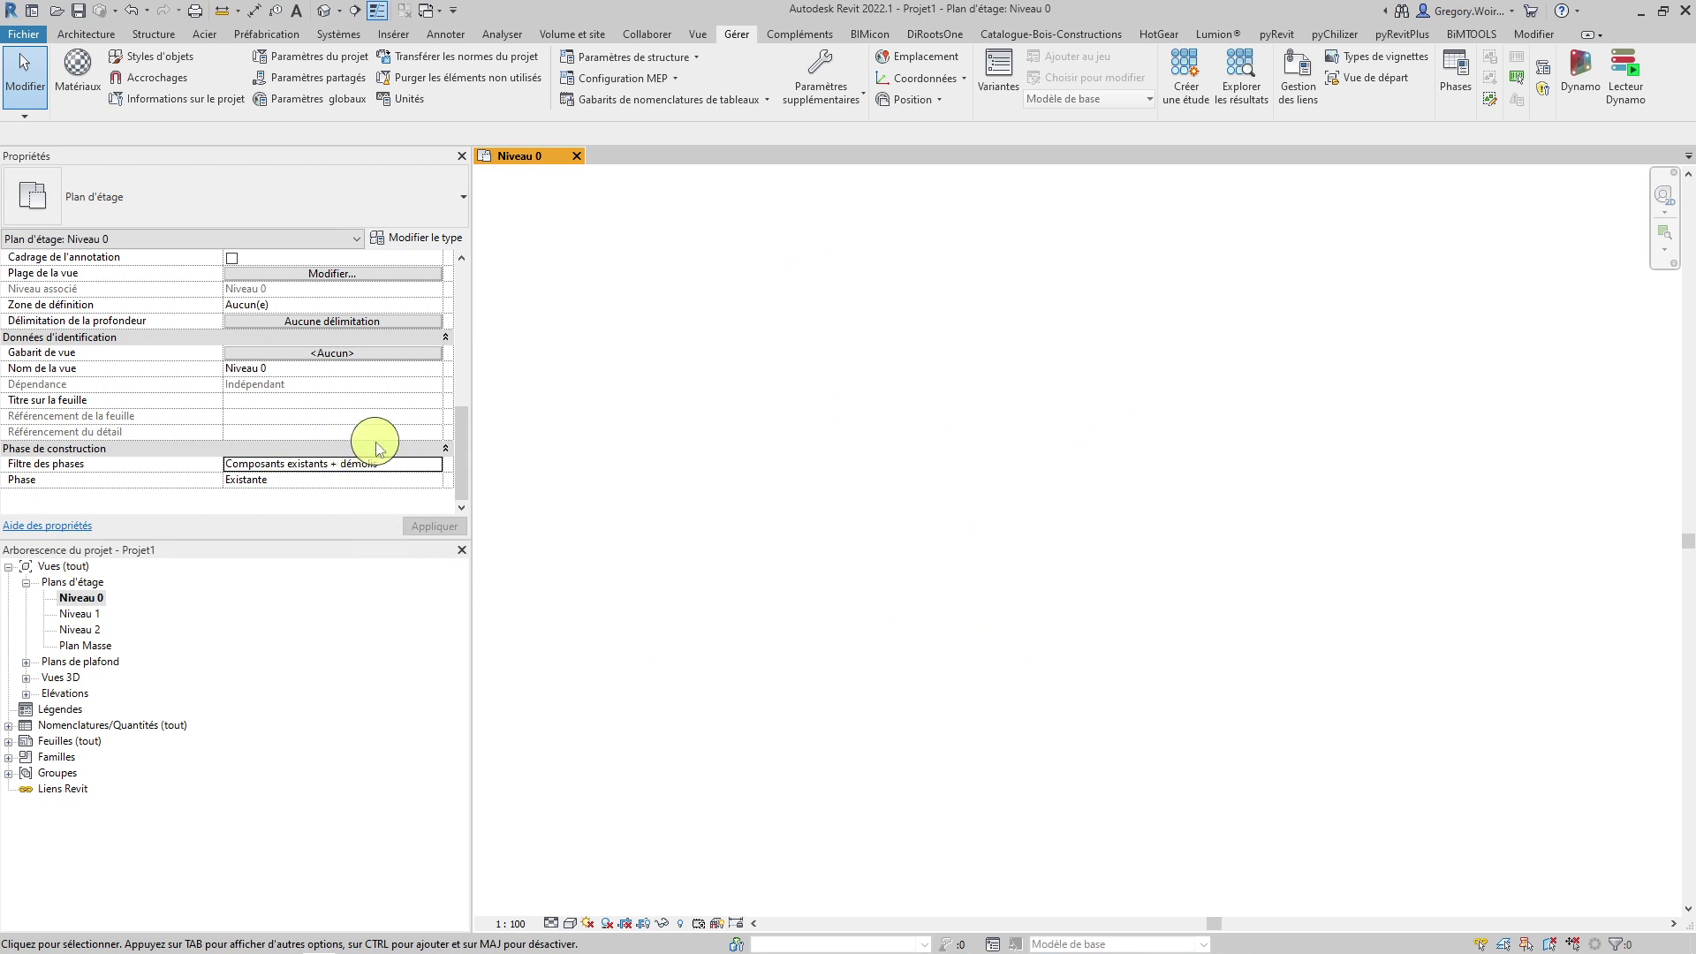
Step: Try the Composants existants + nouveaux and Phase précédente phase filters in turn on the Niveau 0 view
{"action": "left_click", "coordinate": [437, 465]}
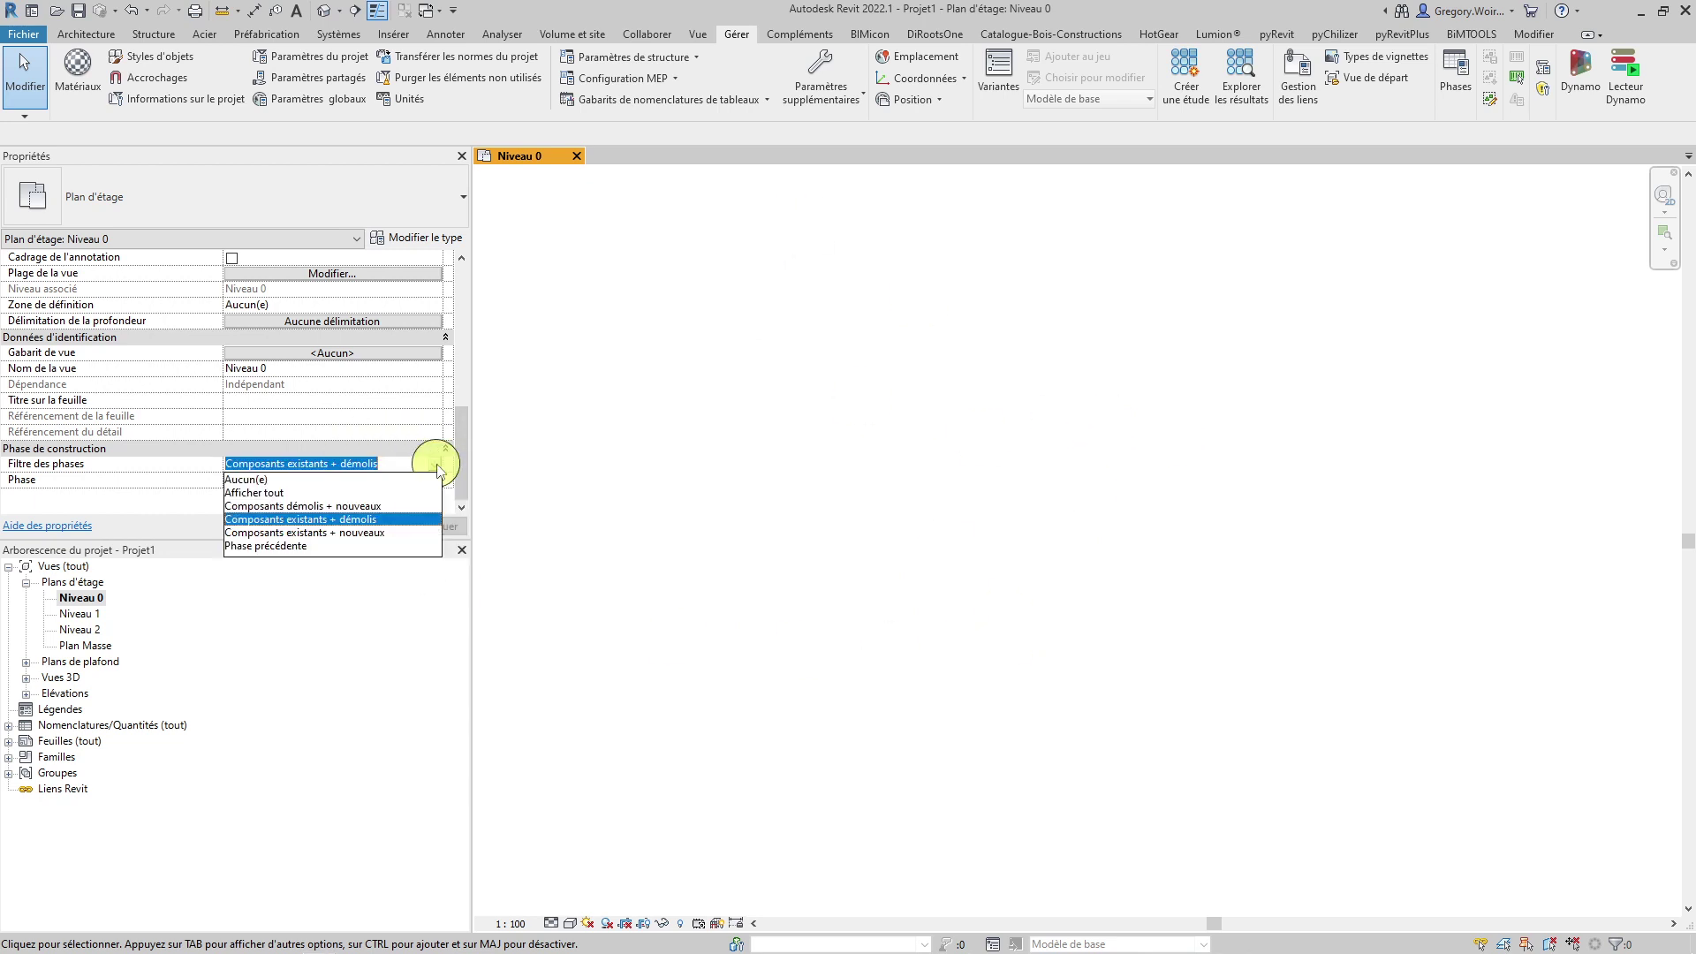
{"action": "left_click", "coordinate": [361, 534]}
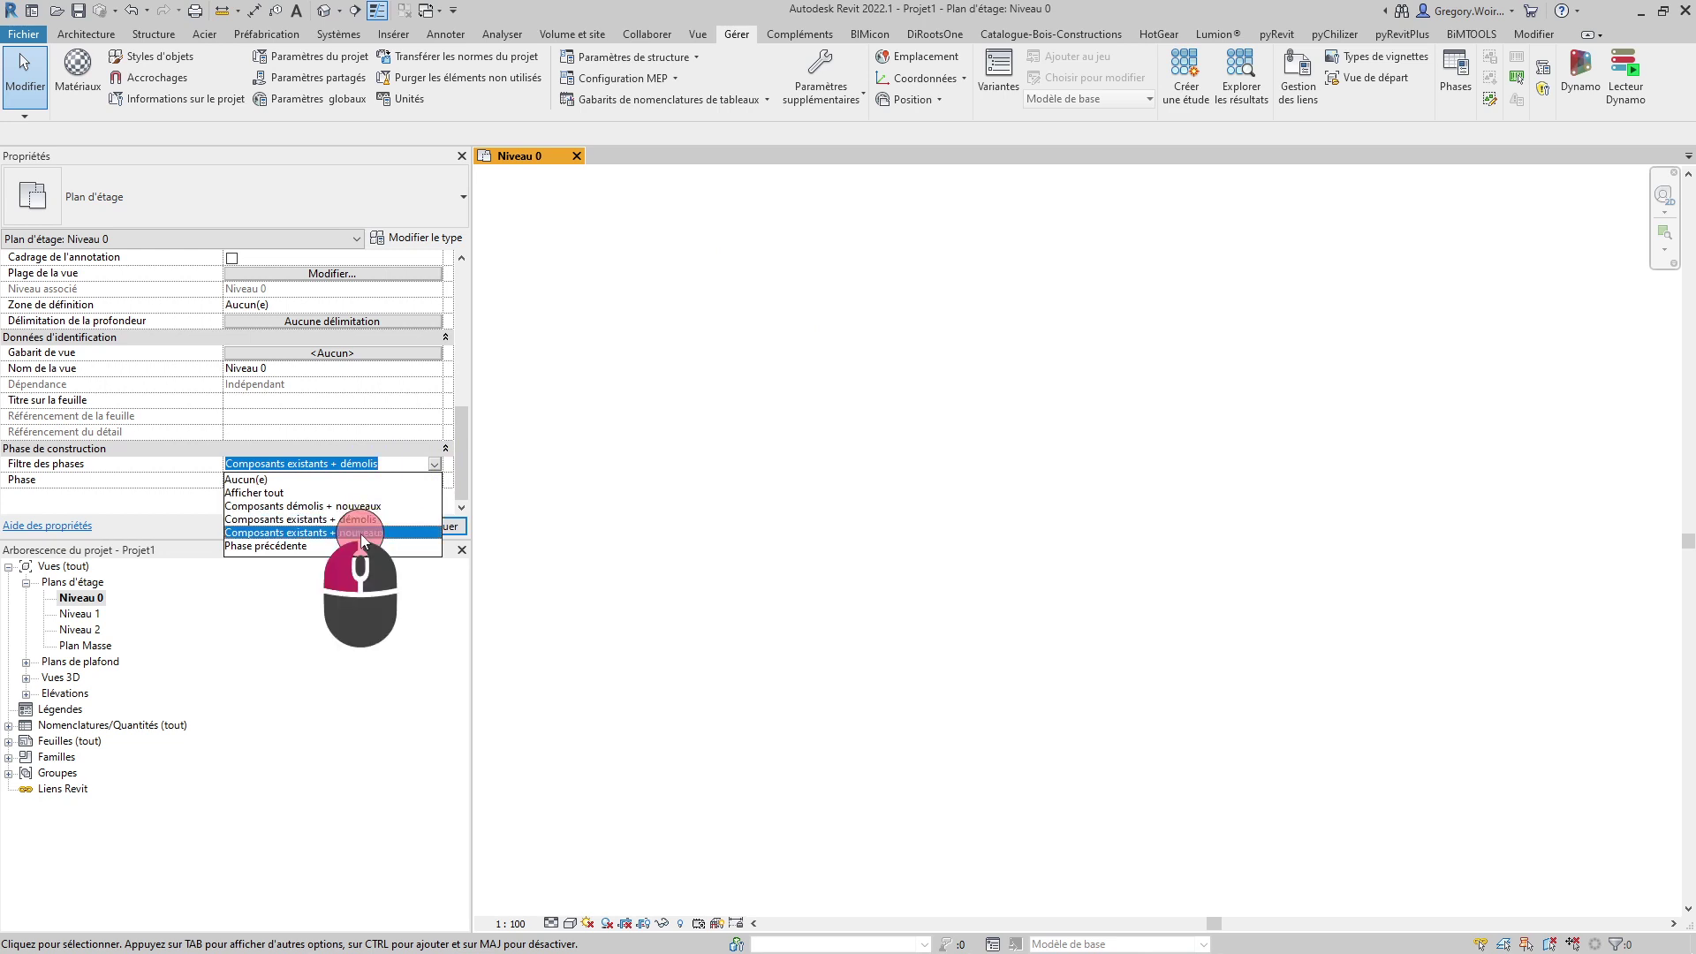
{"action": "left_click", "coordinate": [444, 527]}
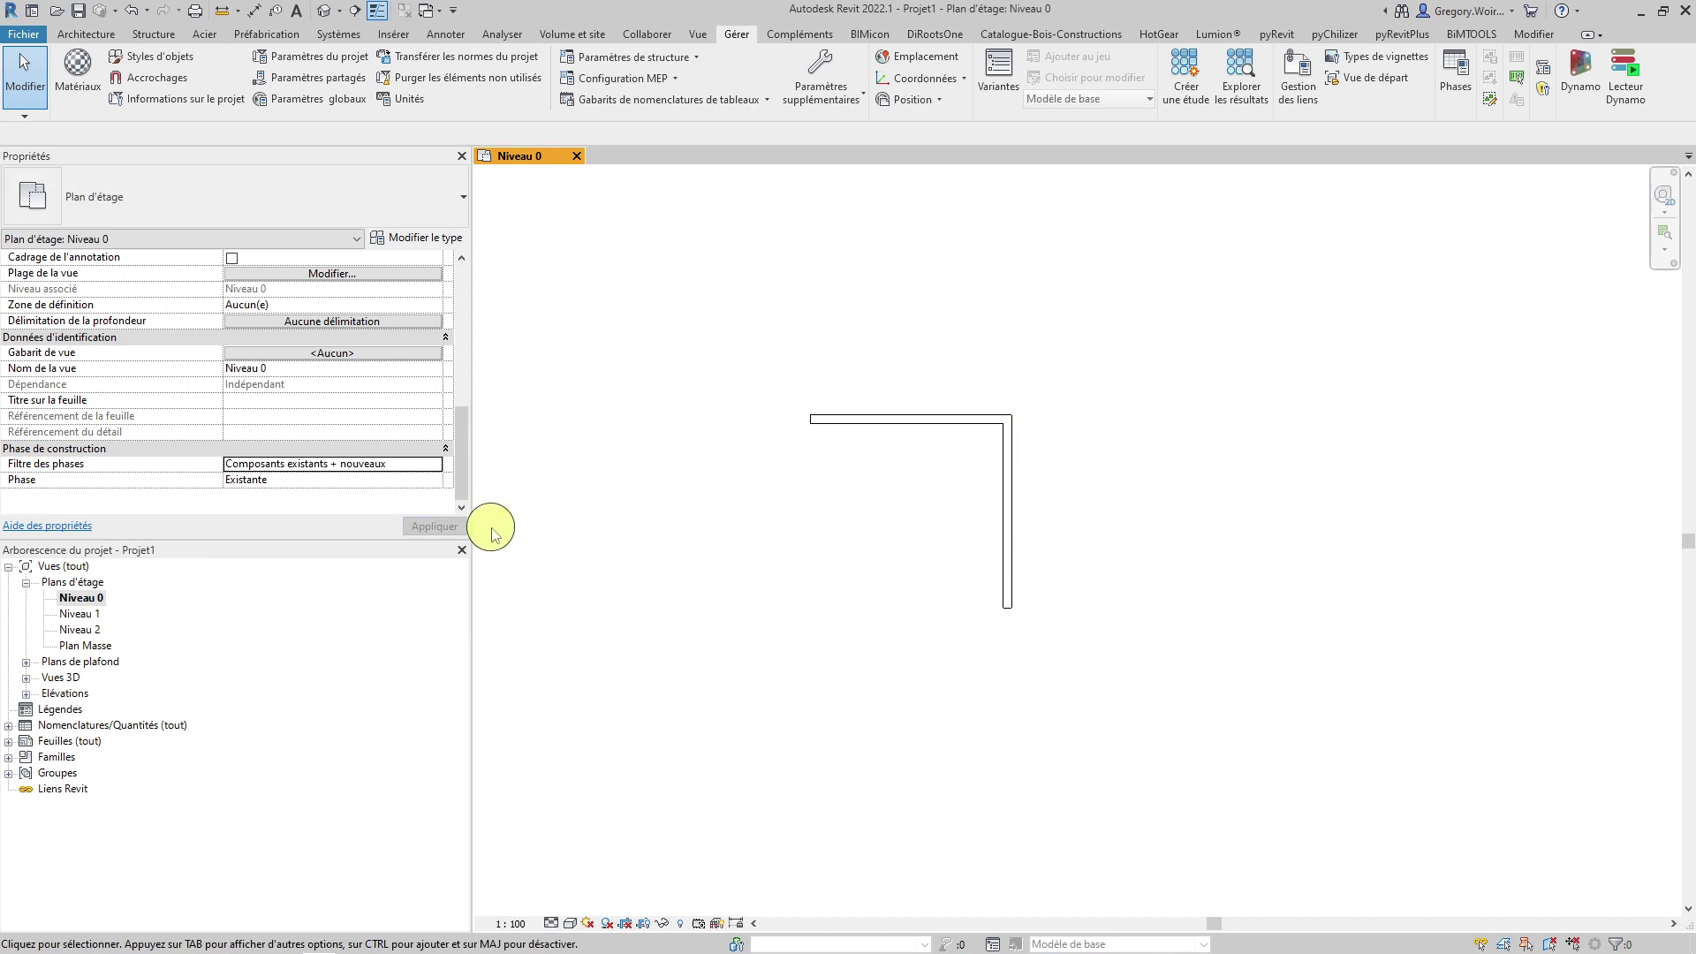
{"action": "left_click", "coordinate": [440, 467]}
{"action": "left_click", "coordinate": [295, 546]}
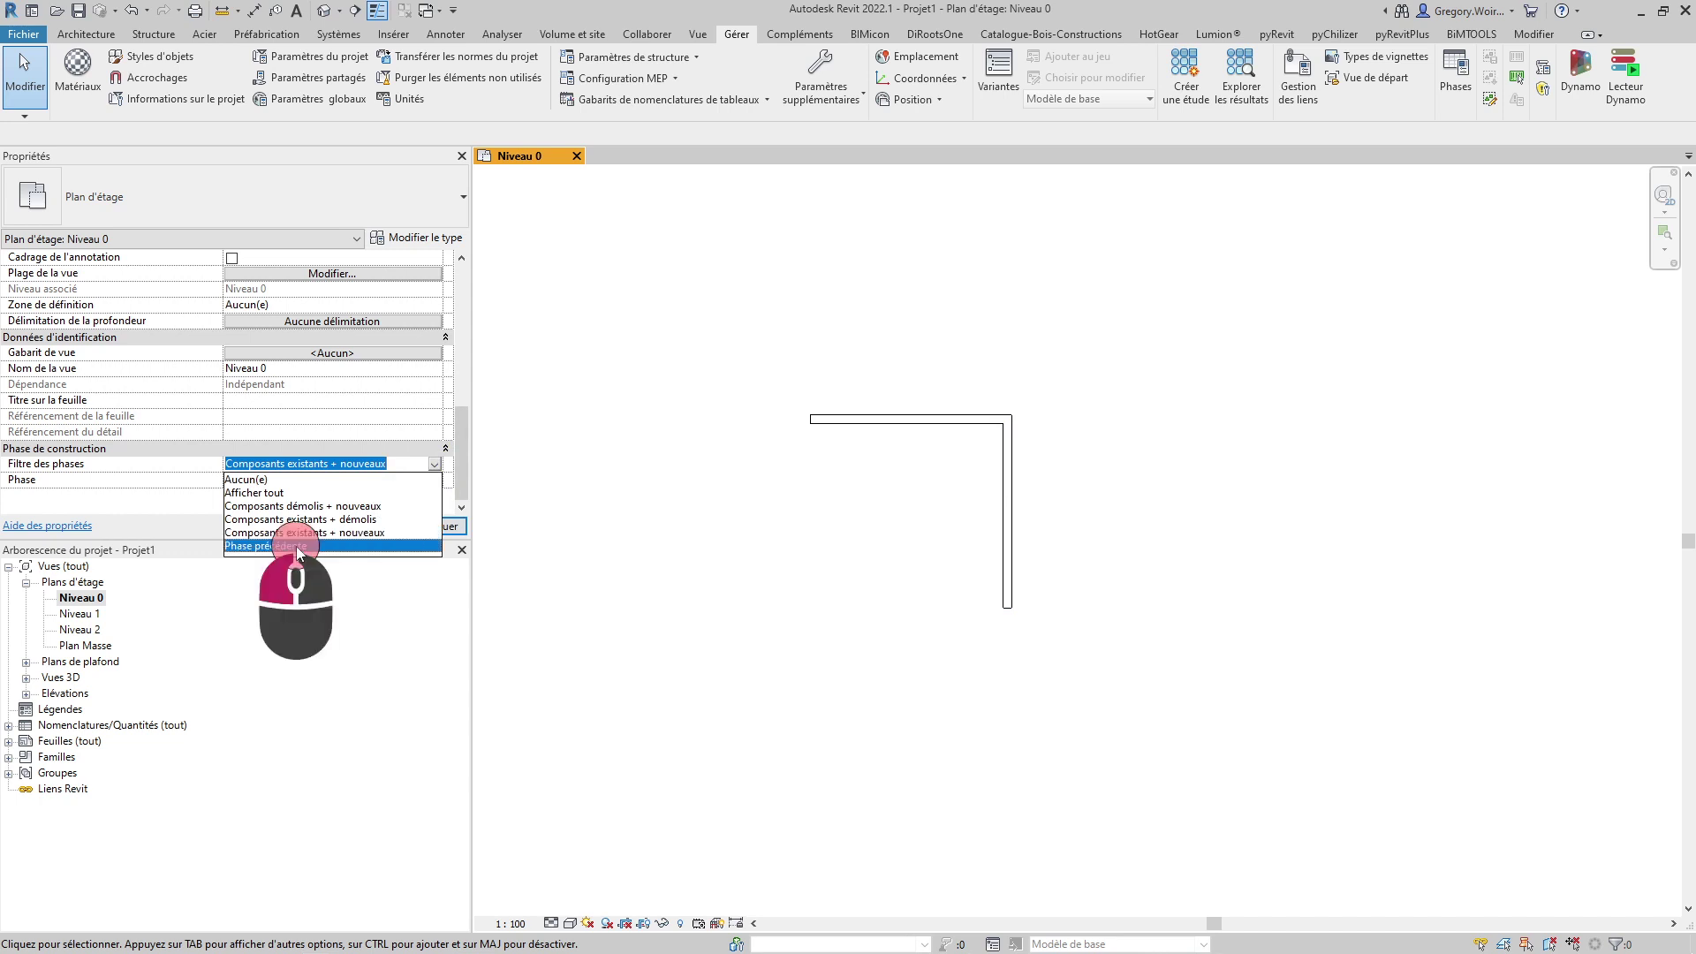
Step: Set the Niveau 0 view's phase filter back to Afficher tout and its phase to Démolition
{"action": "left_click", "coordinate": [434, 468]}
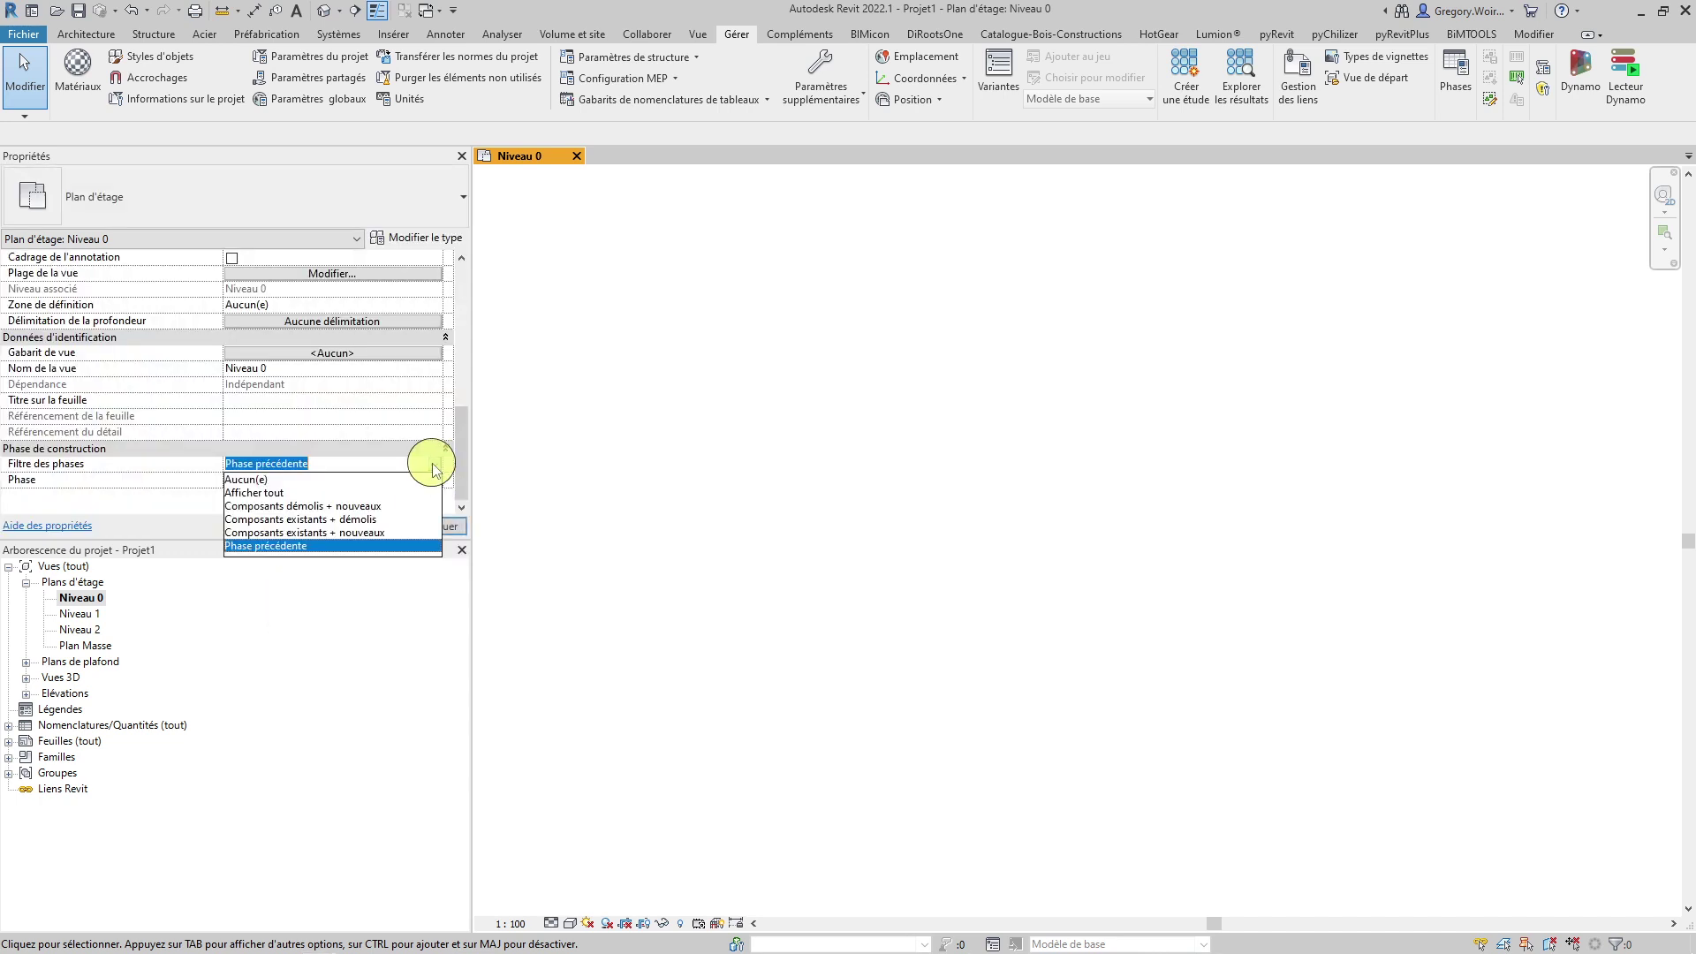
{"action": "left_click", "coordinate": [375, 492]}
{"action": "left_click", "coordinate": [431, 526]}
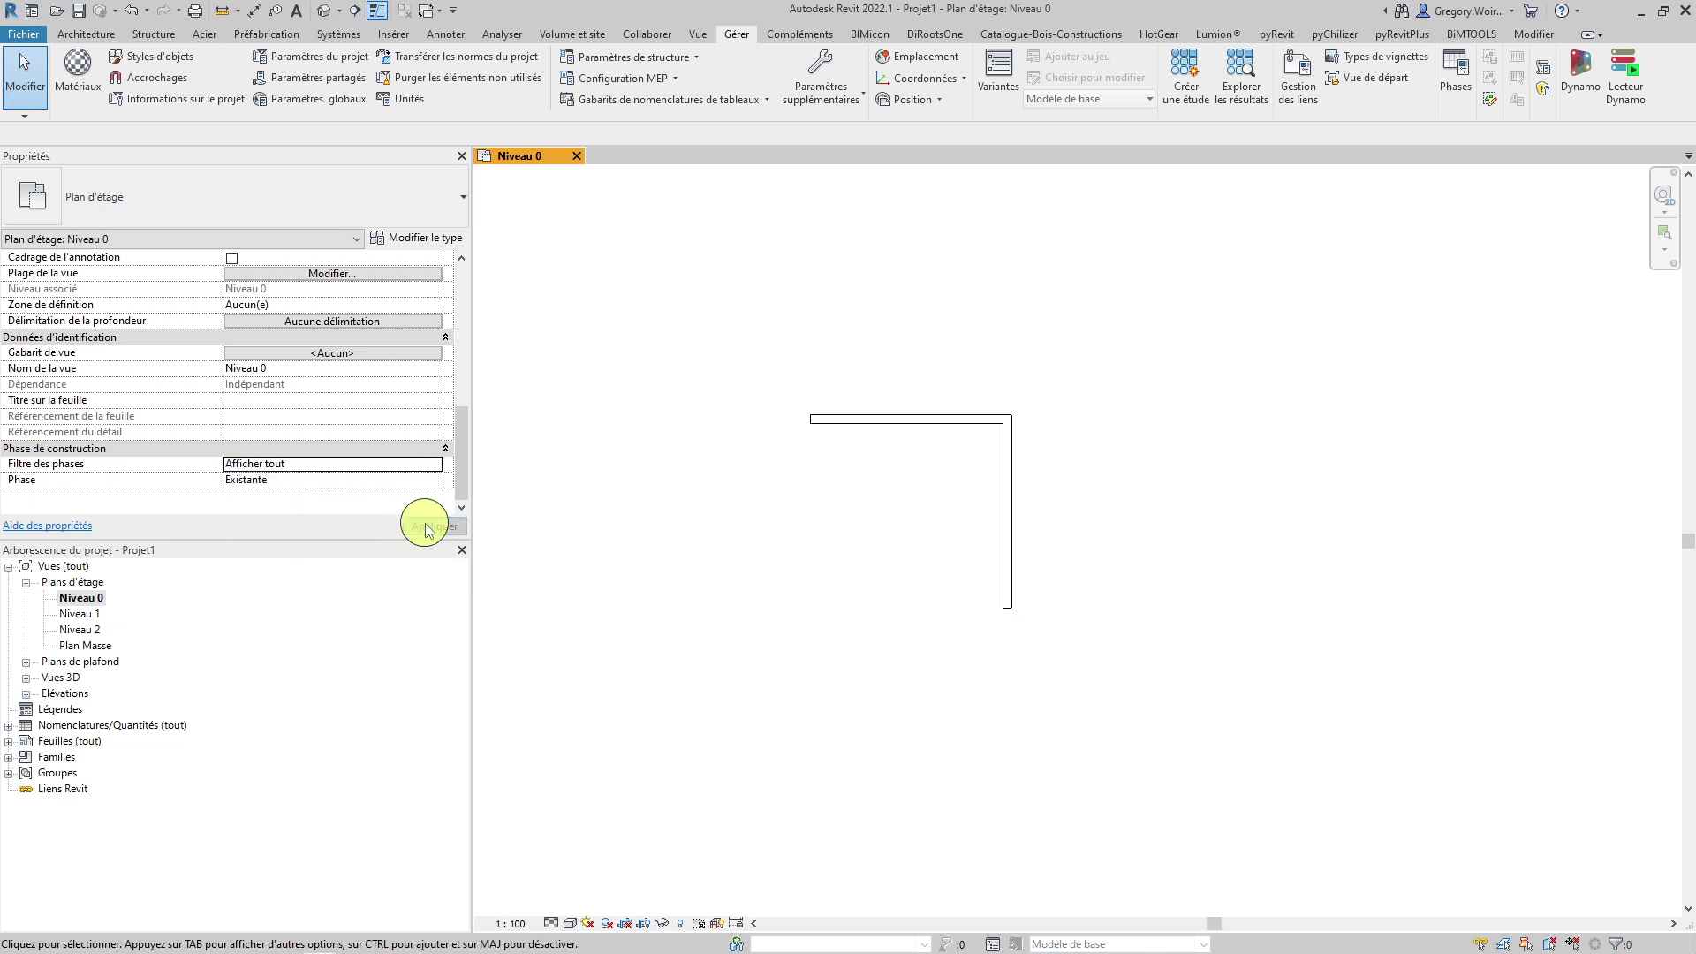
{"action": "left_click", "coordinate": [431, 479]}
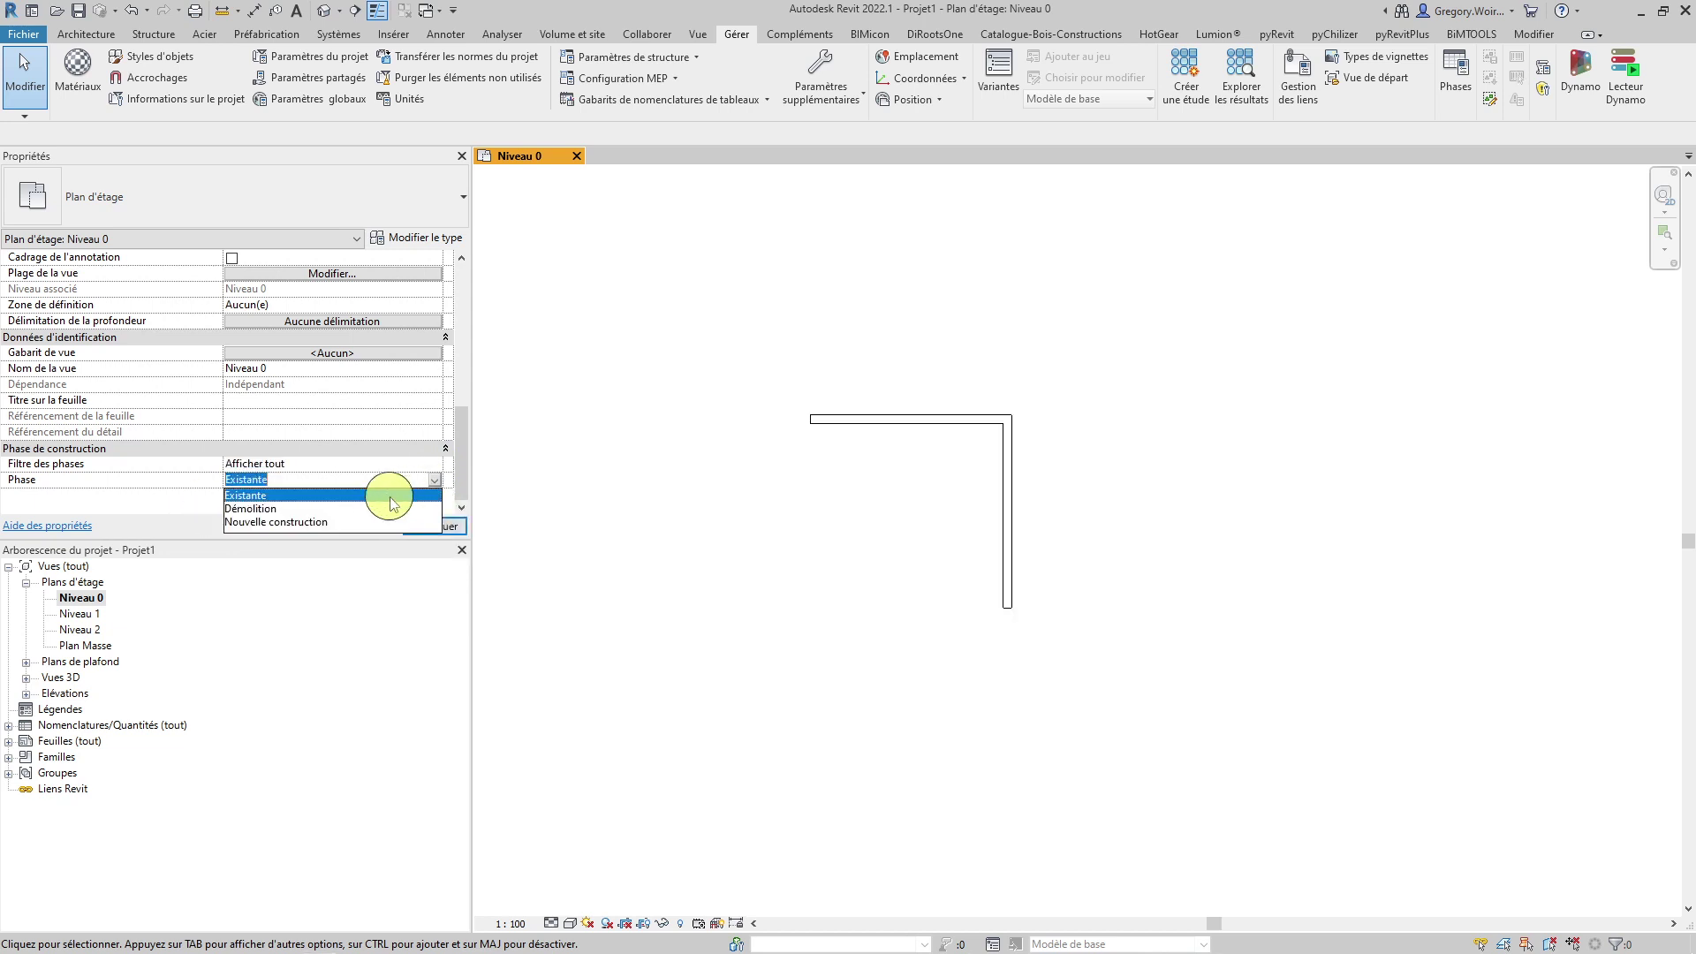
{"action": "left_click", "coordinate": [345, 509]}
{"action": "left_click", "coordinate": [447, 530]}
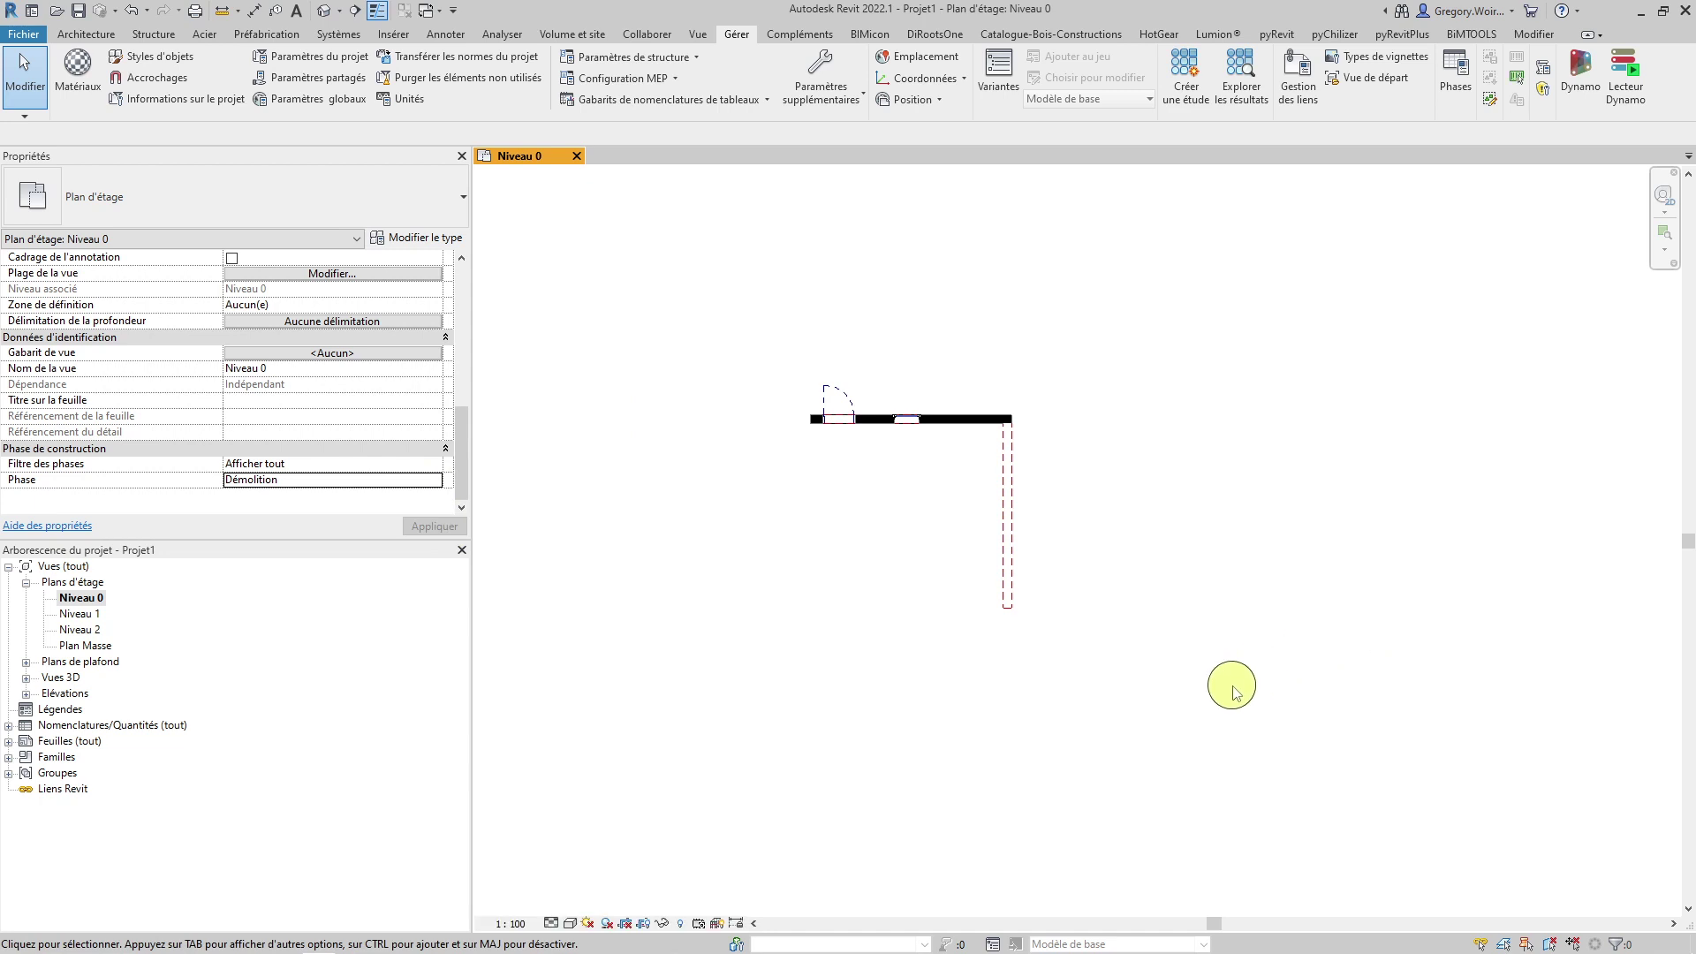
Step: Set the view's phase filter to Composants démolis + nouveaux and inspect the door, window and demolished wall up close
{"action": "left_click", "coordinate": [435, 466]}
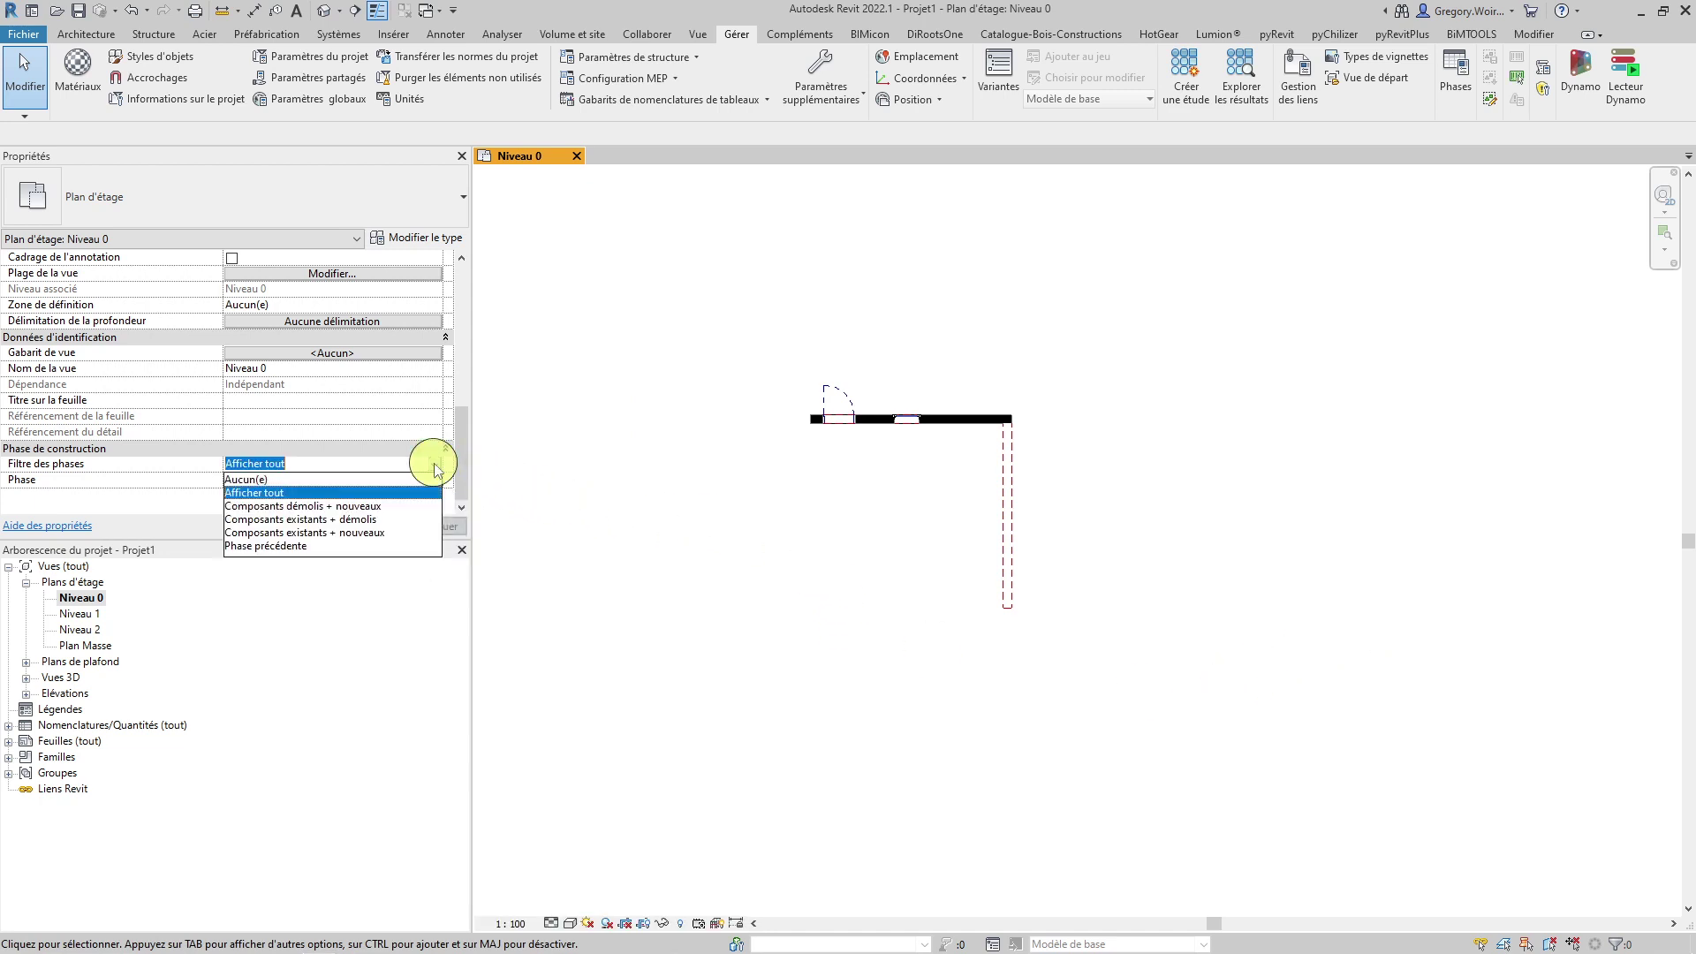
{"action": "left_click", "coordinate": [389, 507]}
{"action": "left_click", "coordinate": [436, 527]}
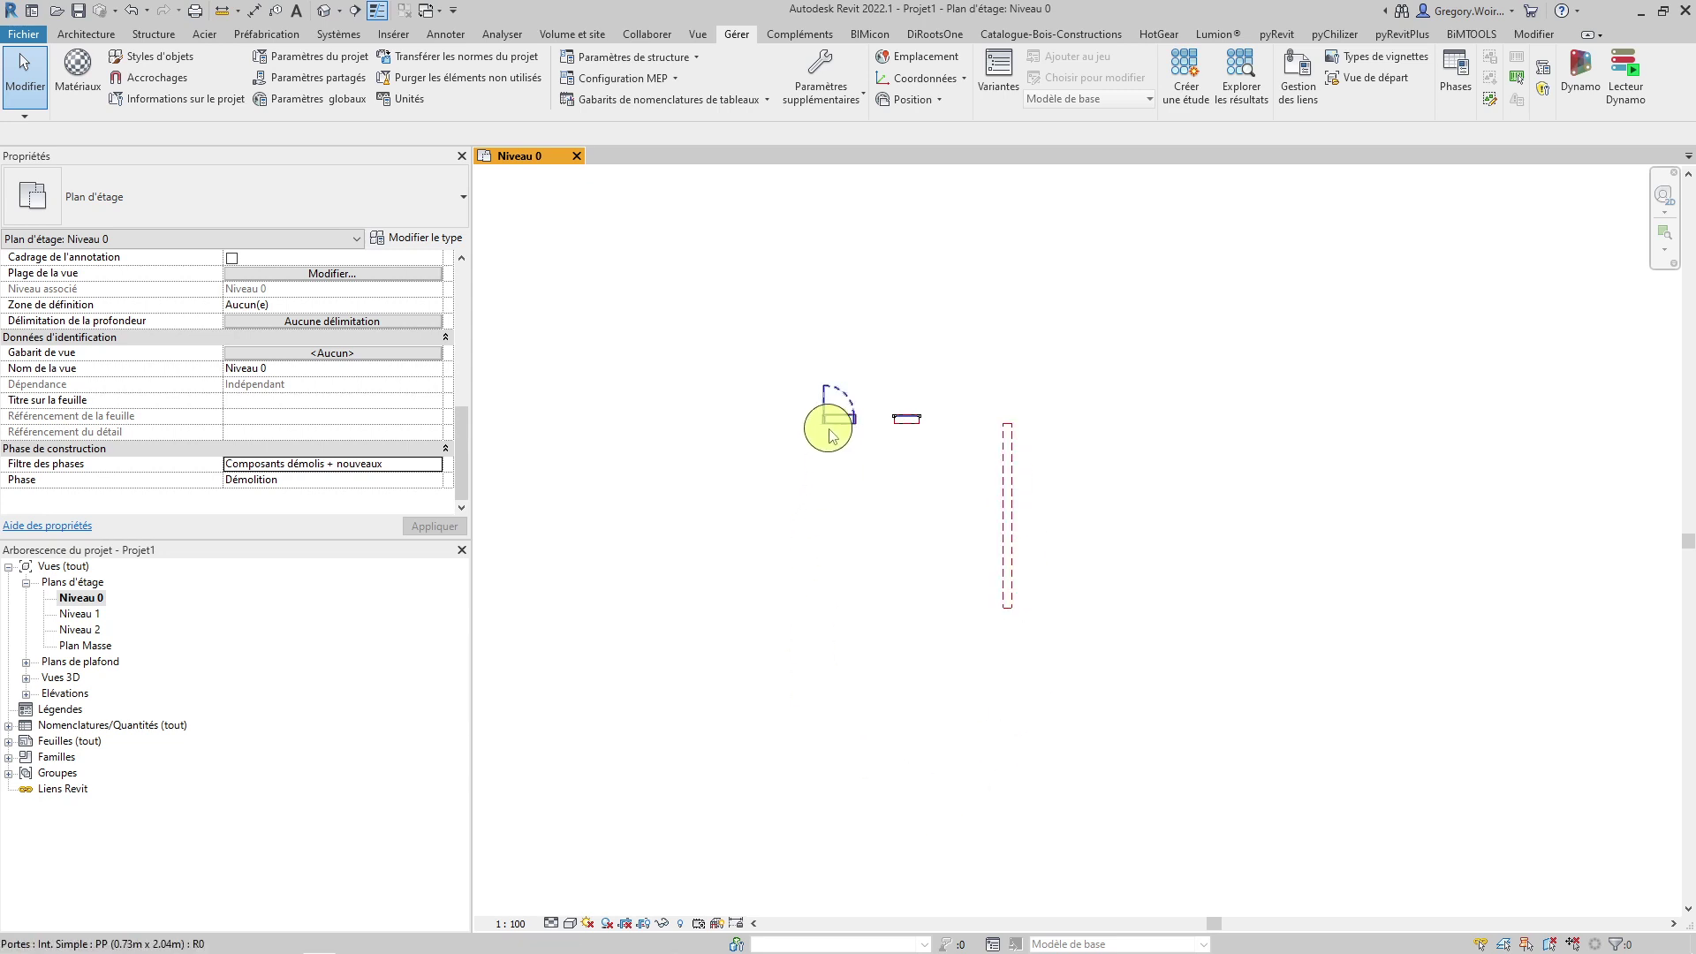
{"action": "scroll", "coordinate": [827, 433], "scroll_direction": "up", "scroll_amount": 5}
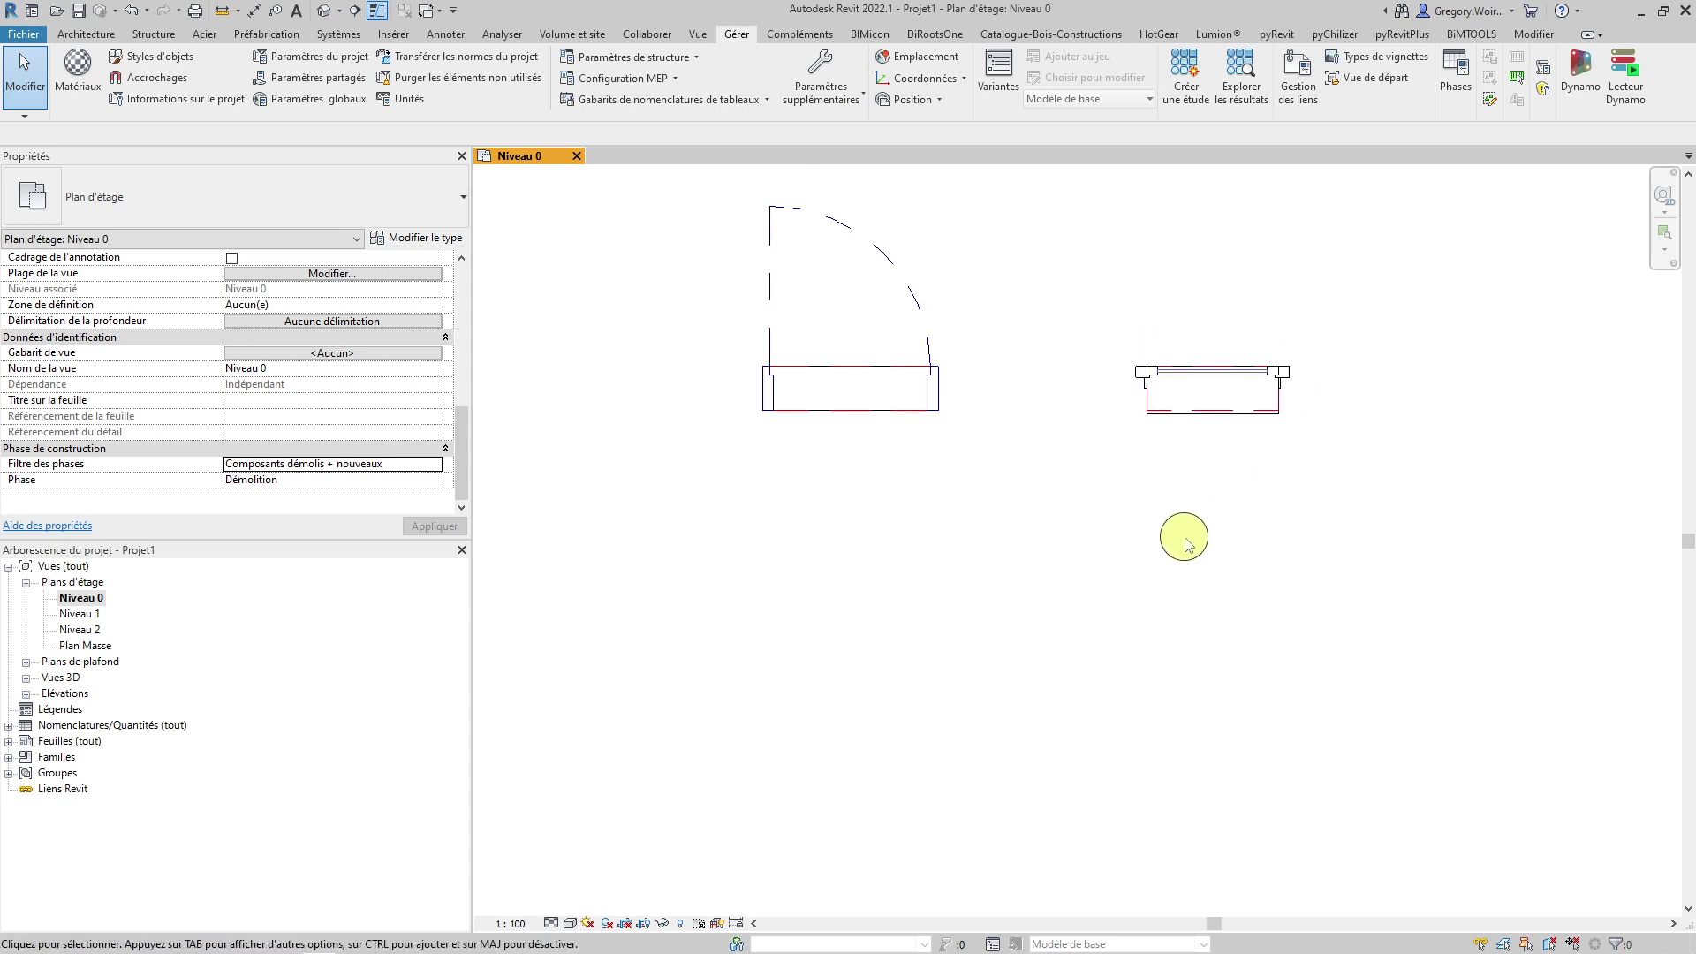
{"action": "scroll", "coordinate": [1184, 539], "scroll_direction": "down", "scroll_amount": 5}
{"action": "scroll", "coordinate": [1184, 539], "scroll_direction": "down", "scroll_amount": 1}
{"action": "middle_click_drag", "start_coordinate": [1185, 617], "coordinate": [1088, 521]}
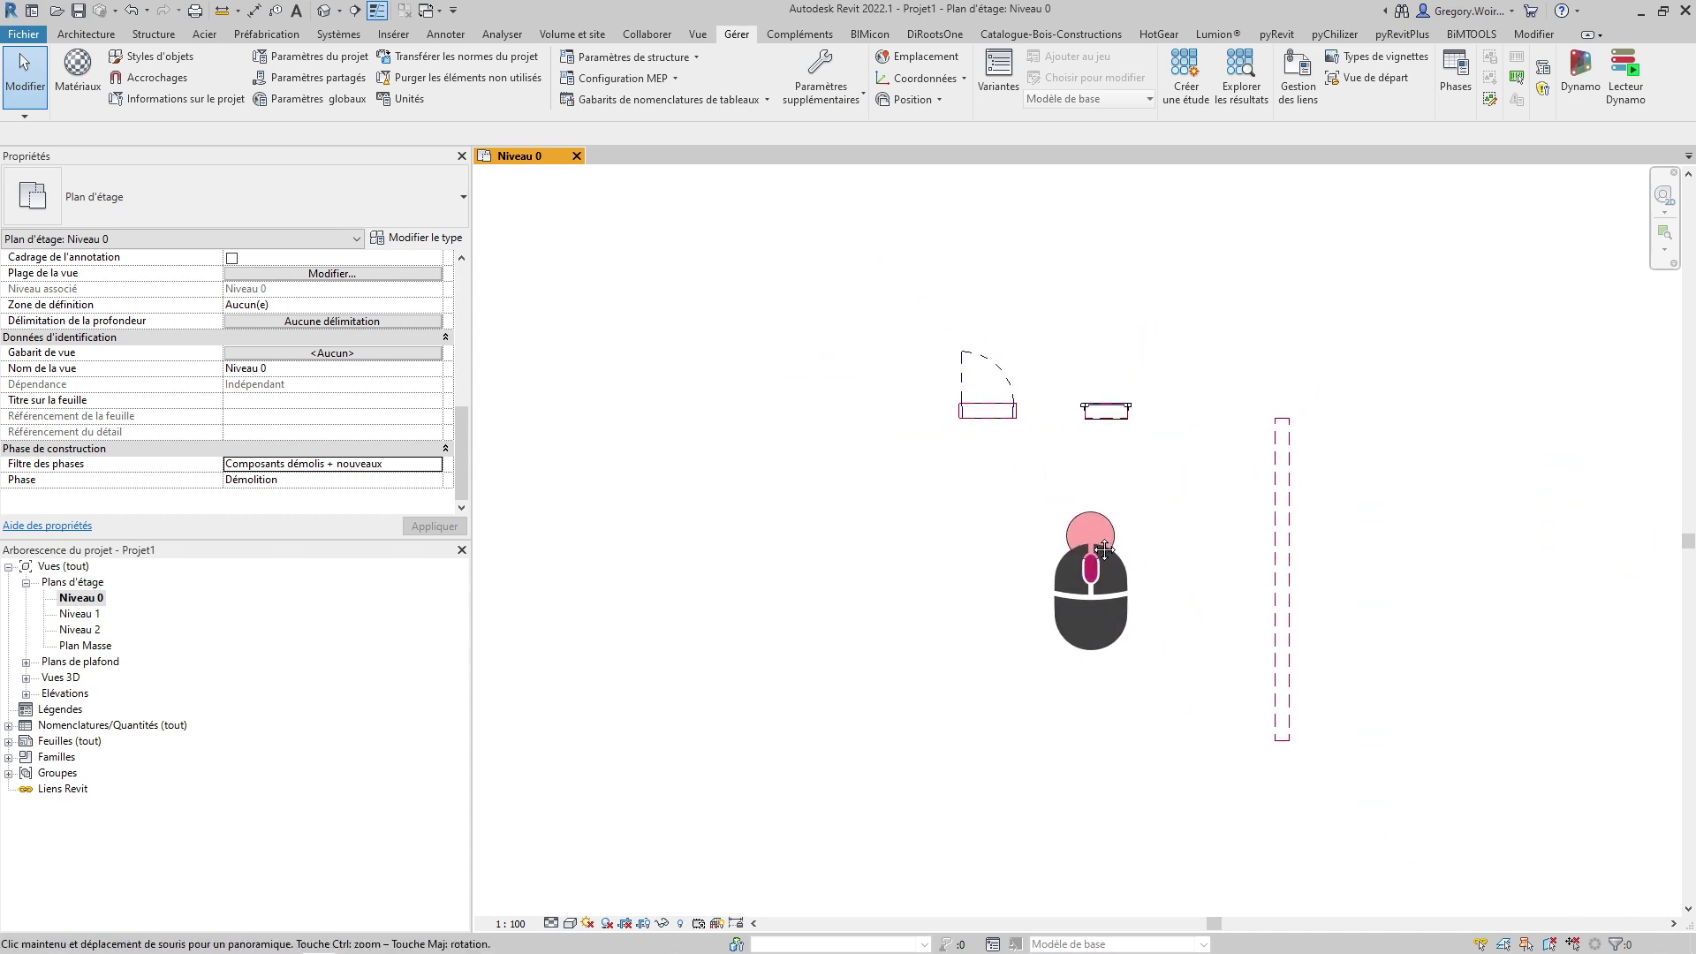
Step: Apply the Composants existants + démolis phase filter to the Démolition-phase view, and replace it with Composants existants + nouveaux
{"action": "left_click", "coordinate": [439, 465]}
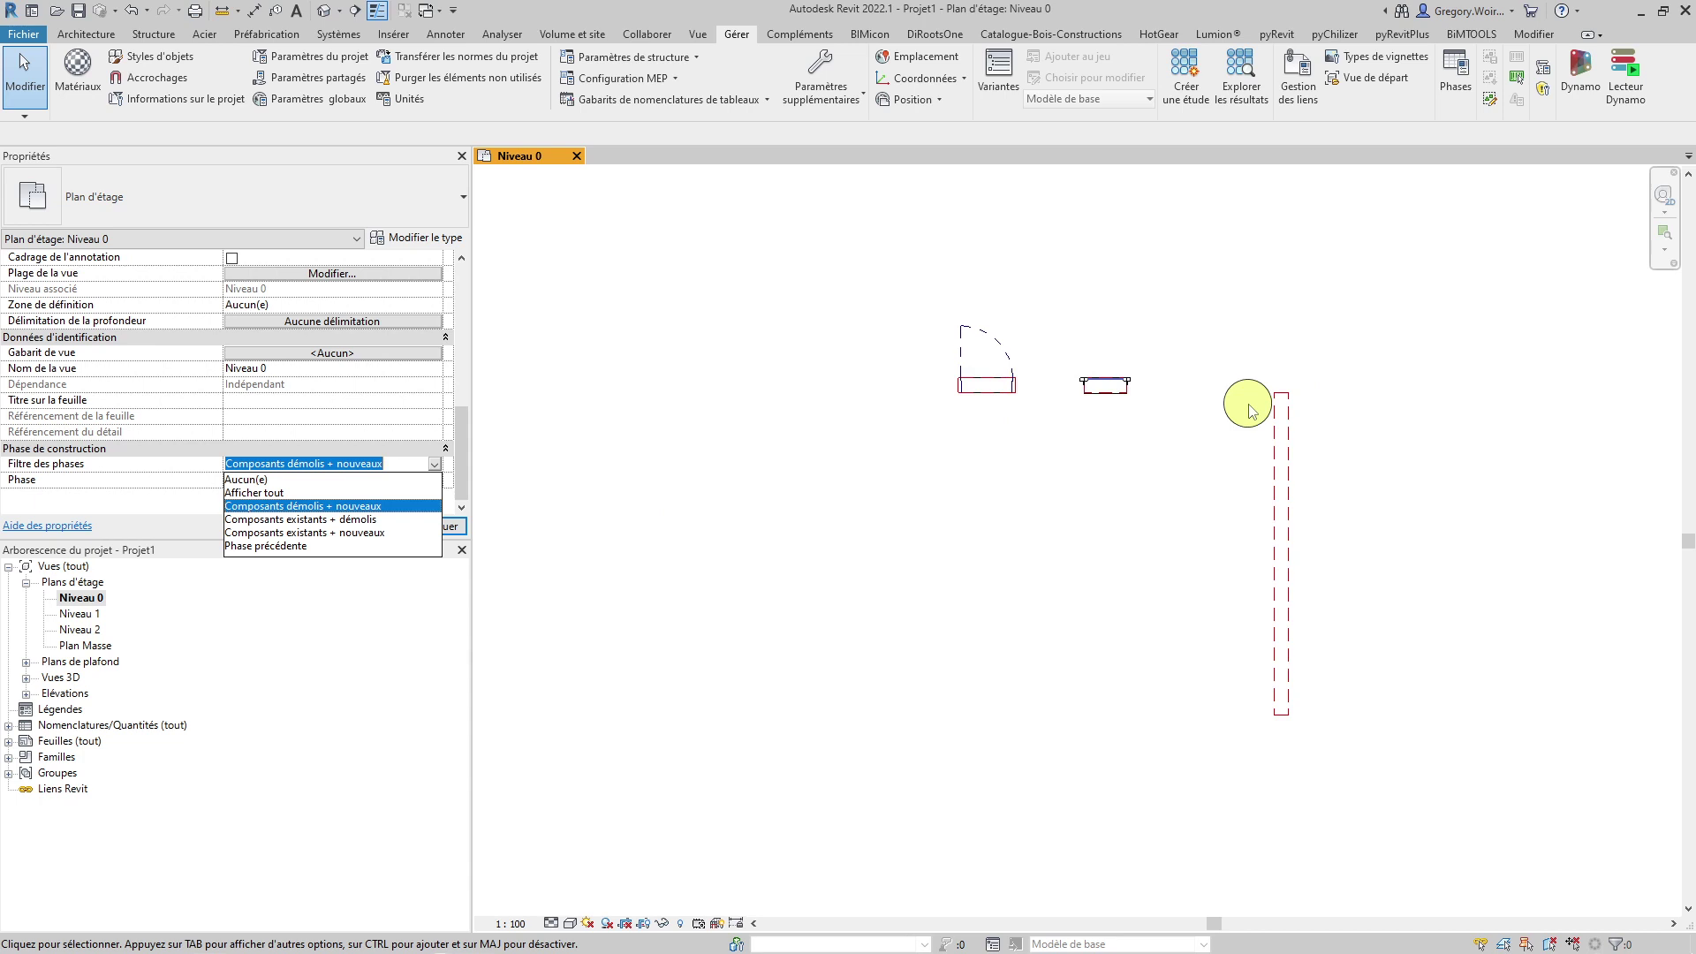
{"action": "left_click", "coordinate": [367, 520]}
{"action": "left_click", "coordinate": [445, 527]}
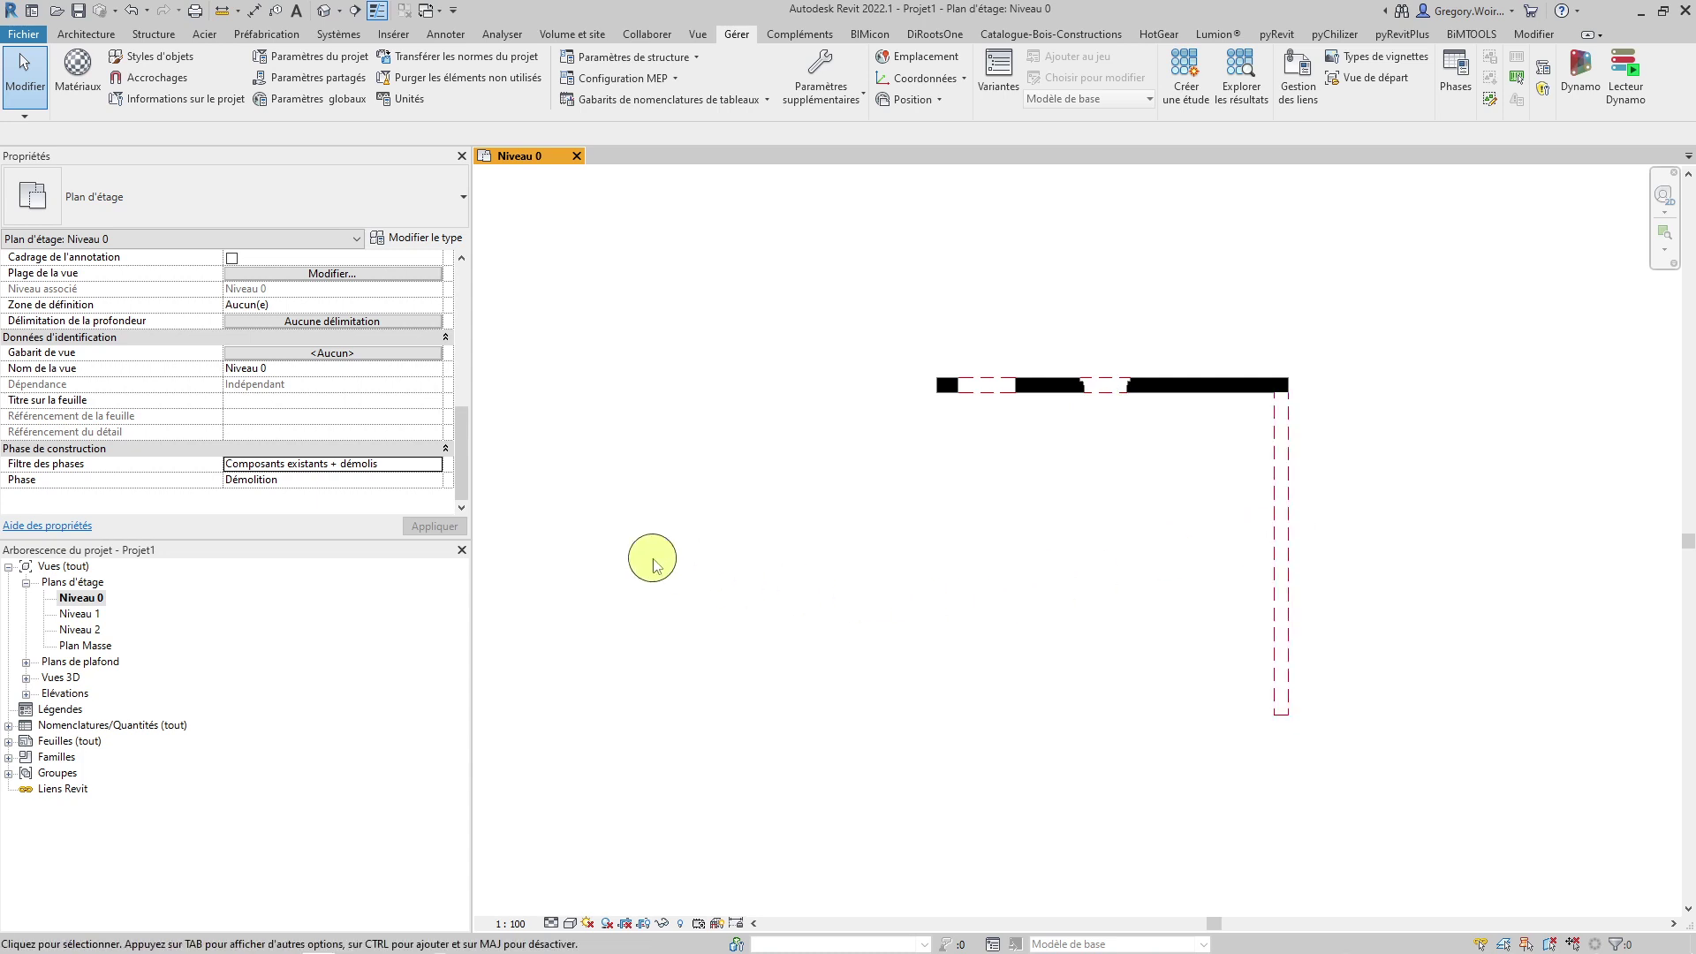
{"action": "left_click", "coordinate": [439, 471]}
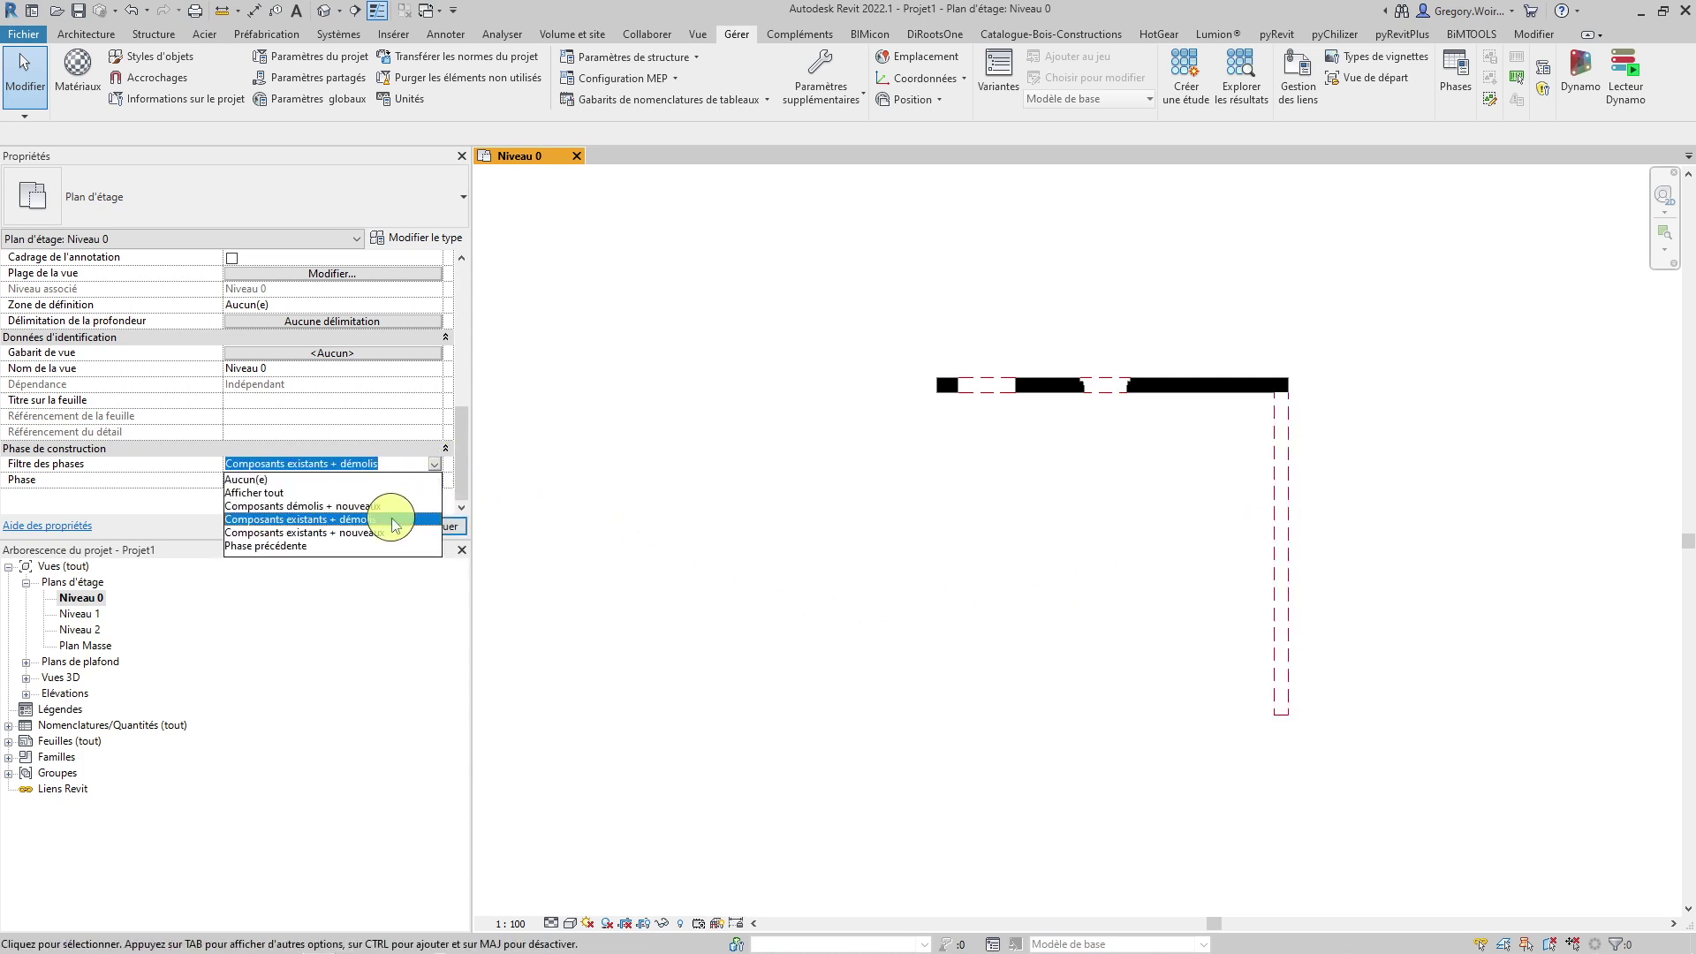
{"action": "left_click", "coordinate": [359, 533]}
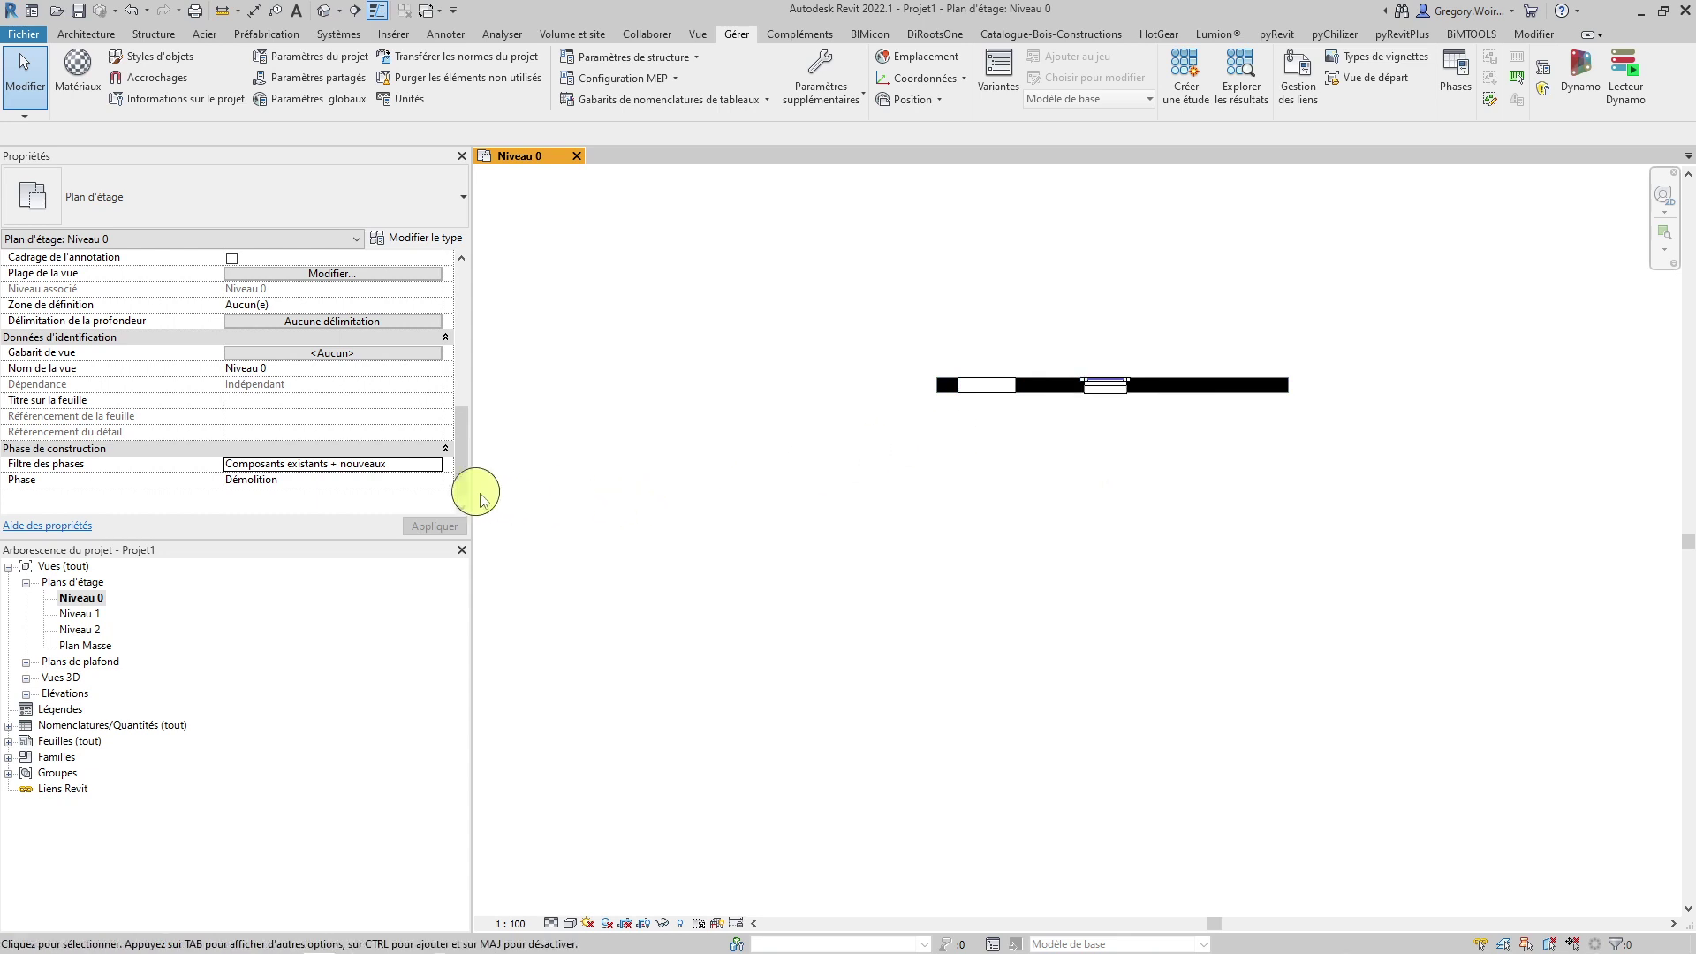
Step: Apply the Phase précédente phase filter to the Démolition-phase Niveau 0 view
{"action": "left_click", "coordinate": [438, 463]}
{"action": "left_click", "coordinate": [281, 544]}
{"action": "left_click", "coordinate": [439, 528]}
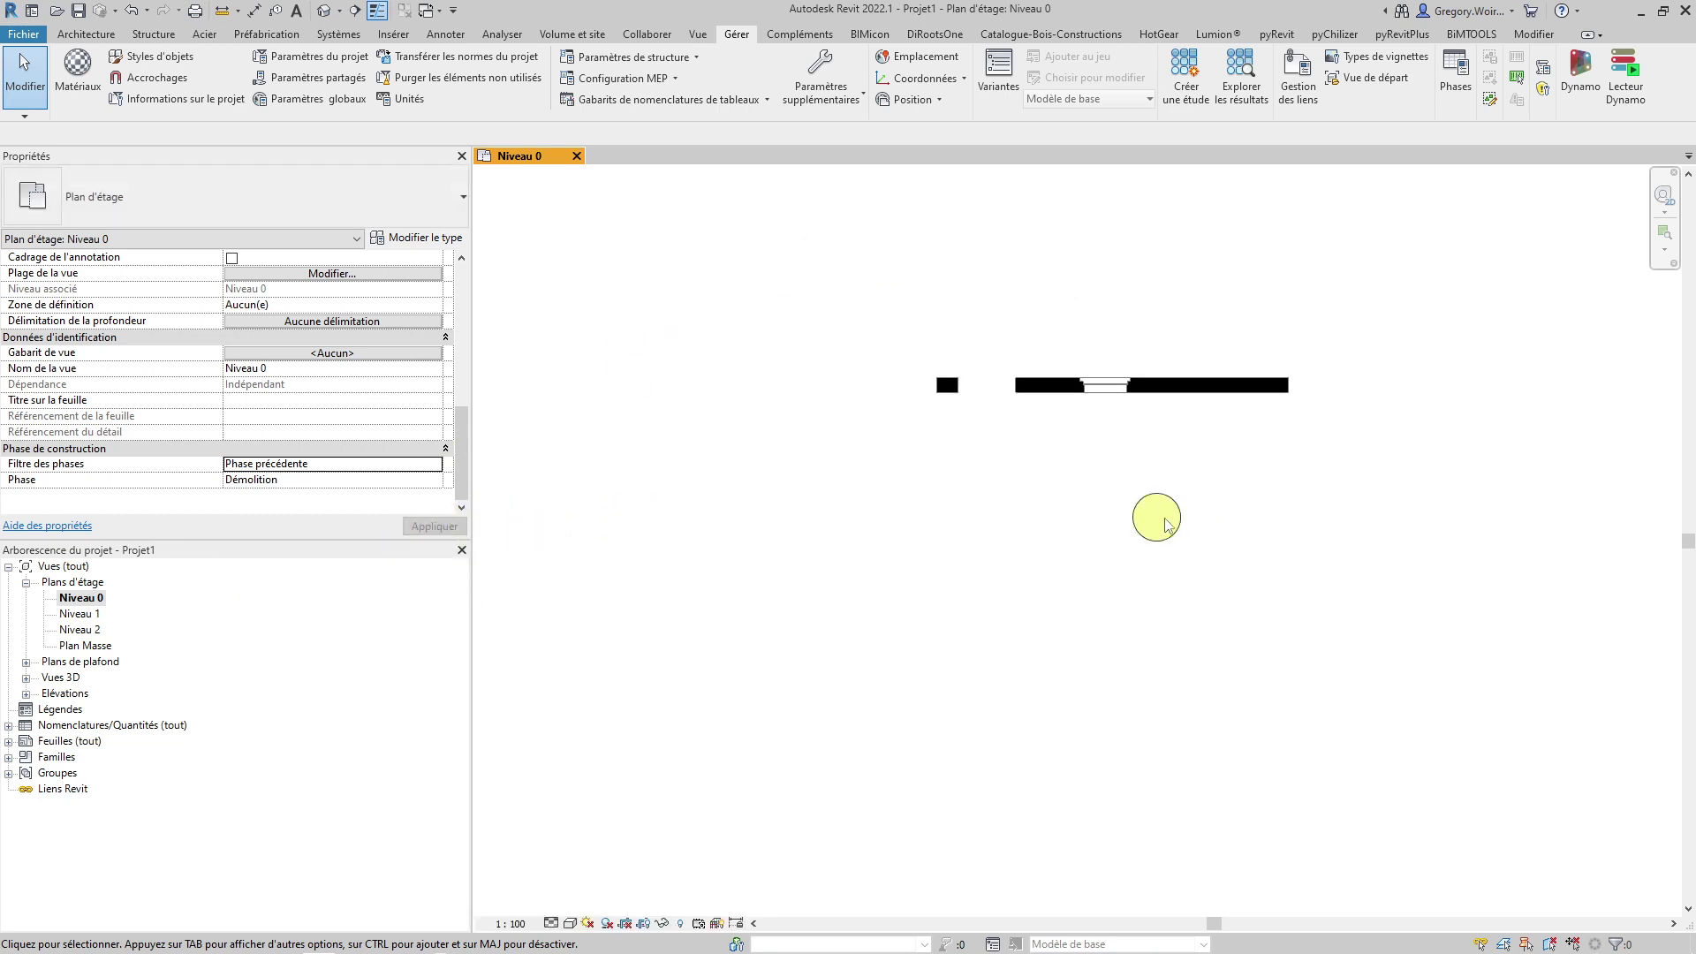
Step: Set the Niveau 0 view's phase to Nouvelle construction and its phase filter to Afficher tout
{"action": "left_click", "coordinate": [436, 480]}
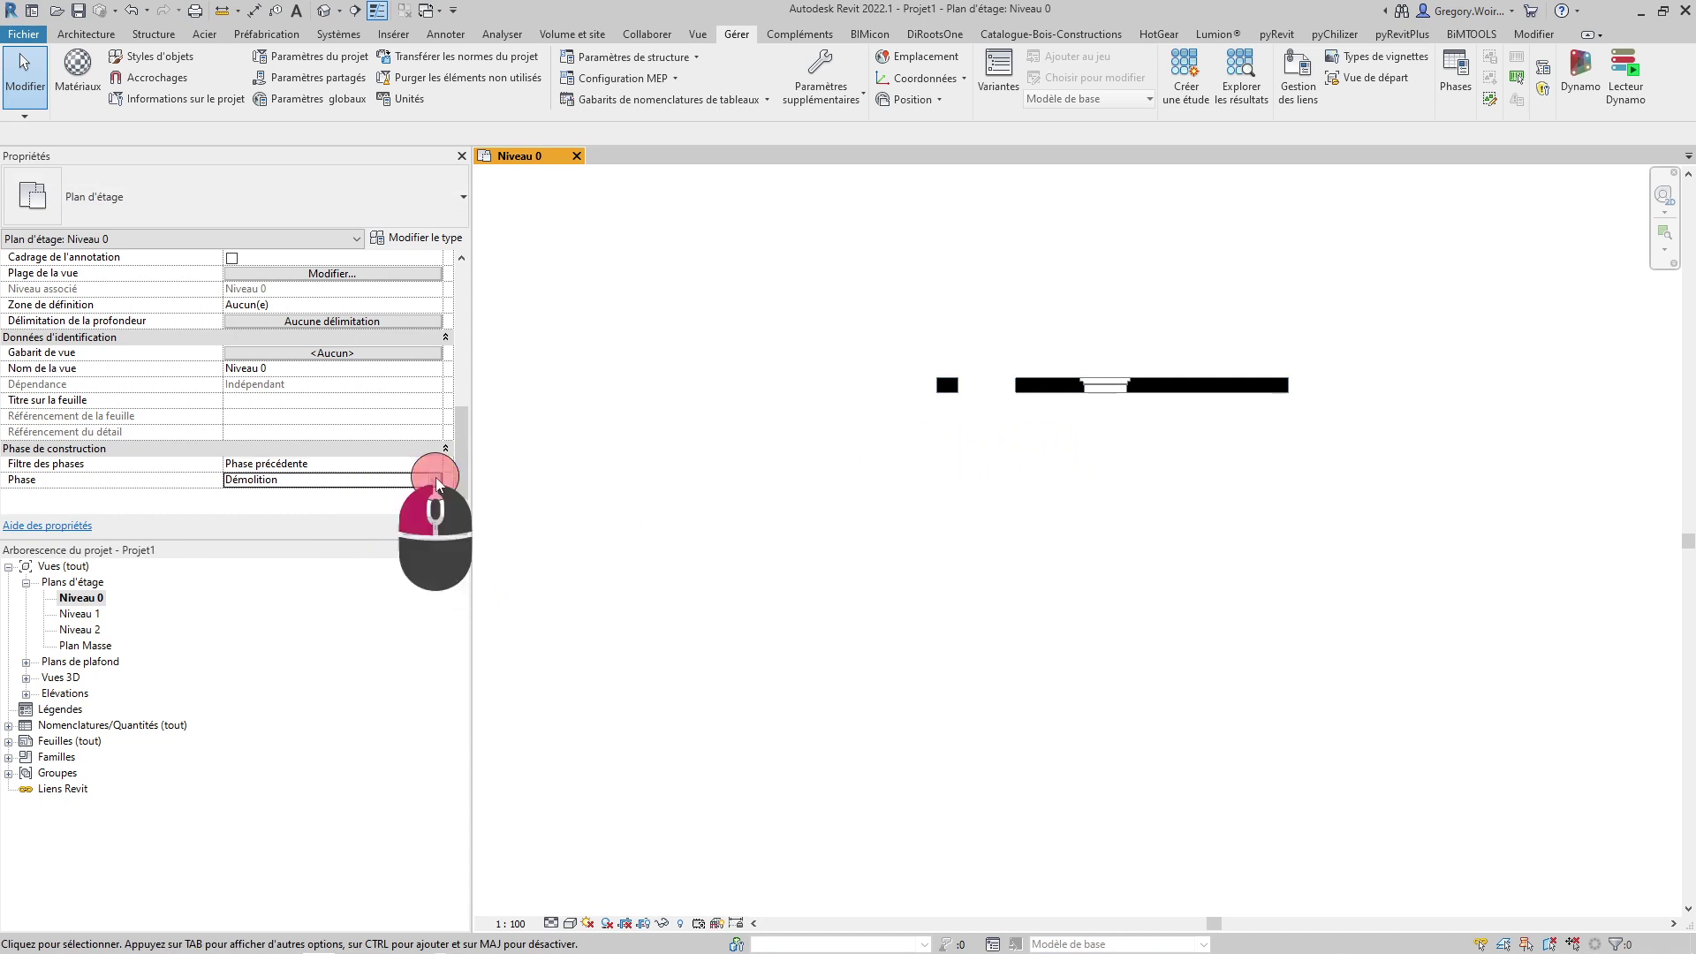
{"action": "left_click", "coordinate": [436, 480]}
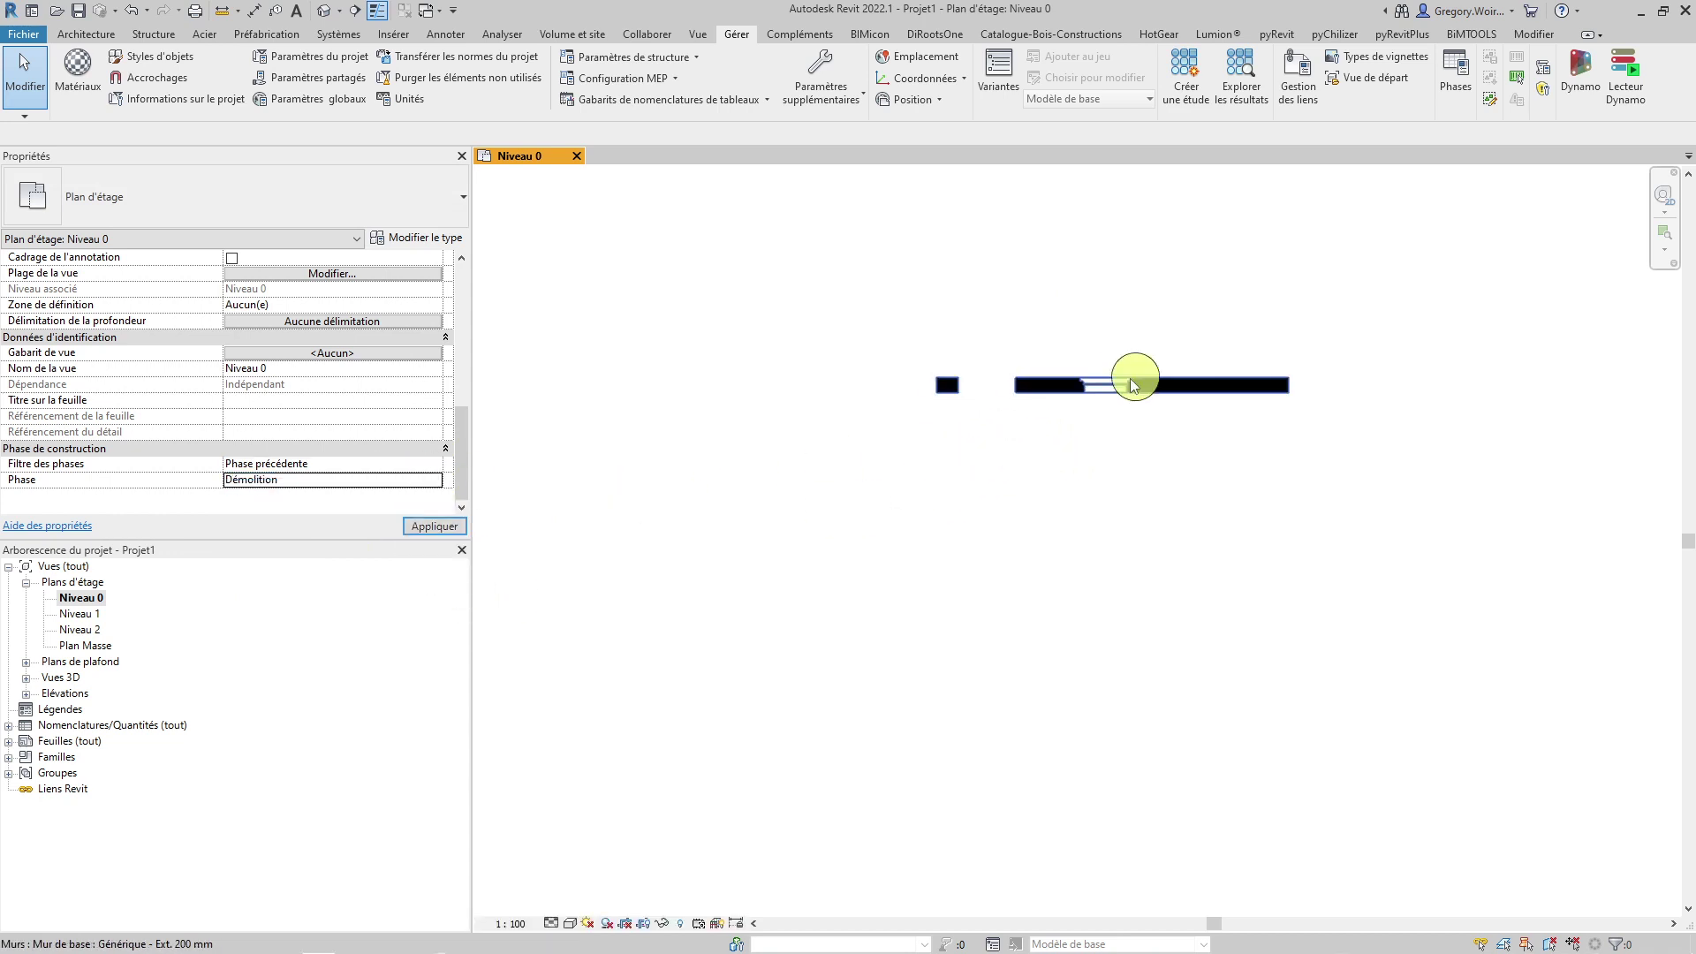
{"action": "left_click", "coordinate": [436, 482]}
{"action": "left_click", "coordinate": [322, 517]}
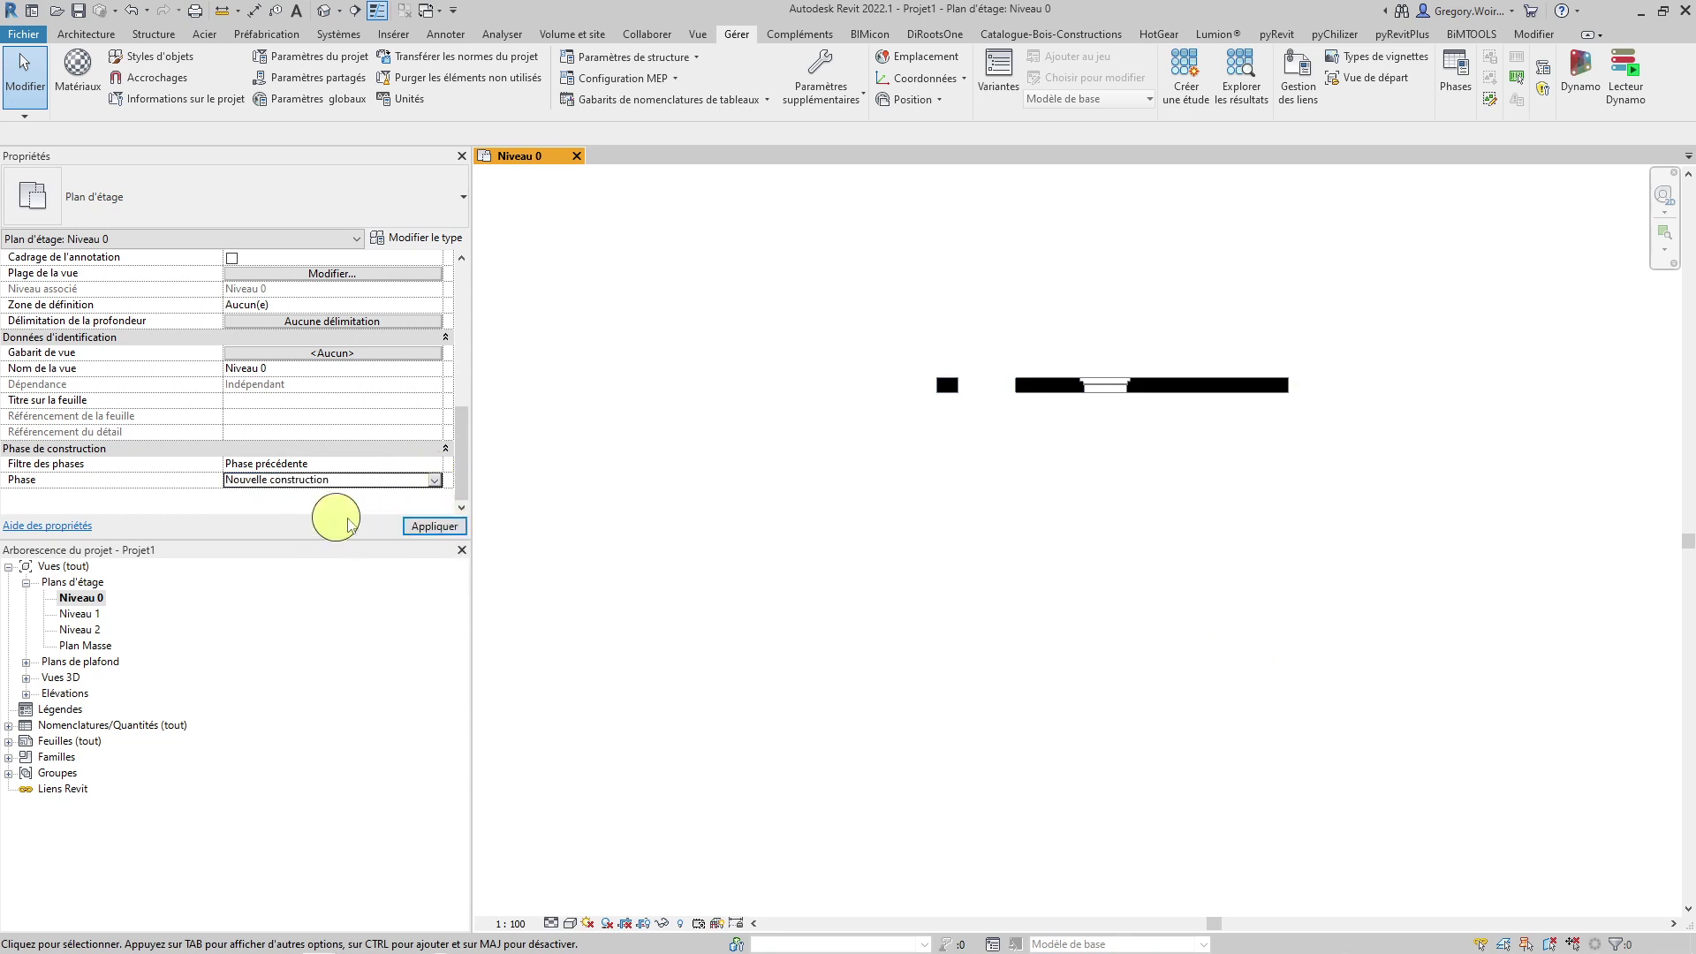
{"action": "left_click", "coordinate": [435, 465]}
{"action": "left_click", "coordinate": [358, 527]}
{"action": "left_click", "coordinate": [418, 528]}
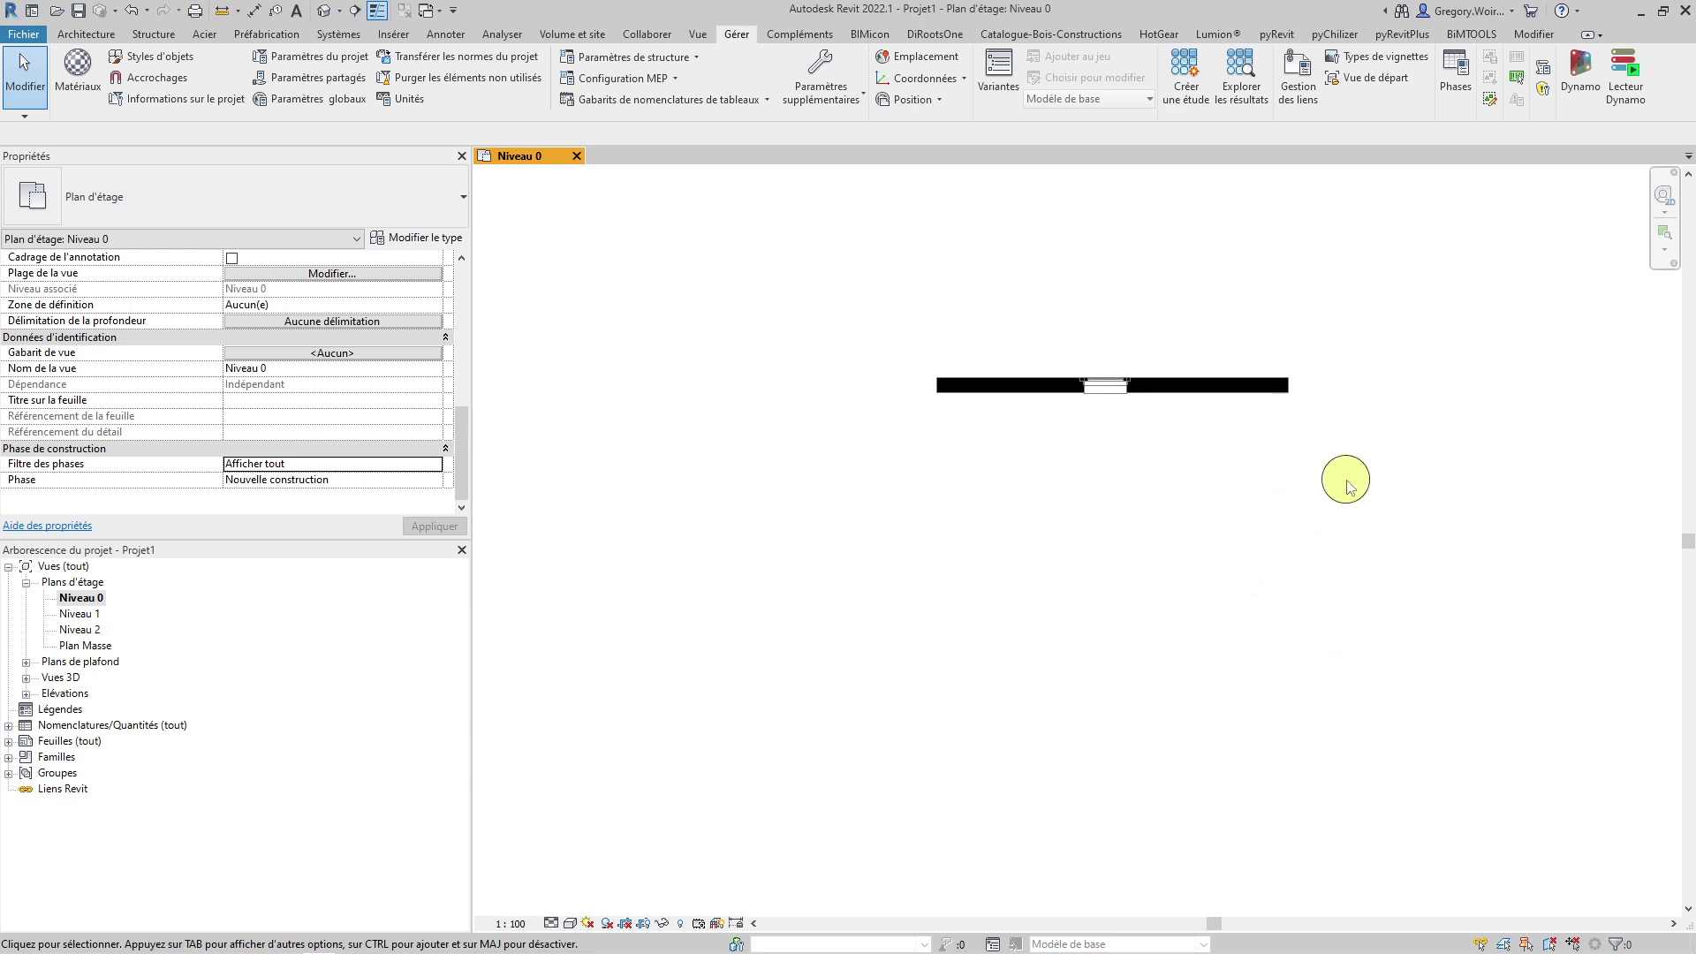
Step: Apply the Composants démolis + nouveaux phase filter to the Nouvelle construction view, and replace it with Composants existants + démolis
{"action": "left_click", "coordinate": [439, 465]}
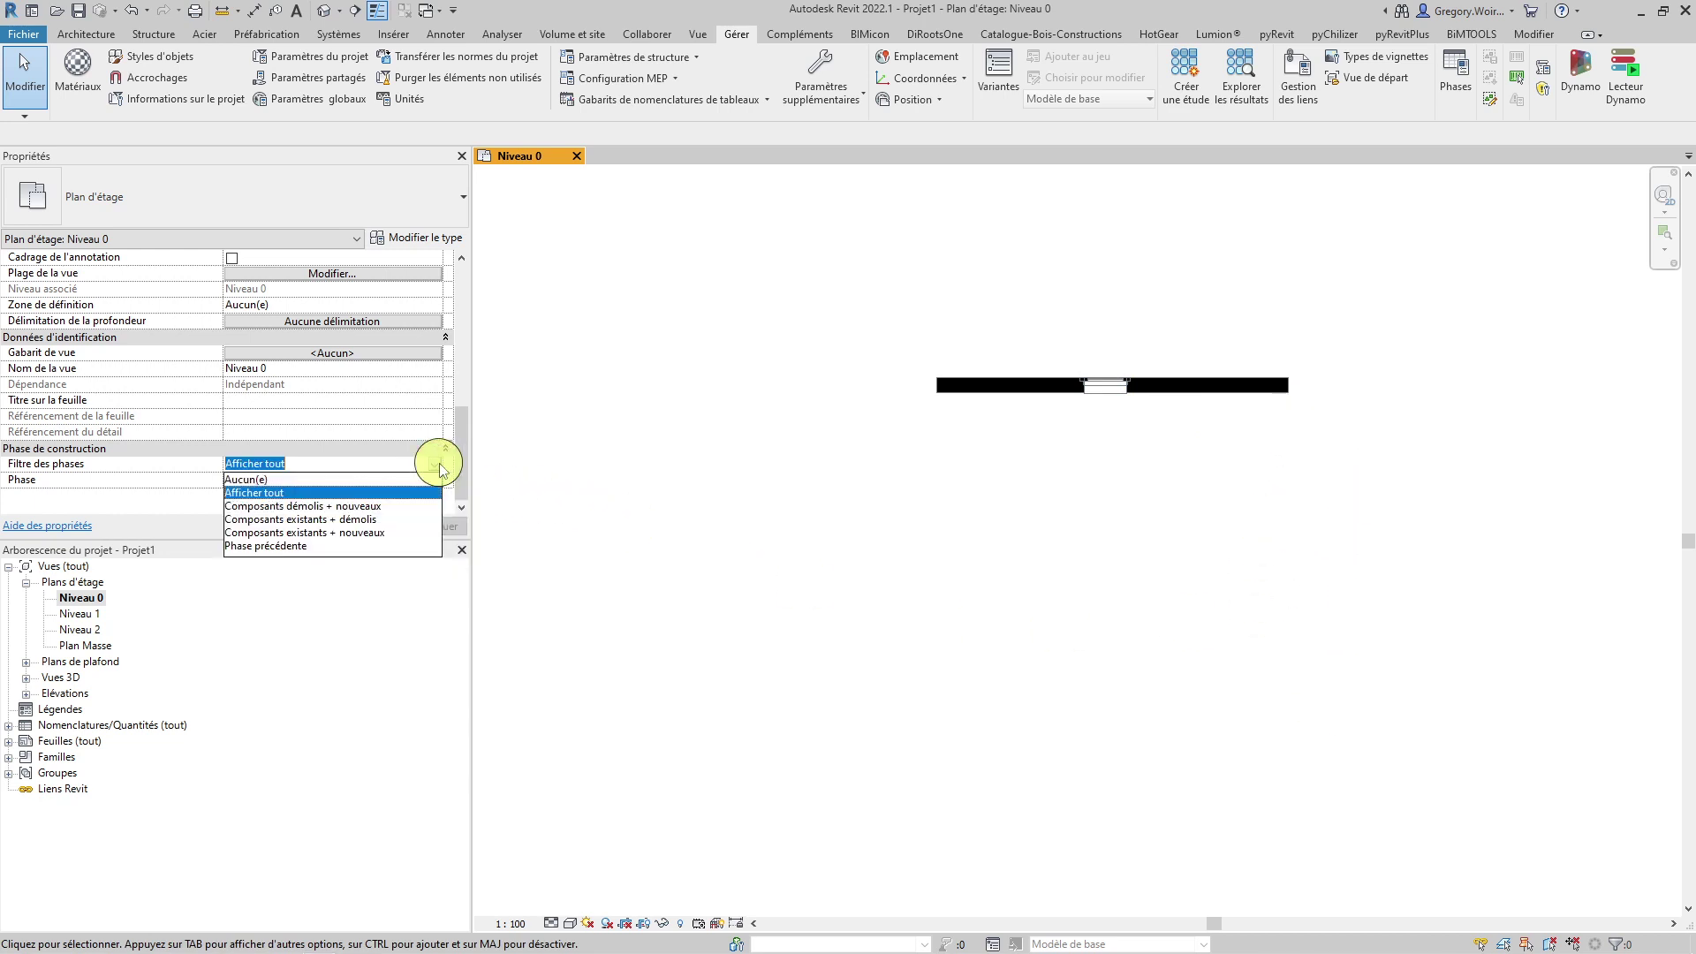
{"action": "left_click", "coordinate": [336, 499]}
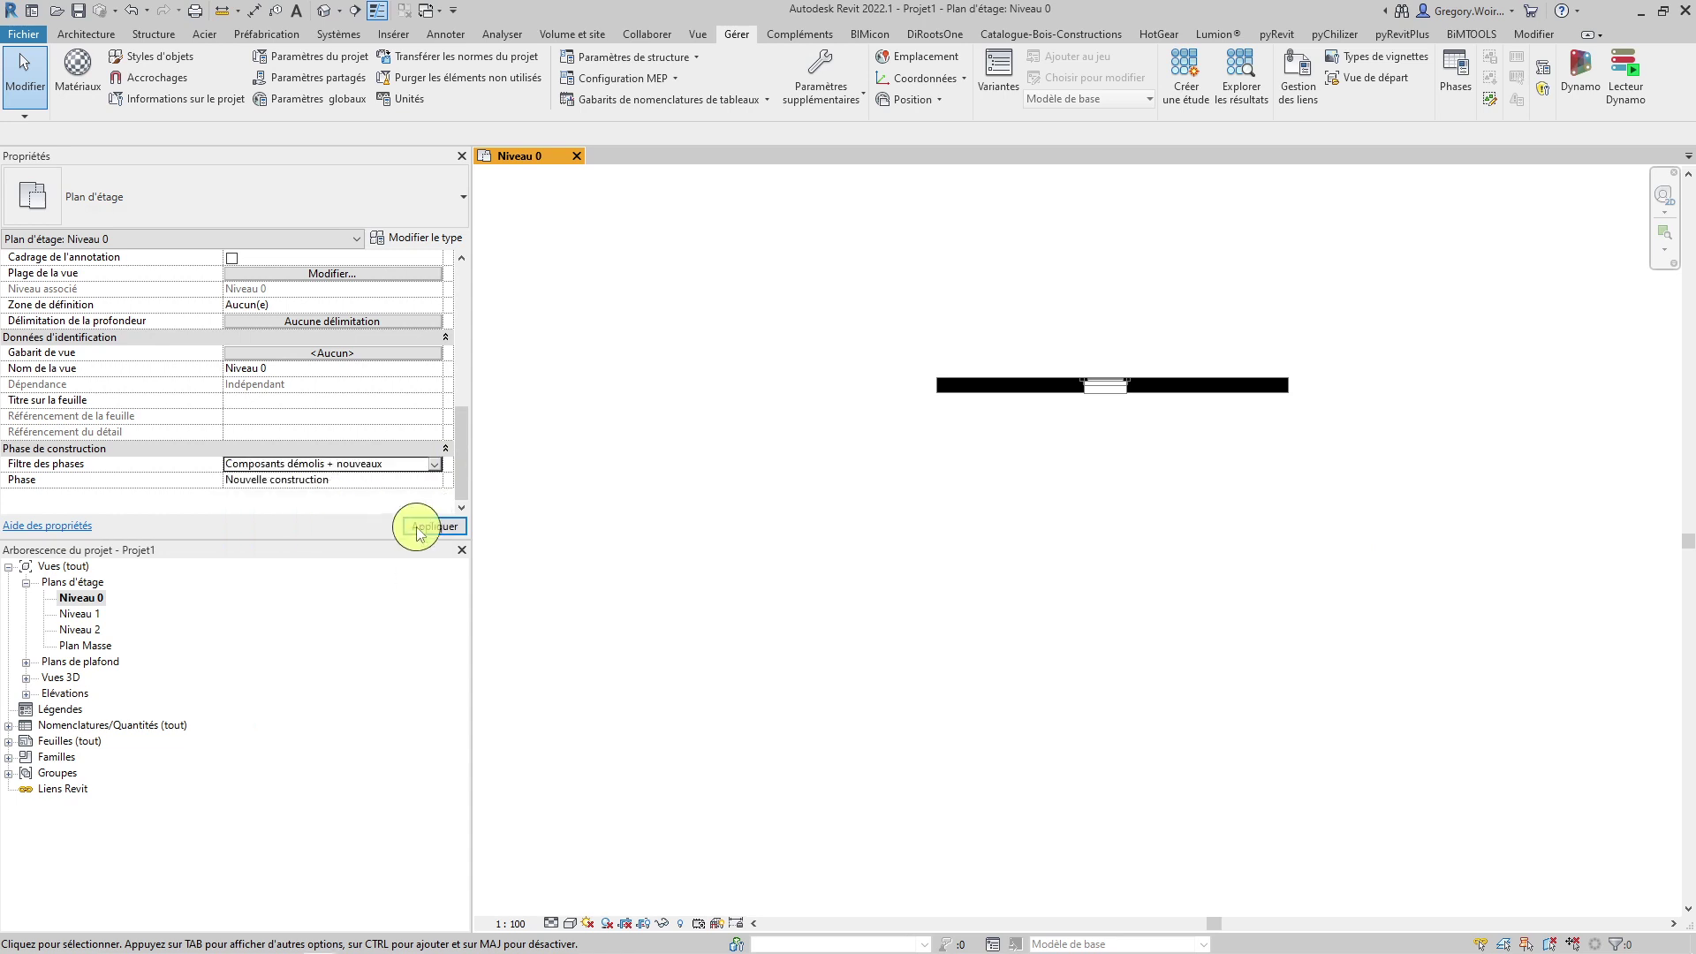
{"action": "left_click", "coordinate": [434, 528]}
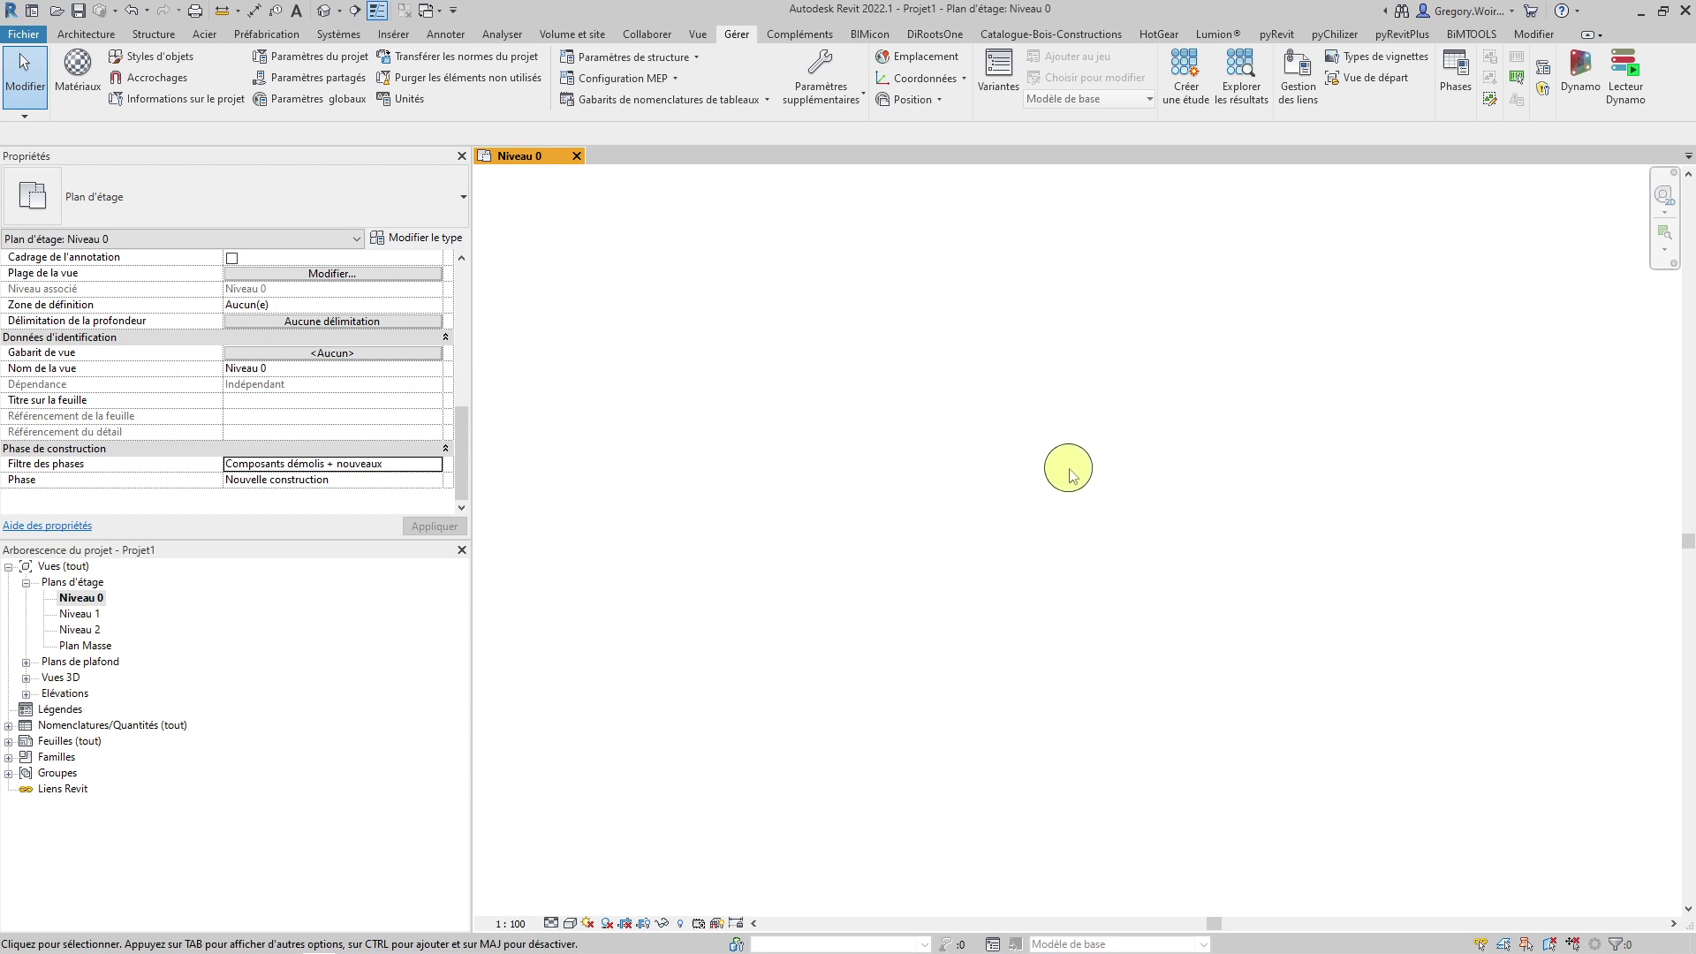
{"action": "left_click", "coordinate": [443, 464]}
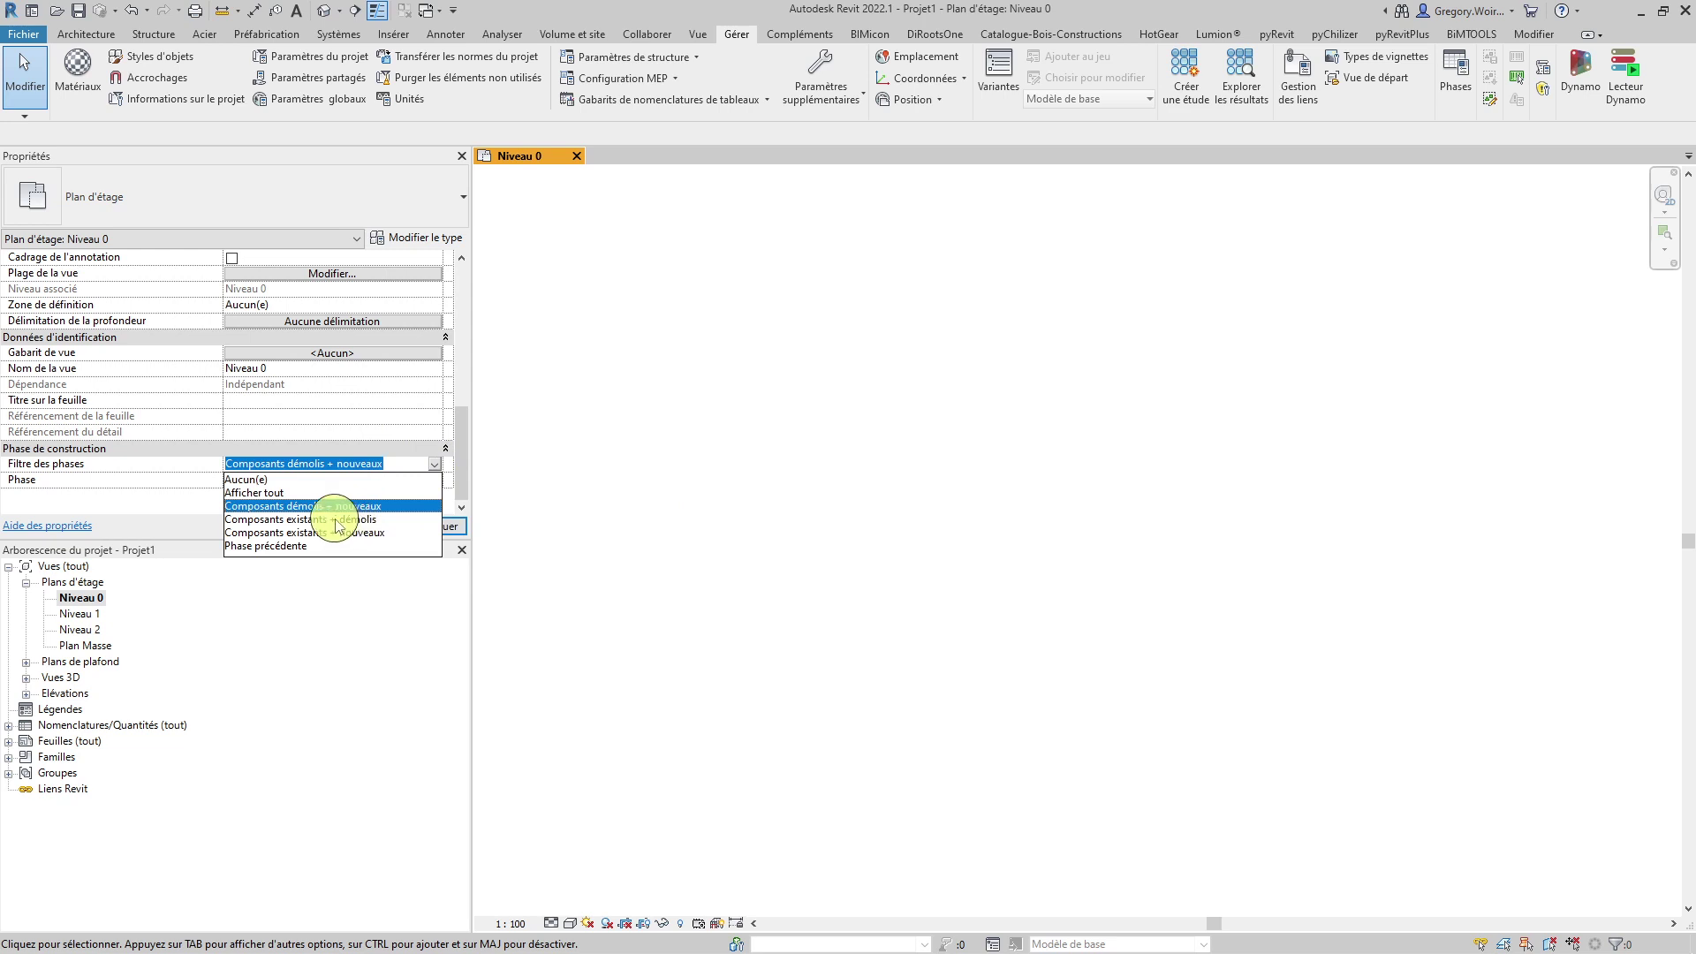
{"action": "left_click", "coordinate": [335, 521]}
{"action": "left_click", "coordinate": [445, 527]}
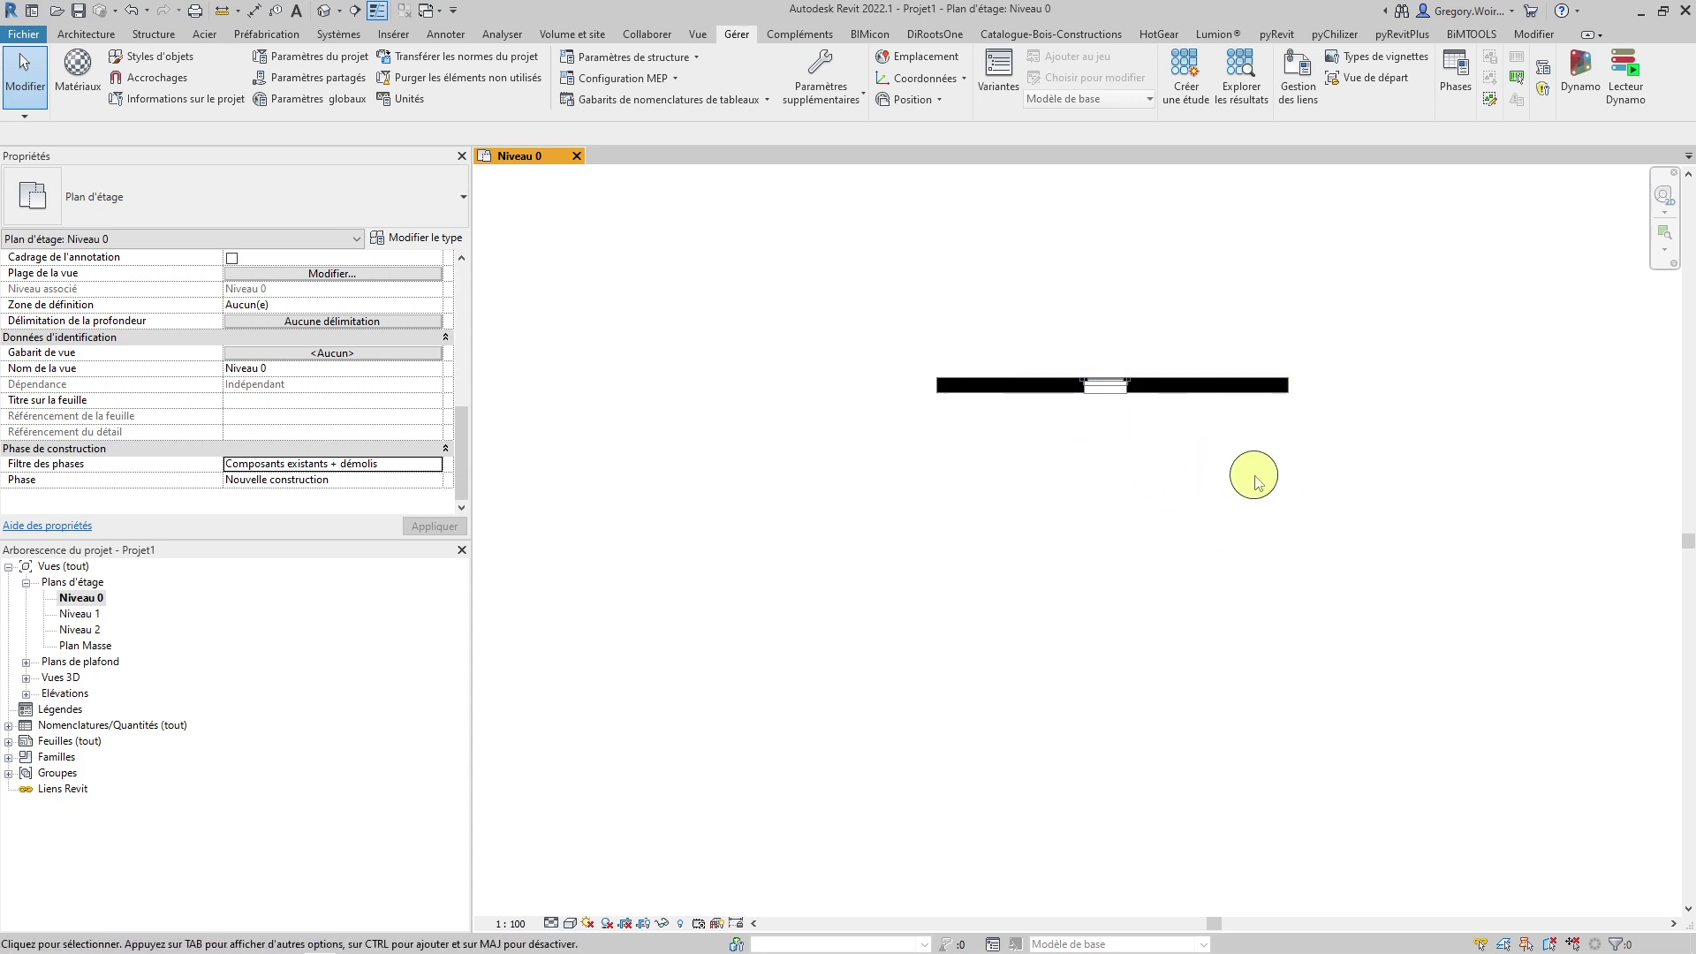
Step: Try the Composants existants + nouveaux and Phase précédente phase filters in turn on the Nouvelle construction view
{"action": "left_click", "coordinate": [433, 466]}
{"action": "left_click", "coordinate": [283, 555]}
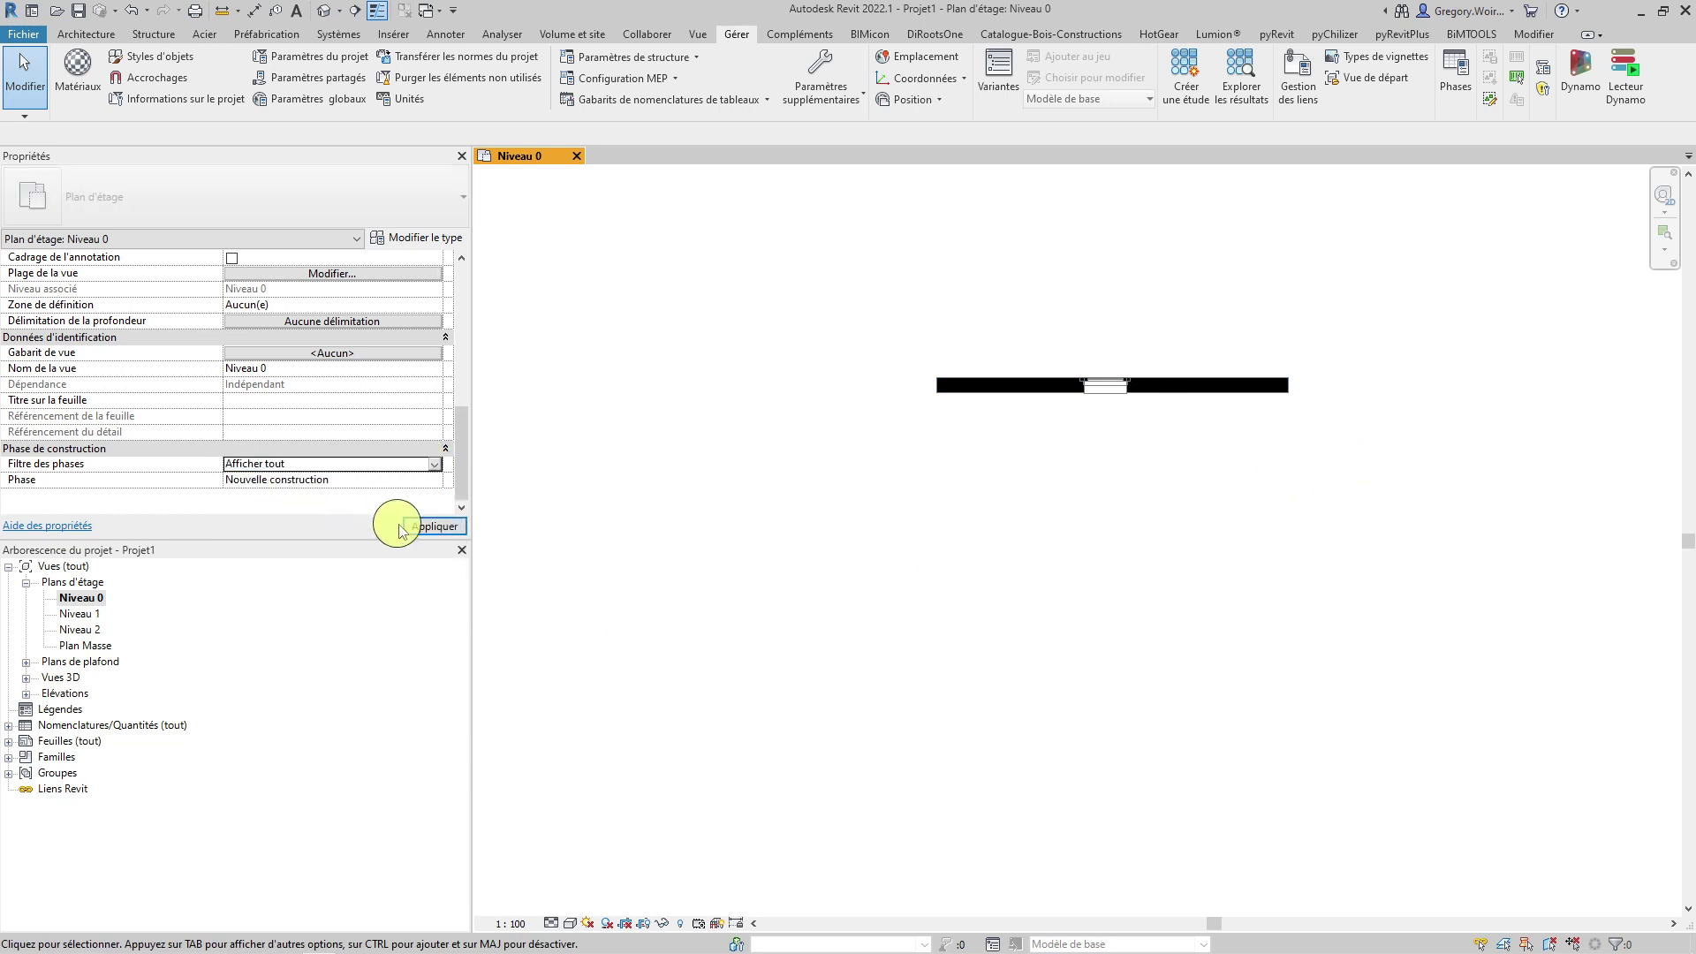
{"action": "left_click", "coordinate": [435, 466]}
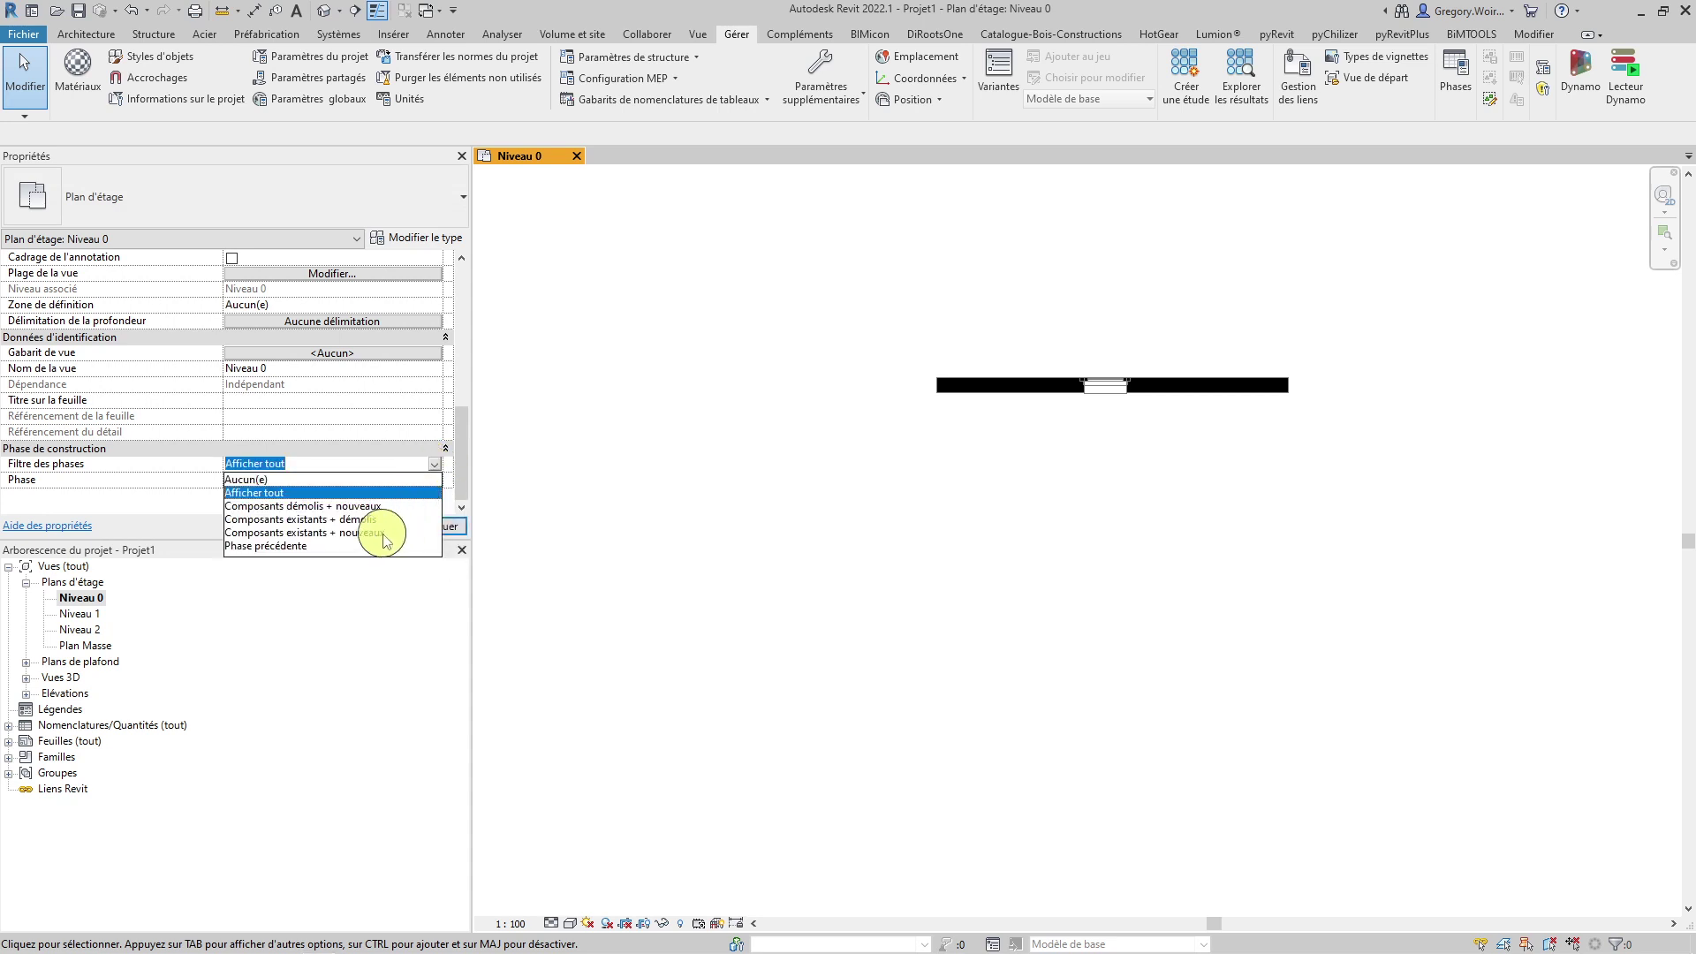
{"action": "left_click", "coordinate": [291, 533]}
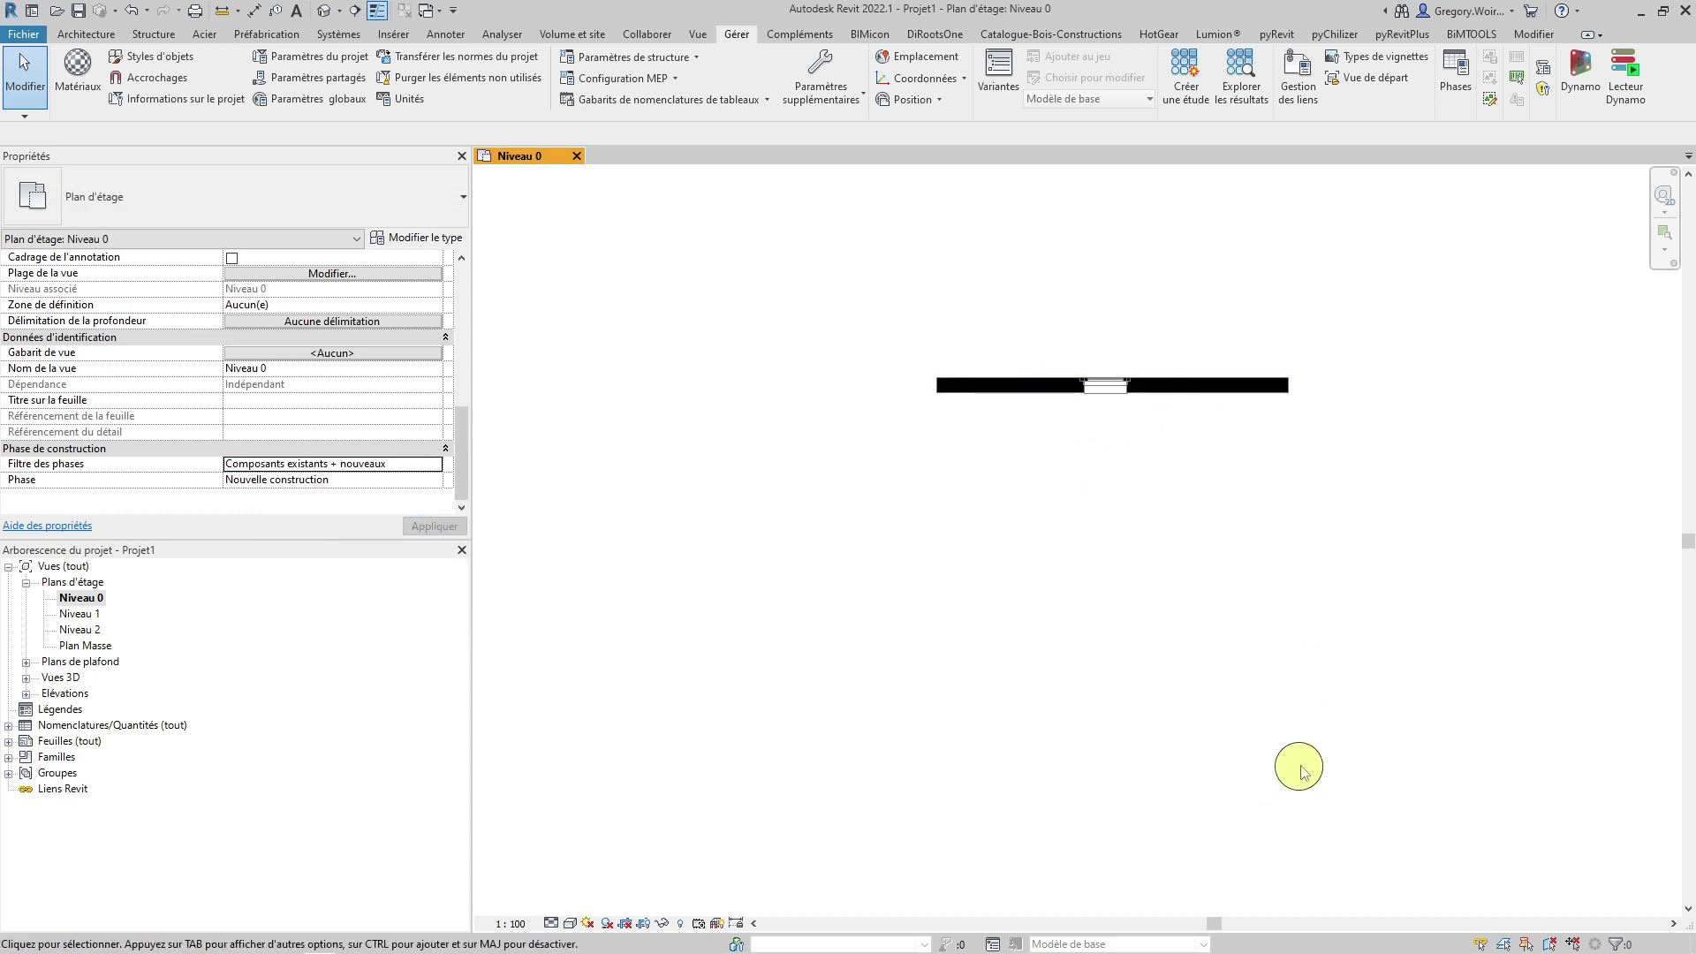
{"action": "left_click", "coordinate": [433, 466]}
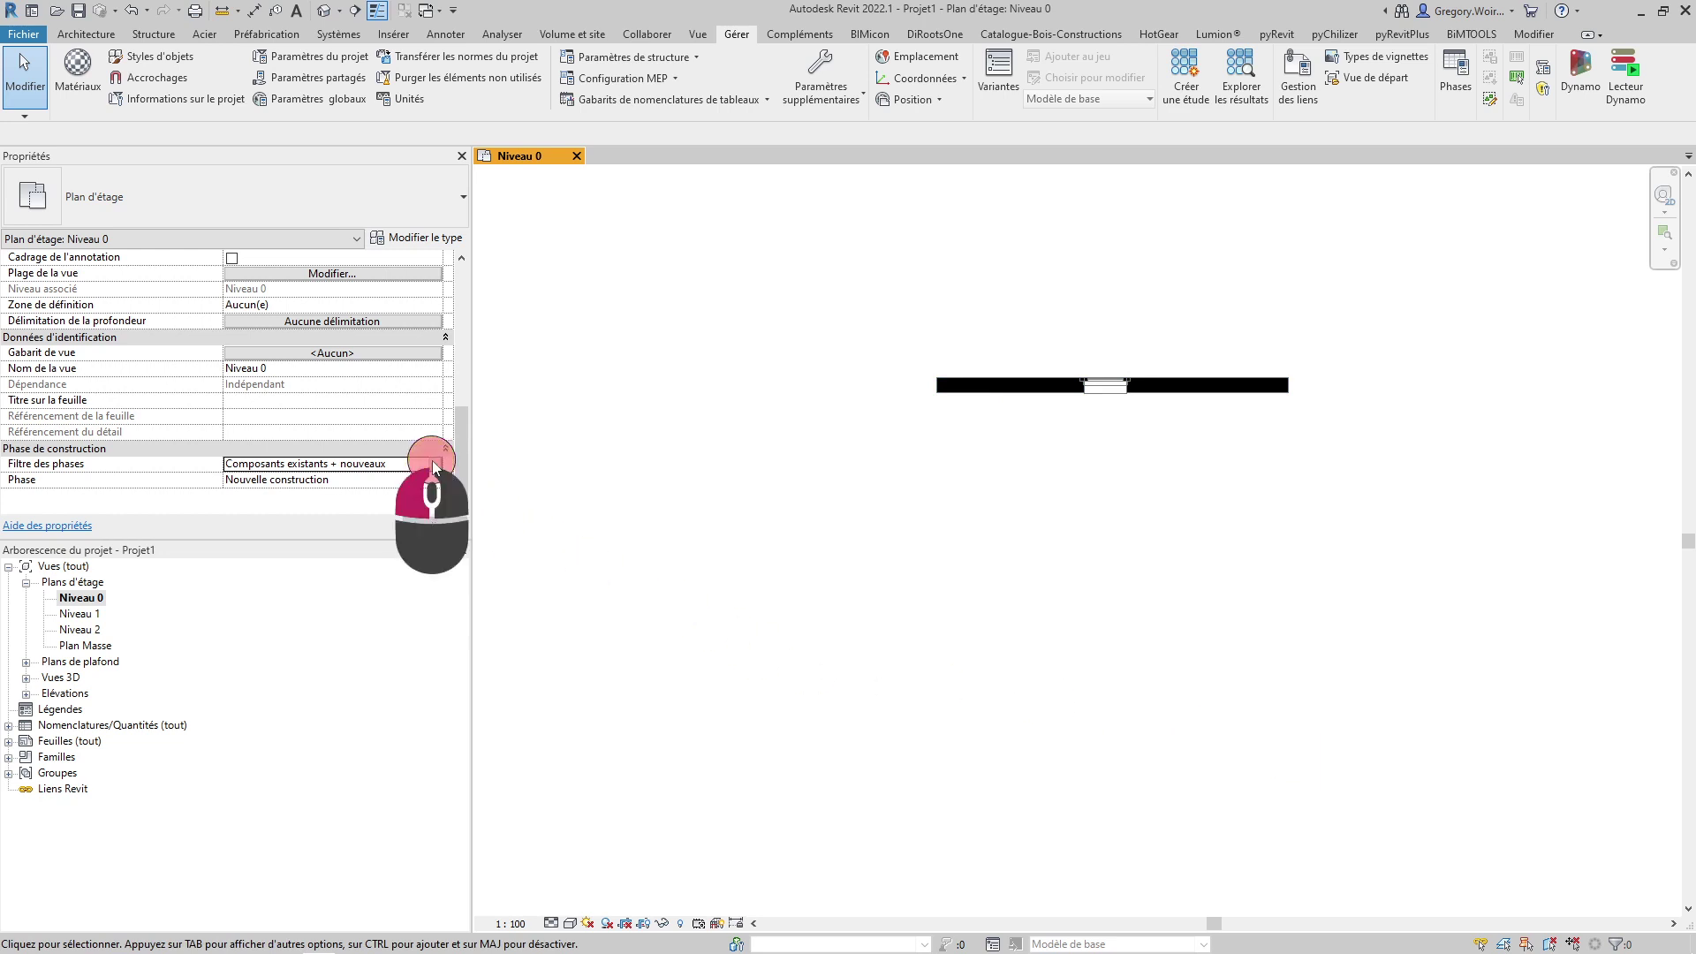
{"action": "left_click", "coordinate": [292, 545]}
{"action": "left_click", "coordinate": [446, 527]}
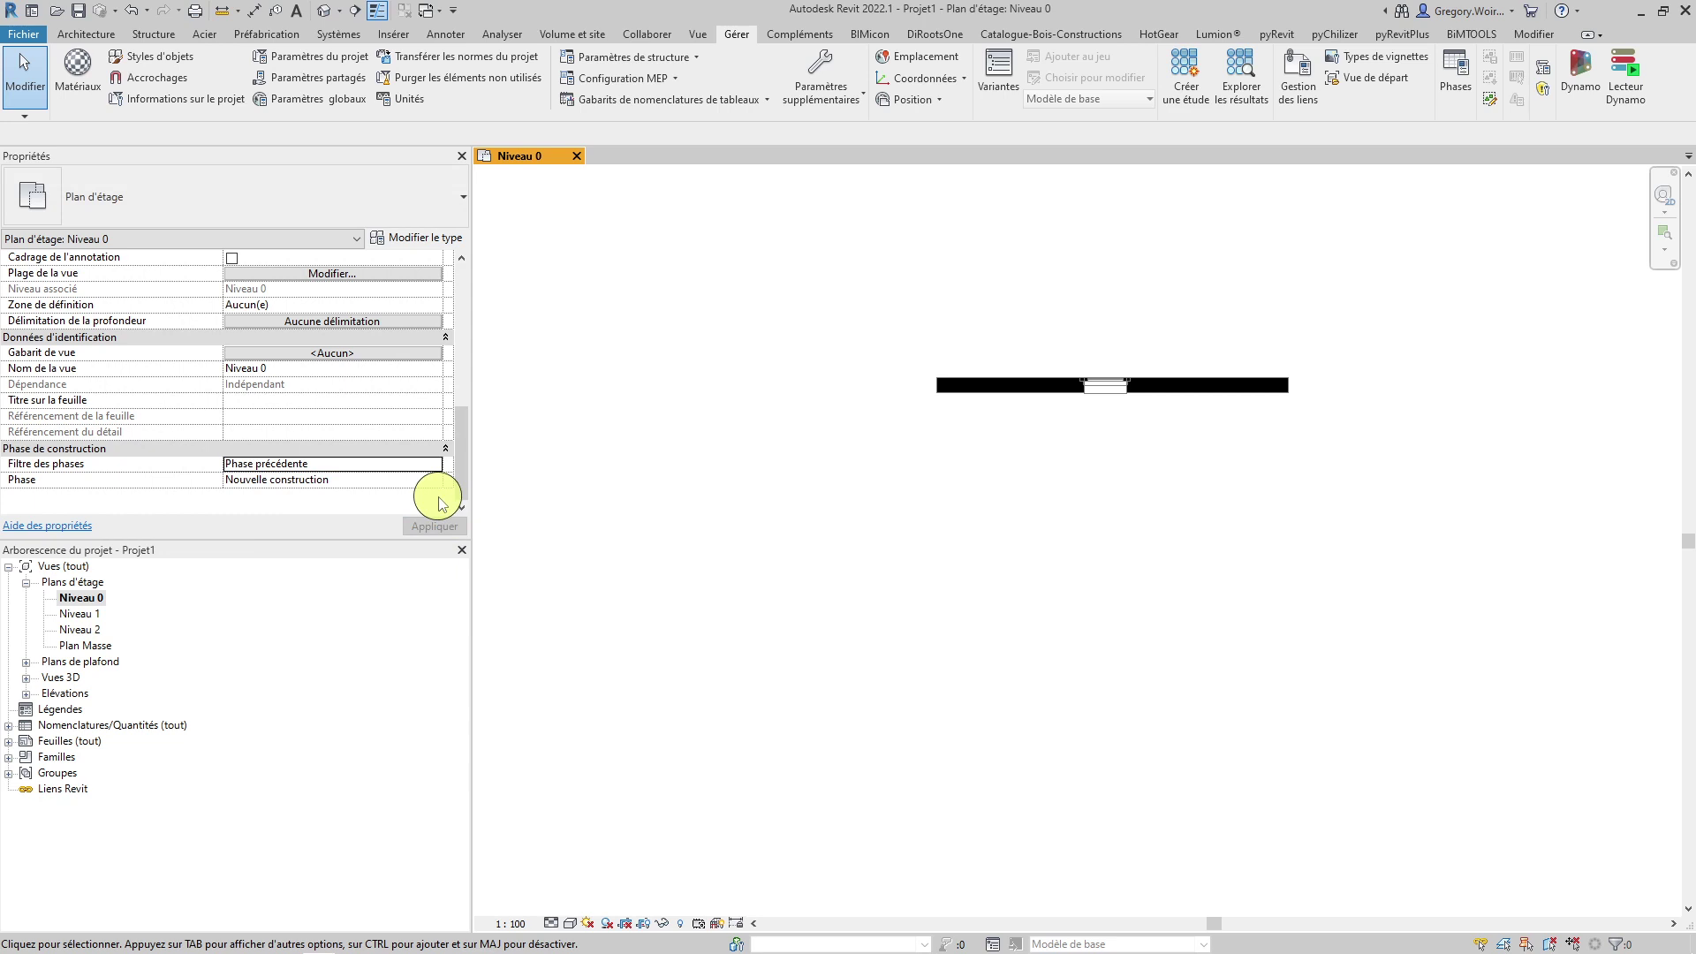
Step: Return the Niveau 0 view's phase to Démolition and set its phase filter to Composants existants + démolis
{"action": "left_click", "coordinate": [436, 483]}
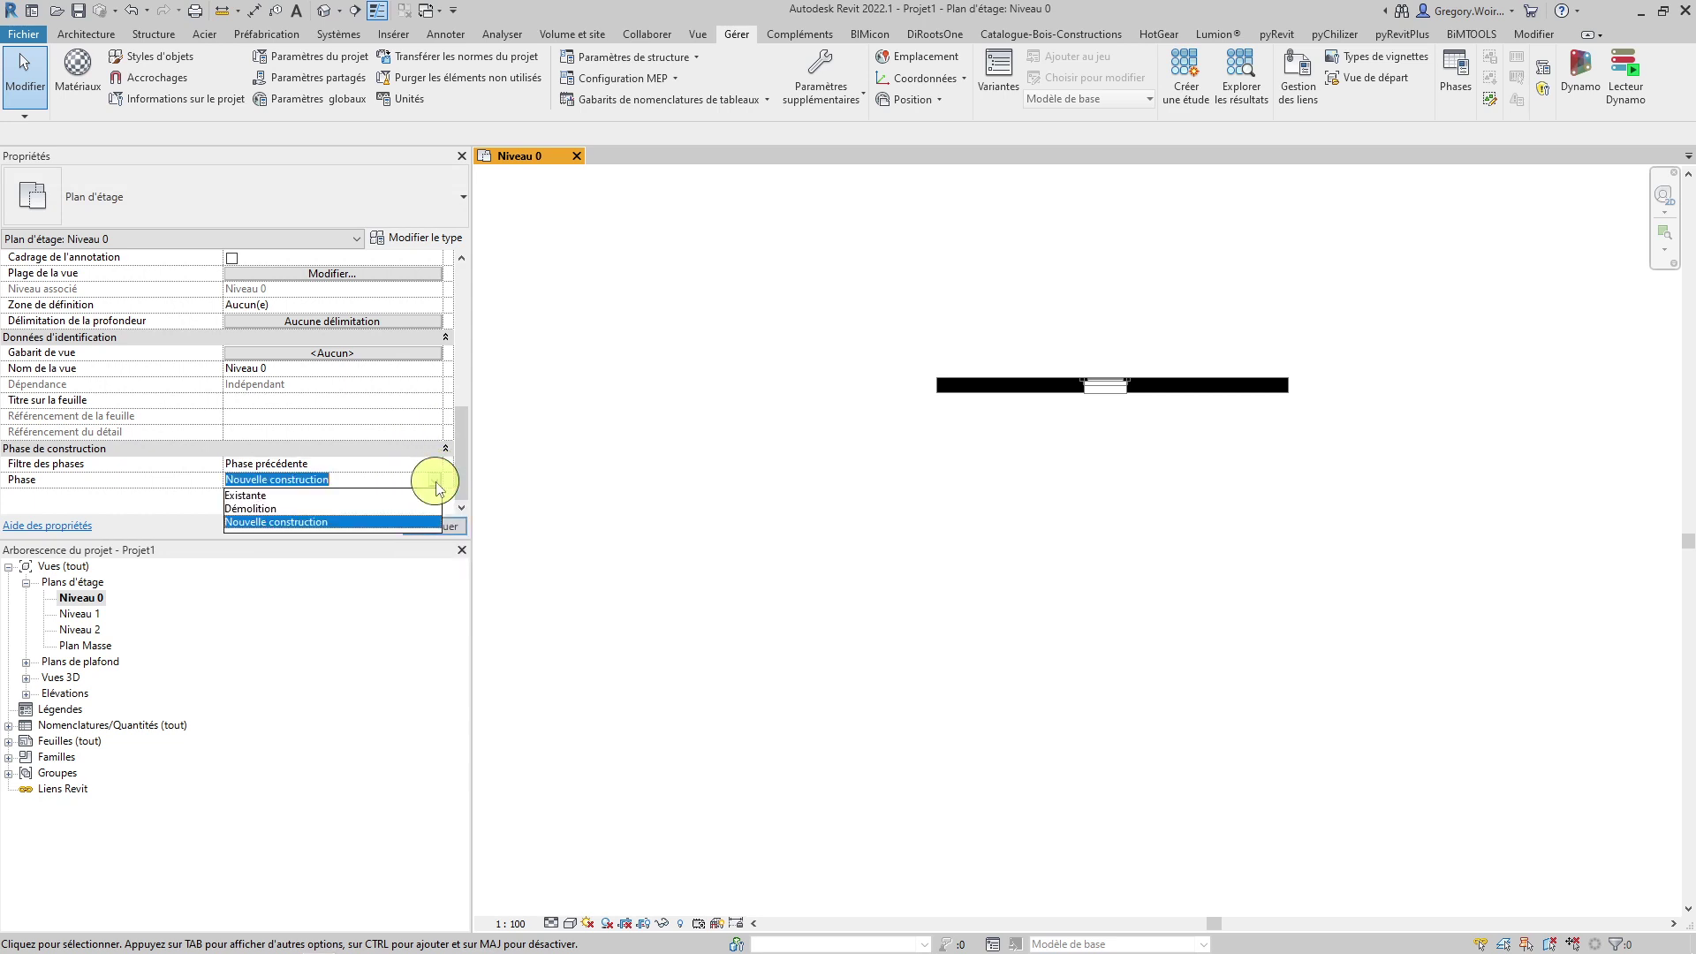
{"action": "left_click", "coordinate": [344, 509]}
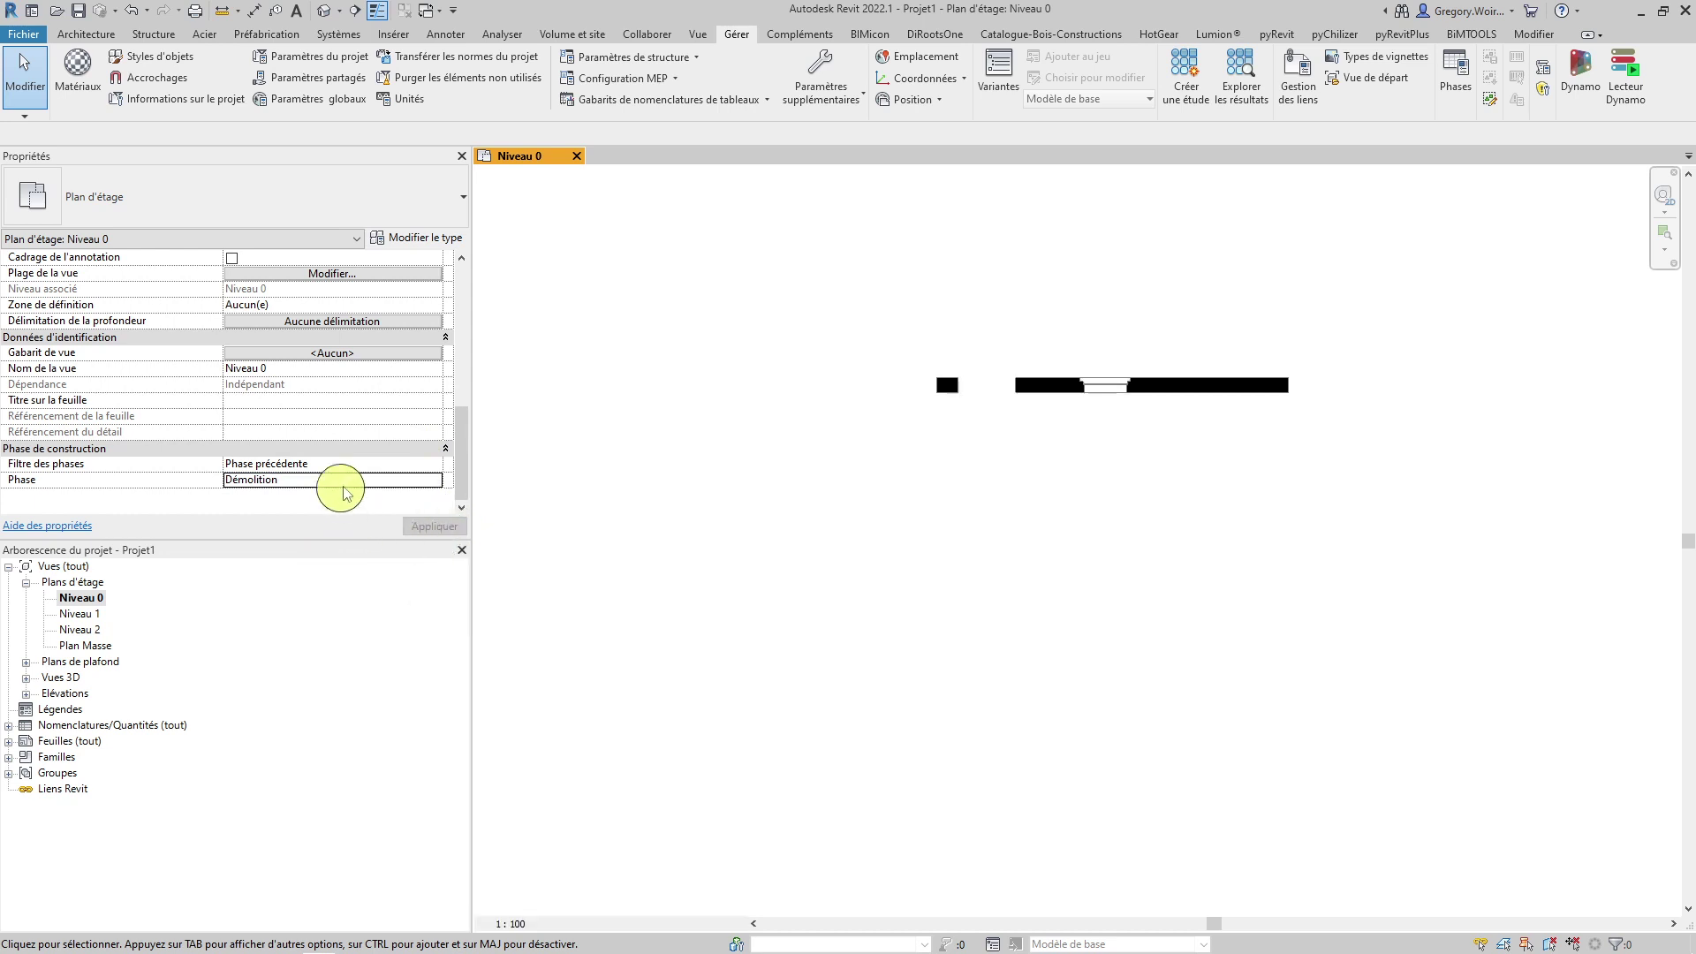
{"action": "left_click", "coordinate": [436, 464]}
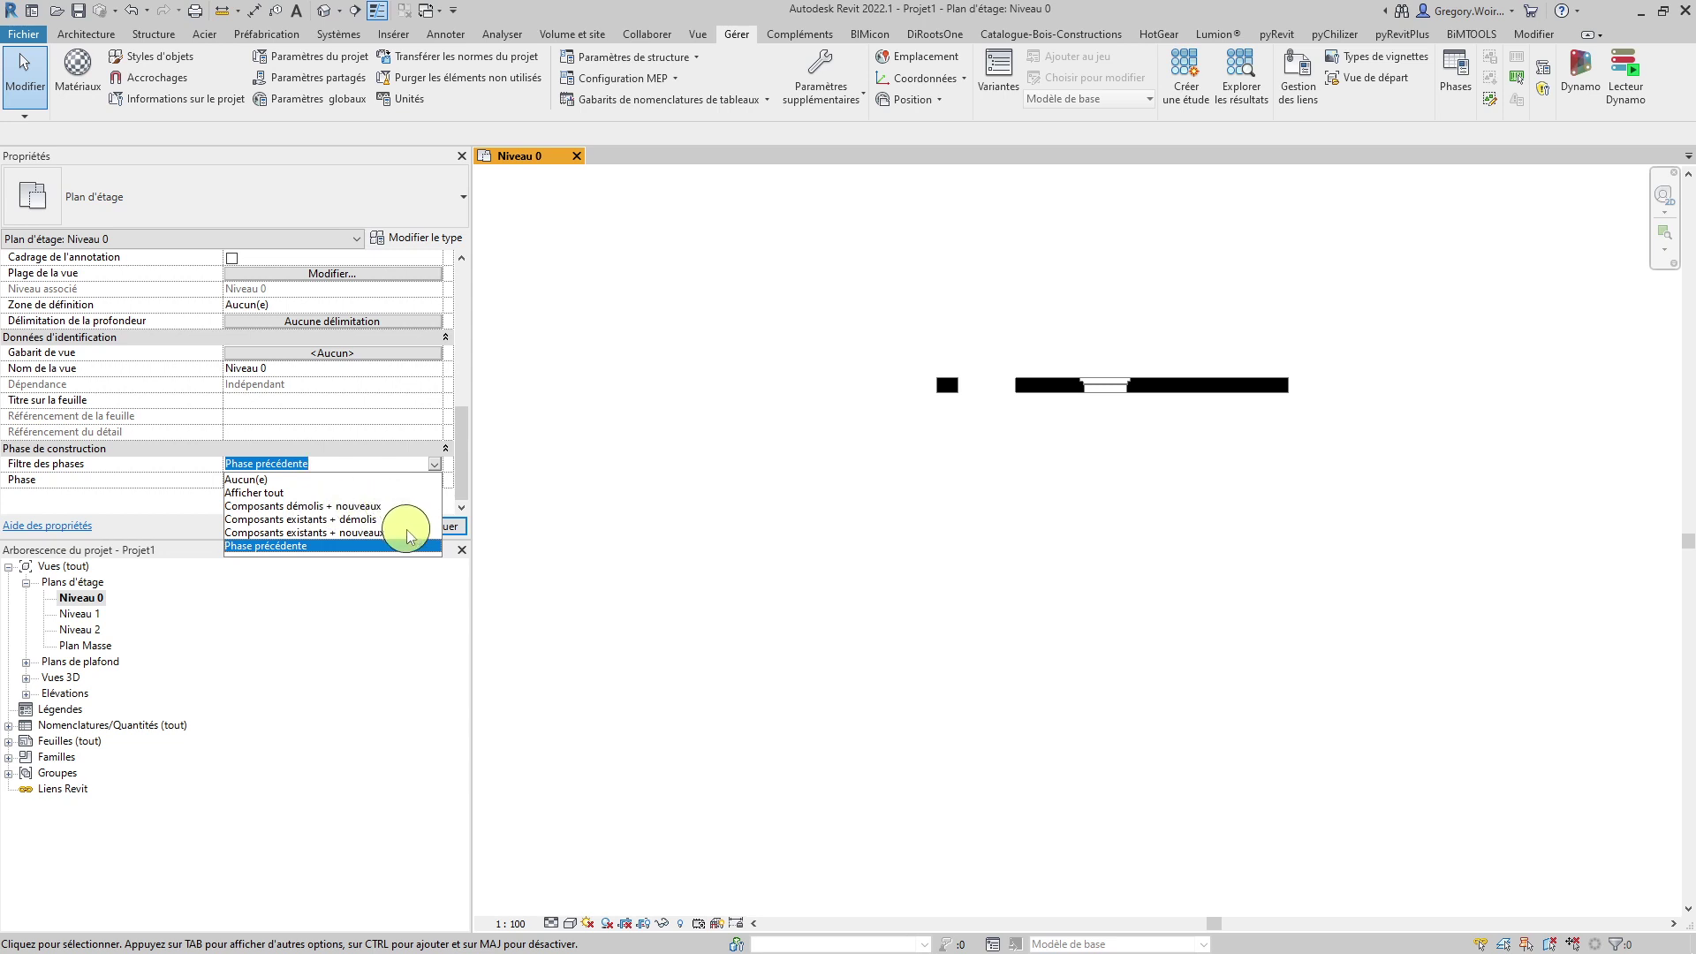
{"action": "left_click", "coordinate": [354, 519]}
{"action": "left_click", "coordinate": [433, 525]}
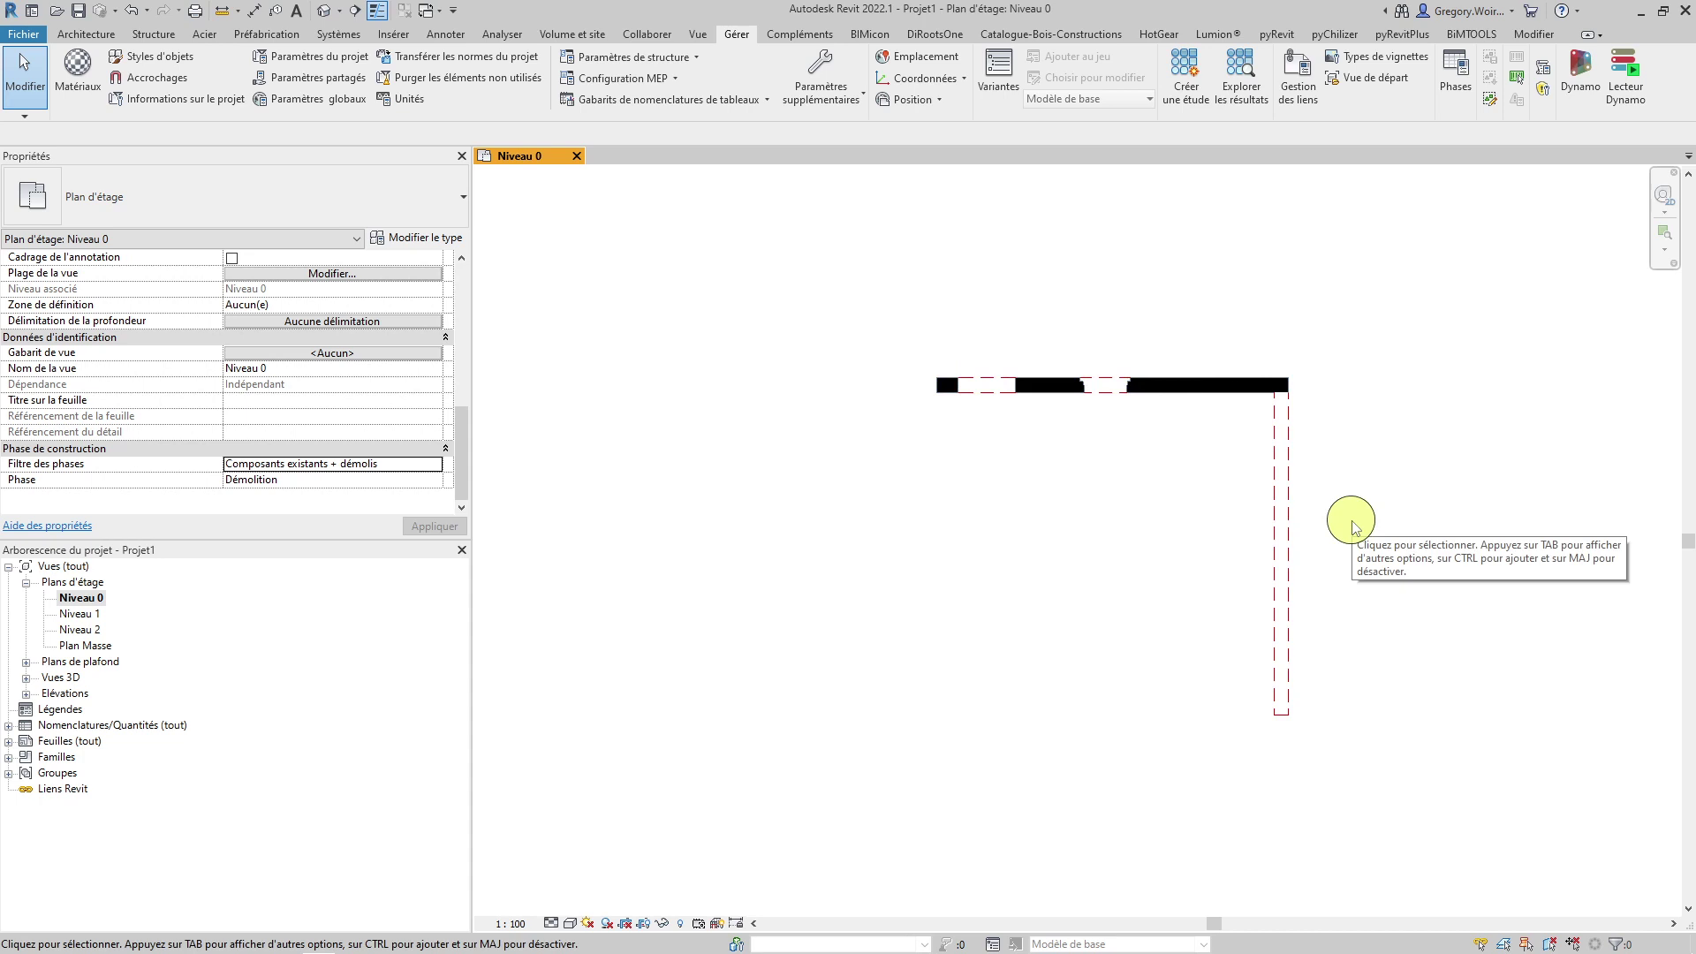
Step: Open the {3D} view and bring the wall closer
{"action": "left_click", "coordinate": [25, 677]}
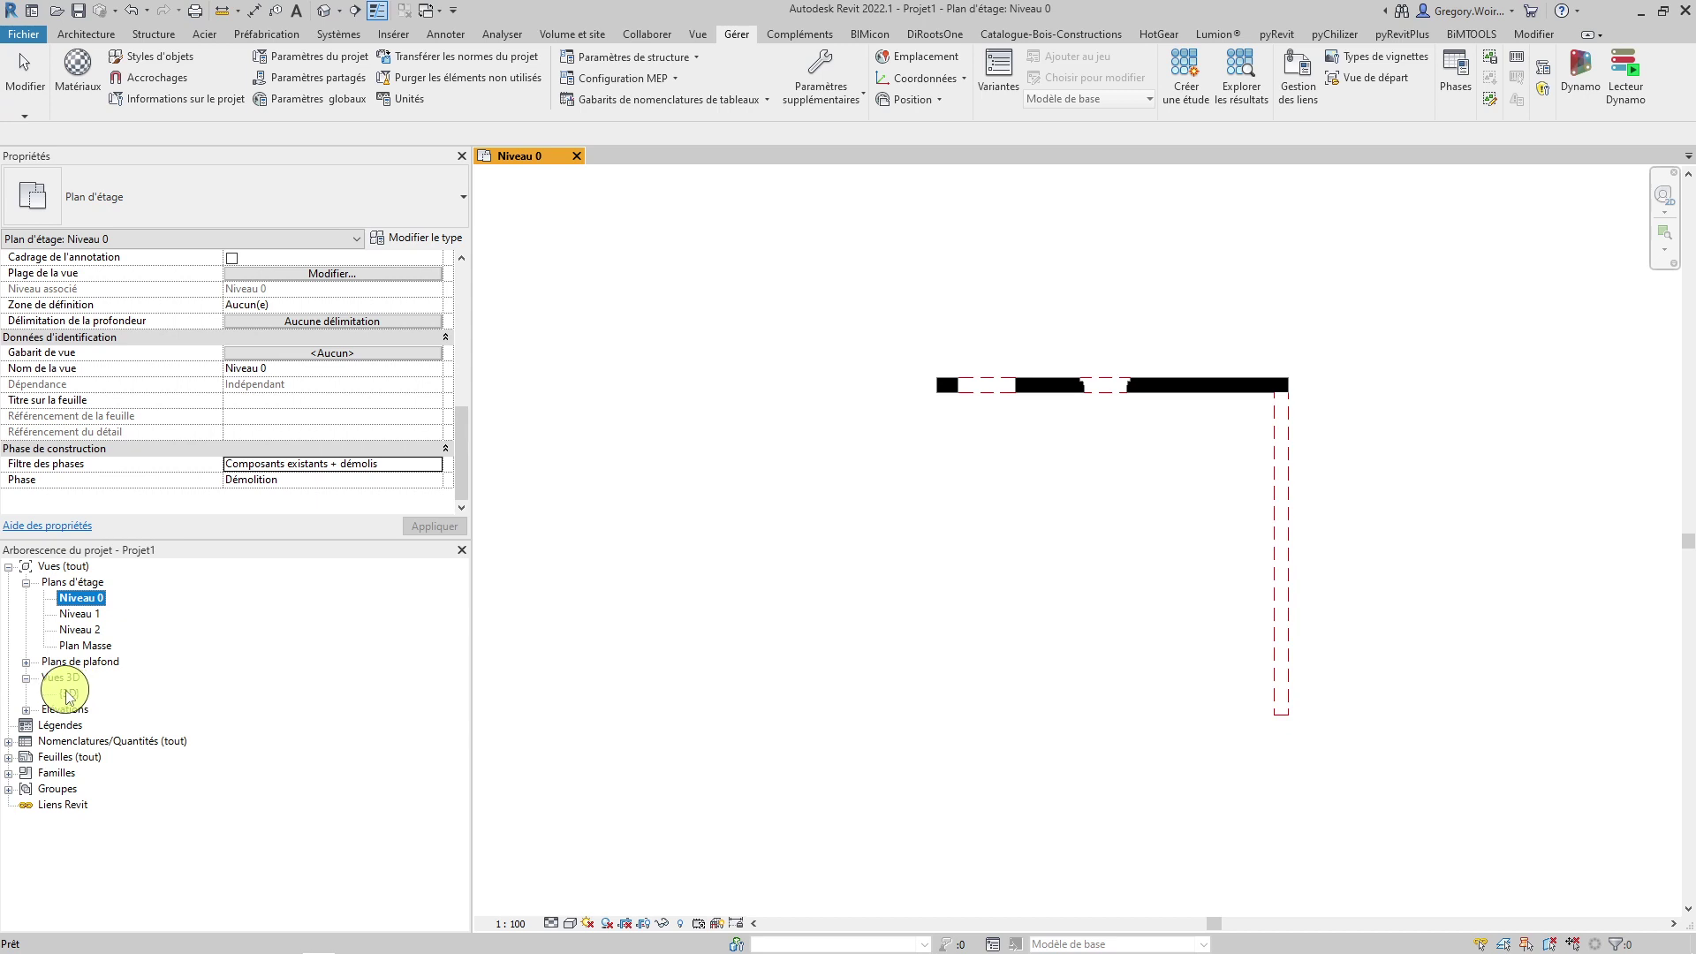
{"action": "left_click", "coordinate": [62, 693]}
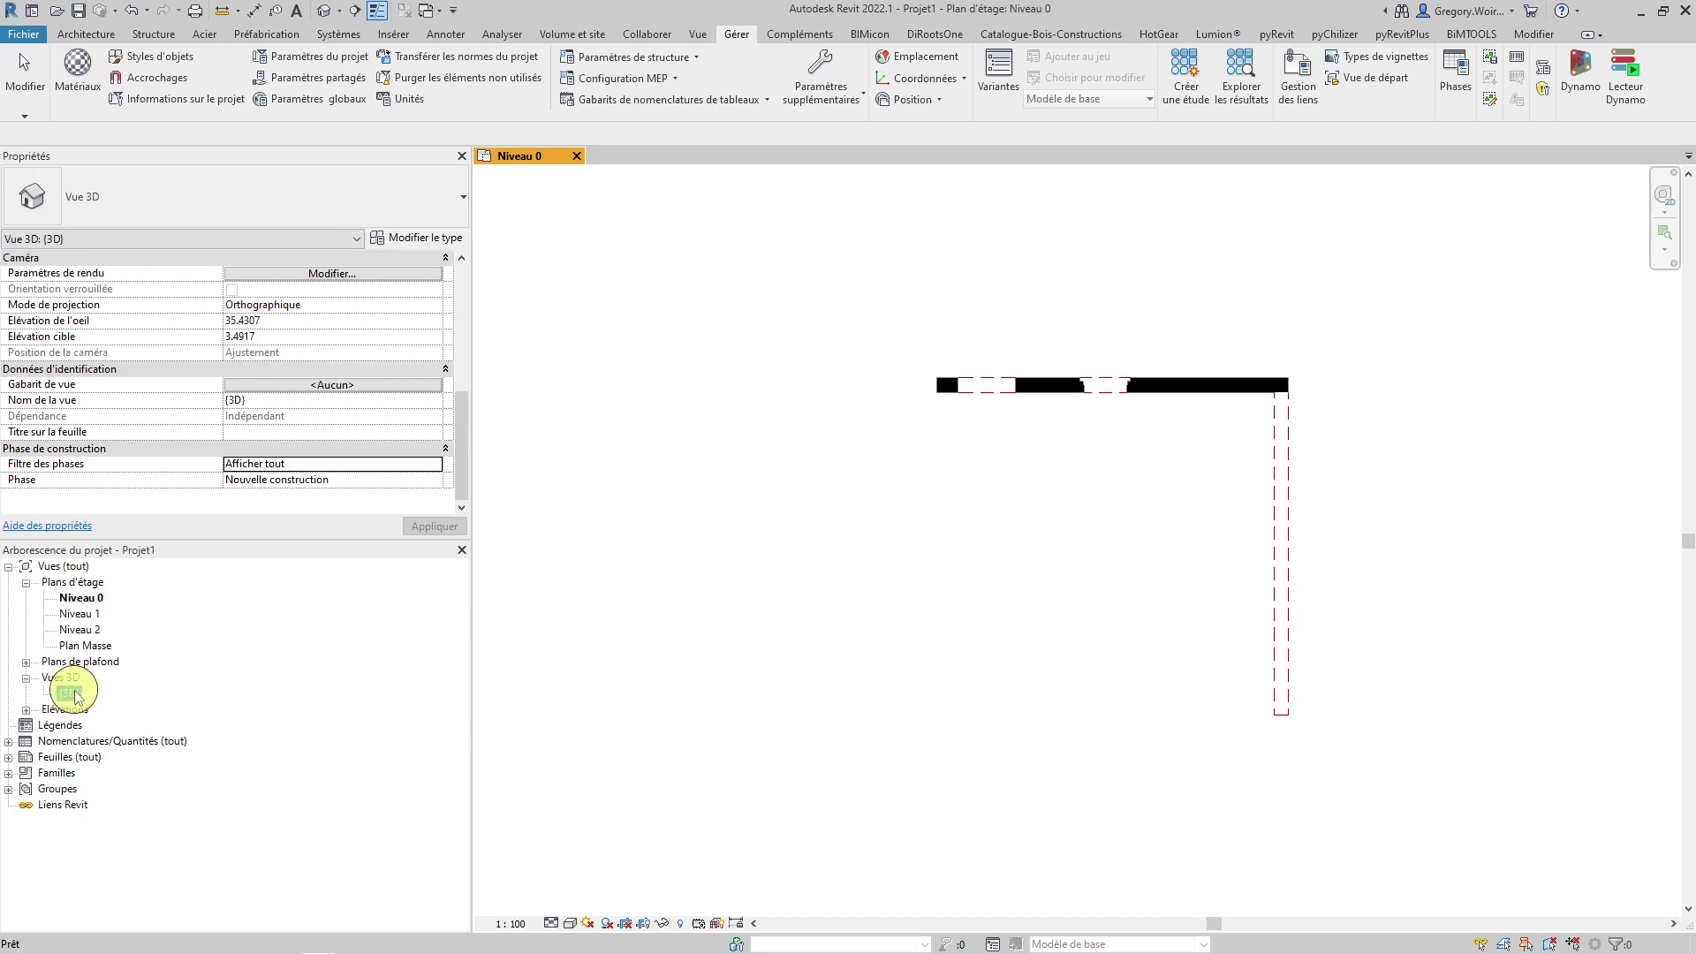
{"action": "double_click", "coordinate": [71, 694]}
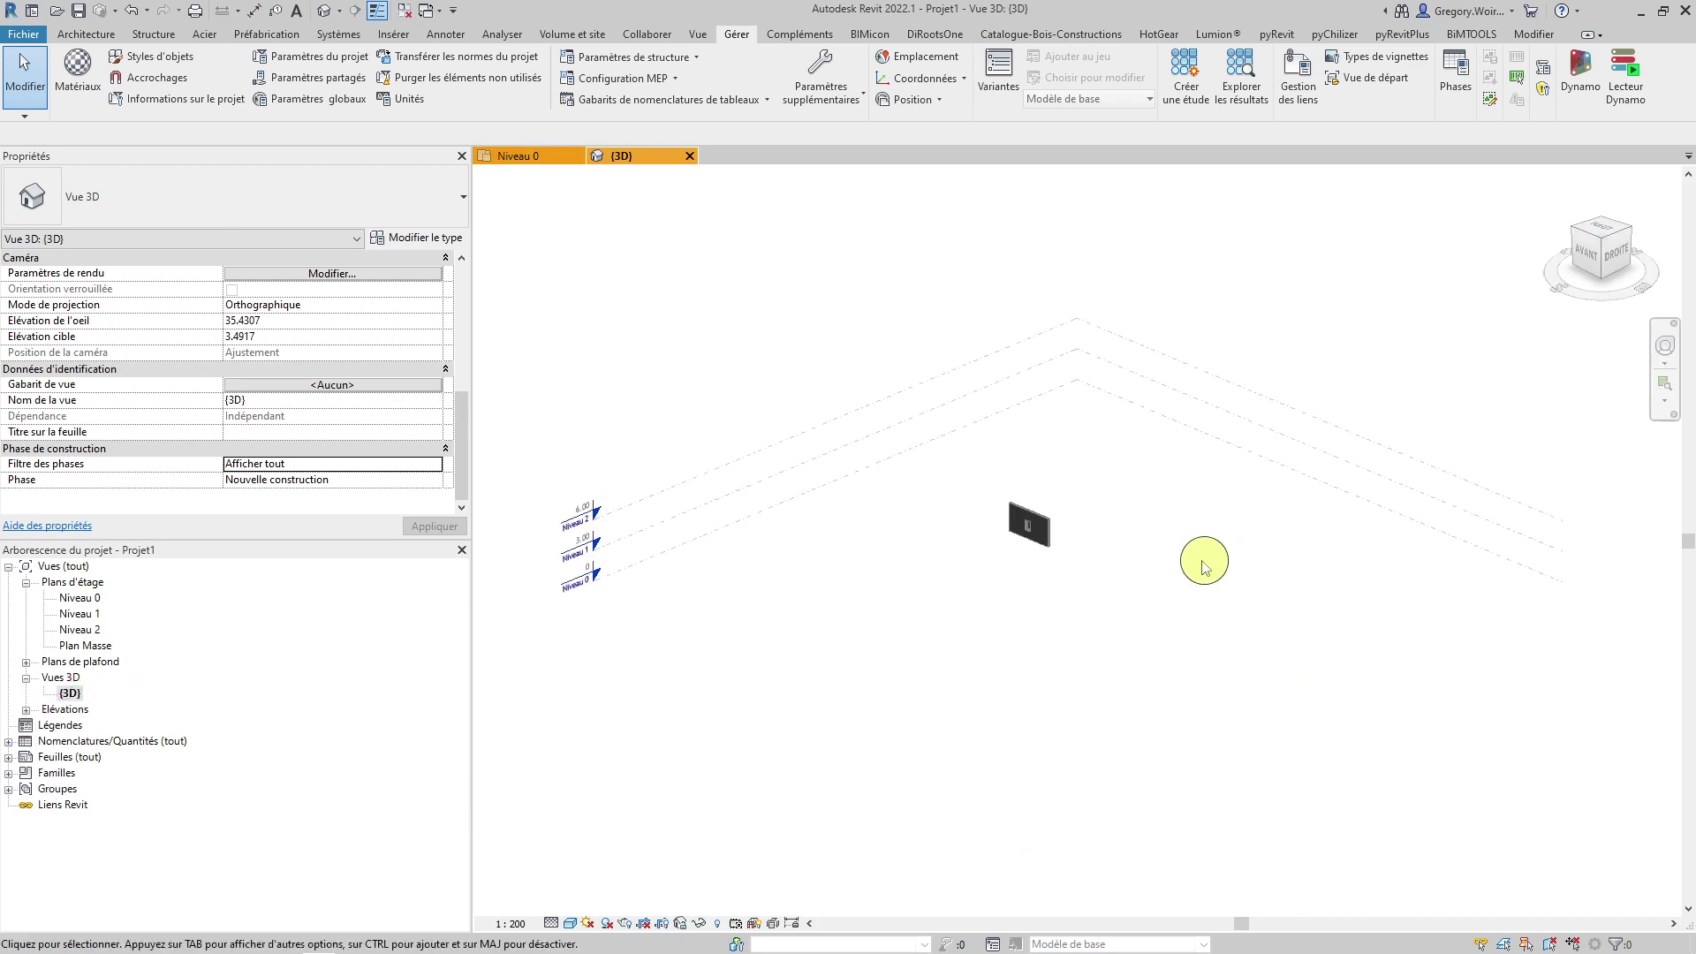
{"action": "scroll", "coordinate": [892, 530], "scroll_direction": "up", "scroll_amount": 6}
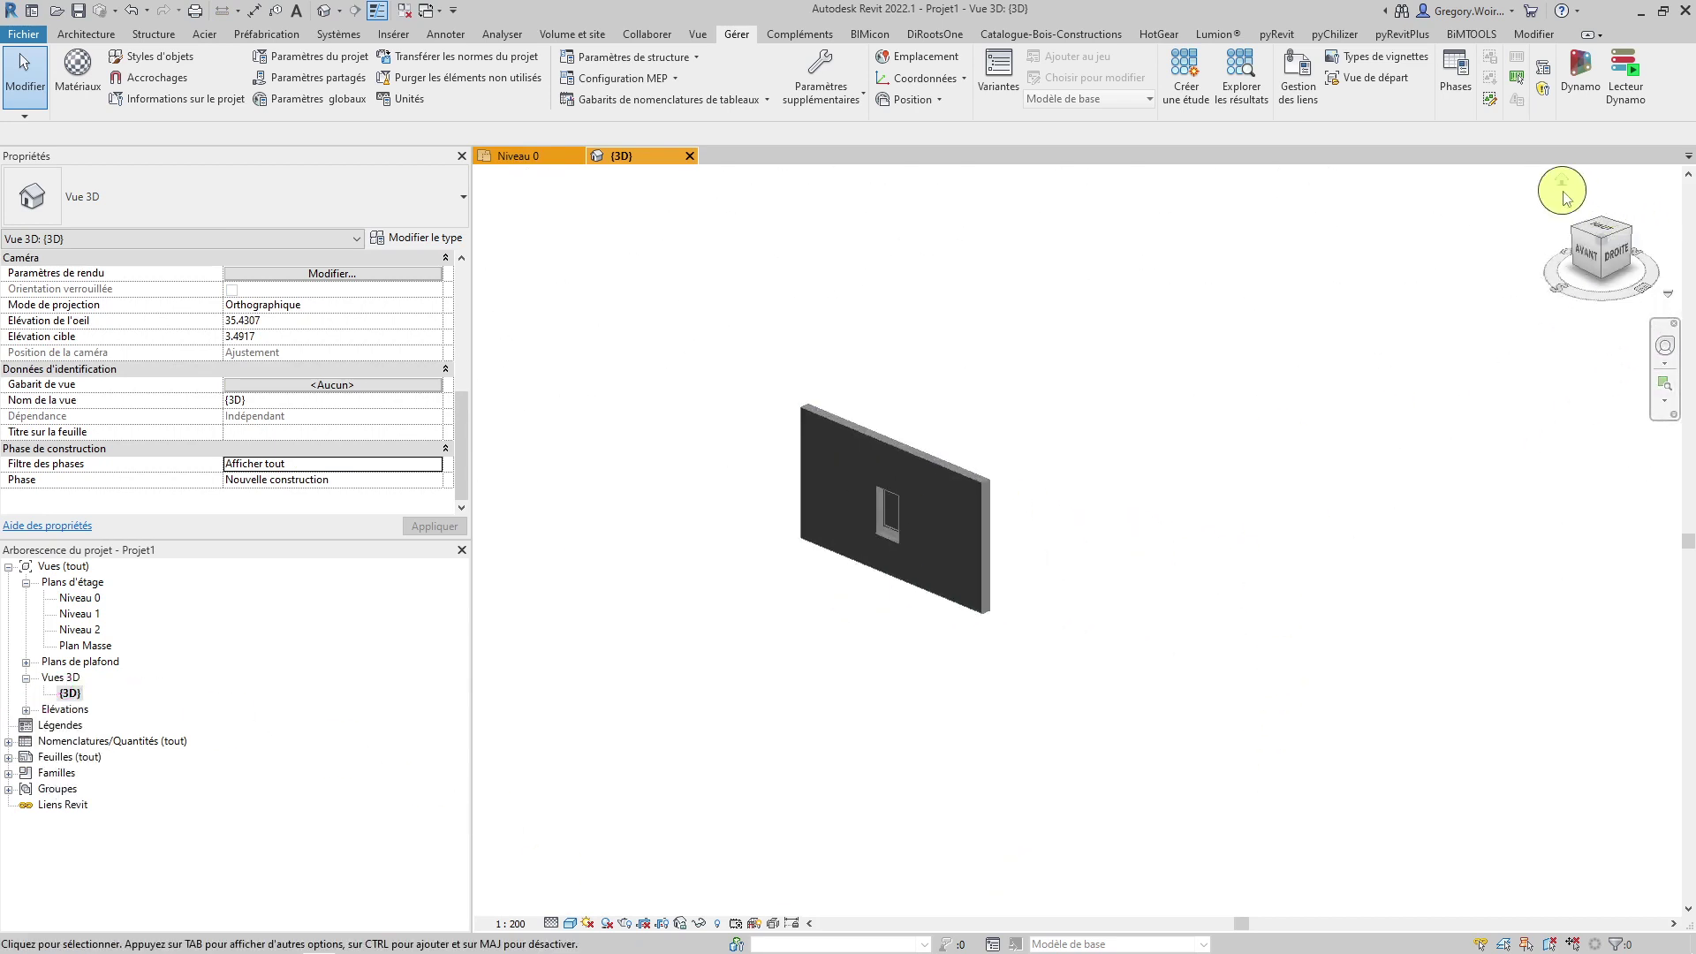
Step: Set the {3D} view's phase to Existante and turn the model to show the inner faces of both walls
{"action": "left_click", "coordinate": [431, 479]}
{"action": "left_click", "coordinate": [380, 493]}
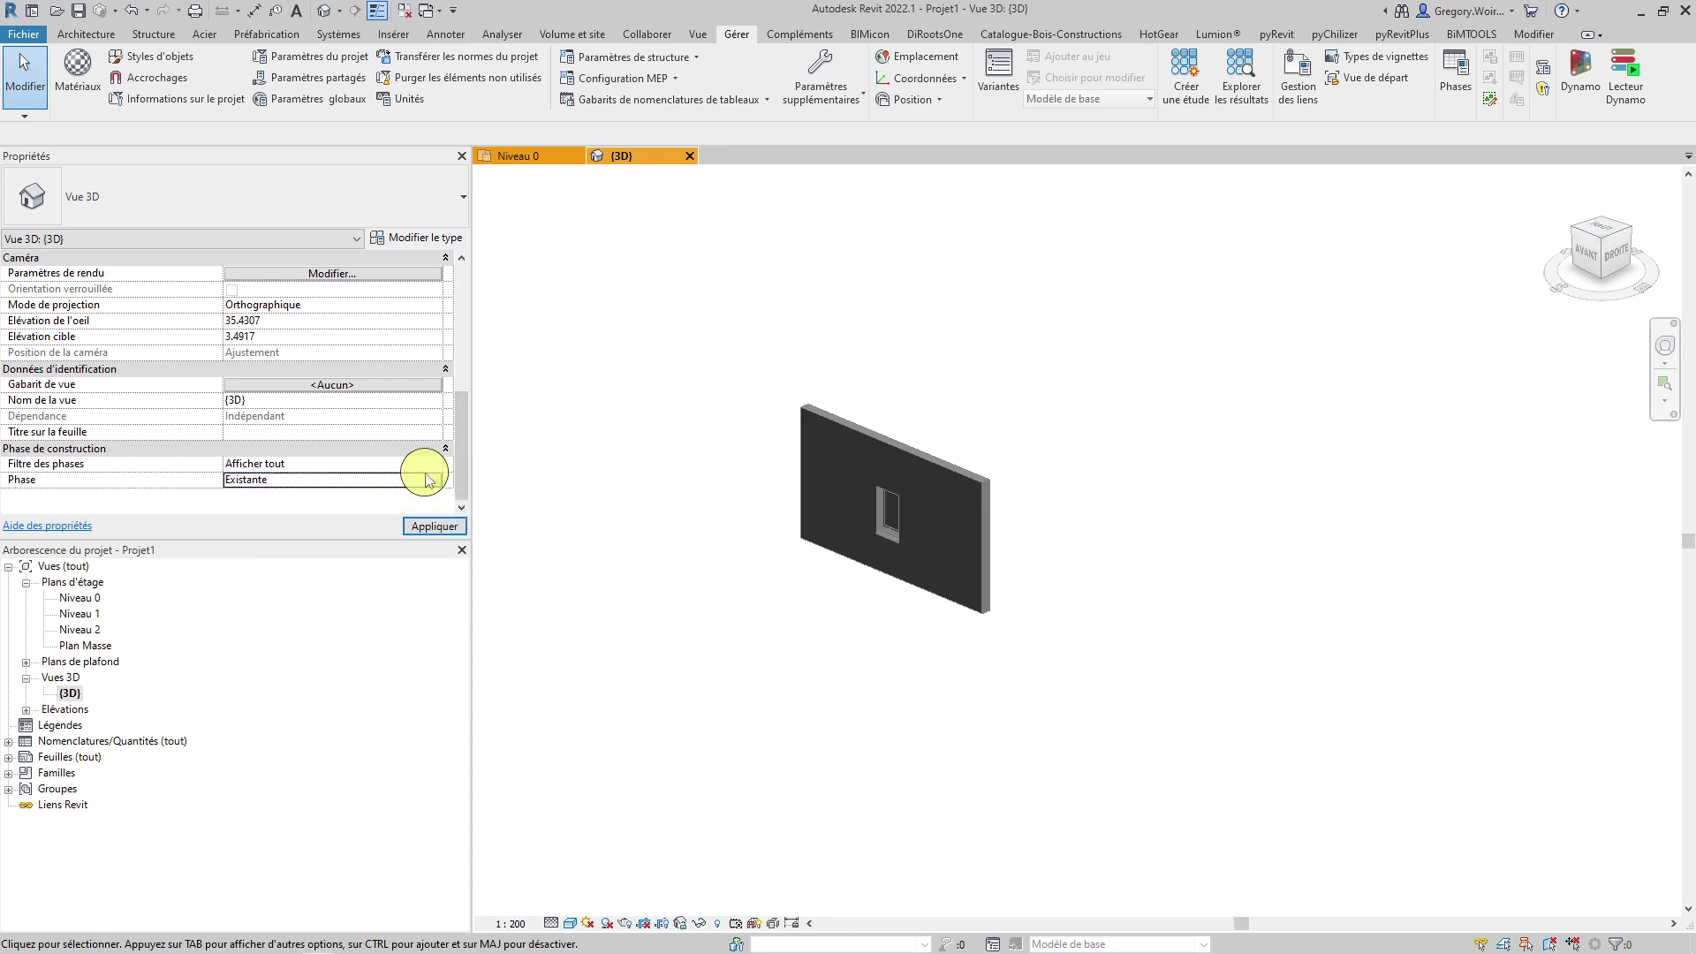
{"action": "left_click", "coordinate": [435, 525]}
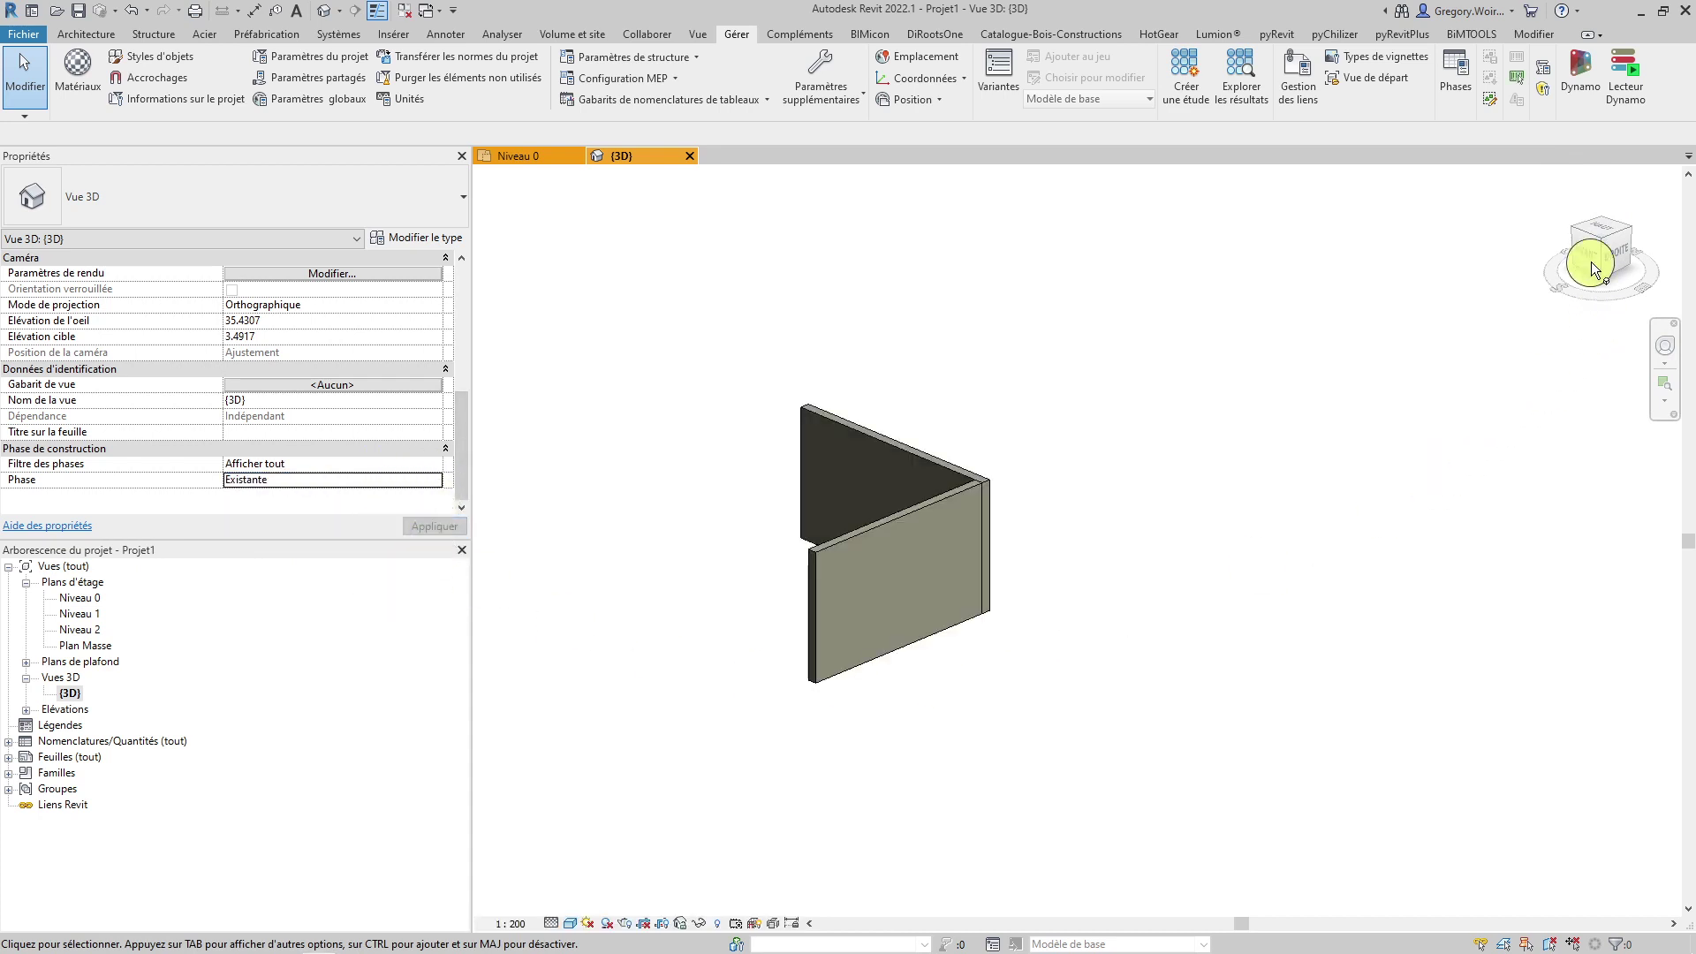
{"action": "left_click", "coordinate": [1576, 239]}
{"action": "scroll", "coordinate": [1043, 618], "scroll_direction": "down", "scroll_amount": 3}
{"action": "scroll", "coordinate": [1063, 584], "scroll_direction": "up", "scroll_amount": 5}
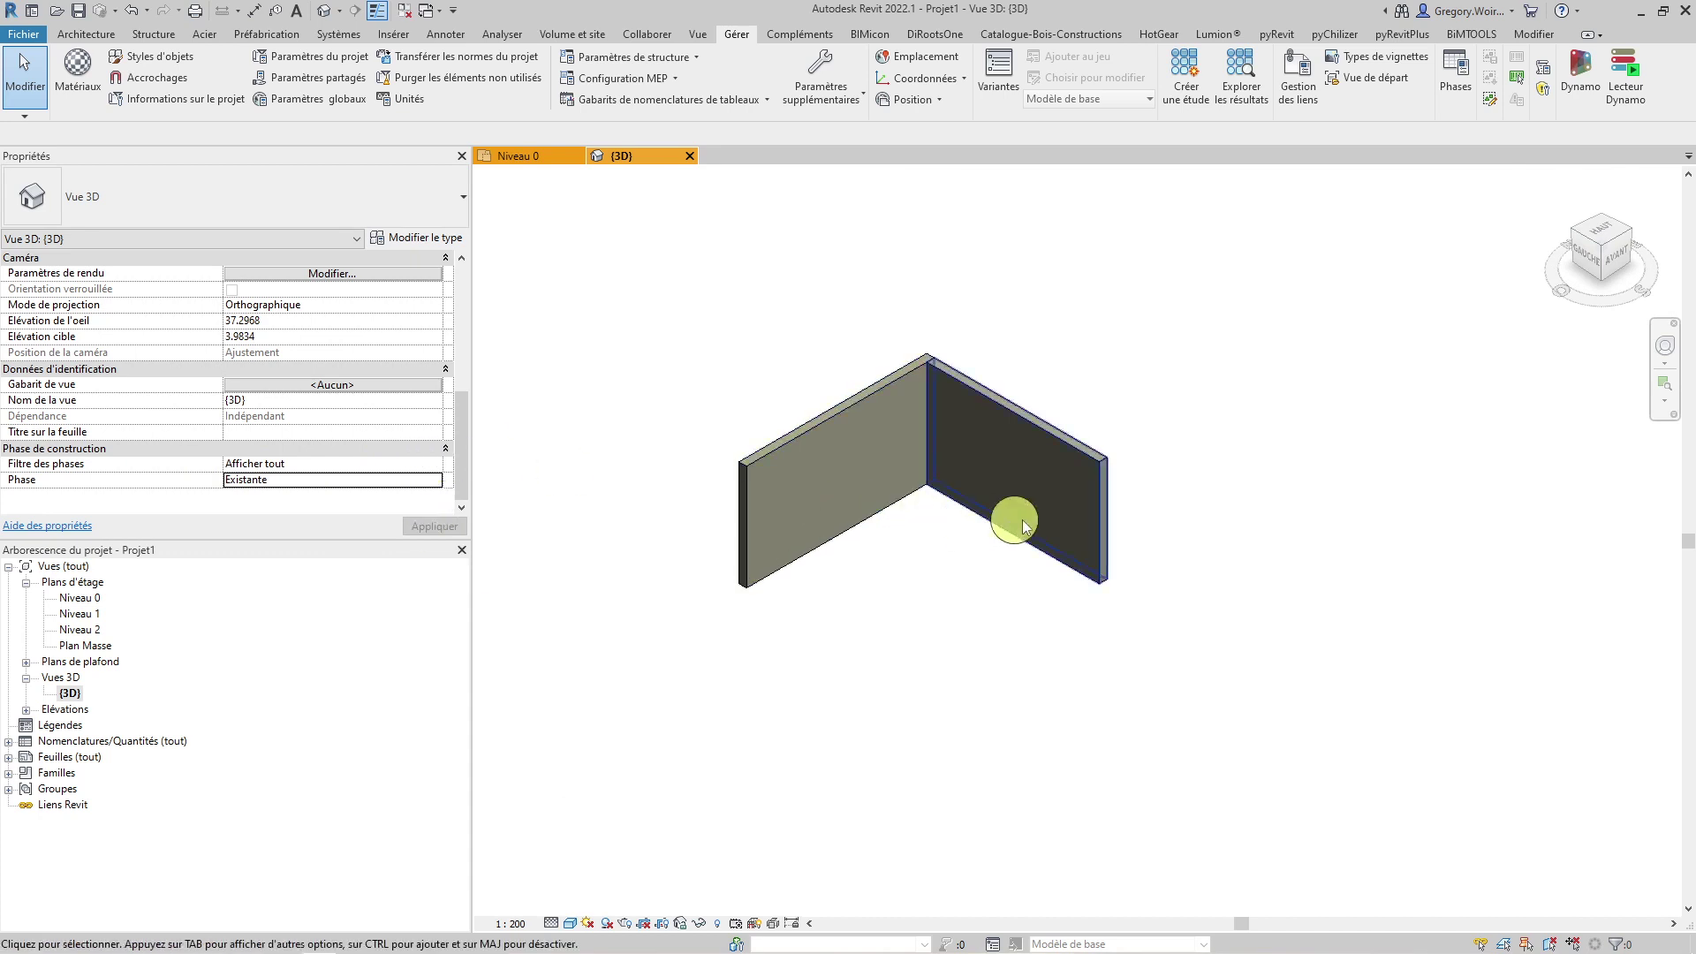
Step: Apply the Composants démolis + nouveaux phase filter to the Existante-phase 3D view, and replace it with Composants existants + démolis
{"action": "left_click", "coordinate": [433, 467]}
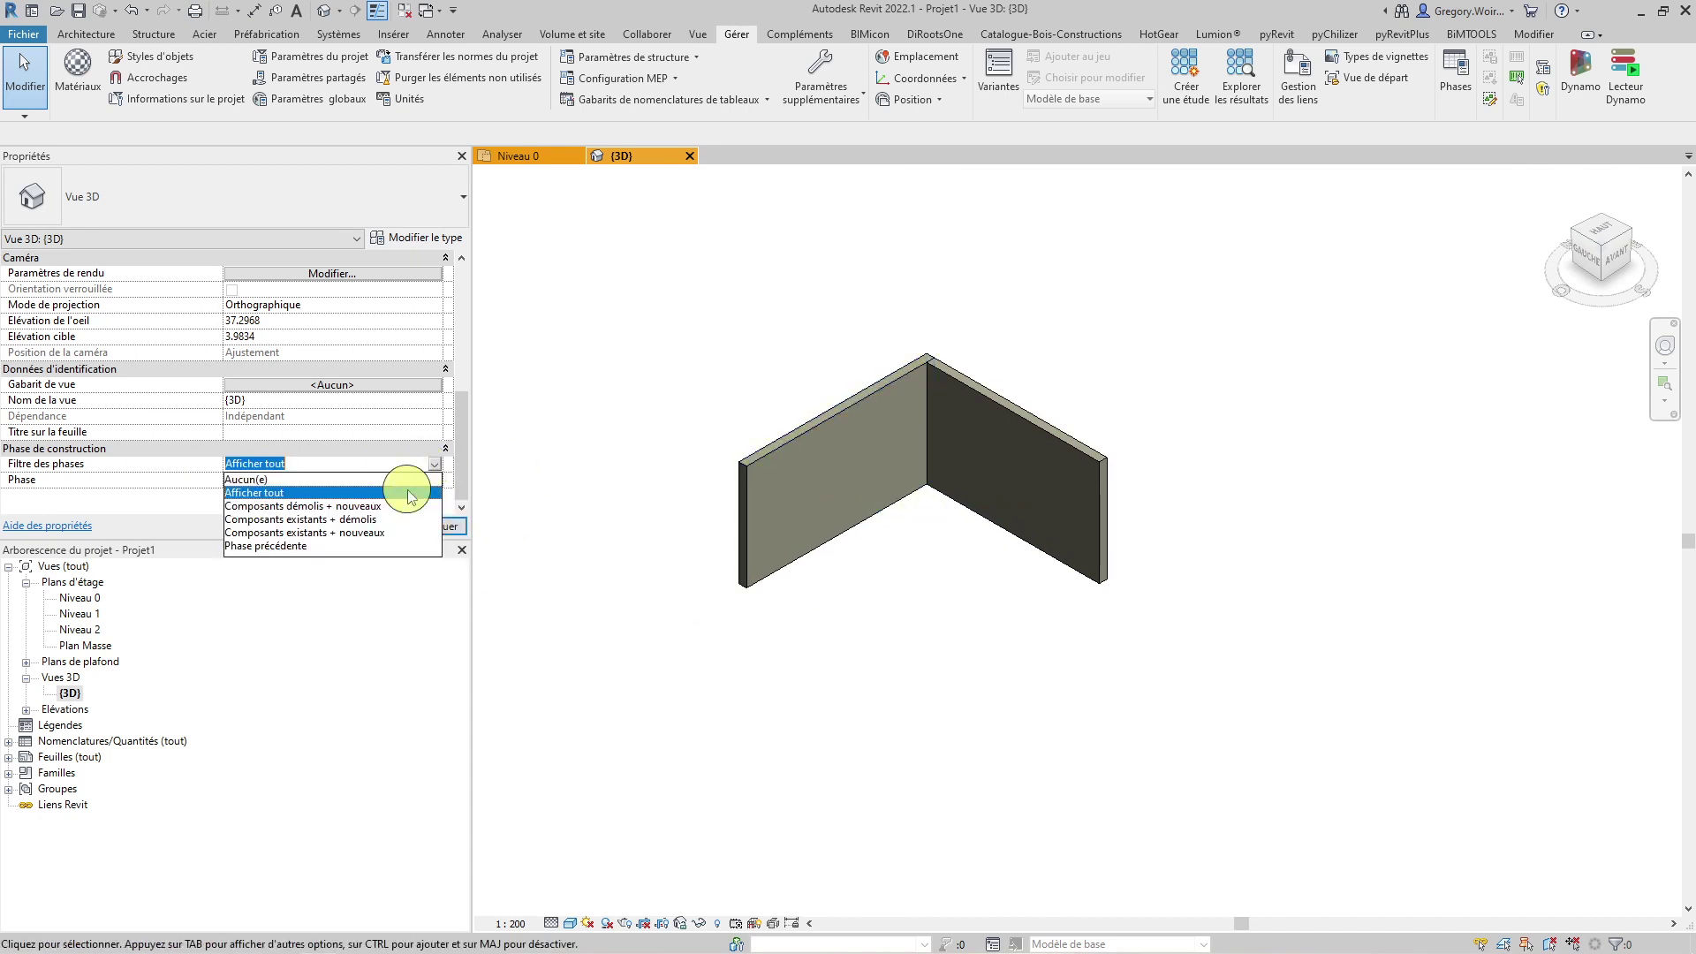
{"action": "left_click", "coordinate": [391, 507]}
{"action": "left_click", "coordinate": [436, 527]}
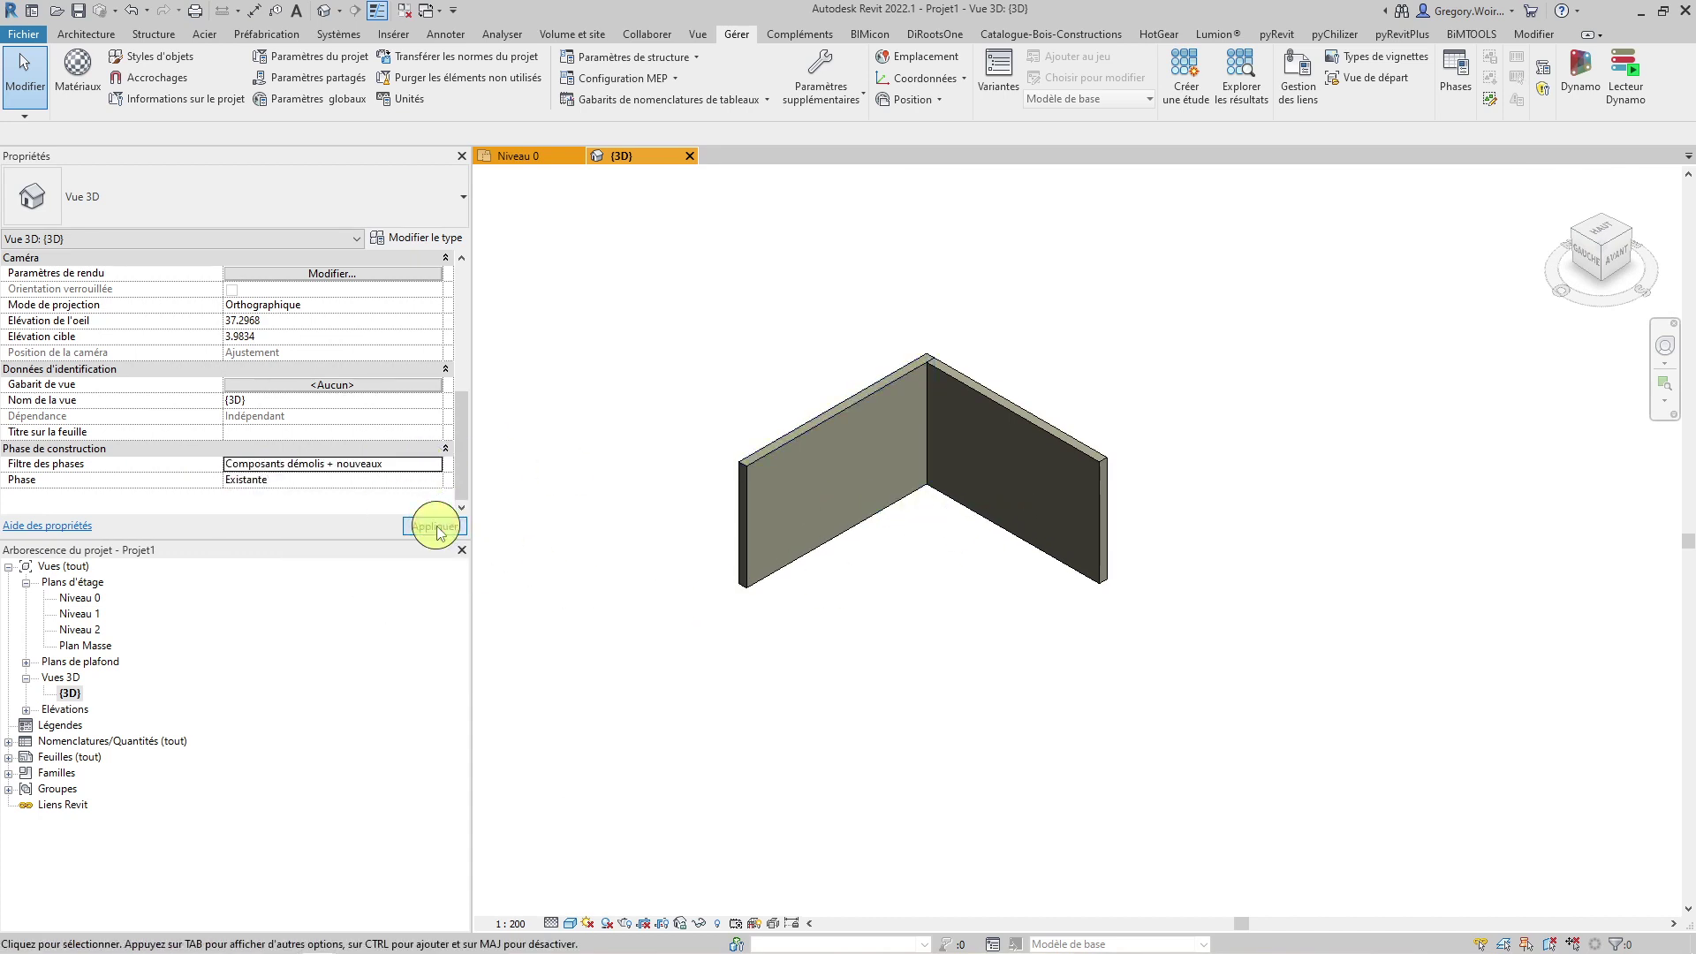
{"action": "left_click", "coordinate": [434, 463]}
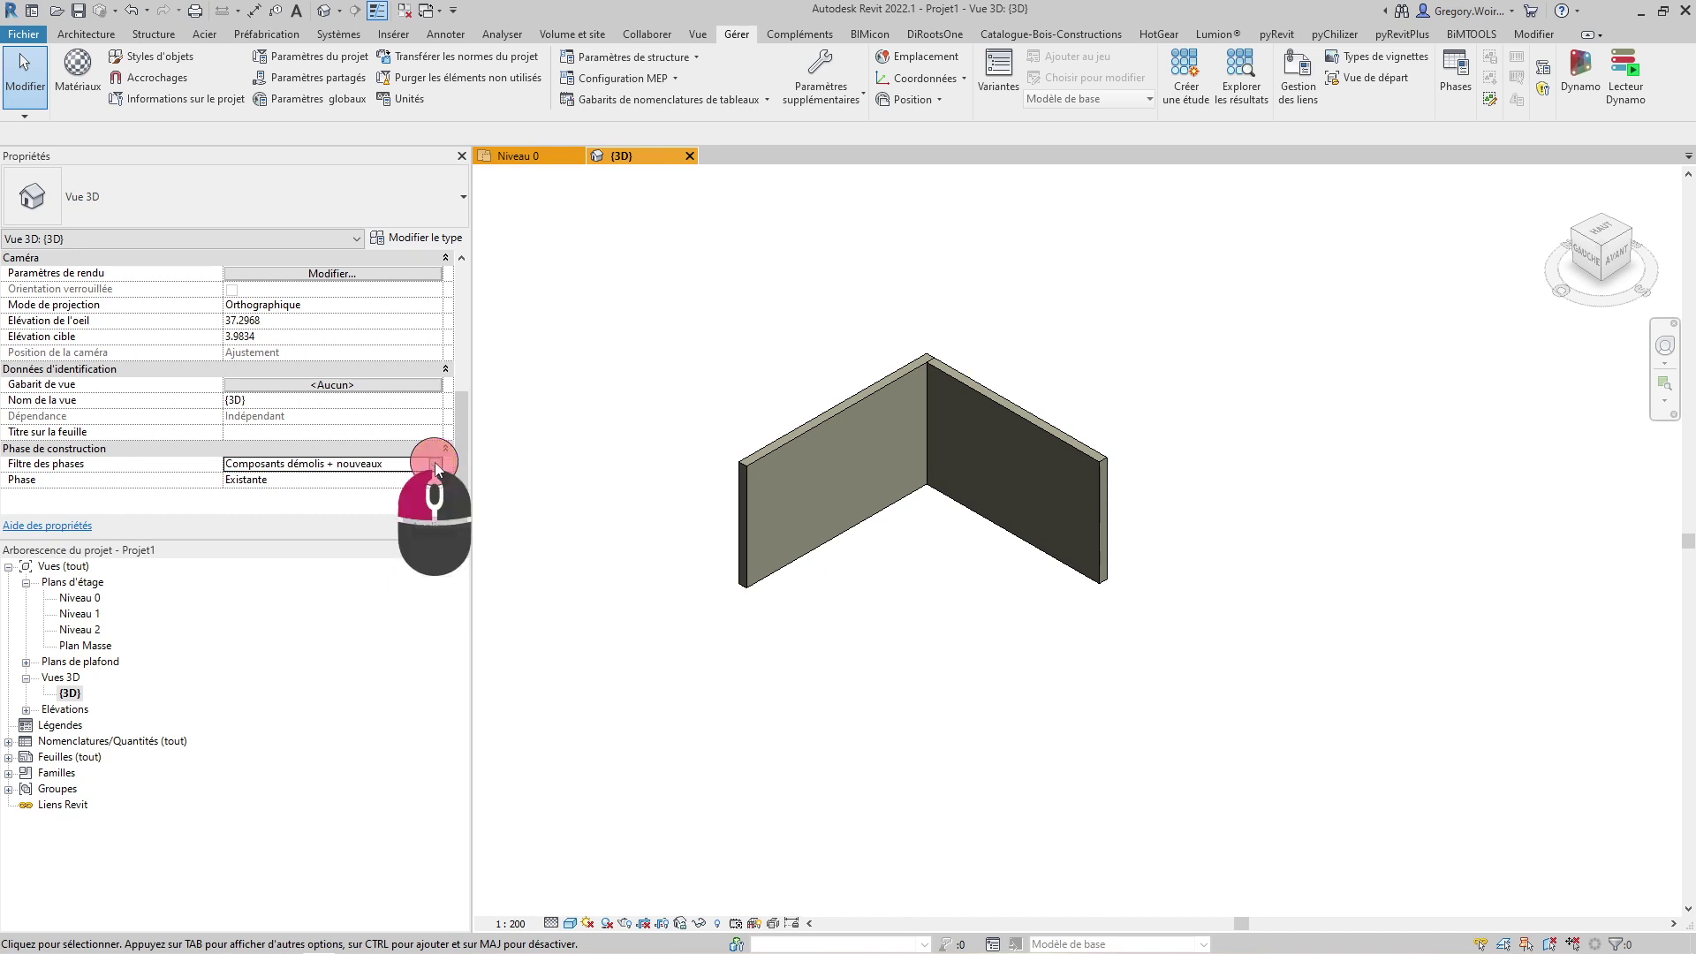
{"action": "left_click", "coordinate": [333, 519]}
{"action": "left_click", "coordinate": [436, 527]}
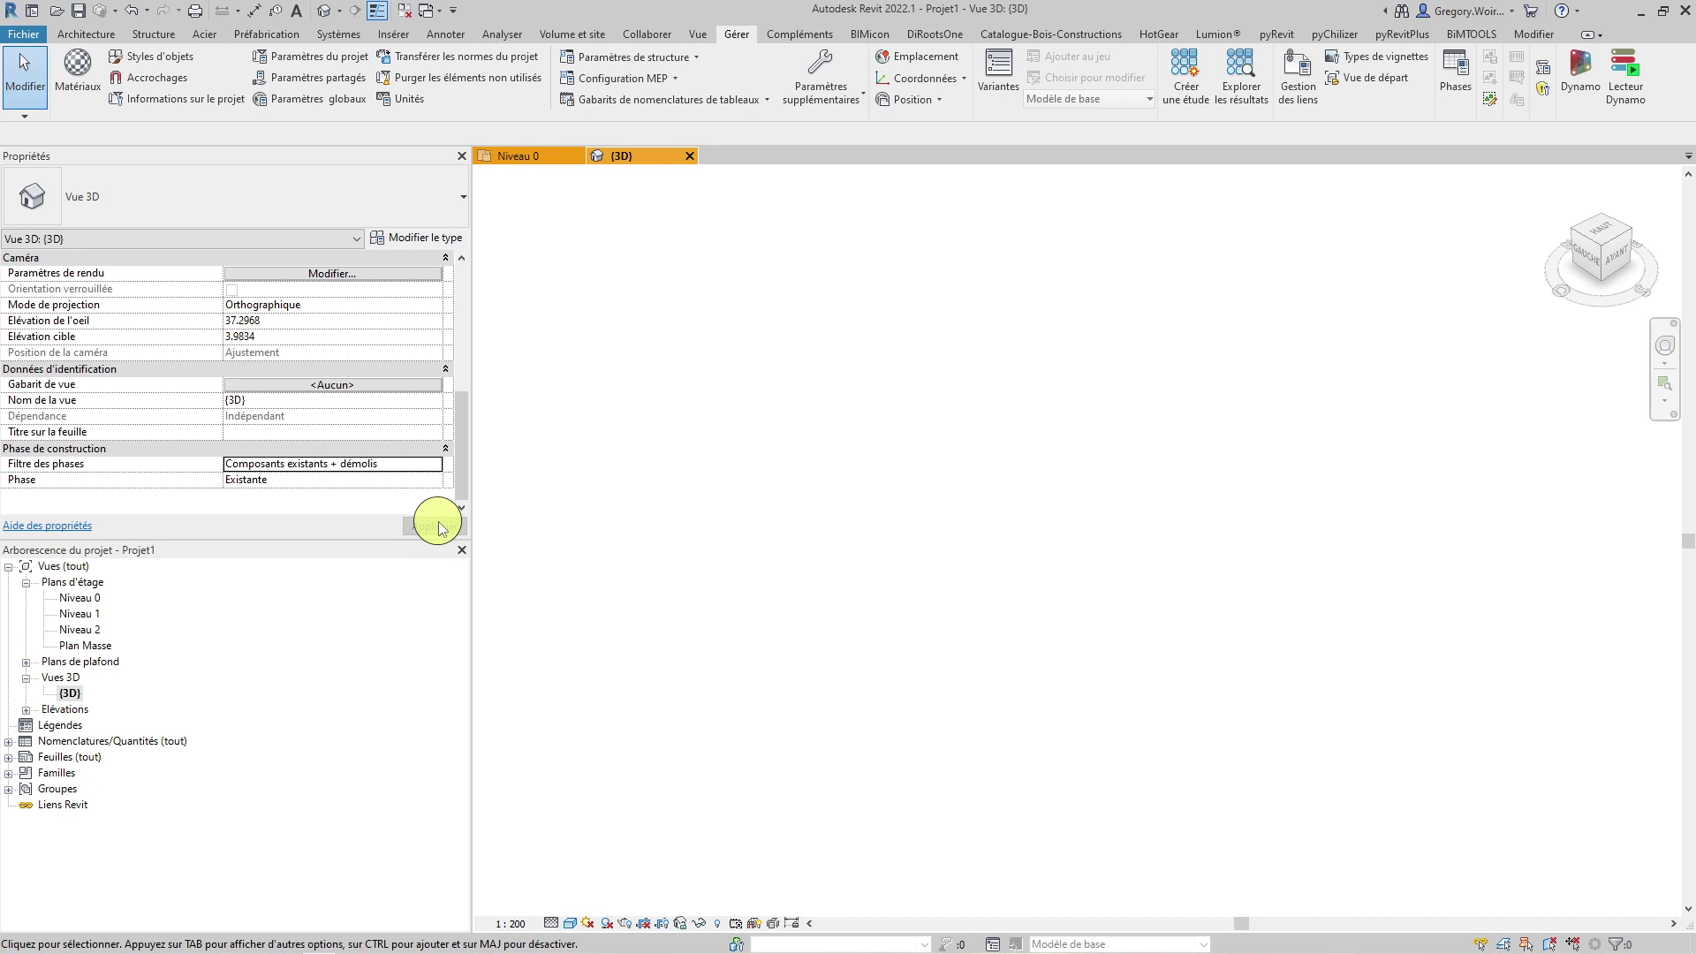
Step: Try the Composants existants + nouveaux phase filter on the 3D view, and switch the filter to Phase précédente
{"action": "left_click", "coordinate": [437, 468]}
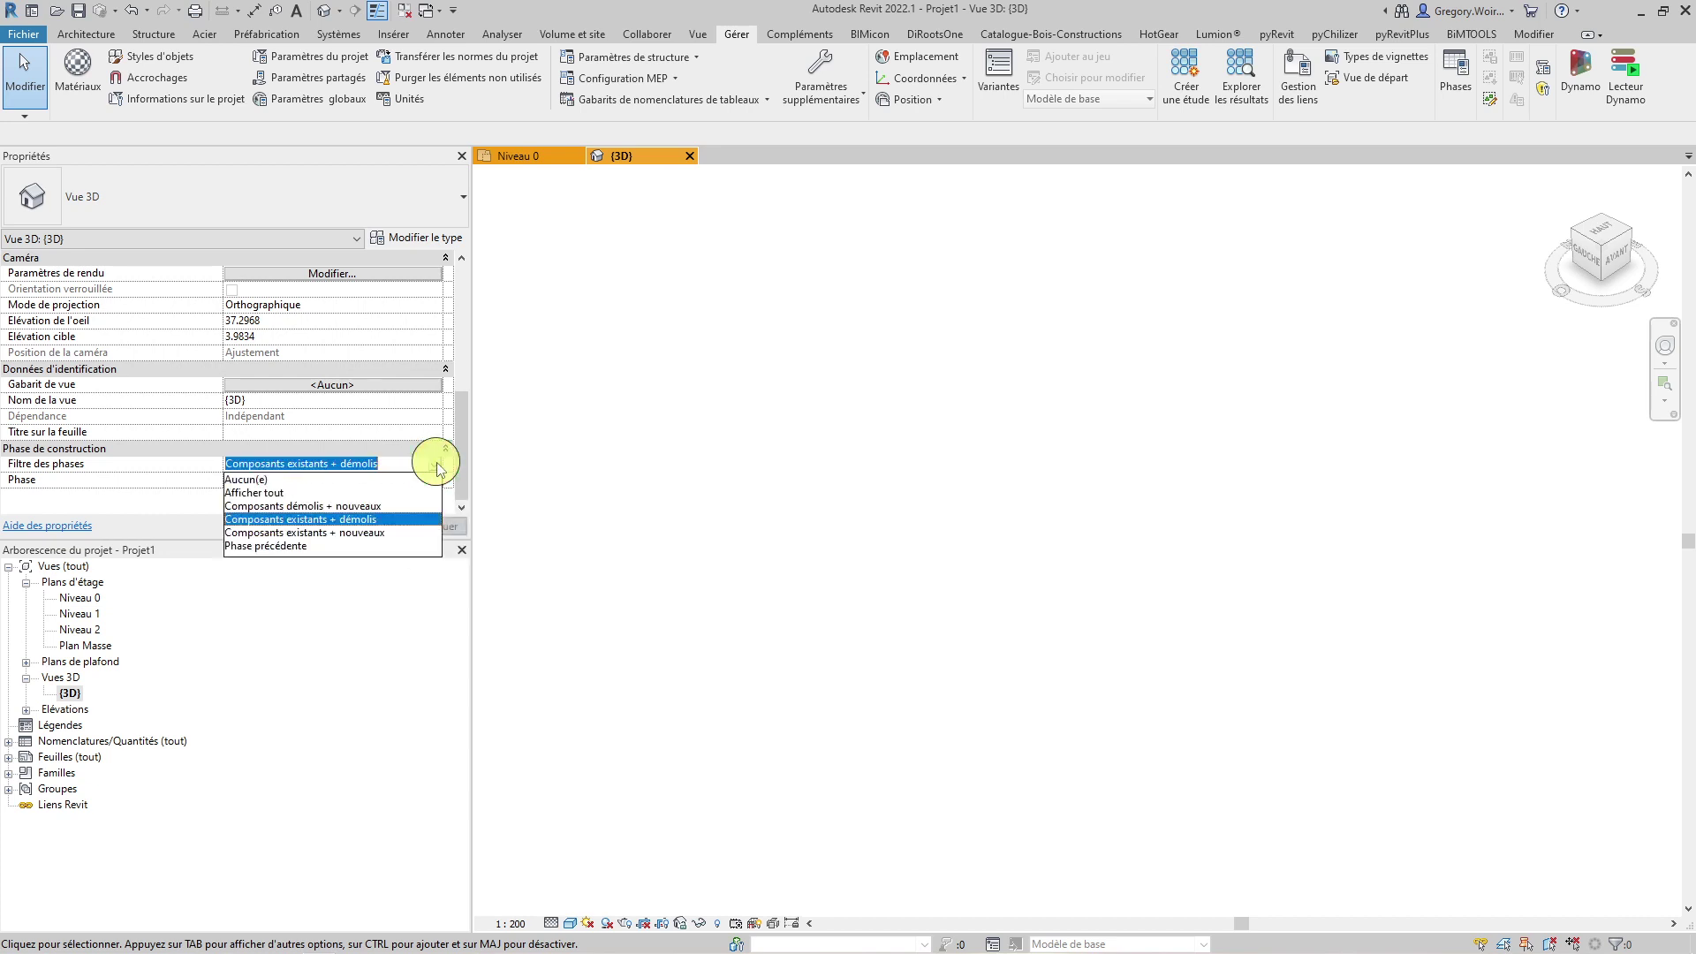
{"action": "left_click", "coordinate": [354, 532]}
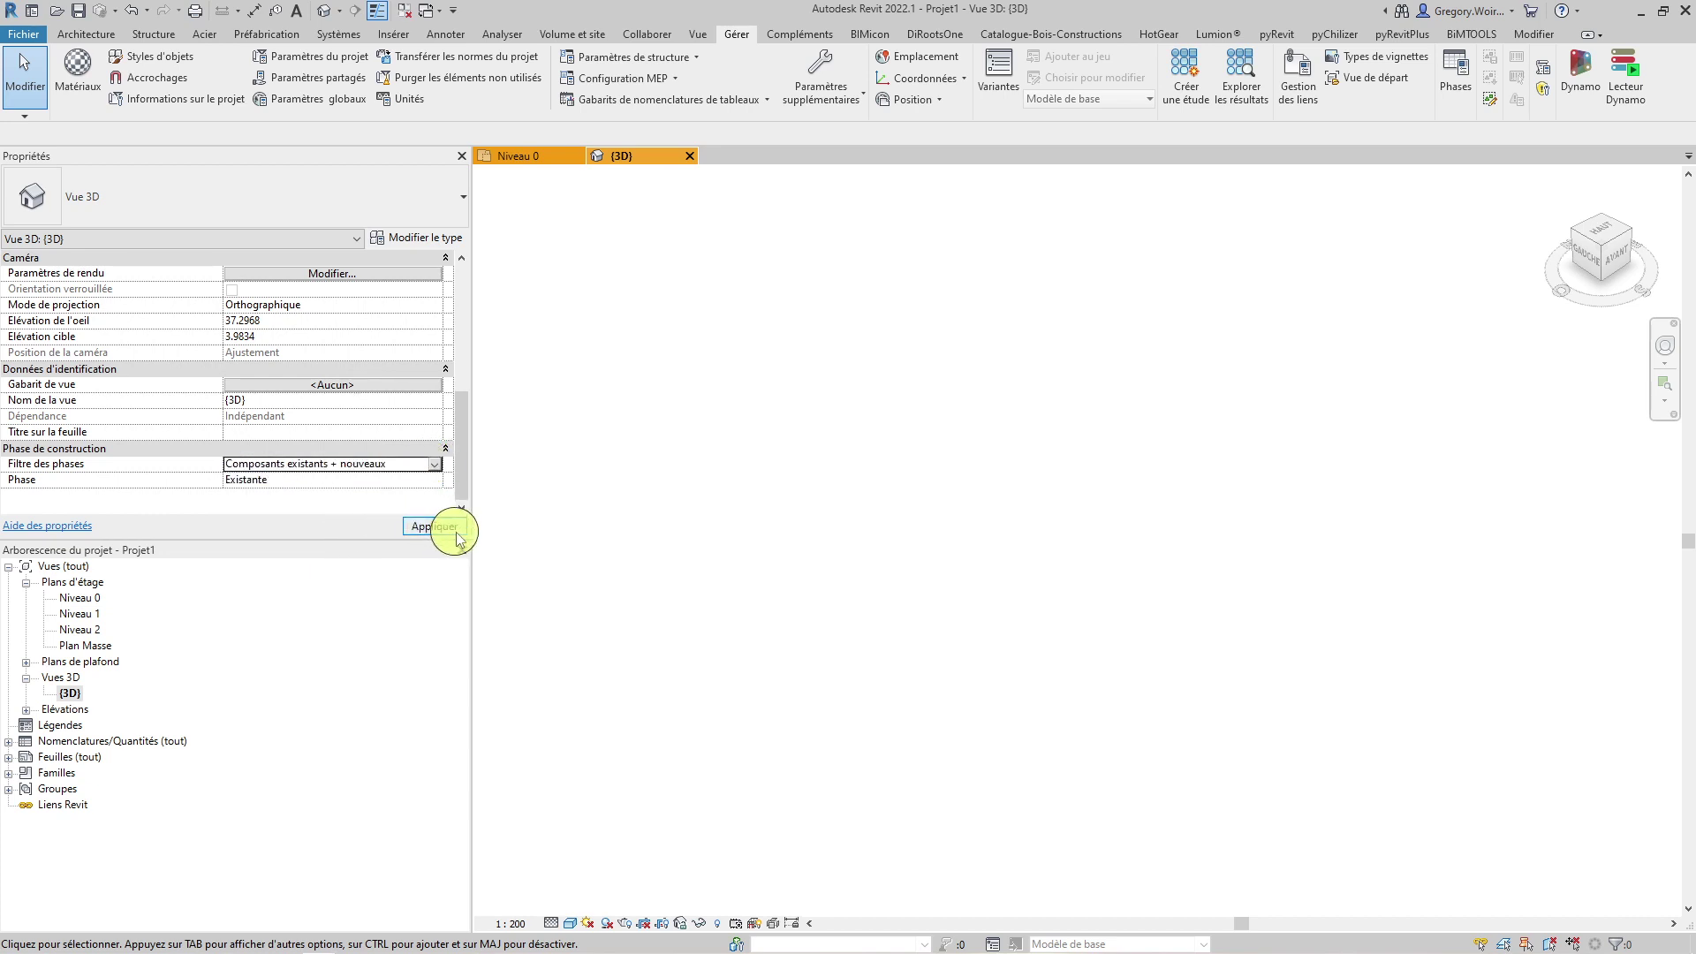
{"action": "left_click", "coordinate": [444, 528]}
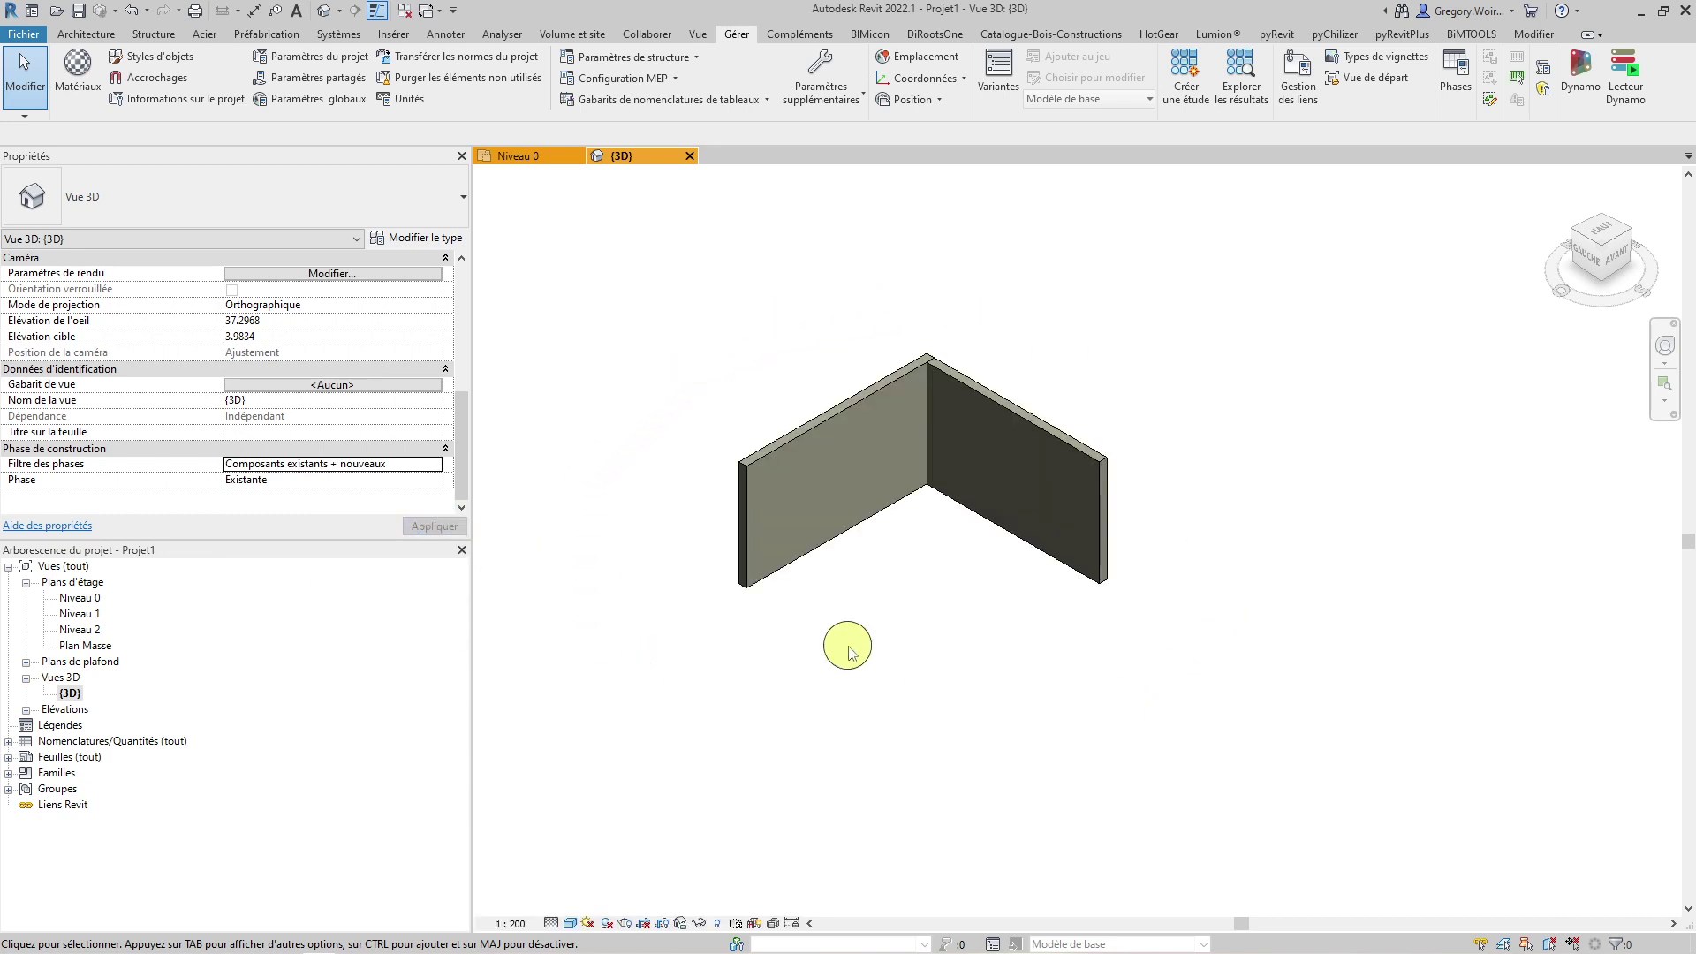
{"action": "left_click", "coordinate": [444, 466]}
{"action": "left_click", "coordinate": [443, 465]}
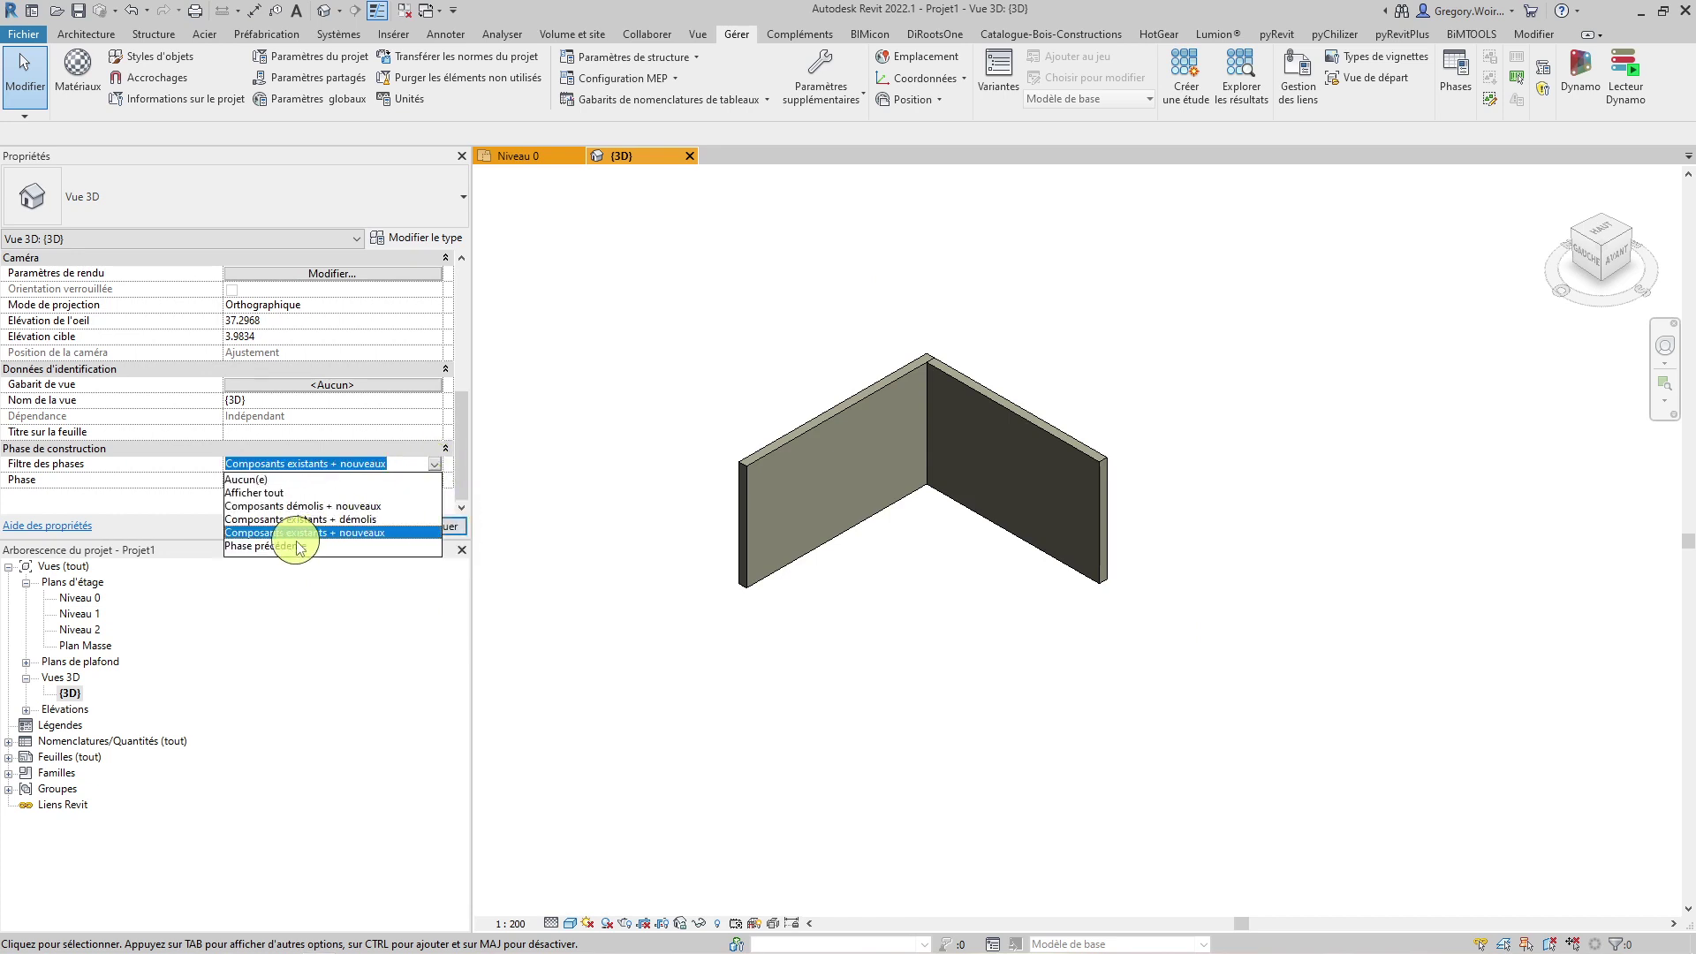
{"action": "left_click", "coordinate": [398, 540]}
{"action": "left_click", "coordinate": [434, 527]}
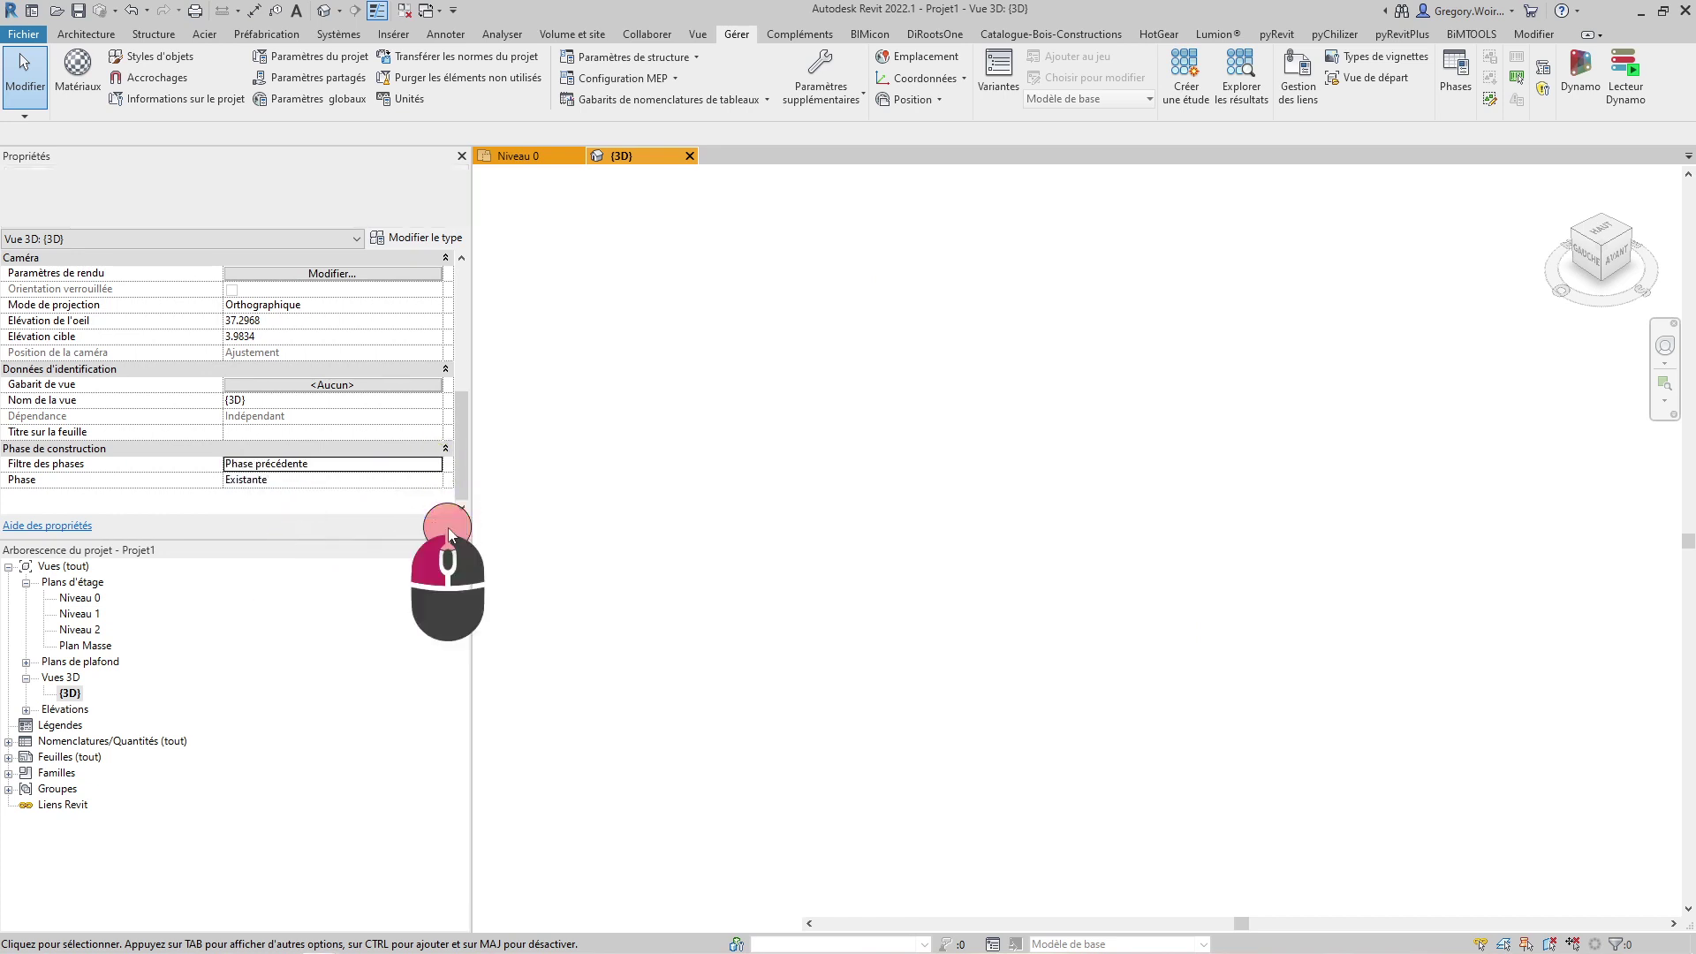
Step: Set the {3D} view's phase to Démolition with the Afficher tout phase filter, and look closely at the door and window openings
{"action": "left_click", "coordinate": [439, 480]}
{"action": "left_click", "coordinate": [336, 509]}
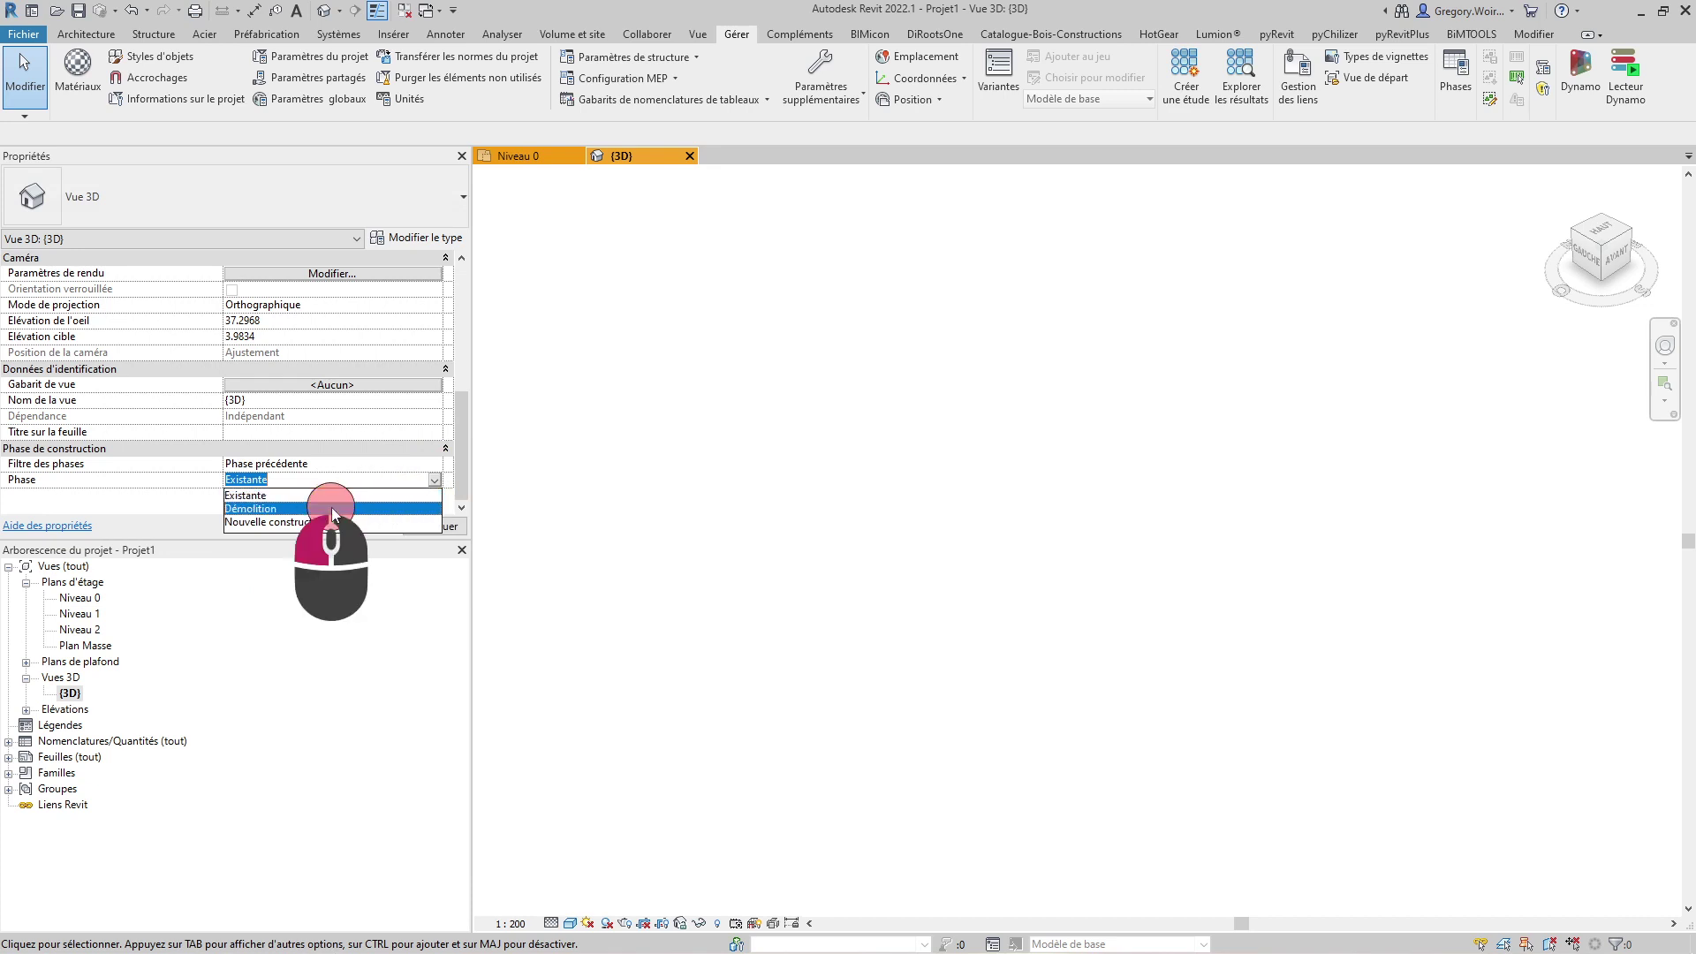
{"action": "left_click", "coordinate": [433, 463]}
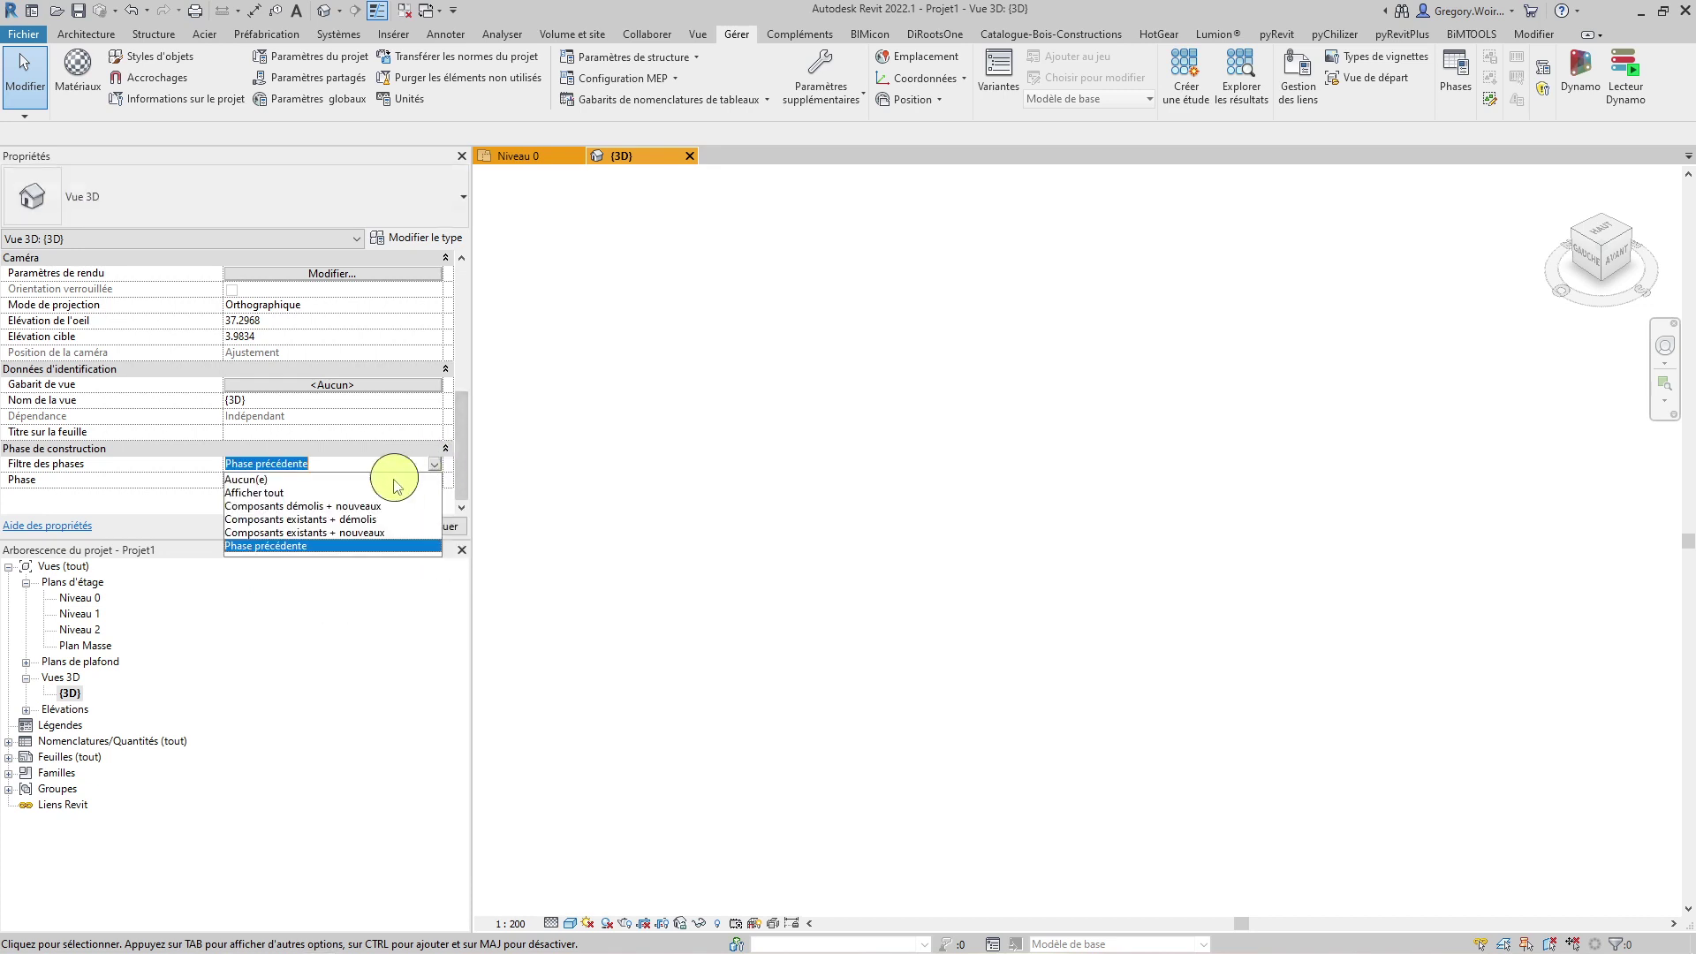
{"action": "left_click", "coordinate": [291, 493]}
{"action": "left_click", "coordinate": [433, 527]}
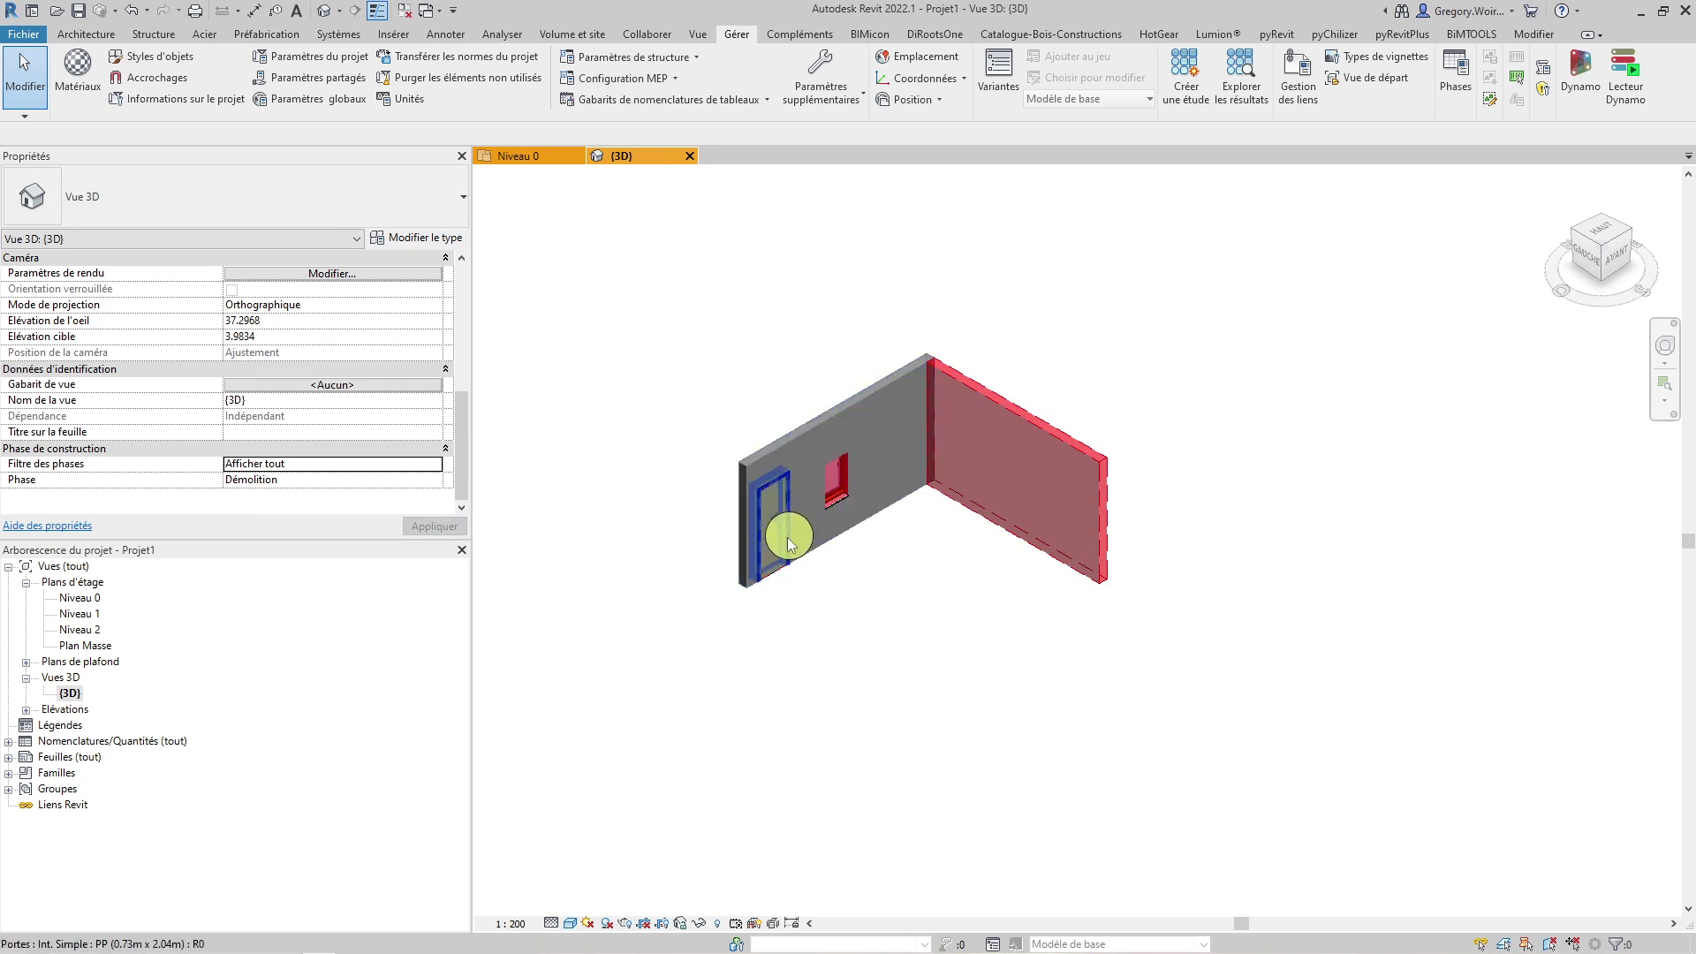
{"action": "scroll", "coordinate": [778, 561], "scroll_direction": "up", "scroll_amount": 4}
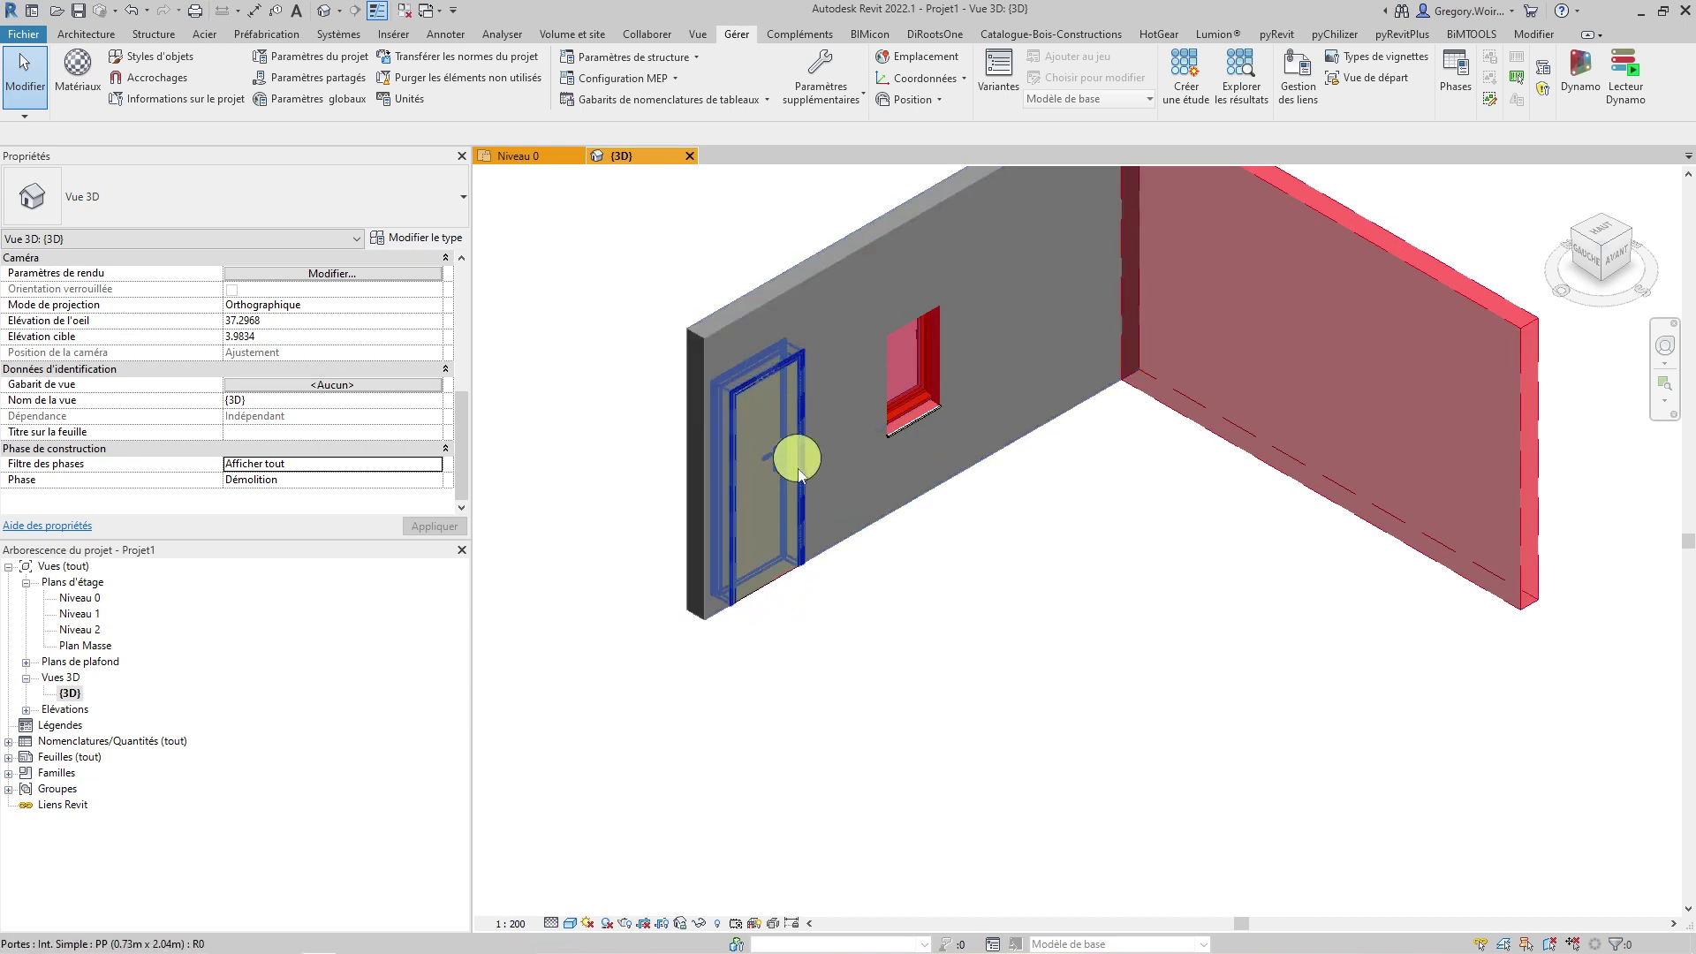
Step: Apply the Composants démolis + nouveaux phase filter to the Démolition-phase 3D view
{"action": "left_click", "coordinate": [436, 466]}
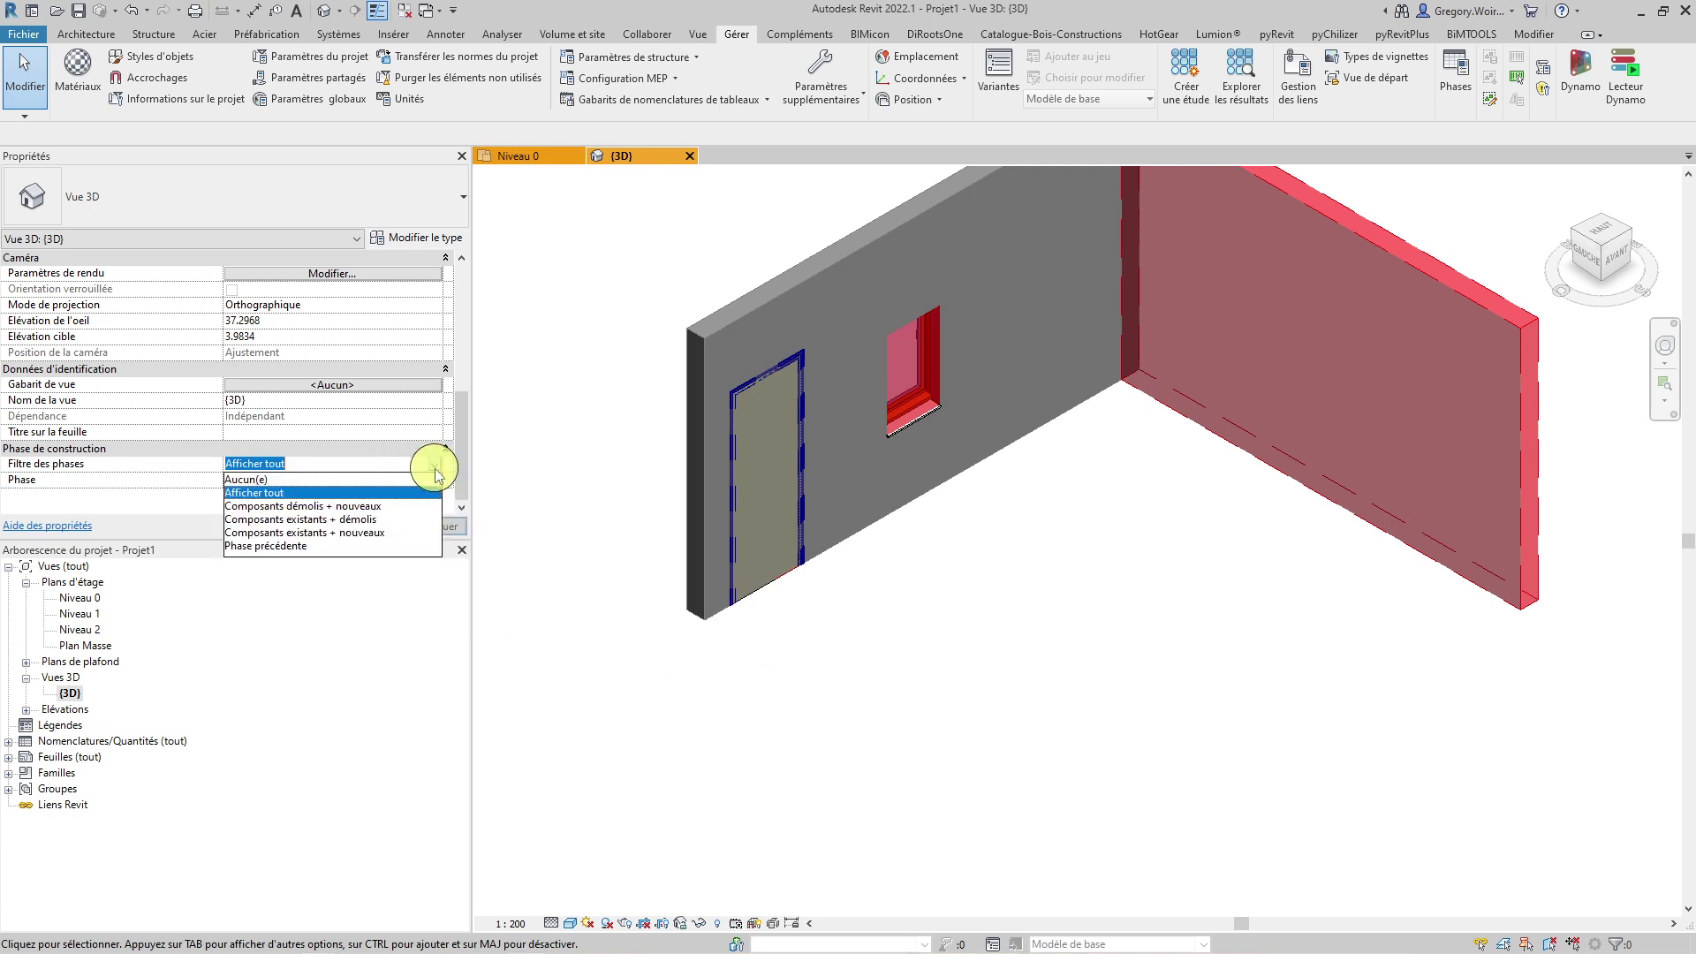
{"action": "left_click", "coordinate": [358, 509]}
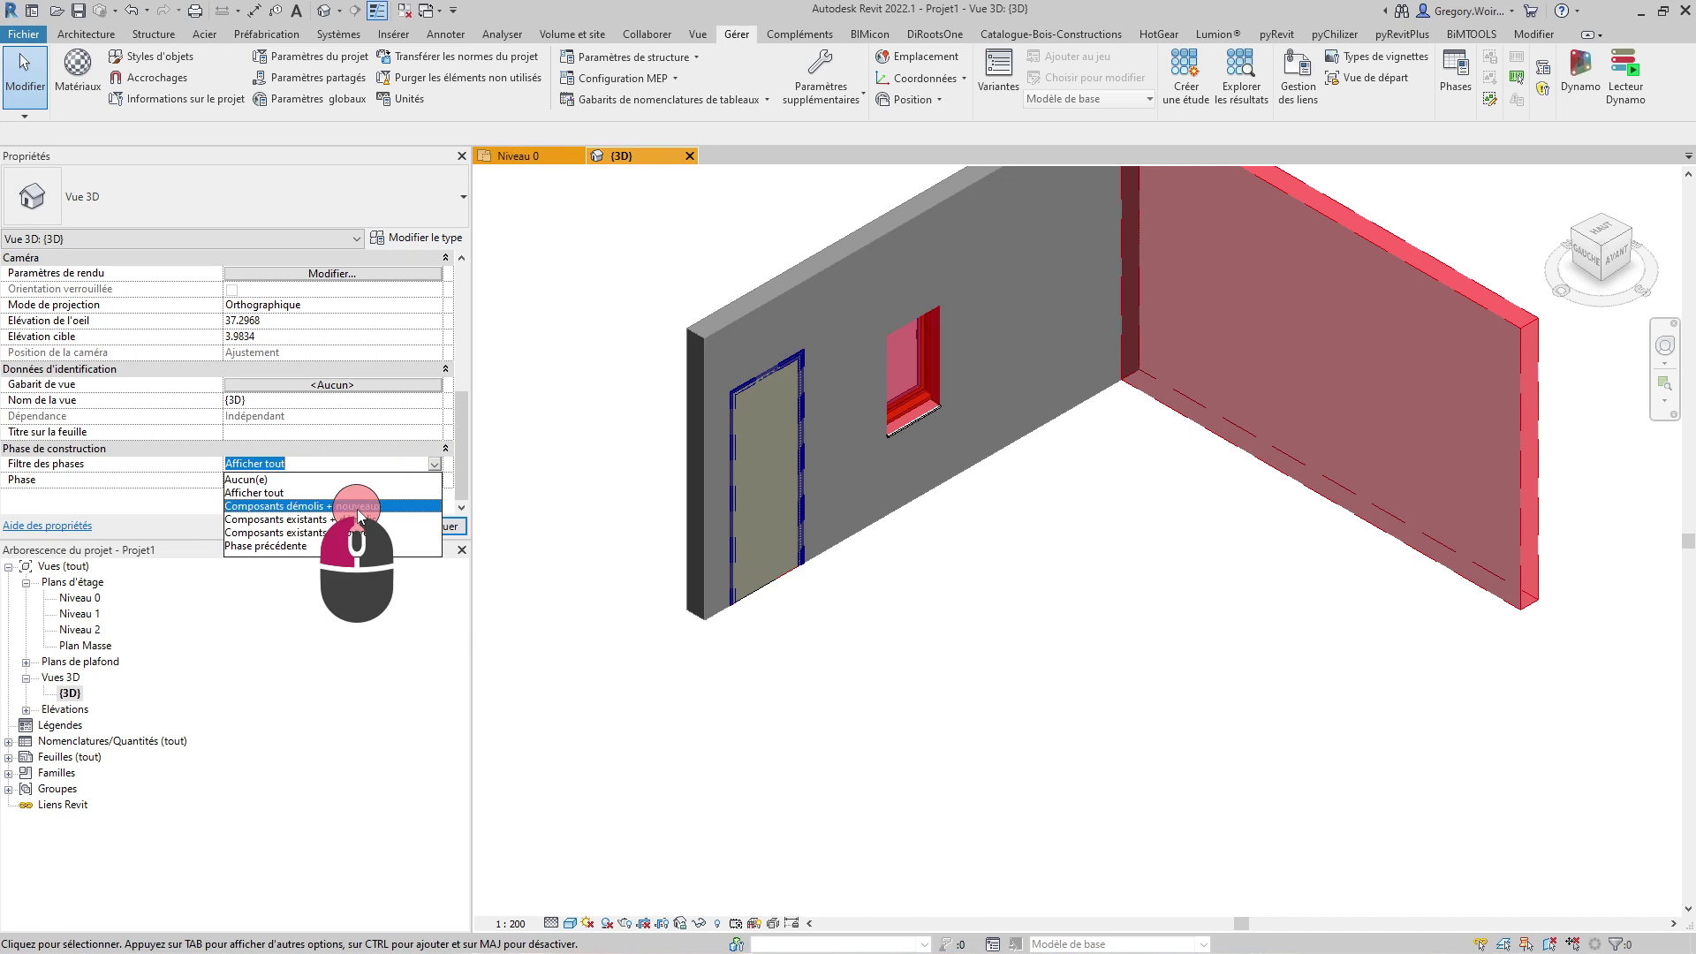
{"action": "left_click", "coordinate": [439, 526]}
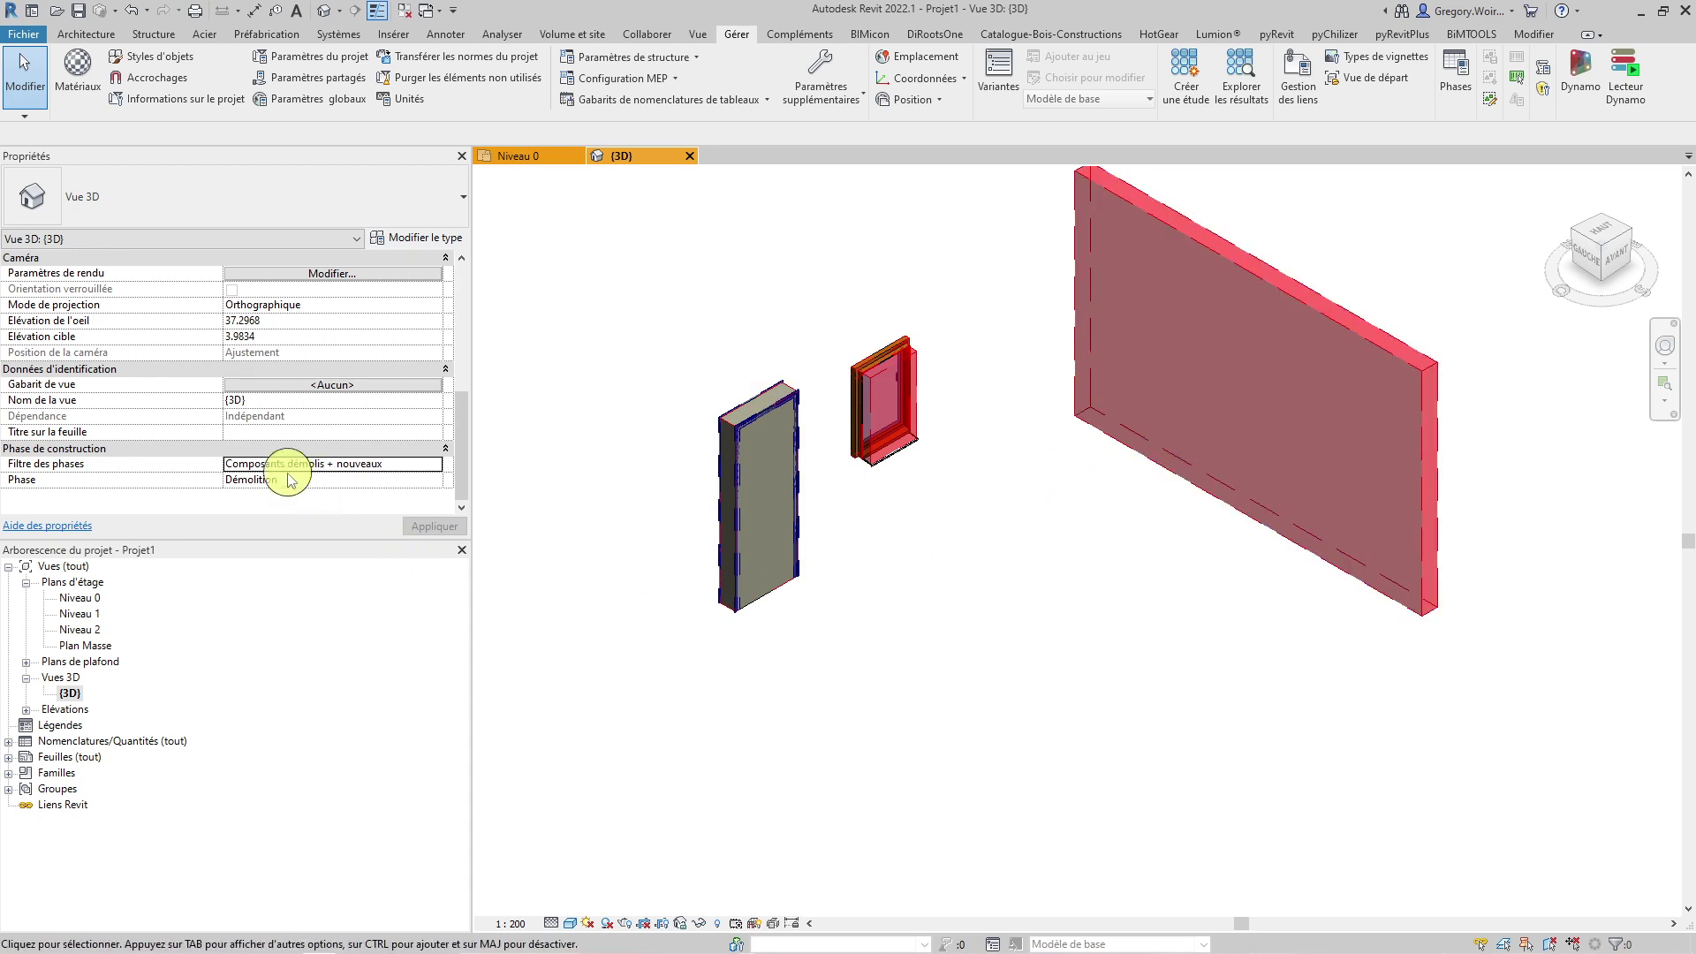
Step: Switch the 3D view's phase filter to Composants existants + démolis, and compare the model with the Niveau 0 floor plan
{"action": "left_click", "coordinate": [436, 469]}
{"action": "left_click", "coordinate": [352, 519]}
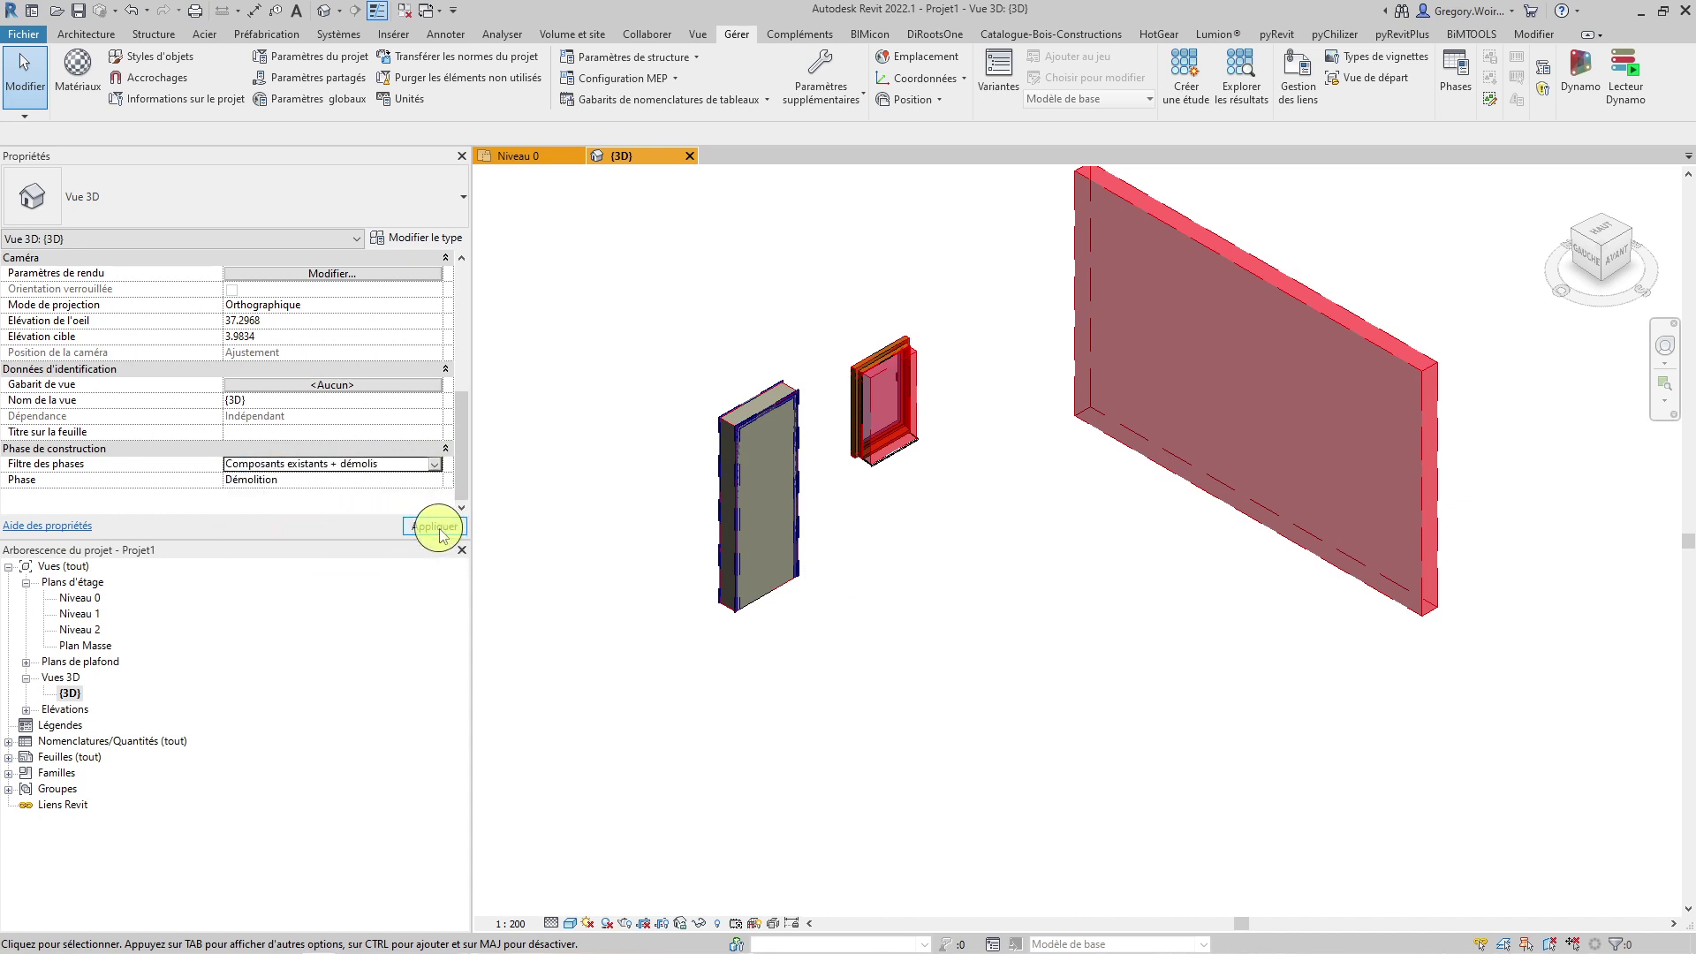
{"action": "left_click", "coordinate": [439, 530]}
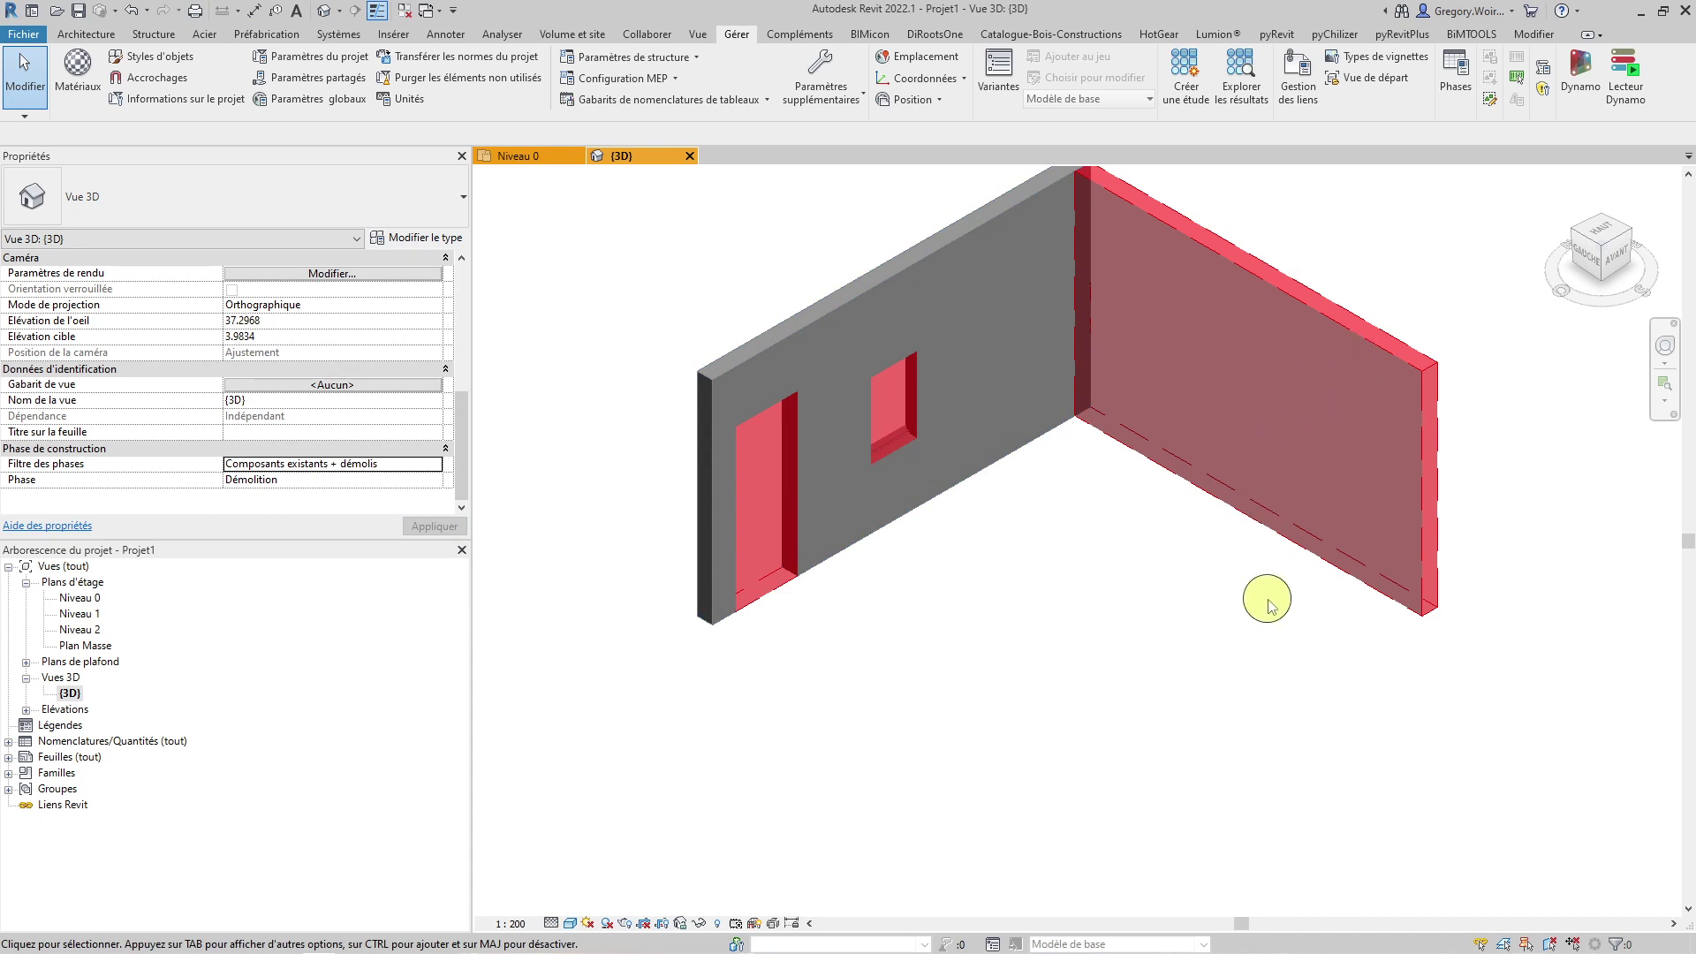
{"action": "middle_click_drag", "start_coordinate": [1268, 605], "coordinate": [1234, 673]}
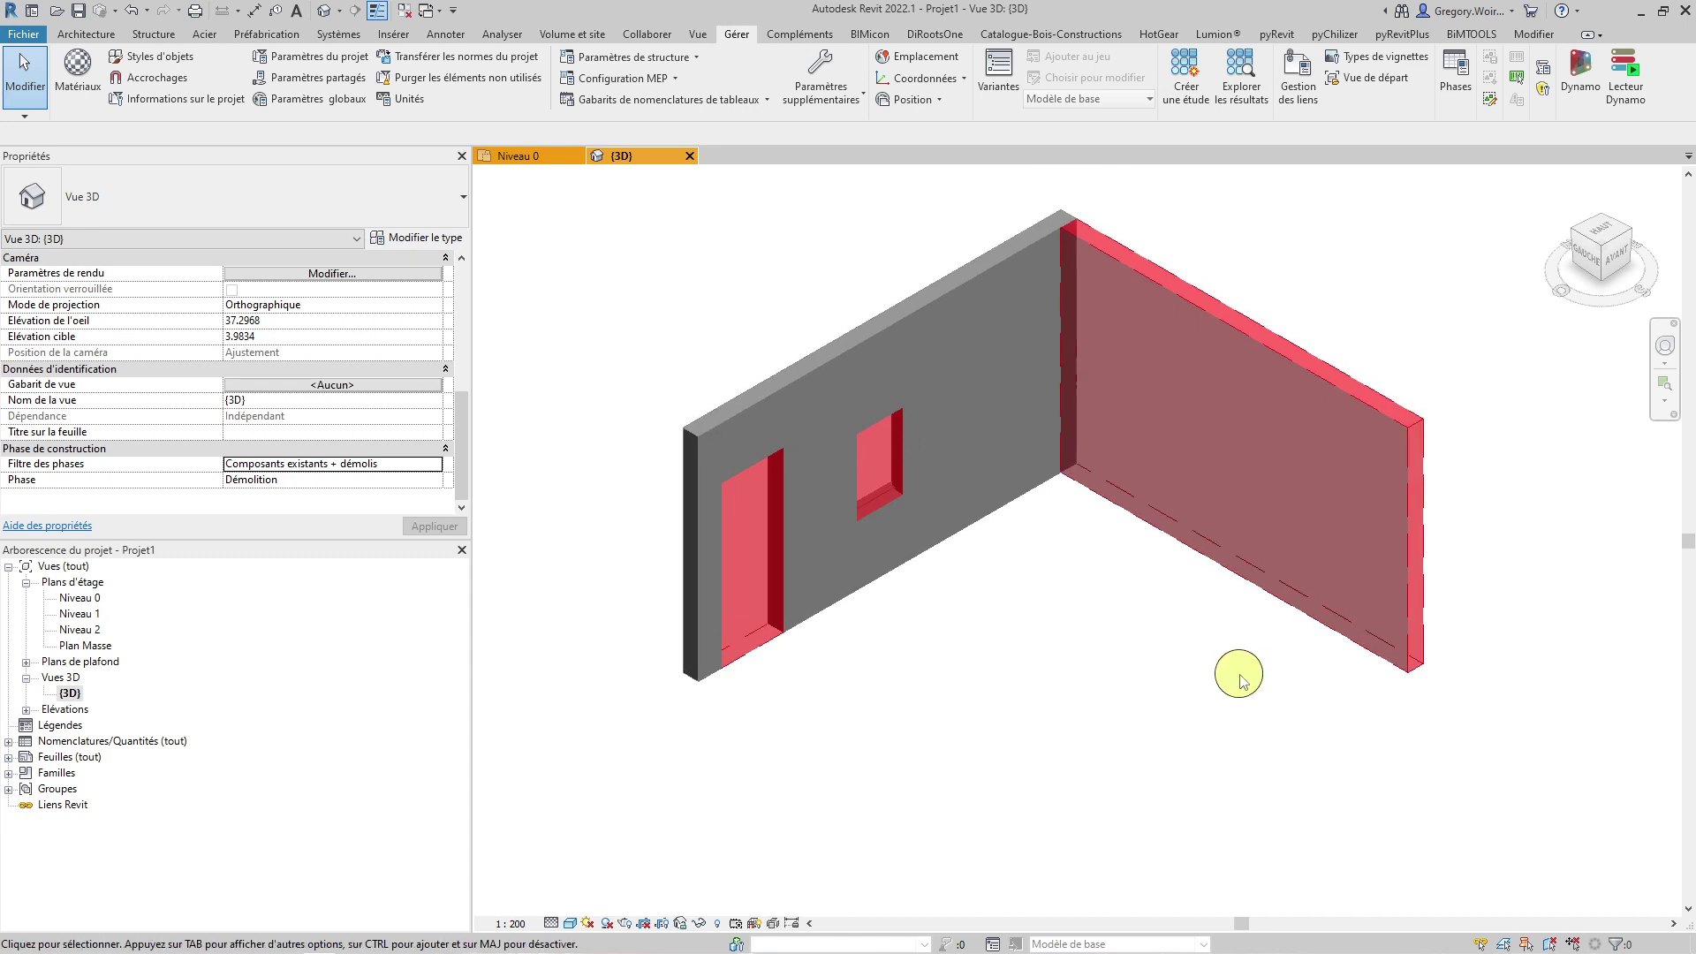
{"action": "double_click", "coordinate": [97, 599]}
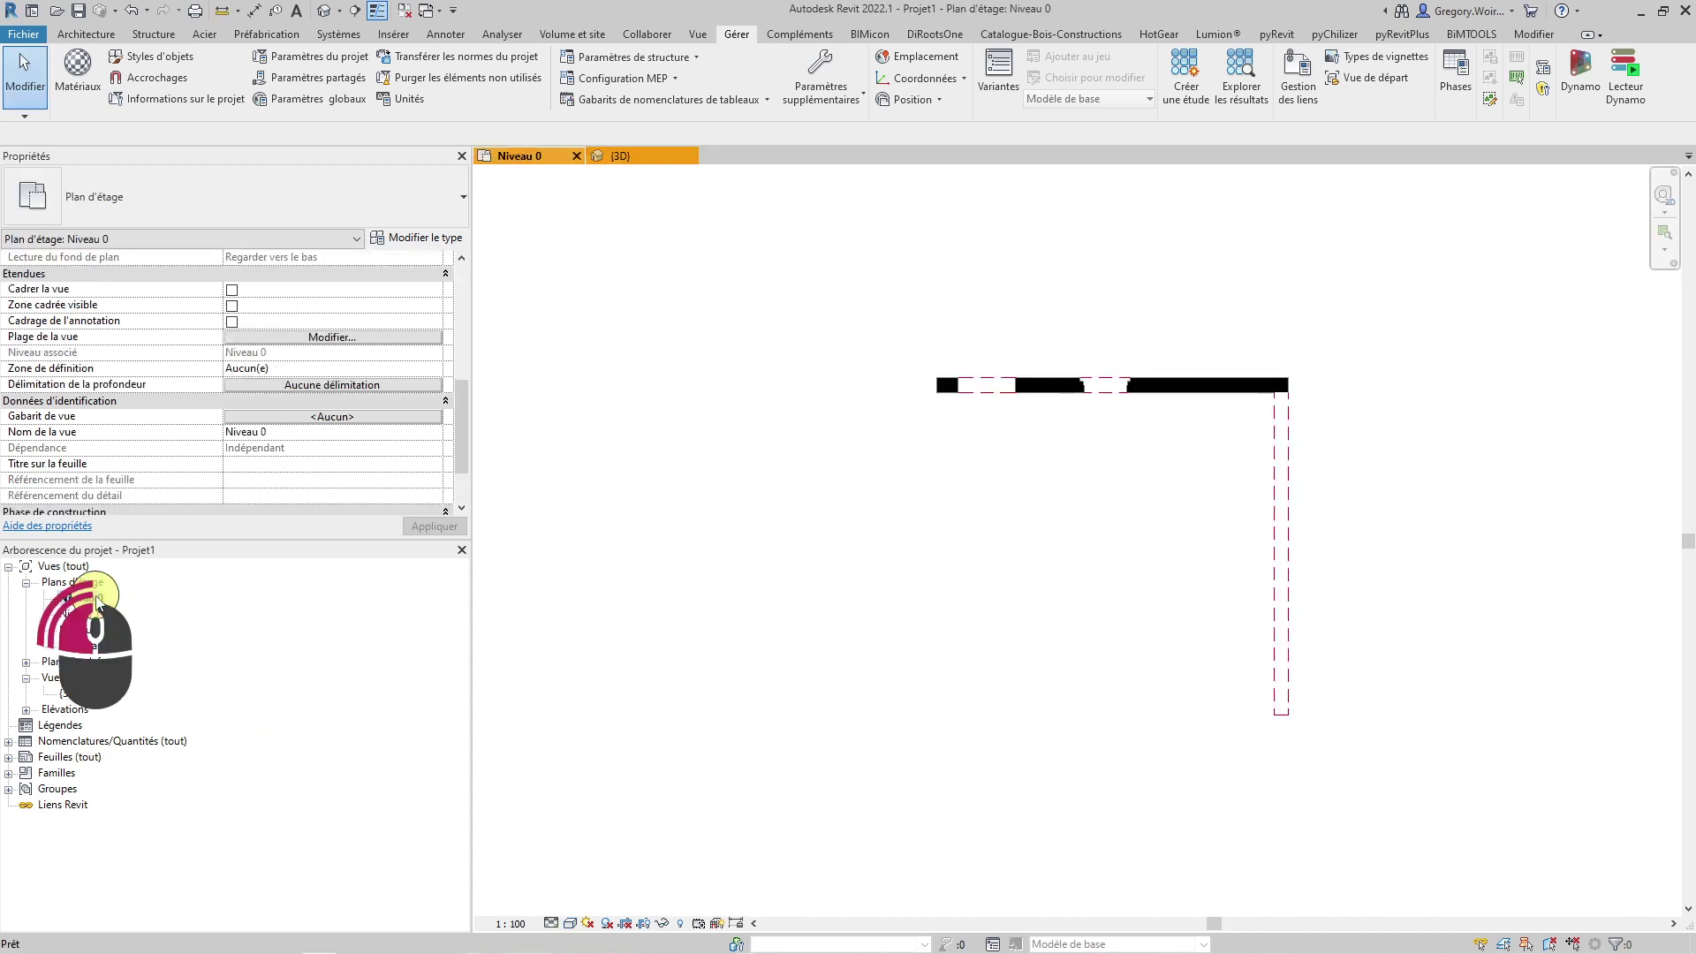
{"action": "double_click", "coordinate": [75, 693]}
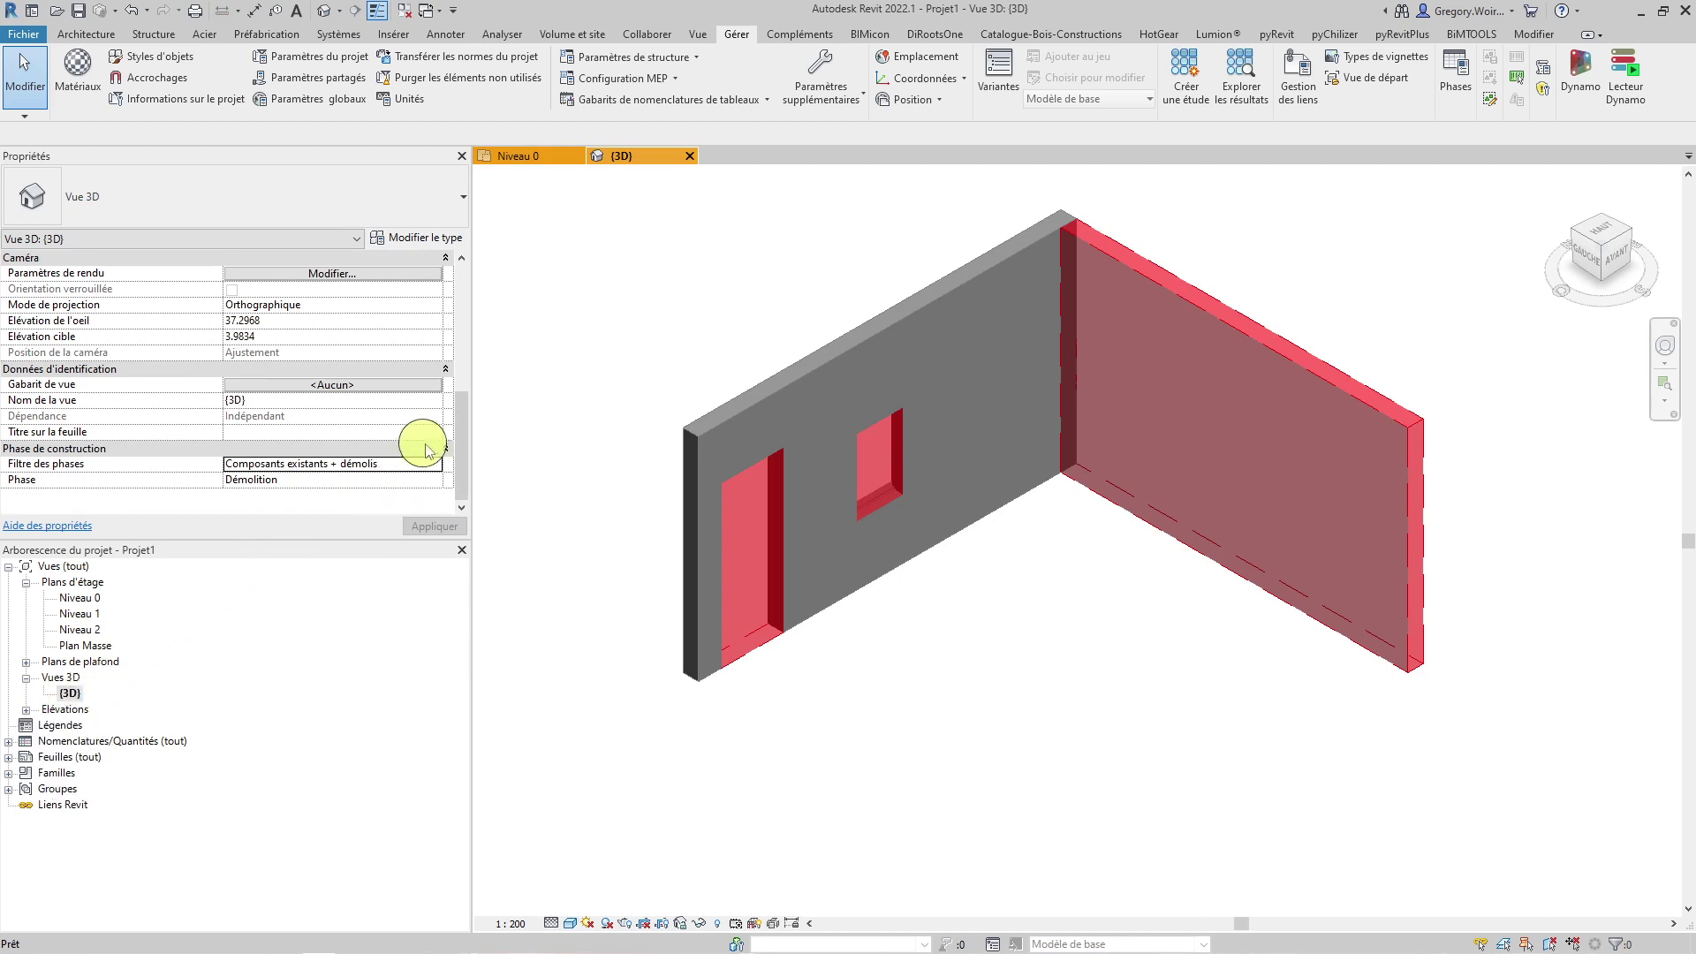
Step: Try the Composants existants + nouveaux phase filter on the Démolition-phase 3D view, and replace it with Phase précédente
{"action": "left_click", "coordinate": [441, 465]}
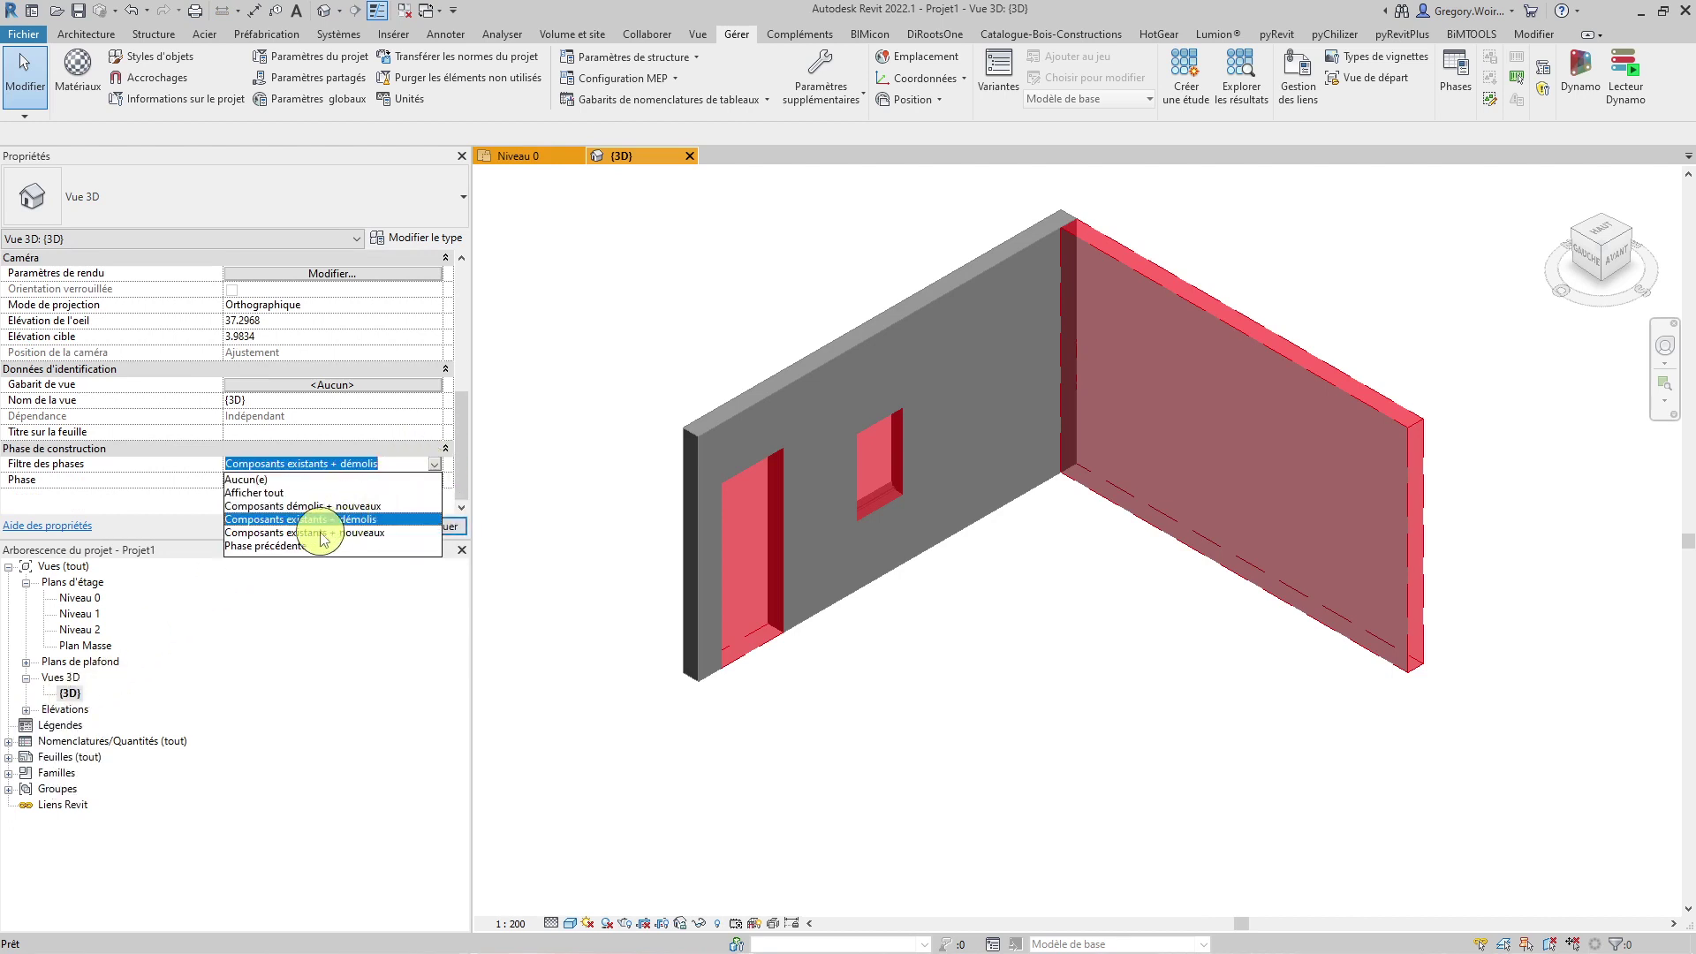
{"action": "left_click", "coordinate": [351, 534]}
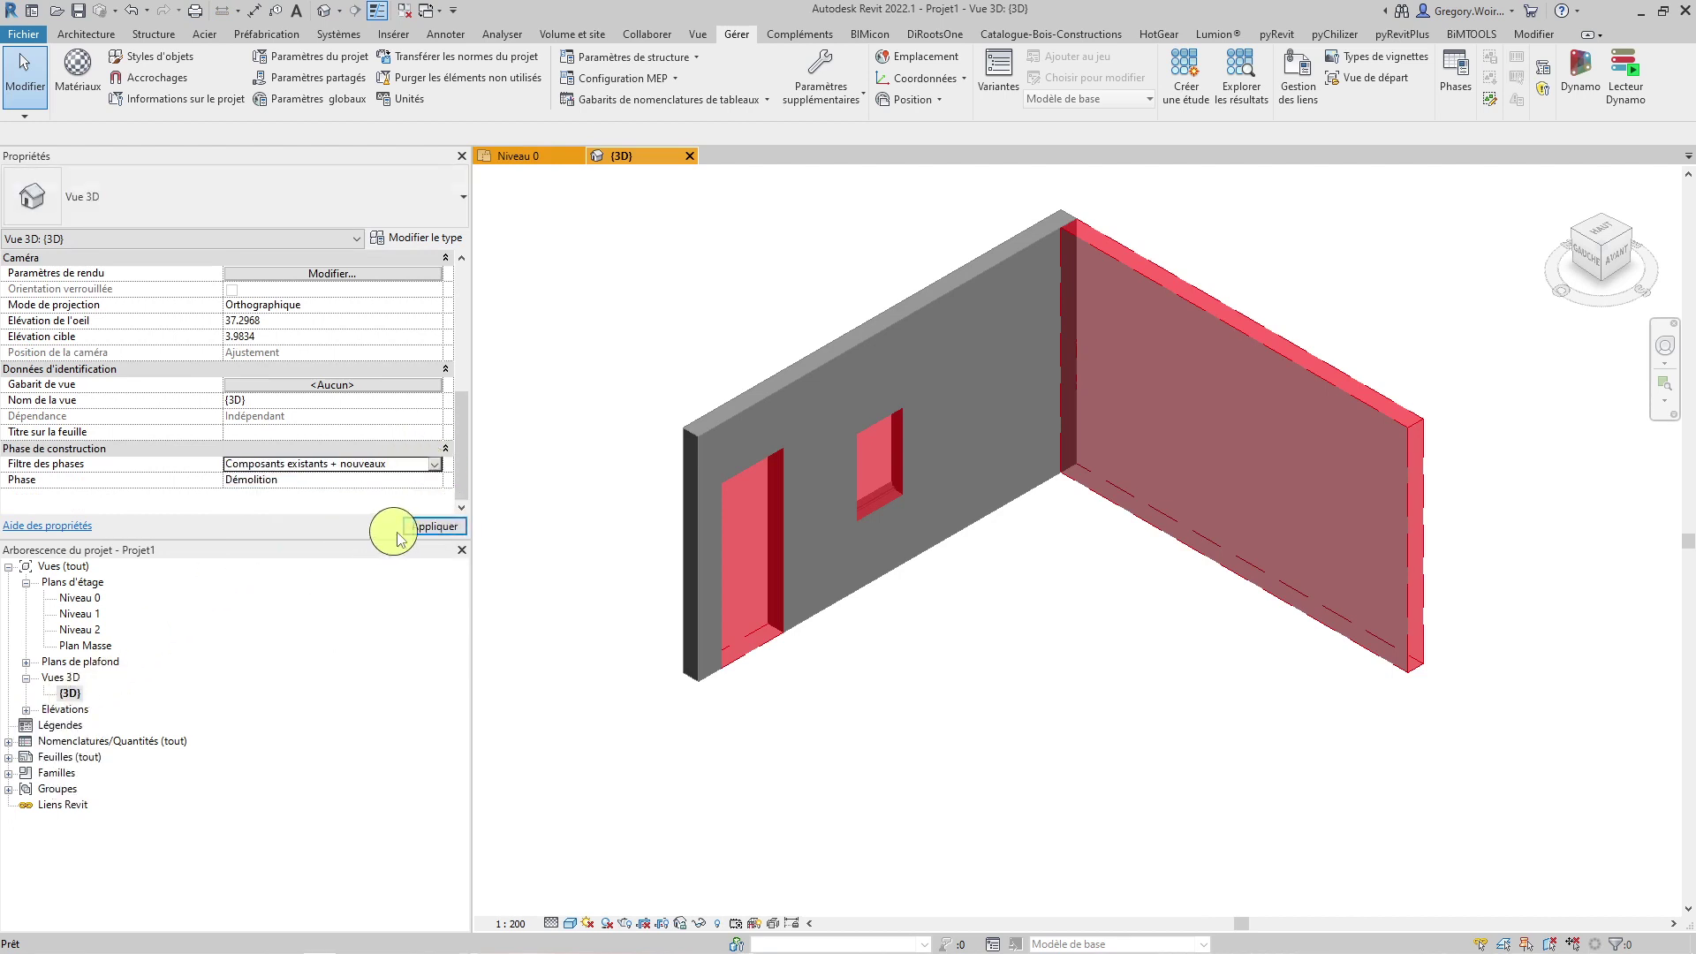
{"action": "left_click", "coordinate": [442, 534]}
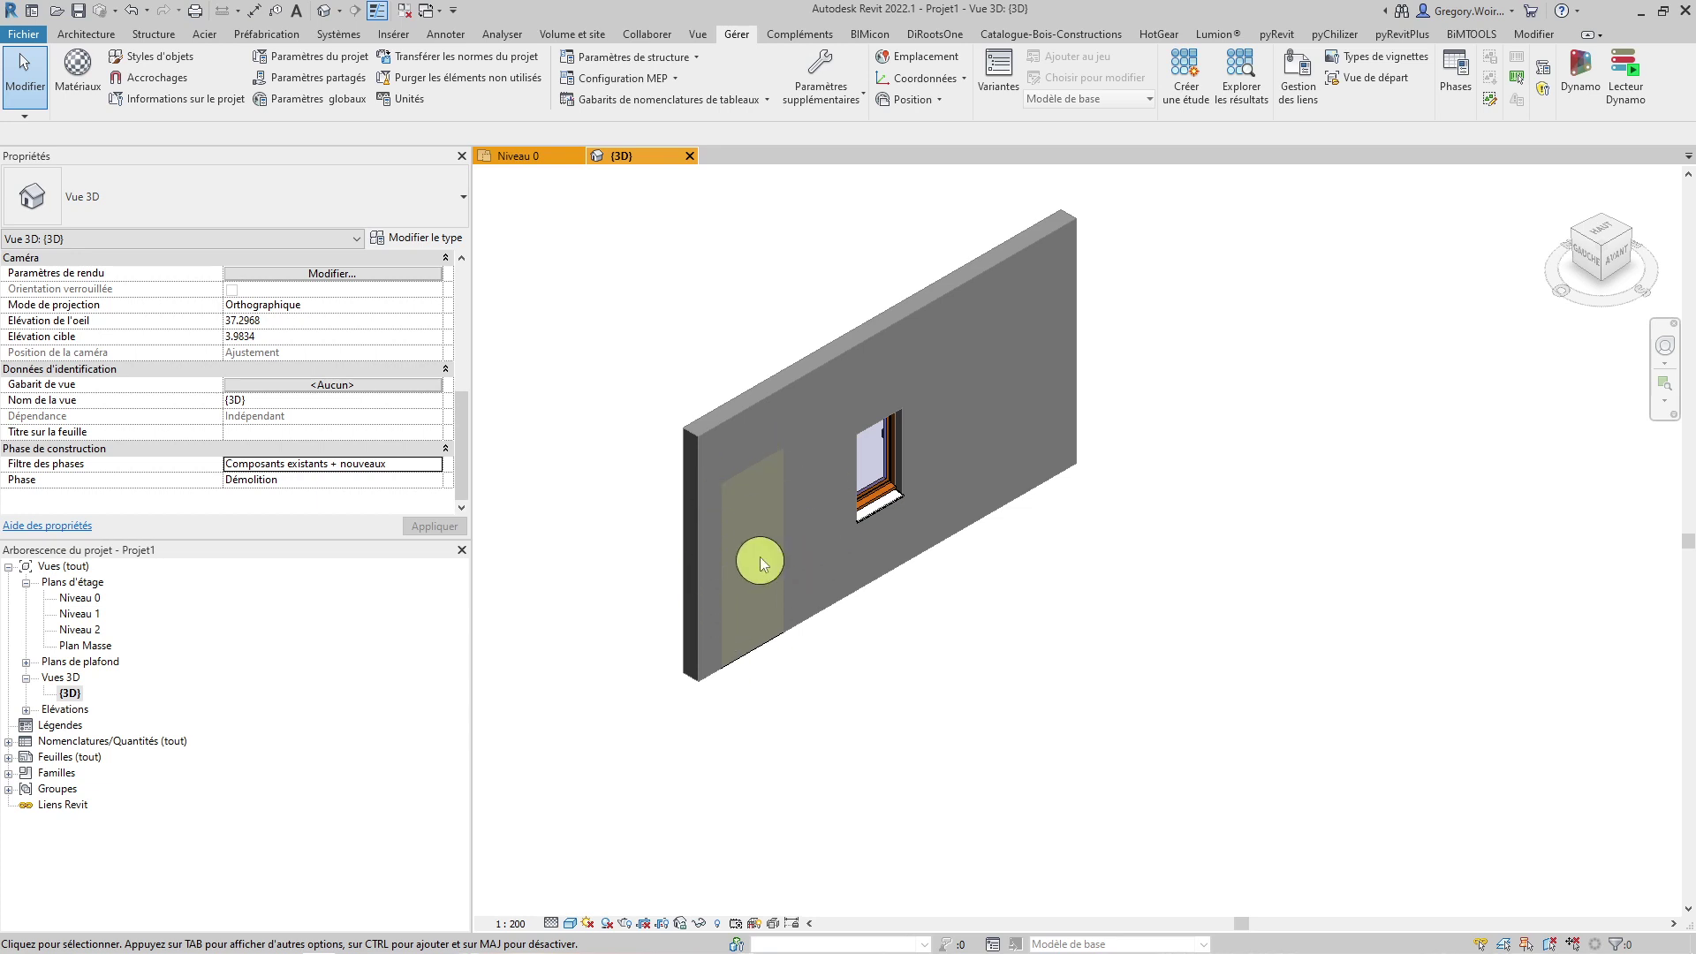
{"action": "left_click", "coordinate": [439, 466]}
{"action": "left_click", "coordinate": [292, 533]}
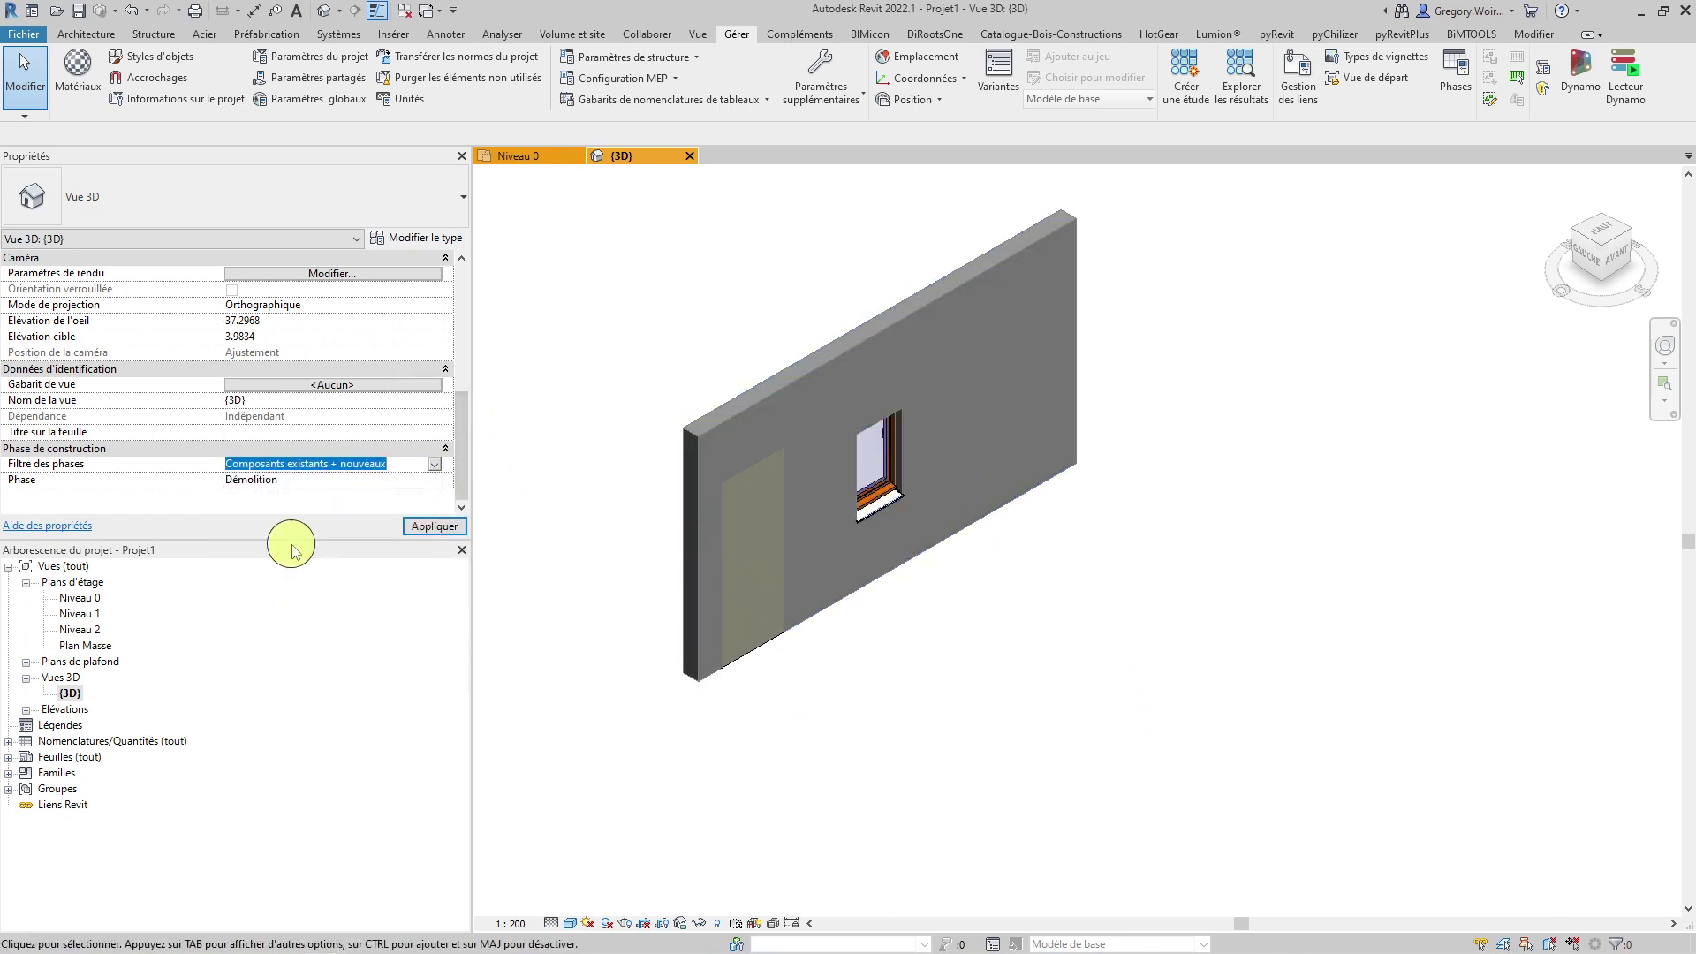
{"action": "left_click", "coordinate": [433, 527]}
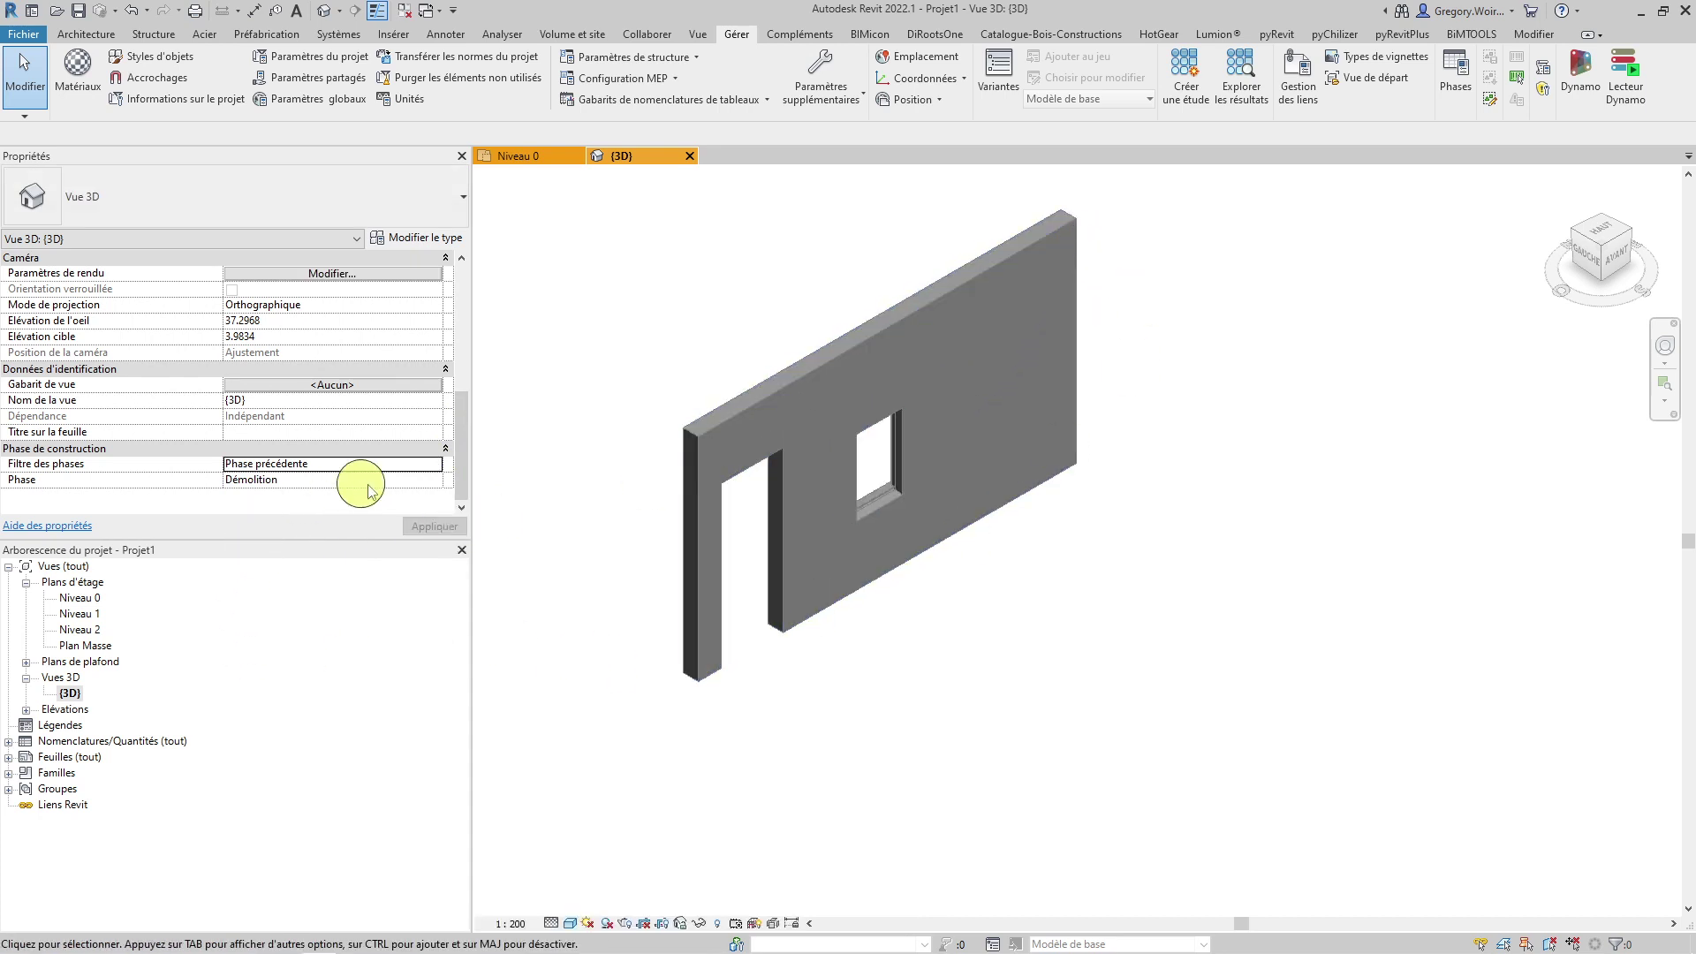
Step: Set the {3D} view's phase to Nouvelle construction and its phase filter to Afficher tout
{"action": "left_click", "coordinate": [435, 465]}
{"action": "left_click", "coordinate": [437, 465]}
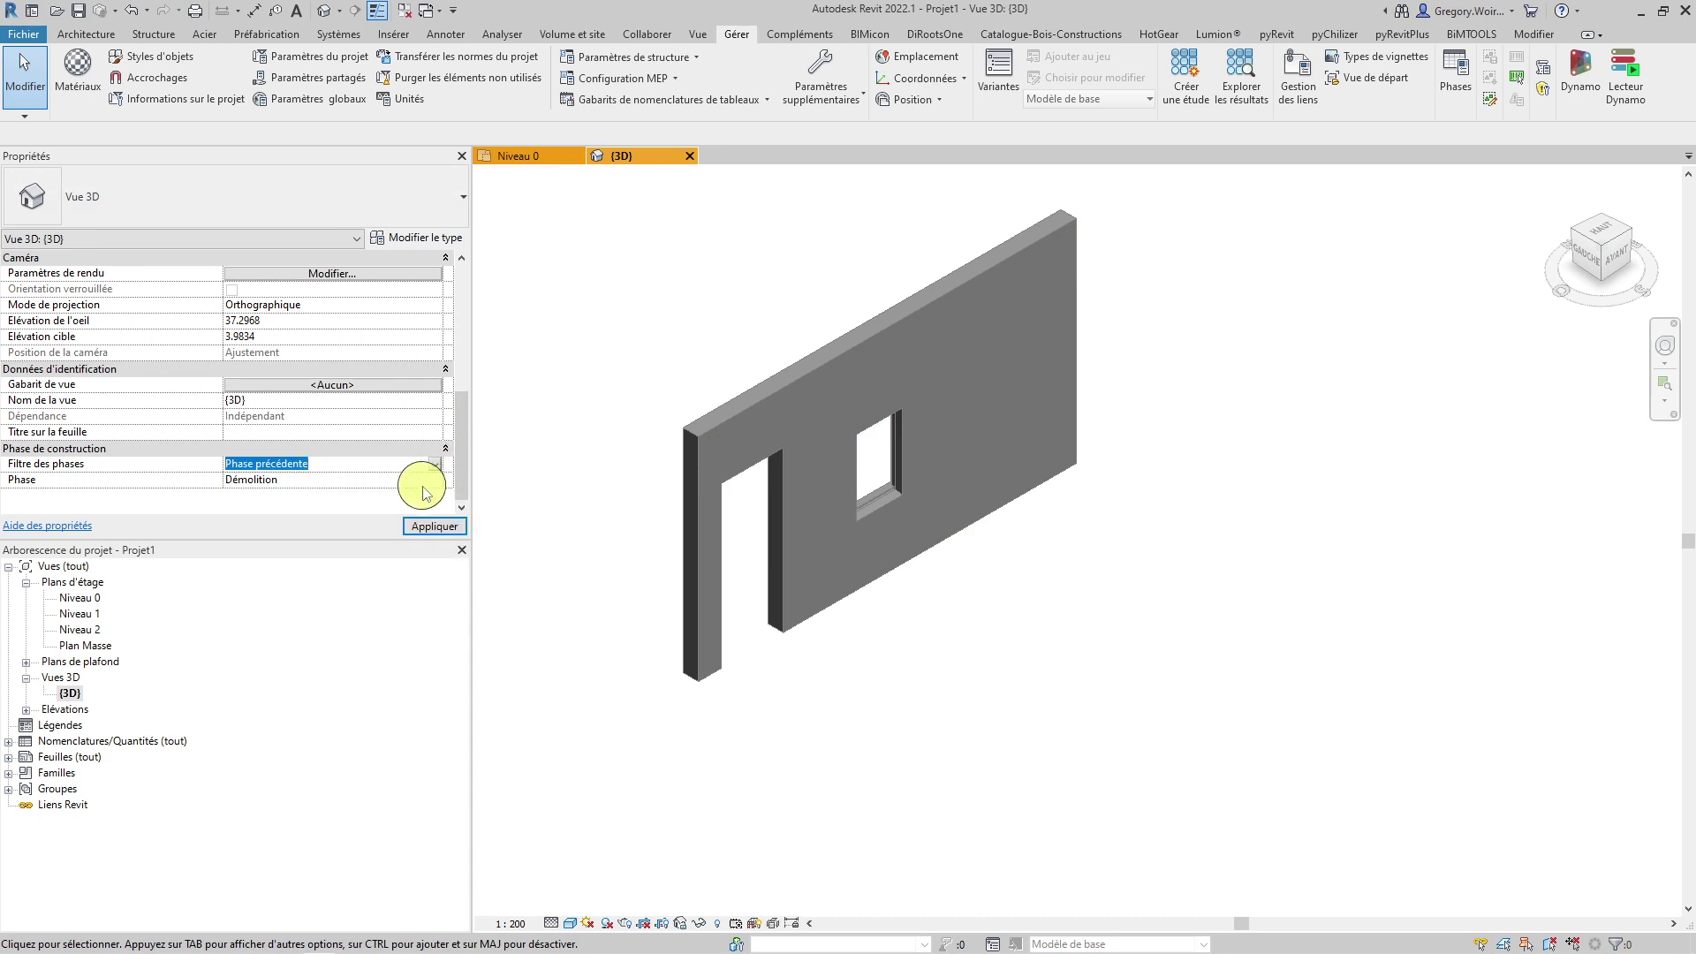
{"action": "left_click", "coordinate": [431, 481]}
{"action": "left_click", "coordinate": [335, 519]}
{"action": "left_click", "coordinate": [435, 465]}
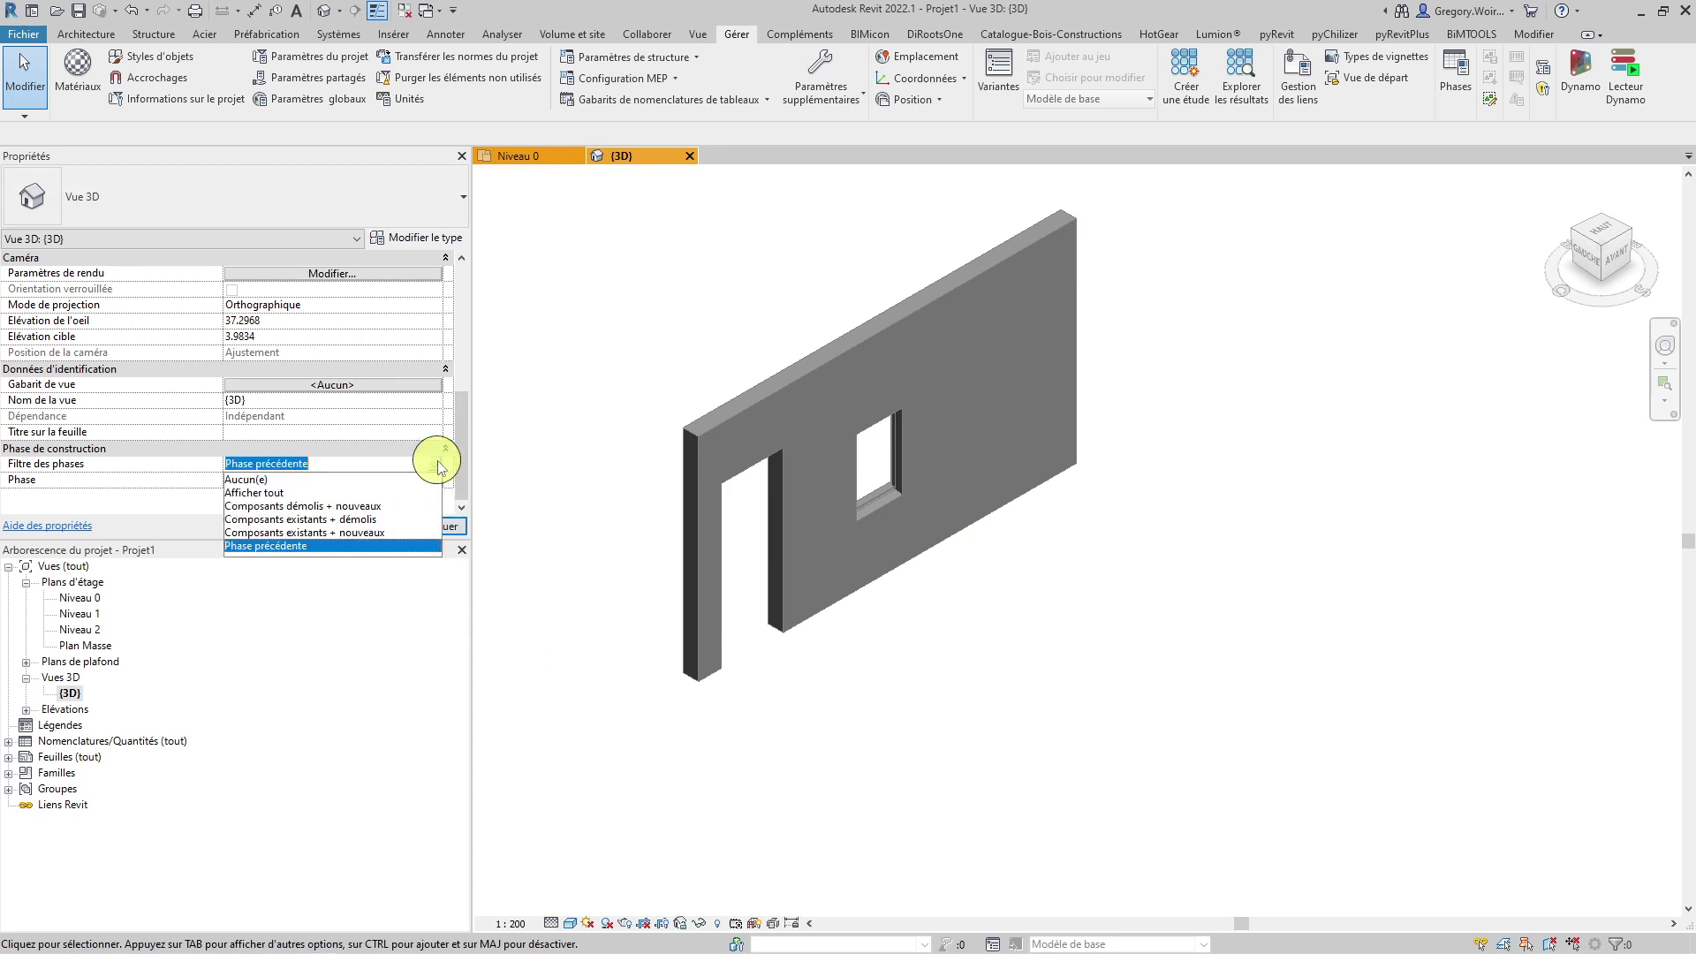
{"action": "left_click", "coordinate": [325, 495]}
{"action": "left_click", "coordinate": [425, 527]}
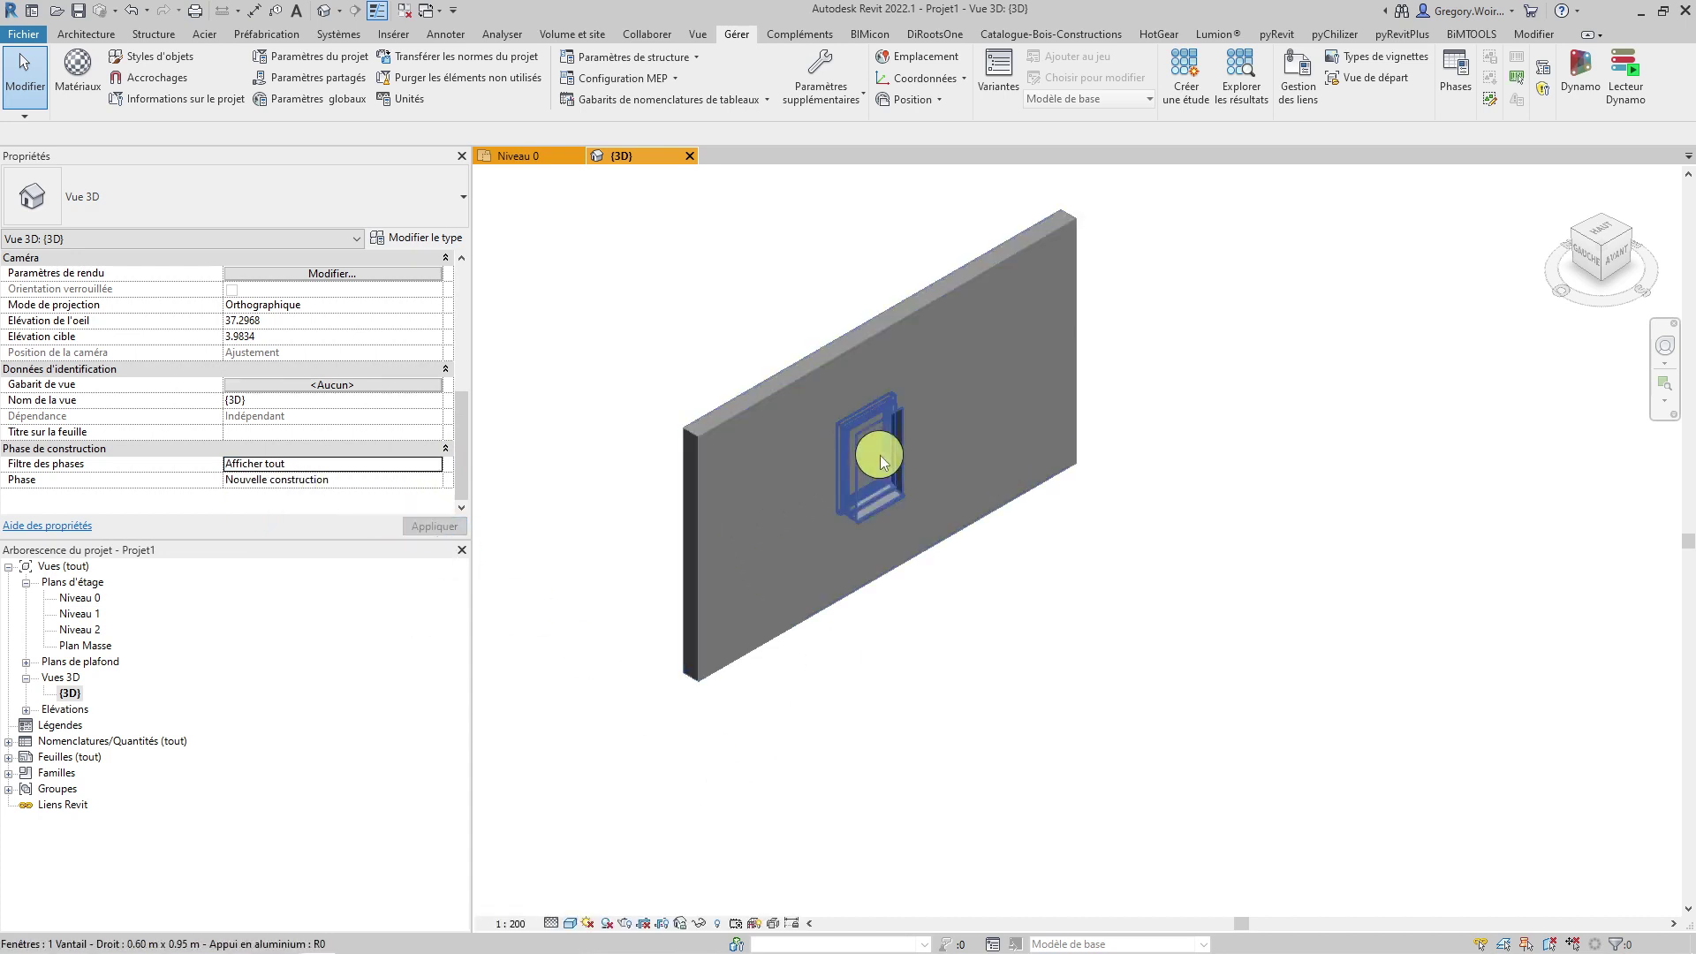
Step: Try the Composants démolis + nouveaux filter on the Nouvelle construction 3D view, and switch the filter to Composants existants + démolis
{"action": "left_click", "coordinate": [439, 466]}
{"action": "left_click", "coordinate": [360, 500]}
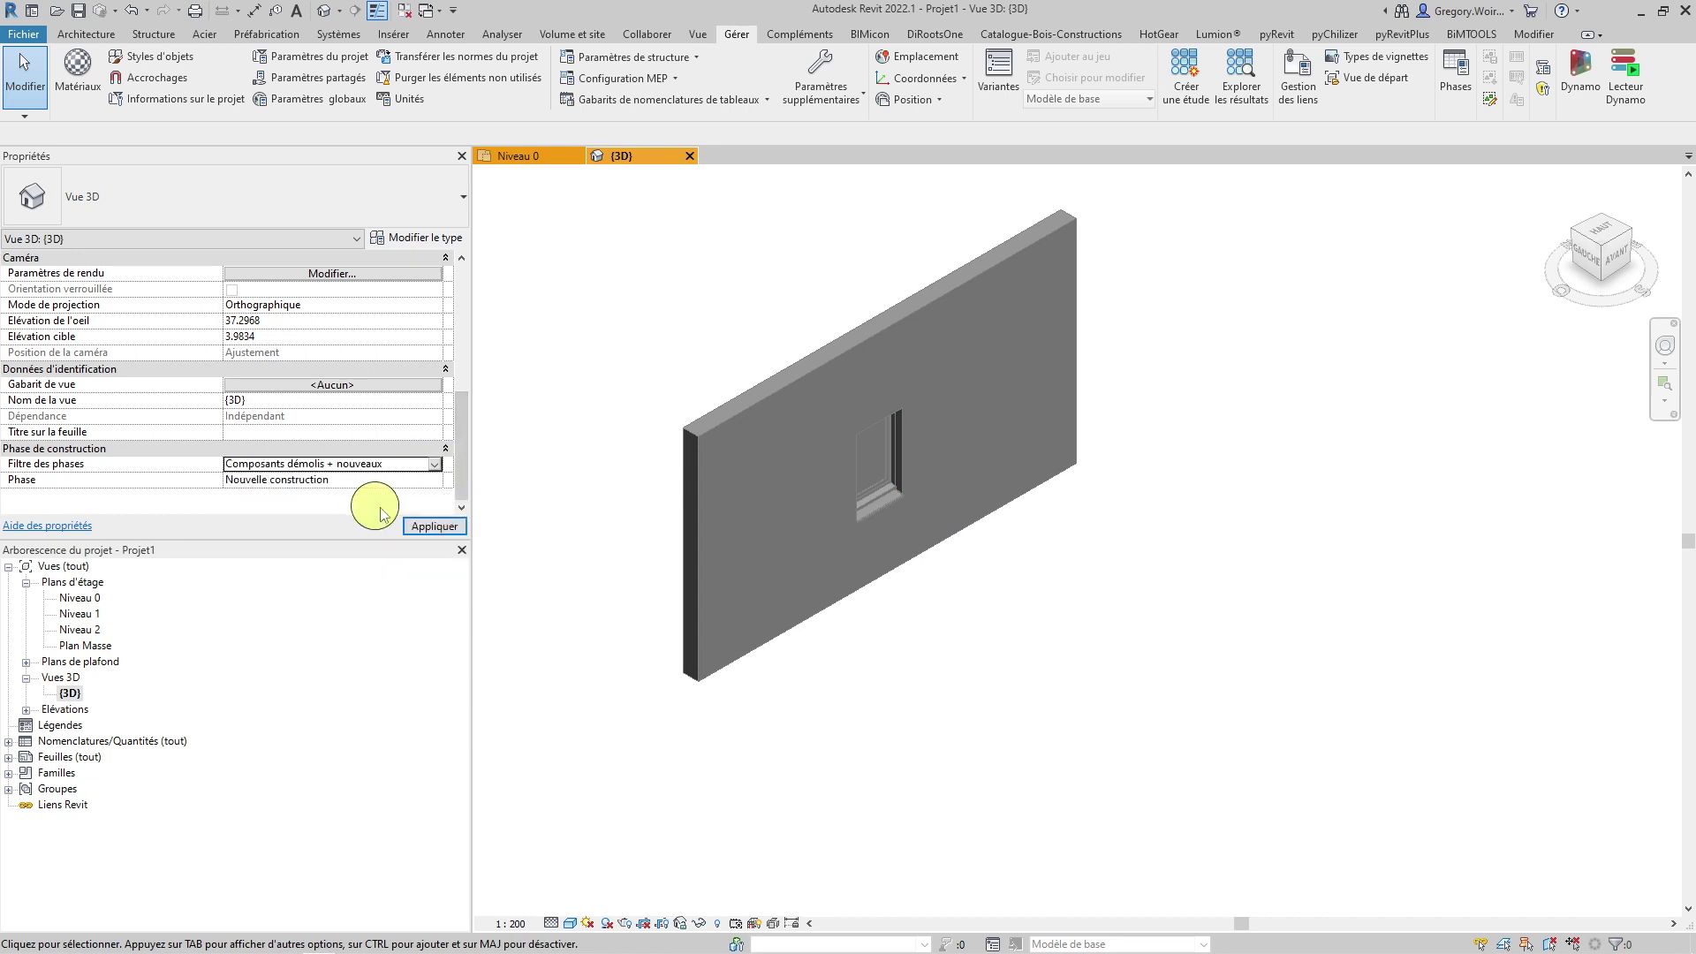
{"action": "left_click", "coordinate": [437, 527]}
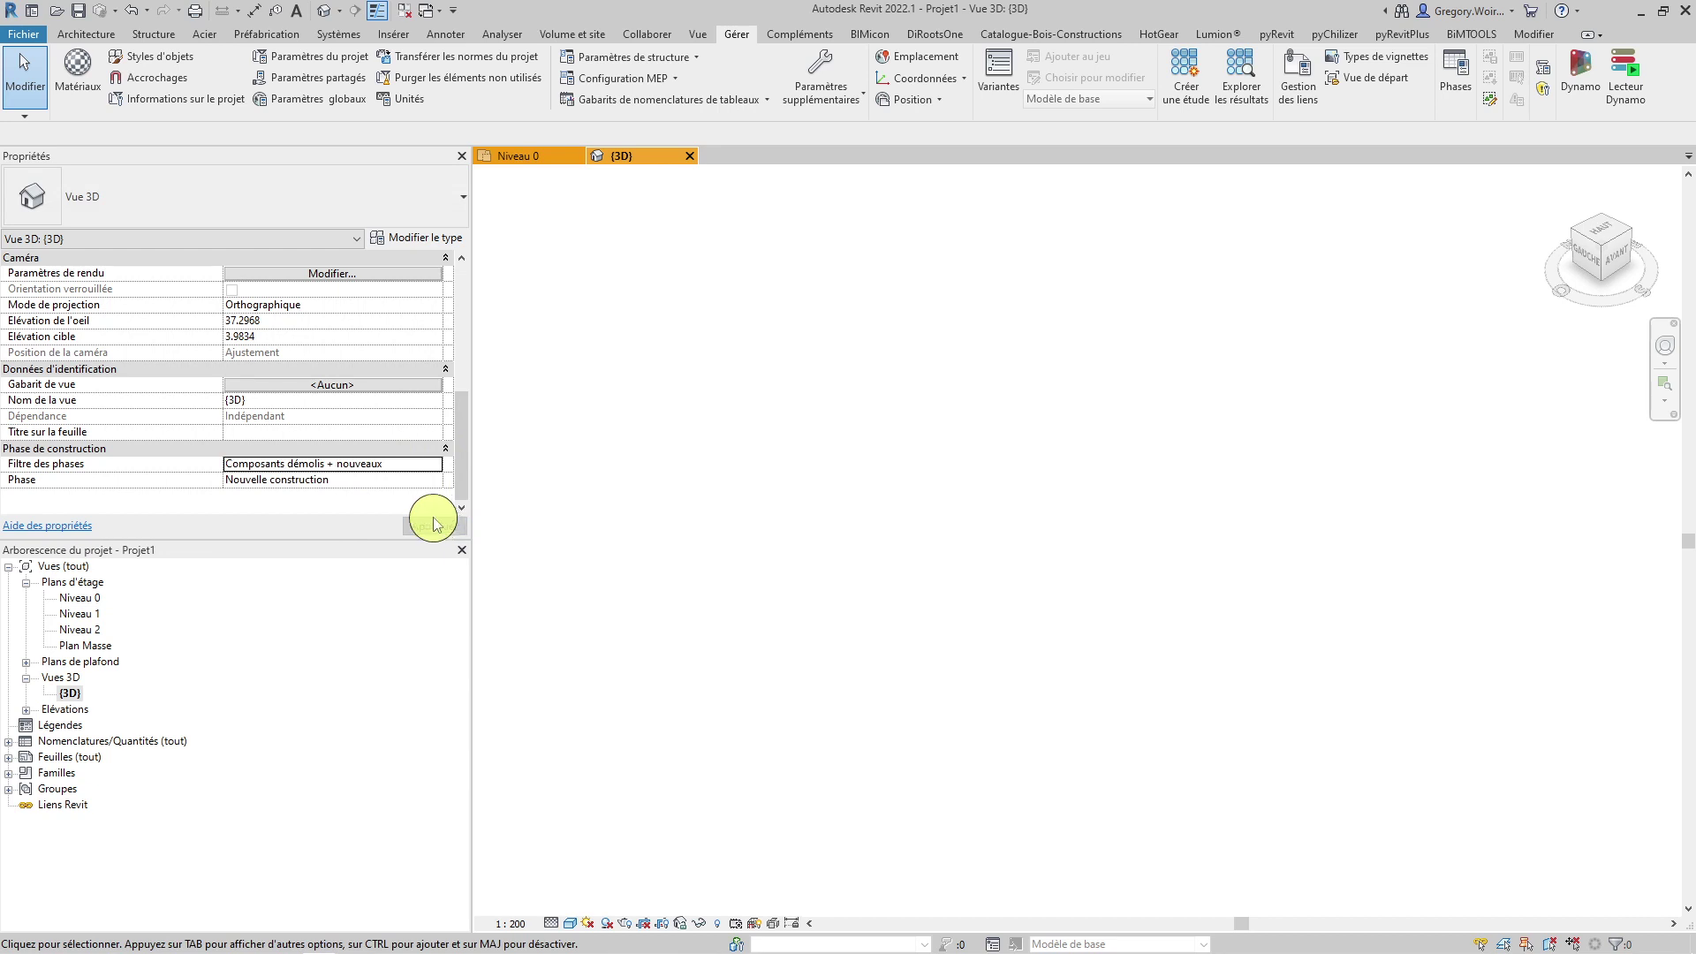
{"action": "left_click", "coordinate": [436, 465]}
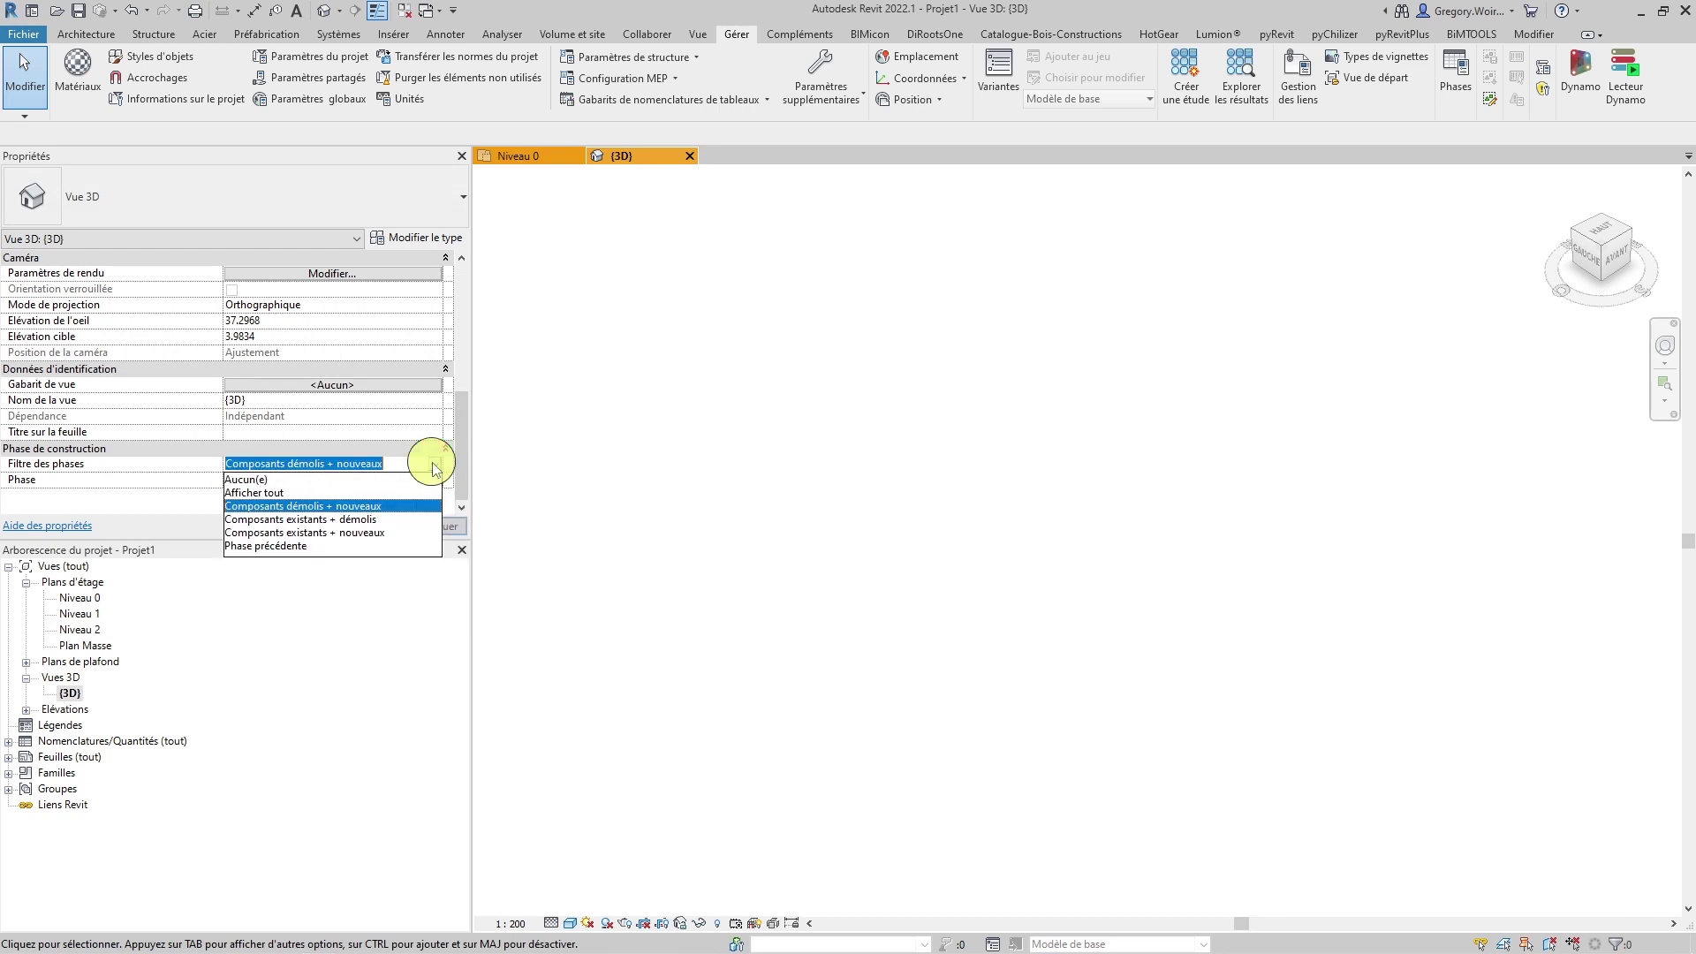
{"action": "left_click", "coordinate": [368, 520]}
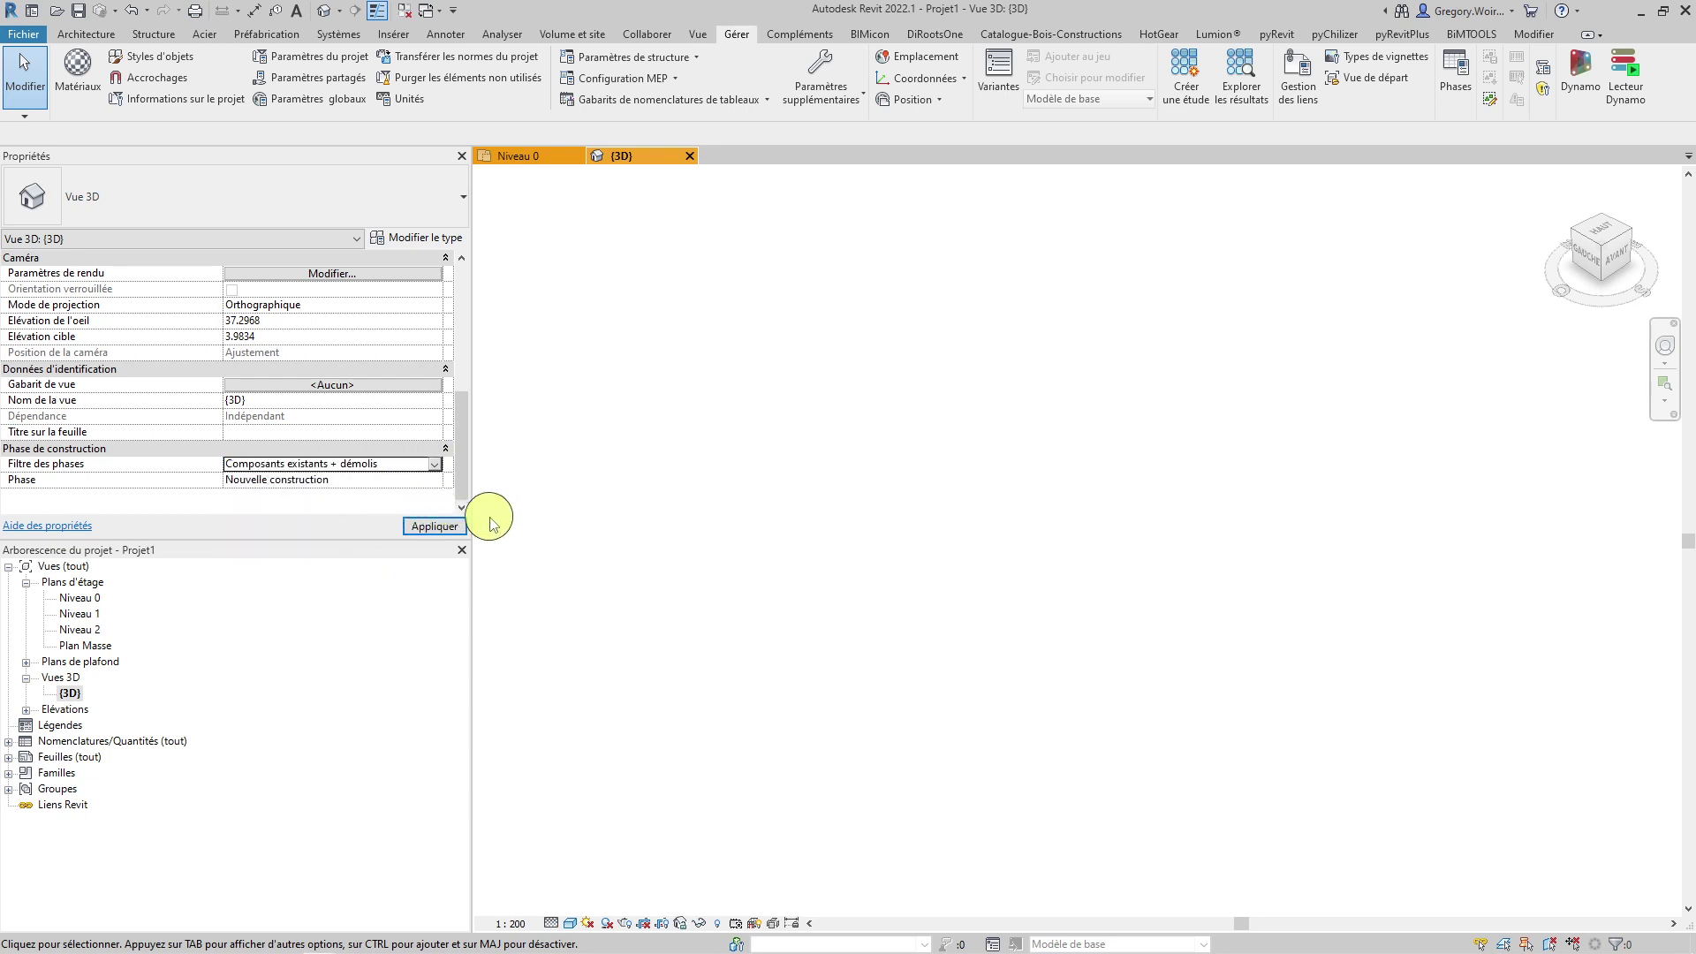
{"action": "left_click", "coordinate": [452, 528]}
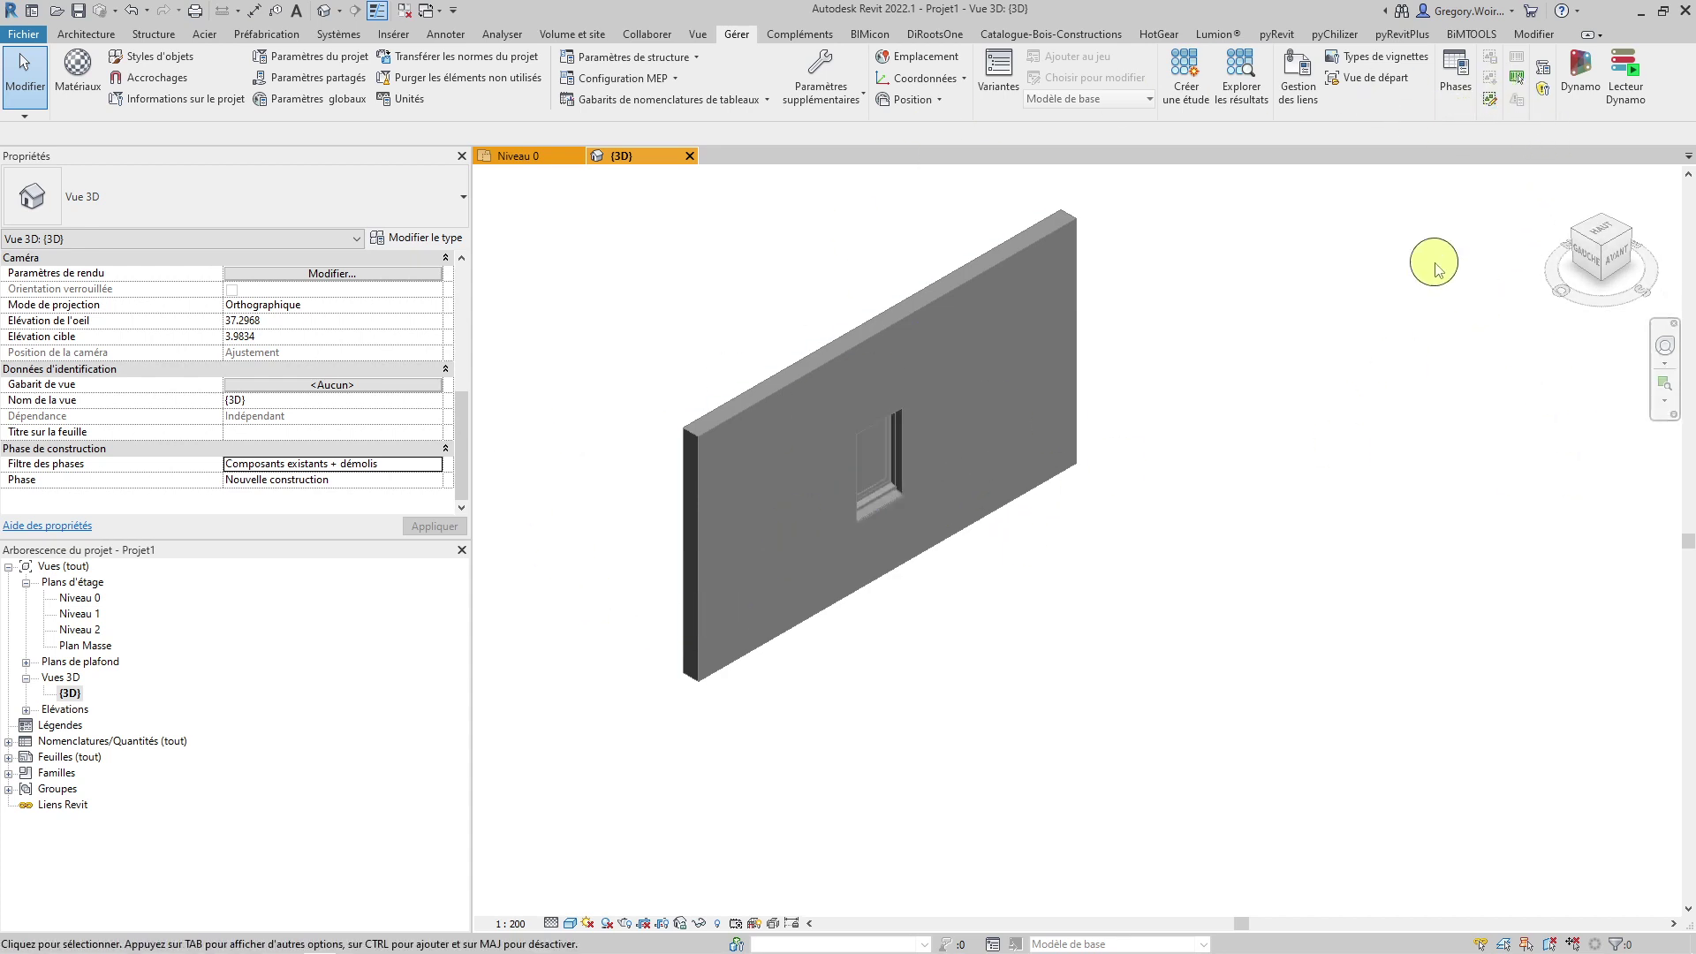
Step: Review the graphic overrides of each phase status in the construction phase settings, and leave them without applying changes
{"action": "left_click", "coordinate": [1467, 66]}
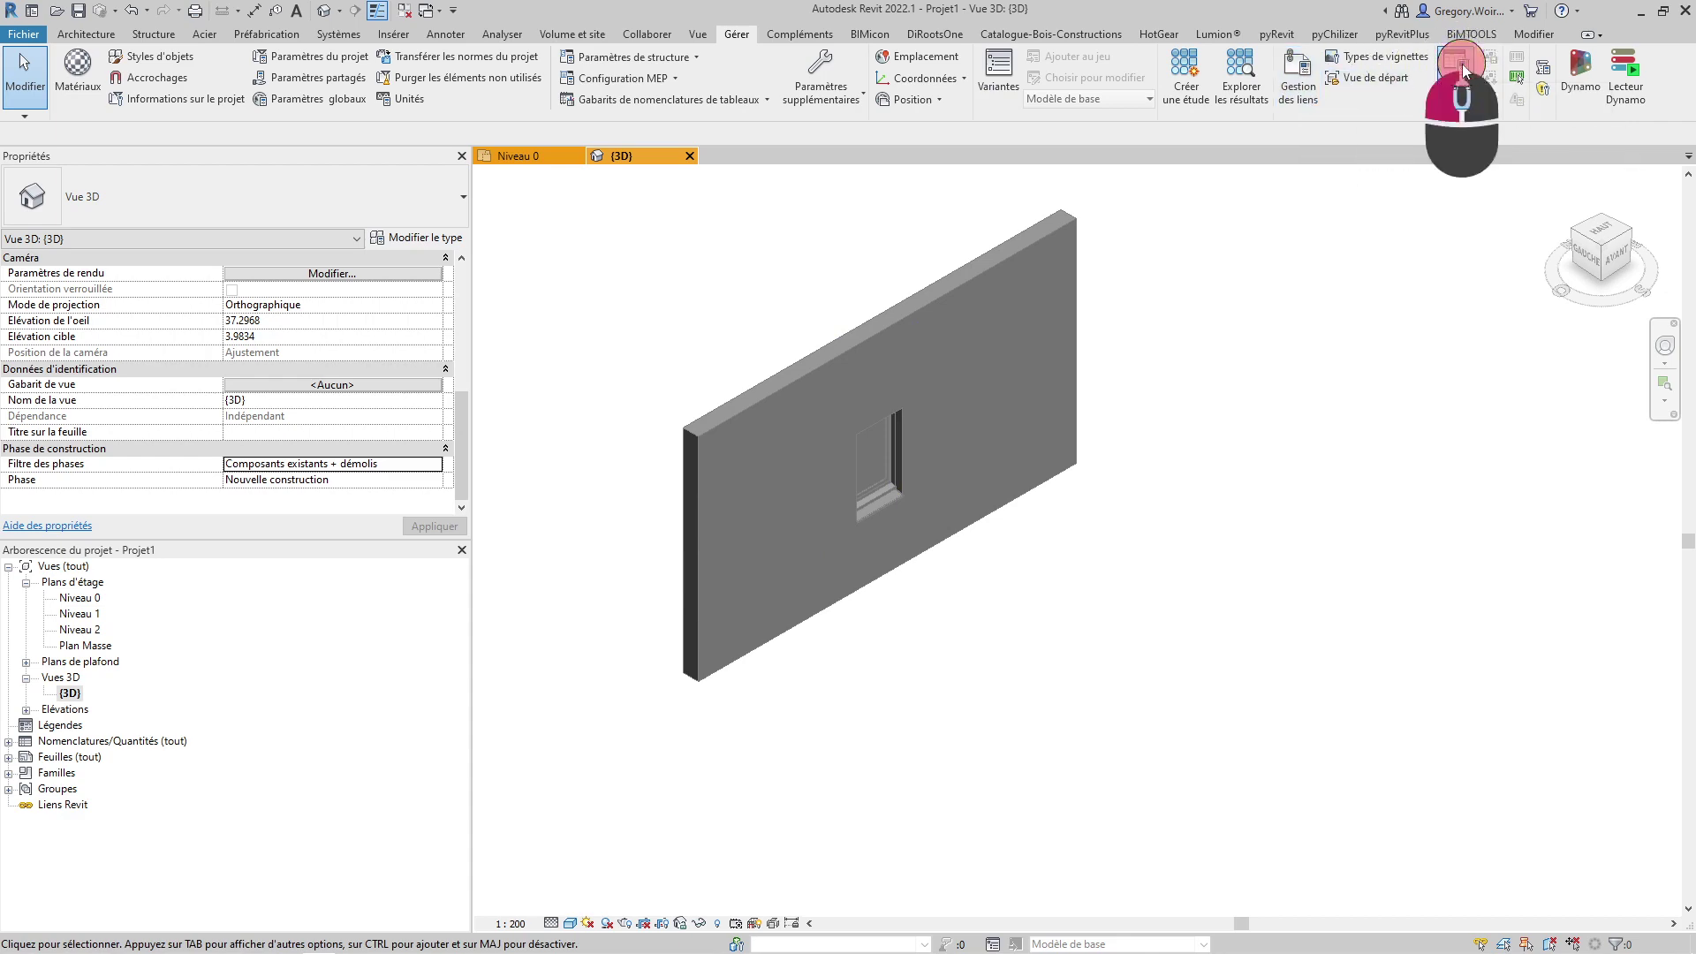
{"action": "left_click", "coordinate": [862, 248]}
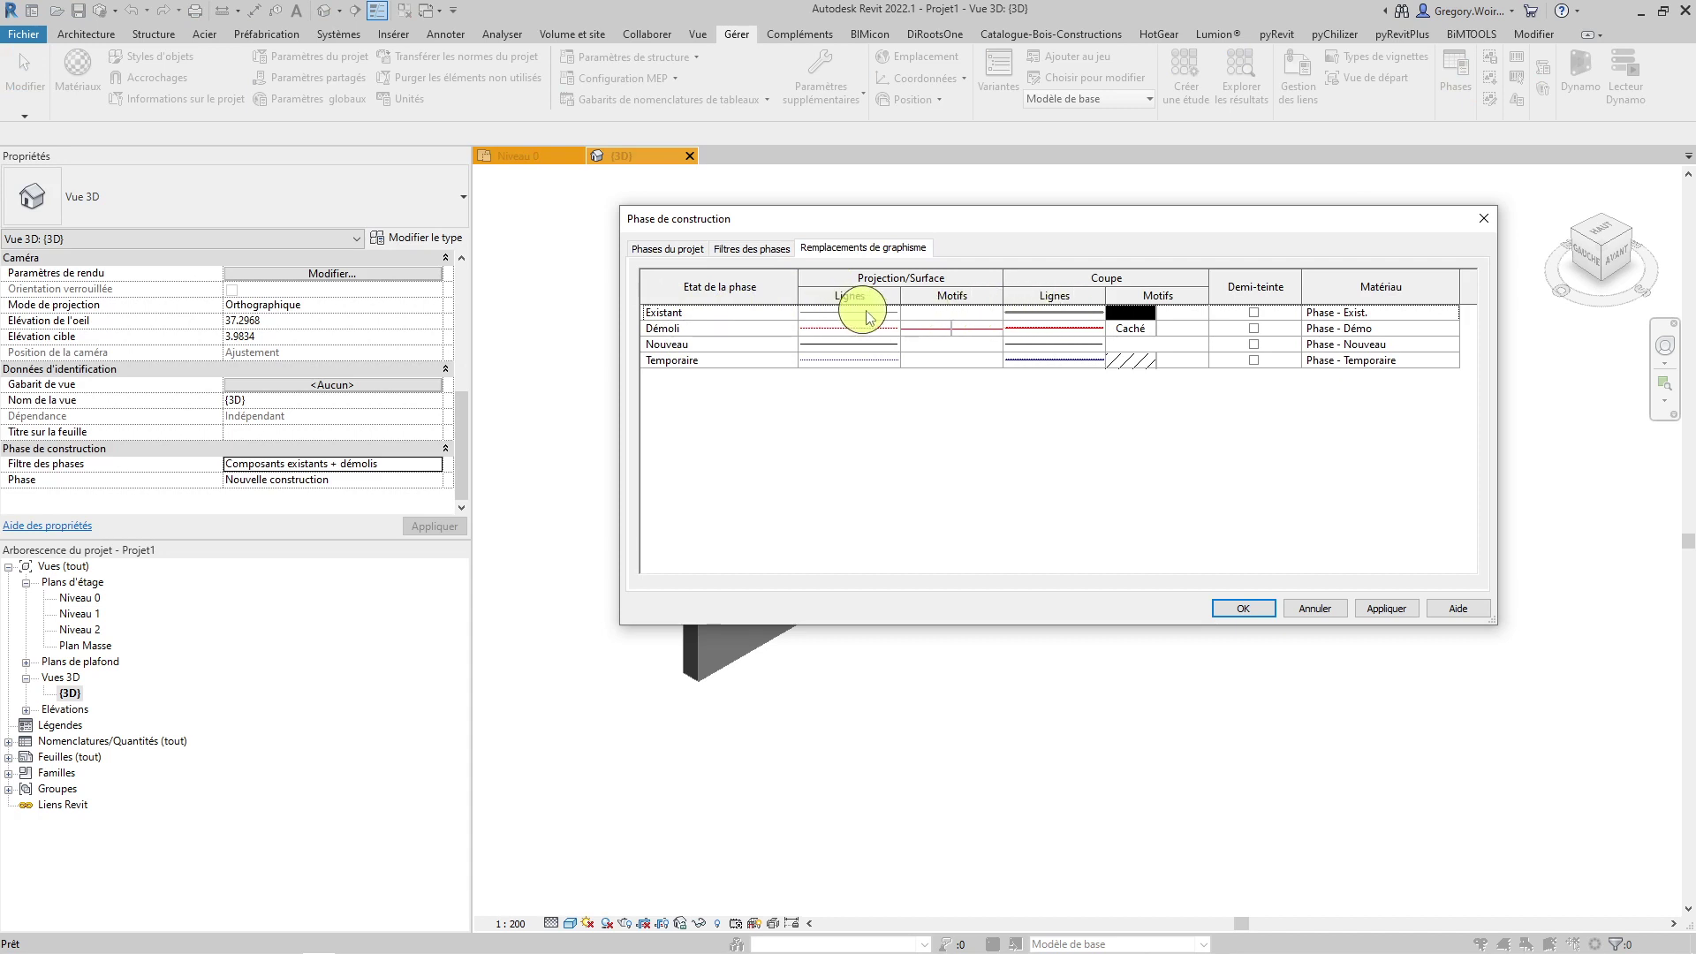
{"action": "left_click", "coordinate": [1307, 611]}
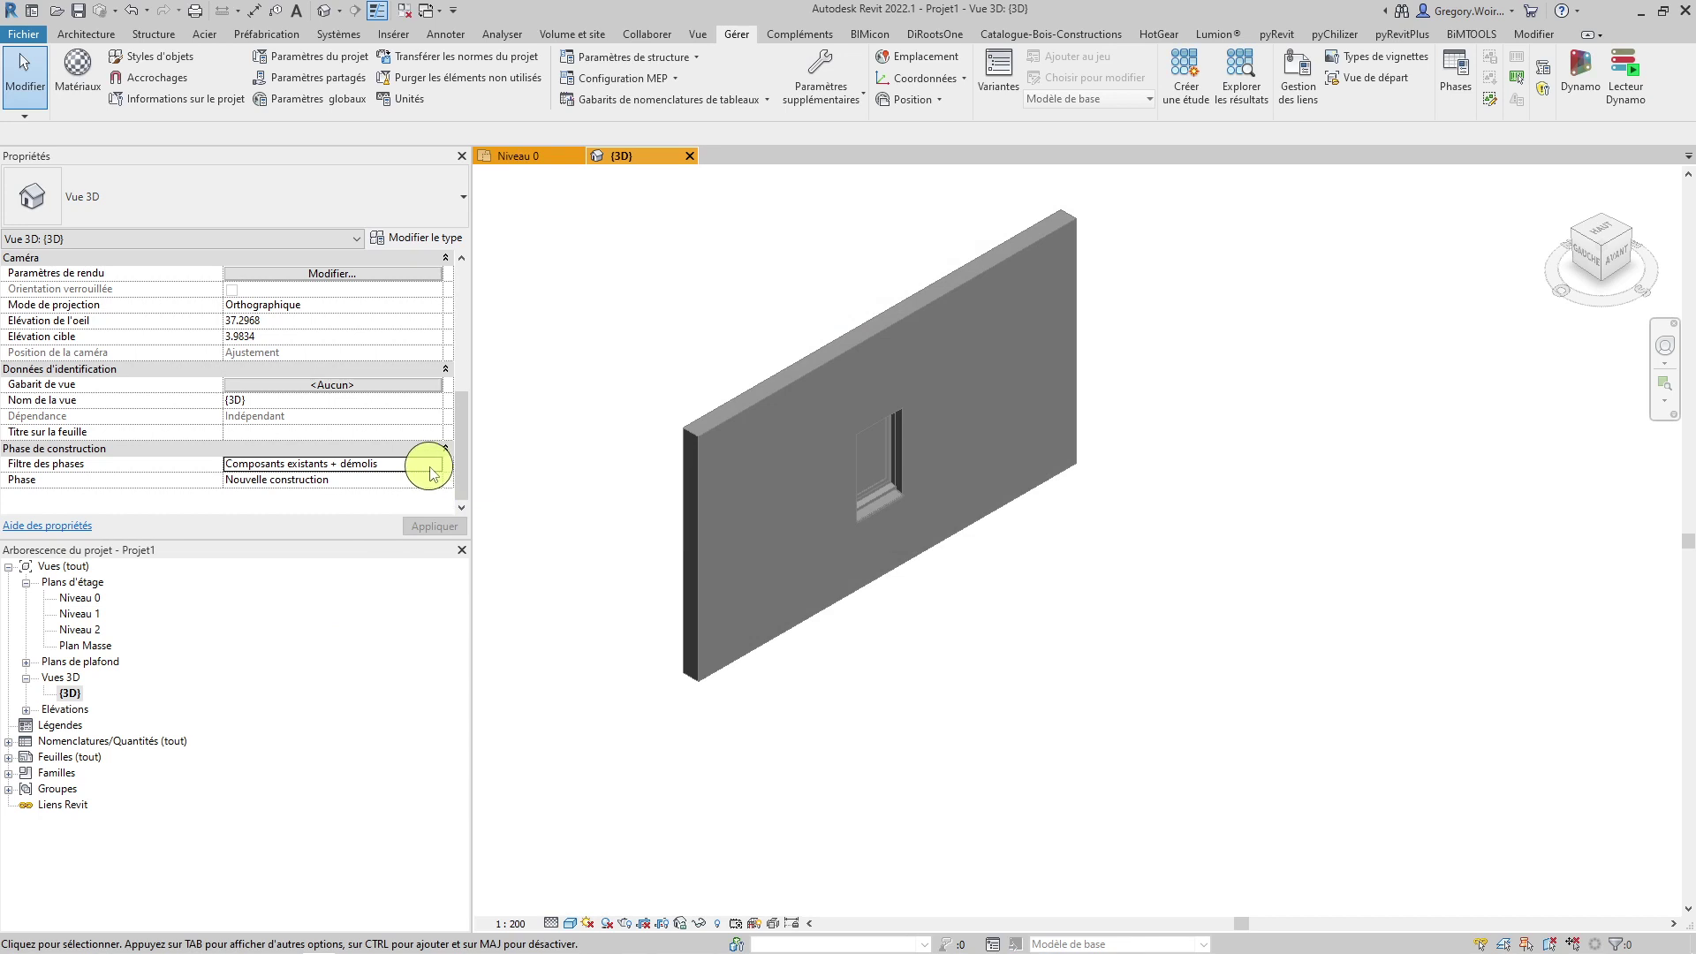
Step: Try the Aucun(e) phase filter on the 3D view, and set the filter back to Composants existants + démolis
{"action": "left_click", "coordinate": [437, 466]}
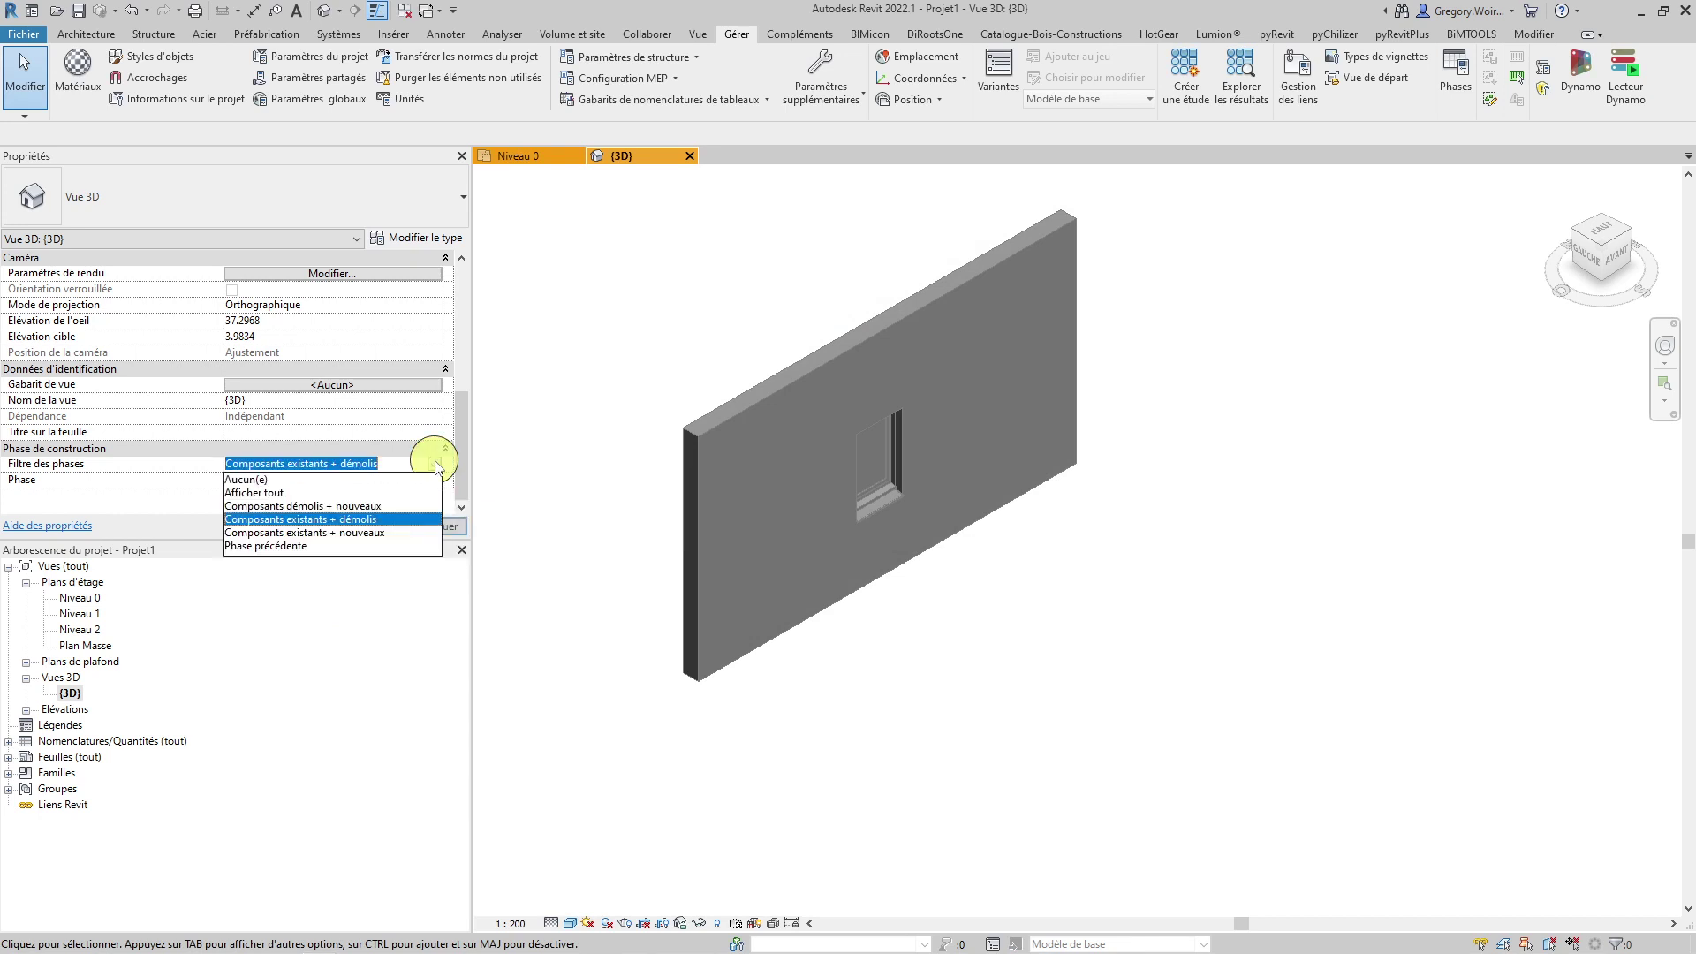
{"action": "left_click", "coordinate": [265, 479]}
{"action": "left_click", "coordinate": [427, 527]}
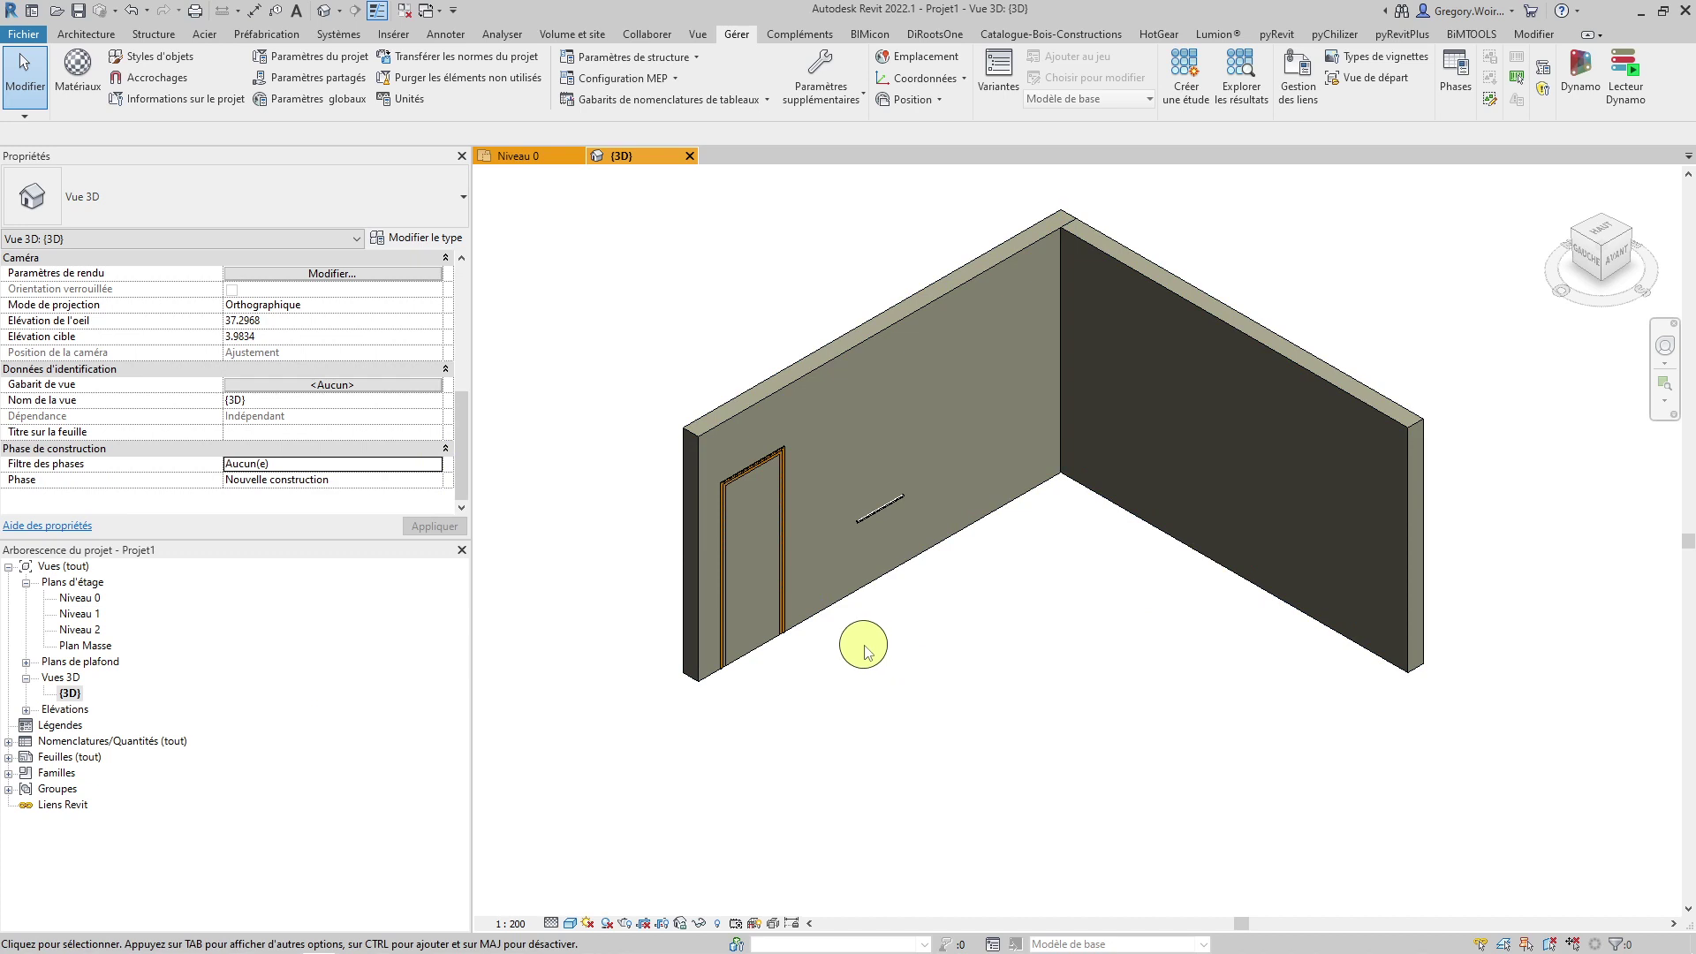
{"action": "left_click", "coordinate": [435, 467]}
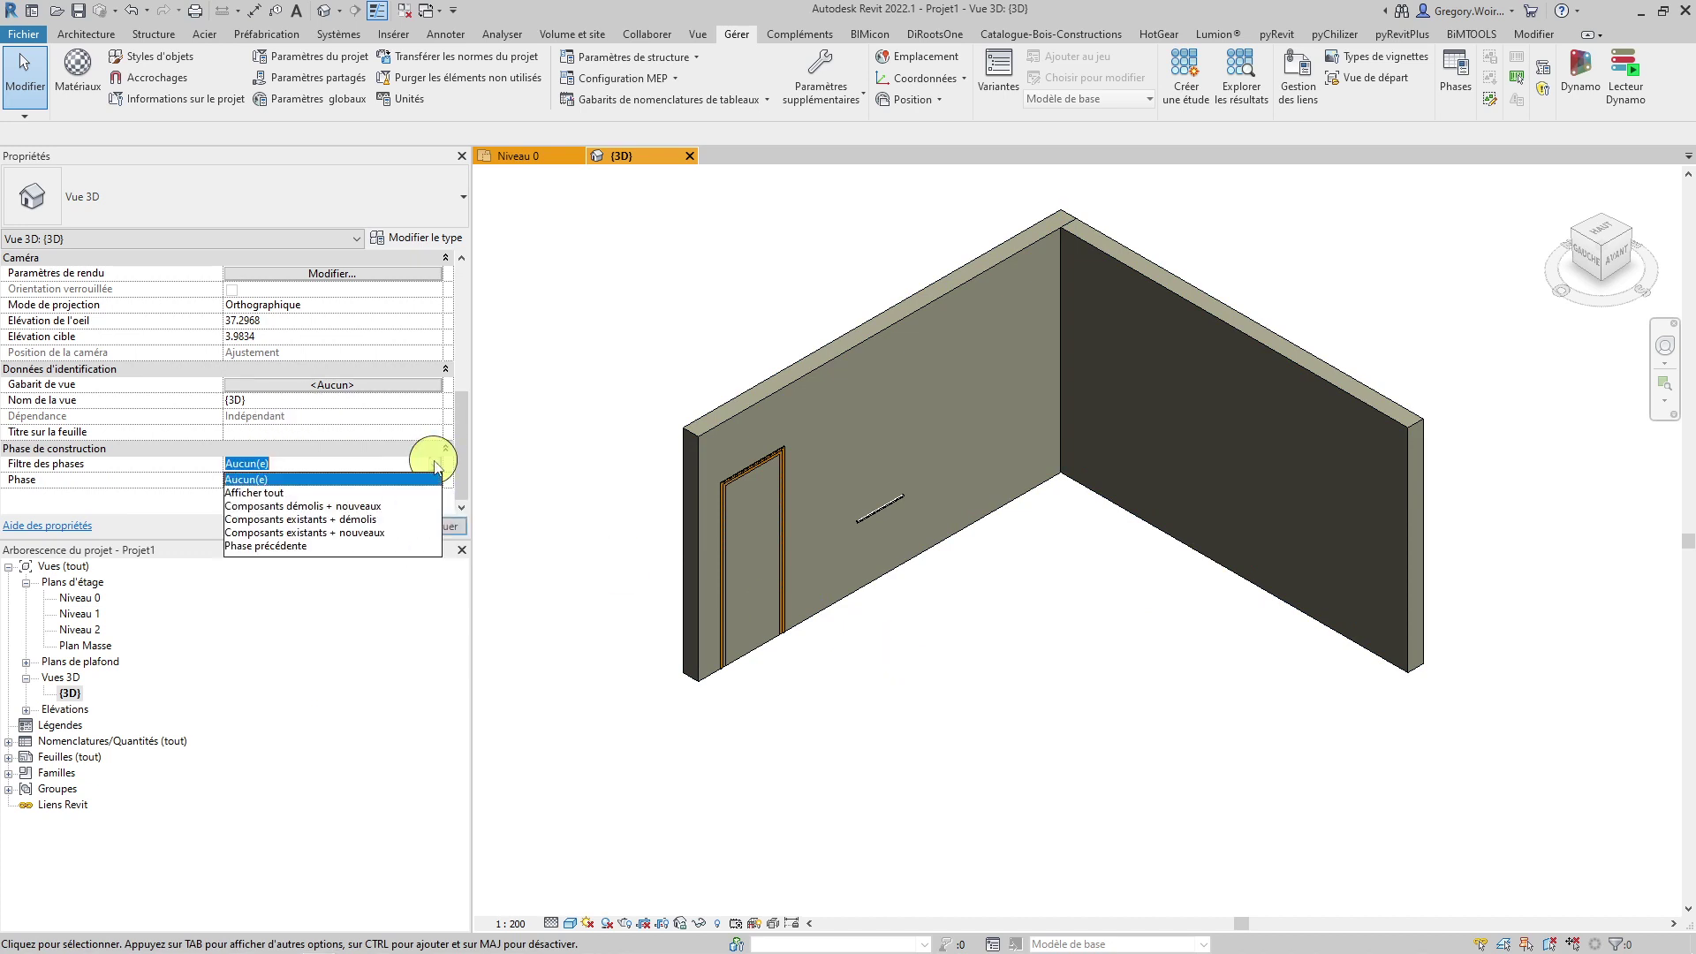
{"action": "left_click", "coordinate": [434, 467]}
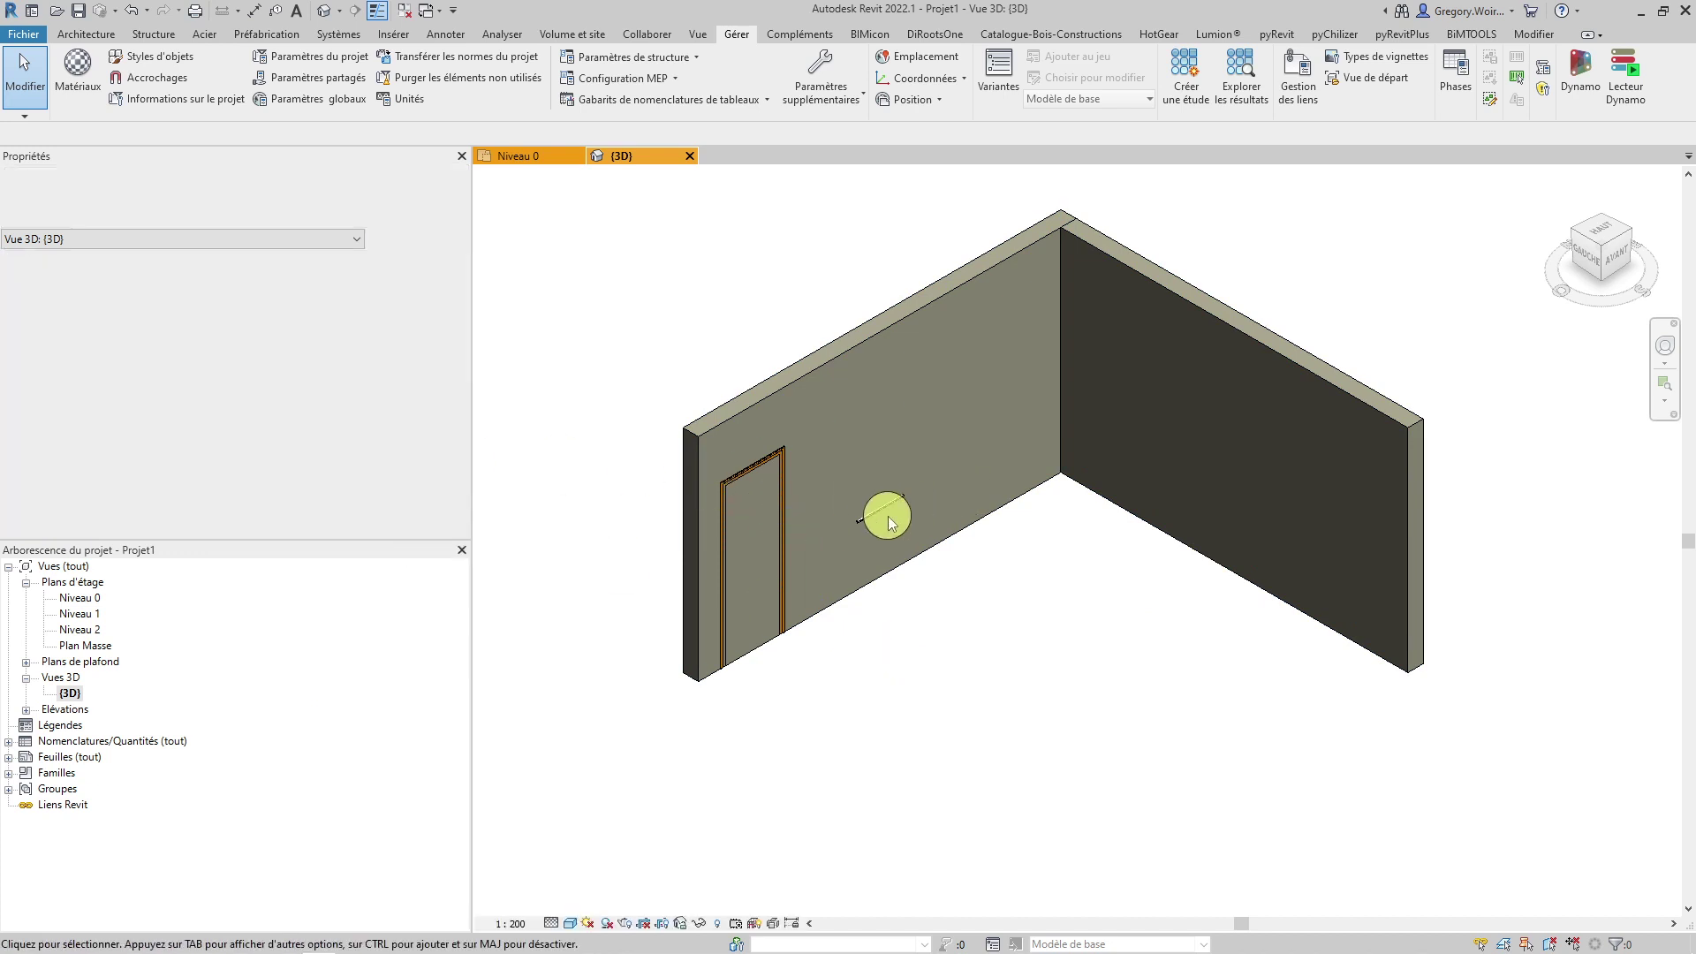
{"action": "left_click", "coordinate": [431, 466]}
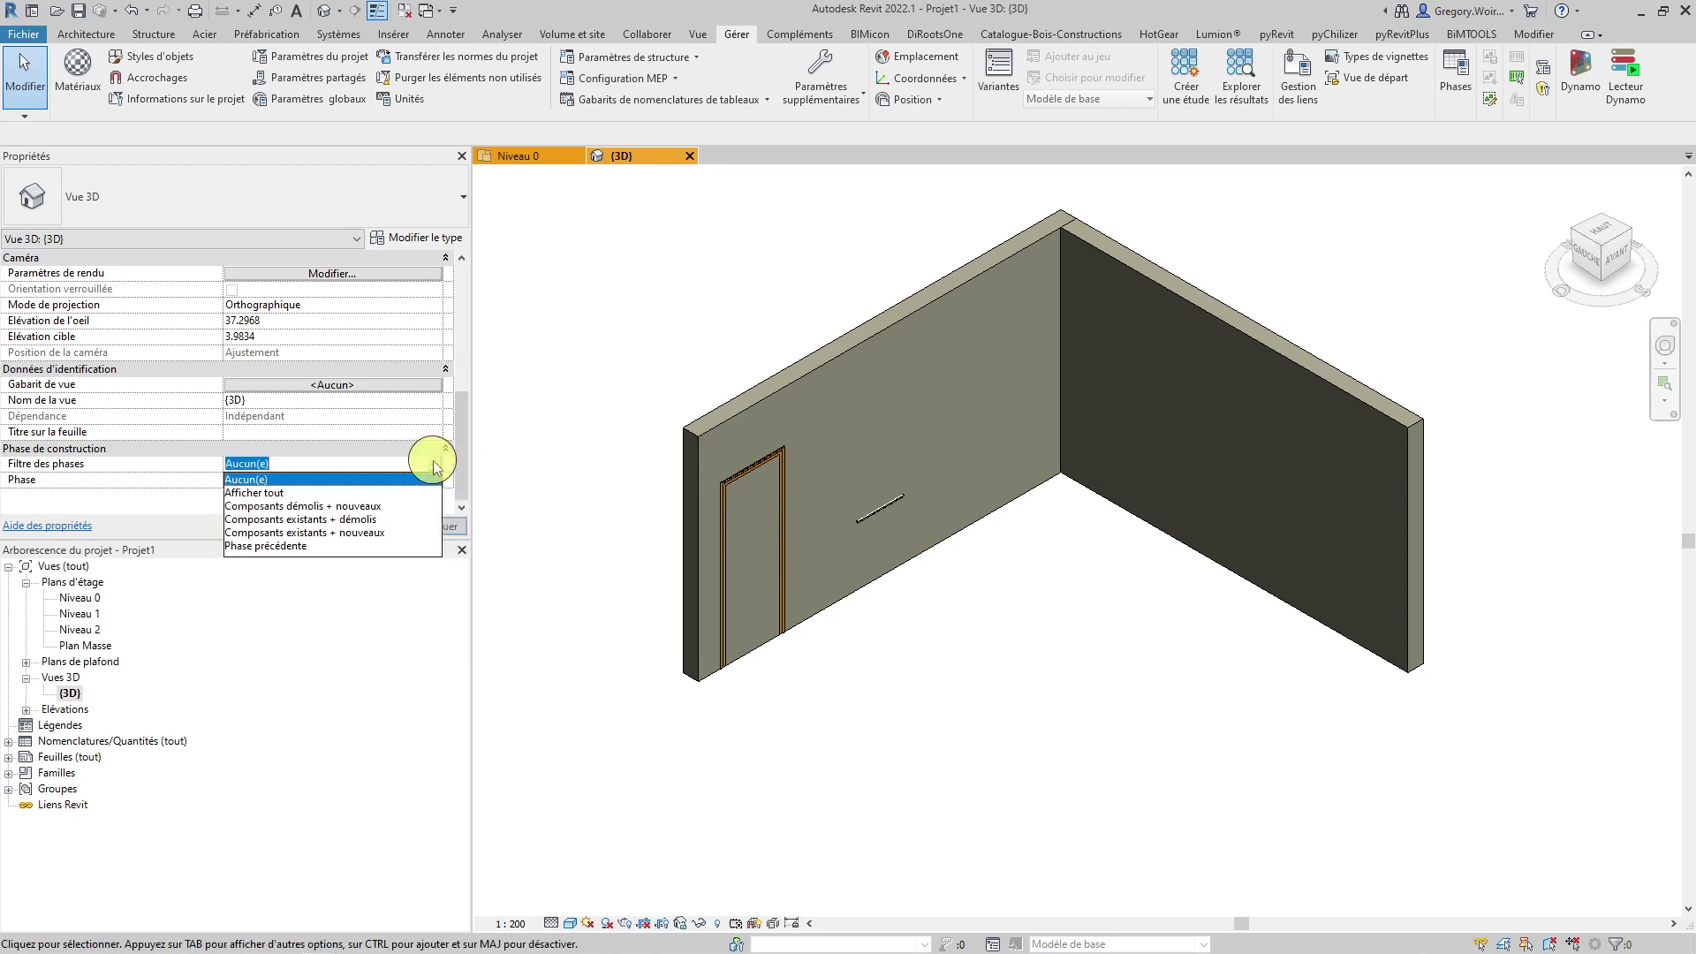
{"action": "left_click", "coordinate": [349, 520]}
{"action": "left_click", "coordinate": [435, 527]}
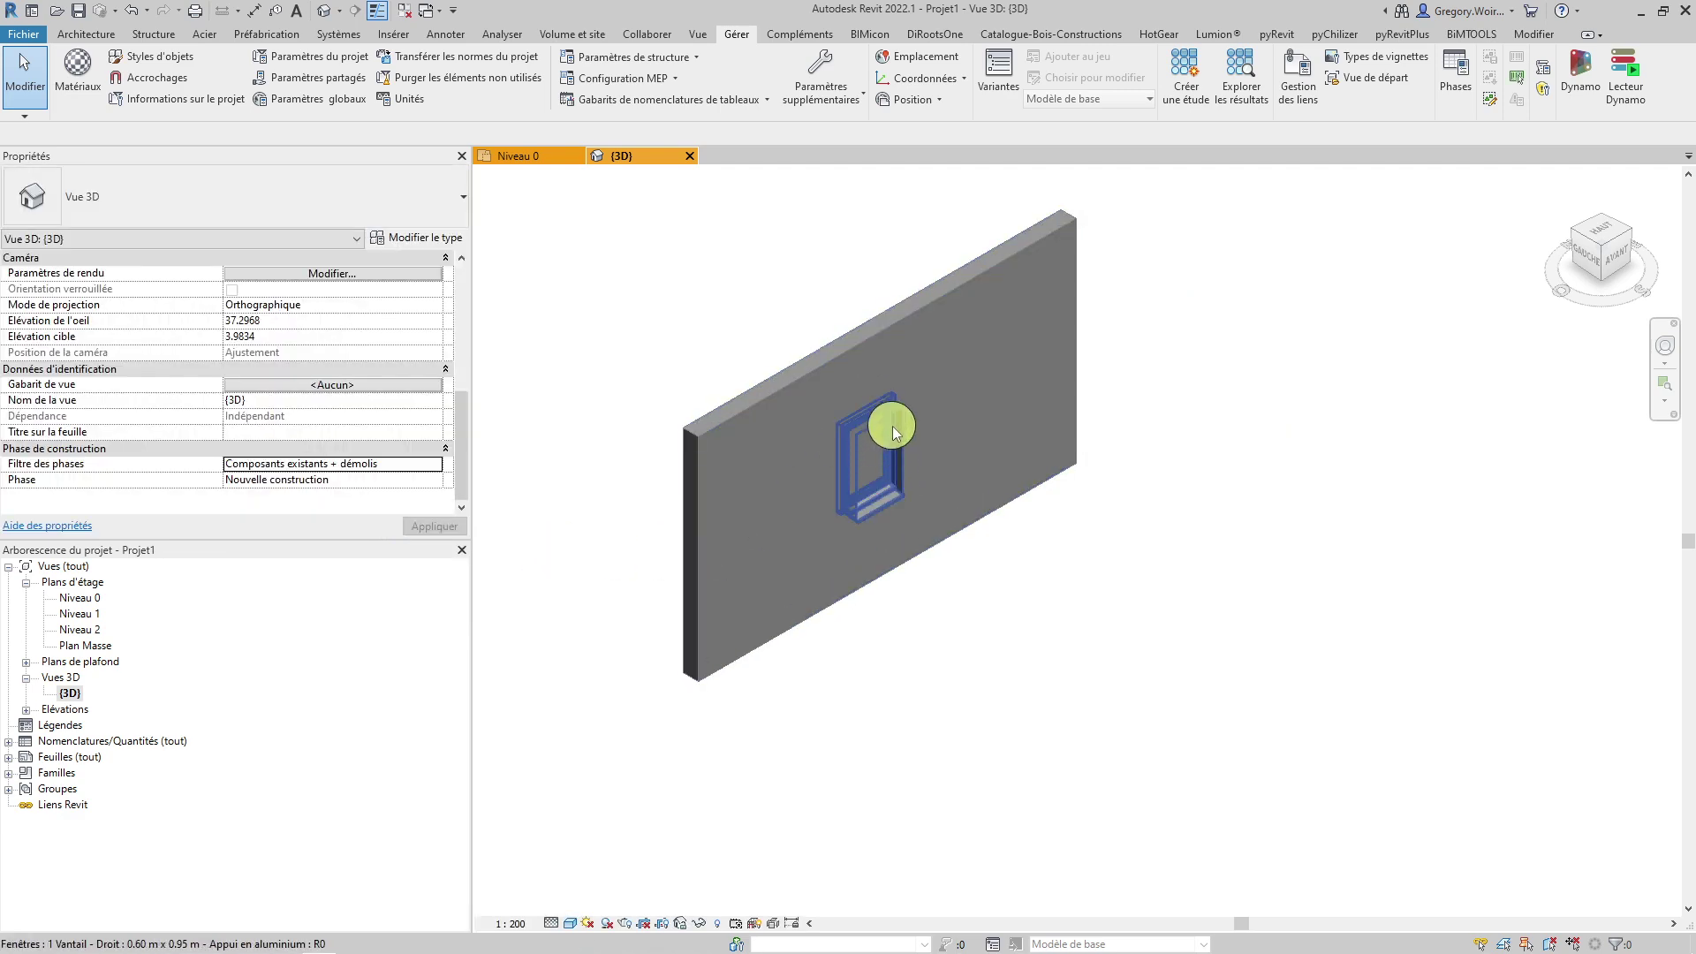
Step: Set the Existant display of the Composants existants + démolis phase filter to Par catégorie, and apply the change
{"action": "left_click", "coordinate": [1456, 71]}
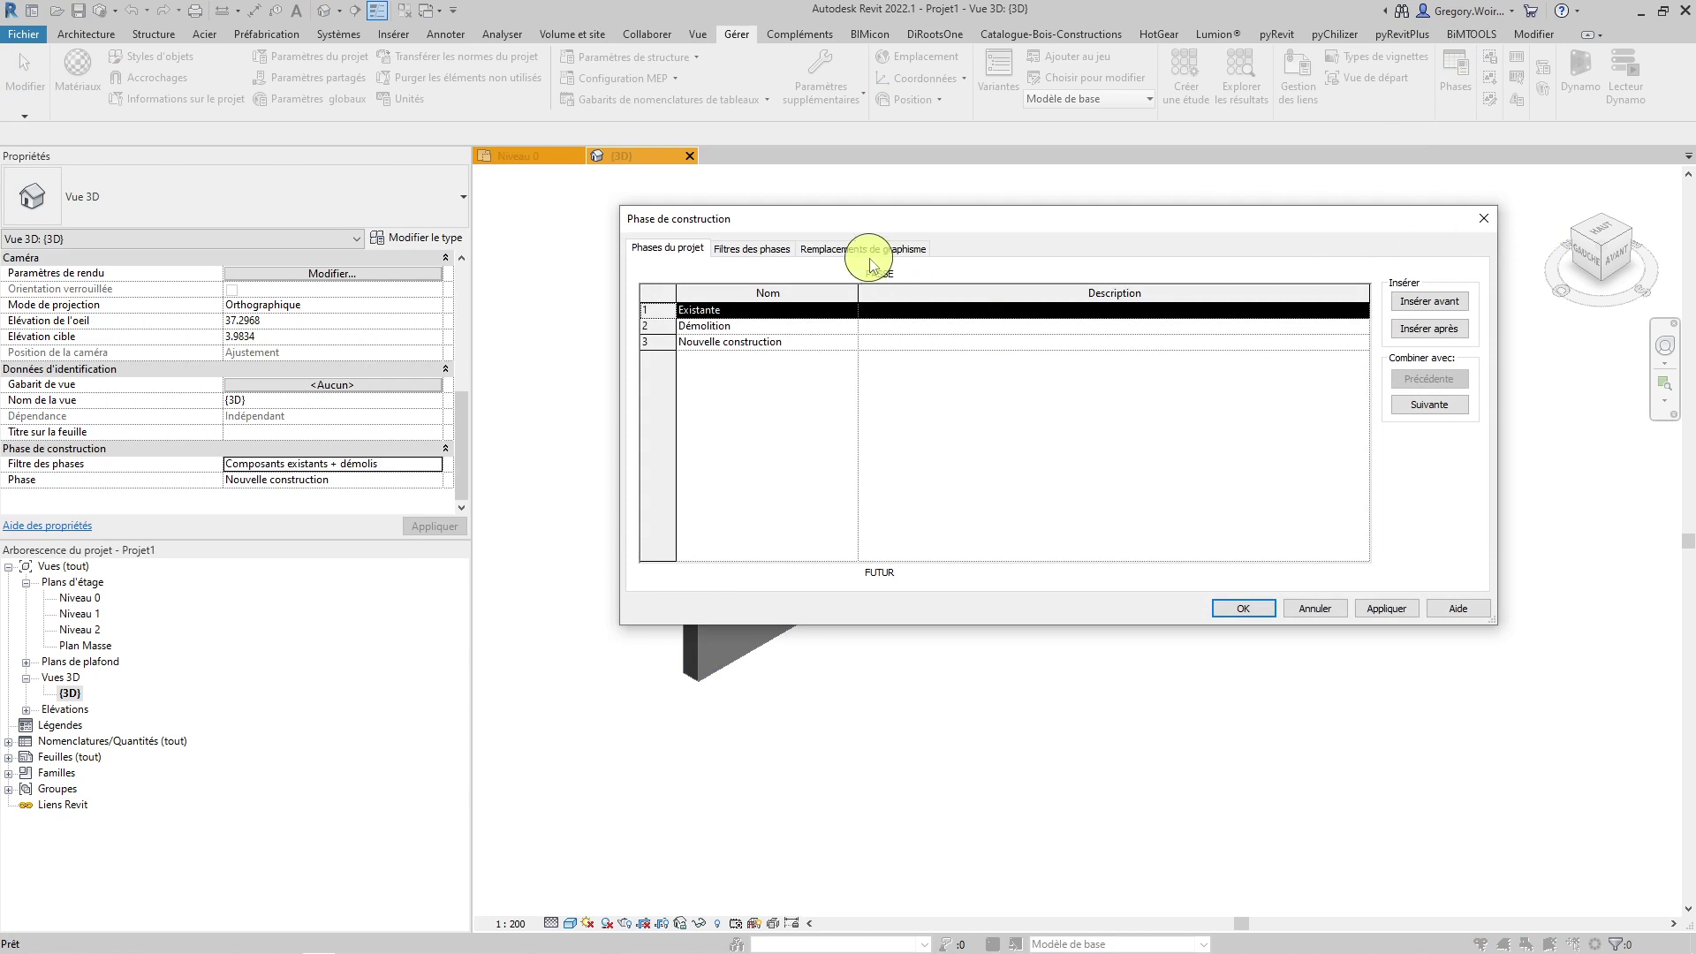
{"action": "left_click", "coordinate": [890, 252]}
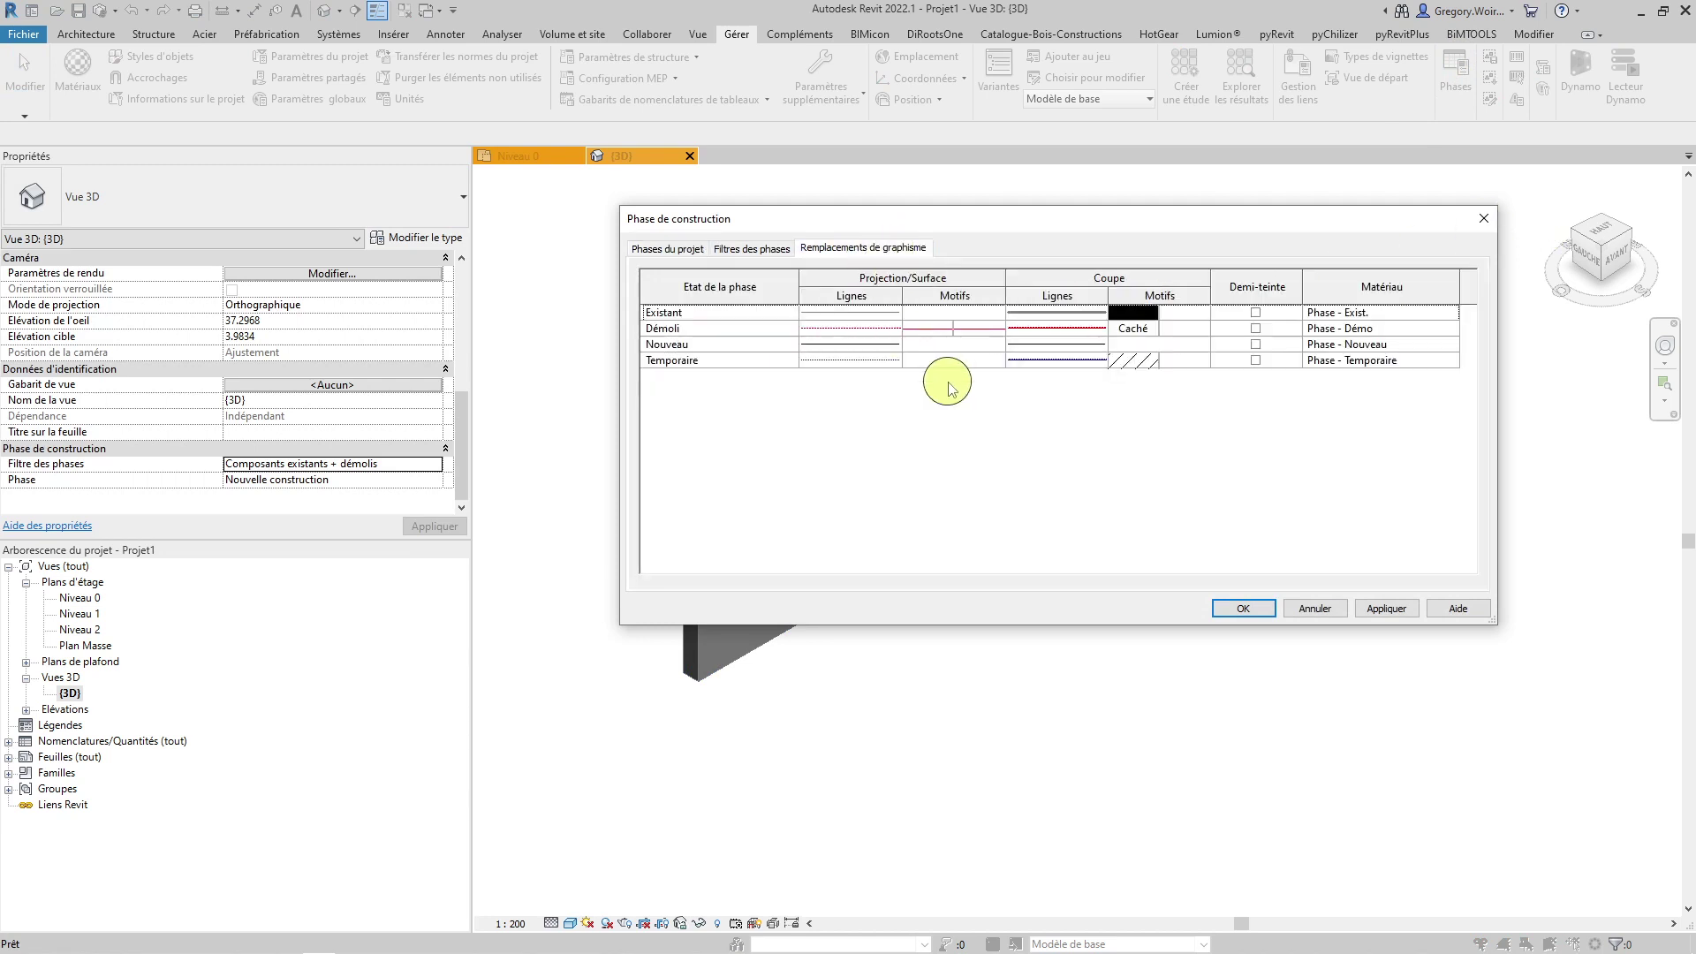
{"action": "left_click", "coordinate": [746, 251]}
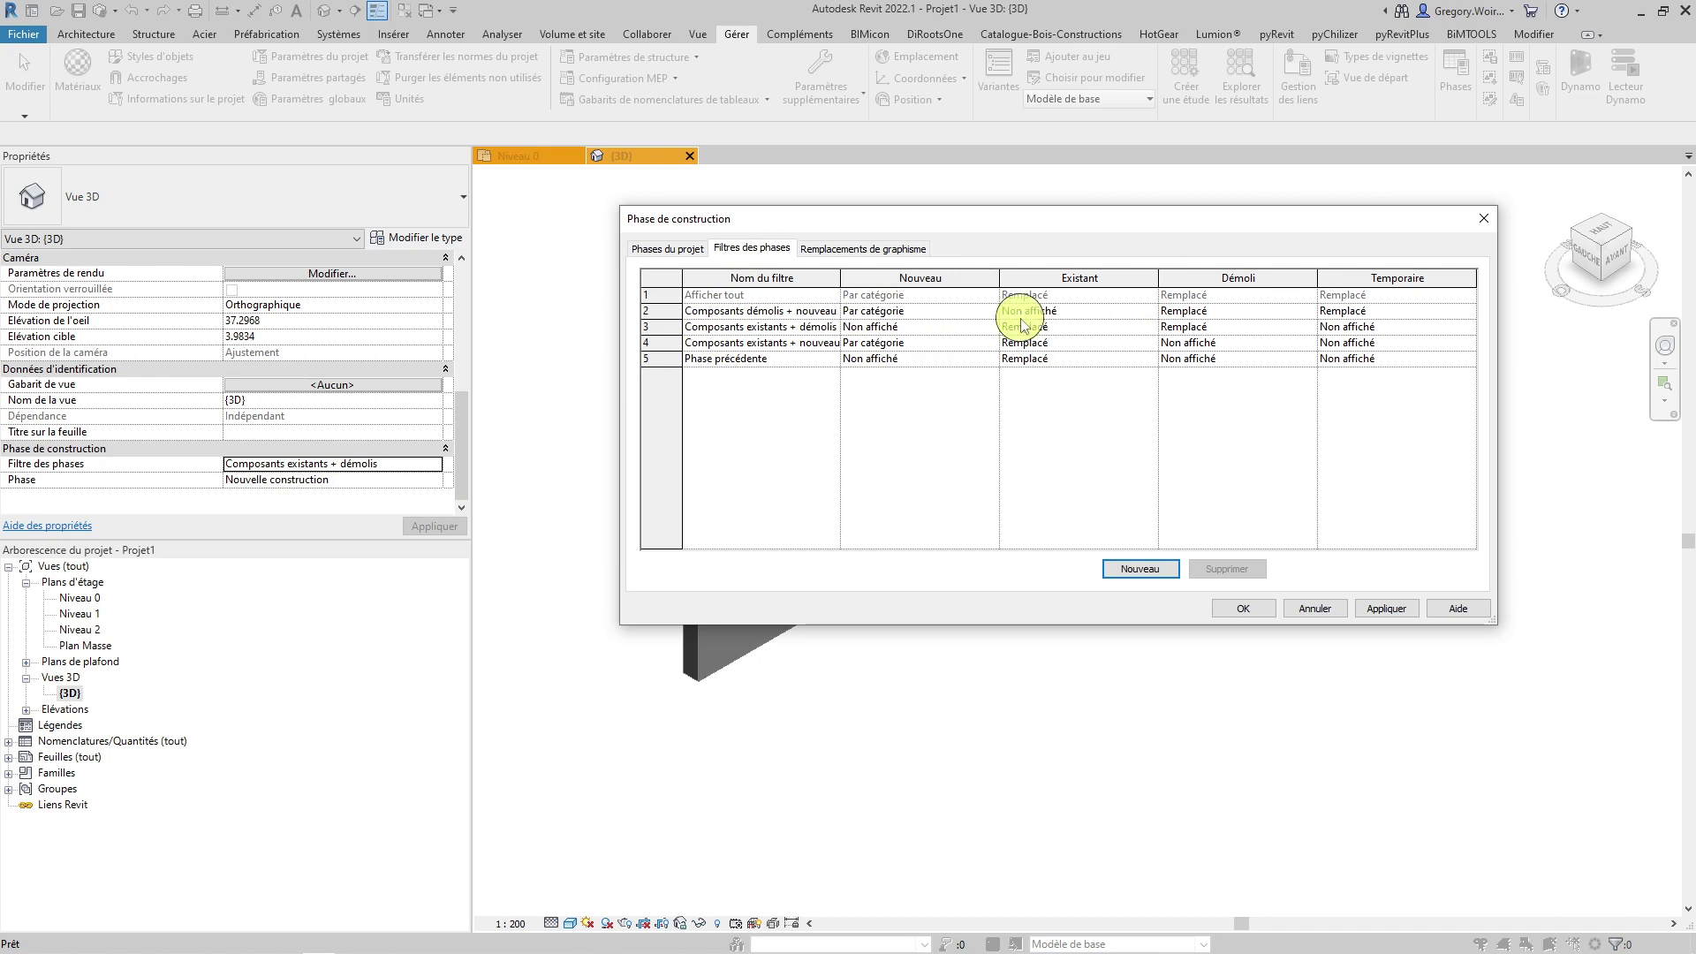
{"action": "left_click", "coordinate": [1144, 327]}
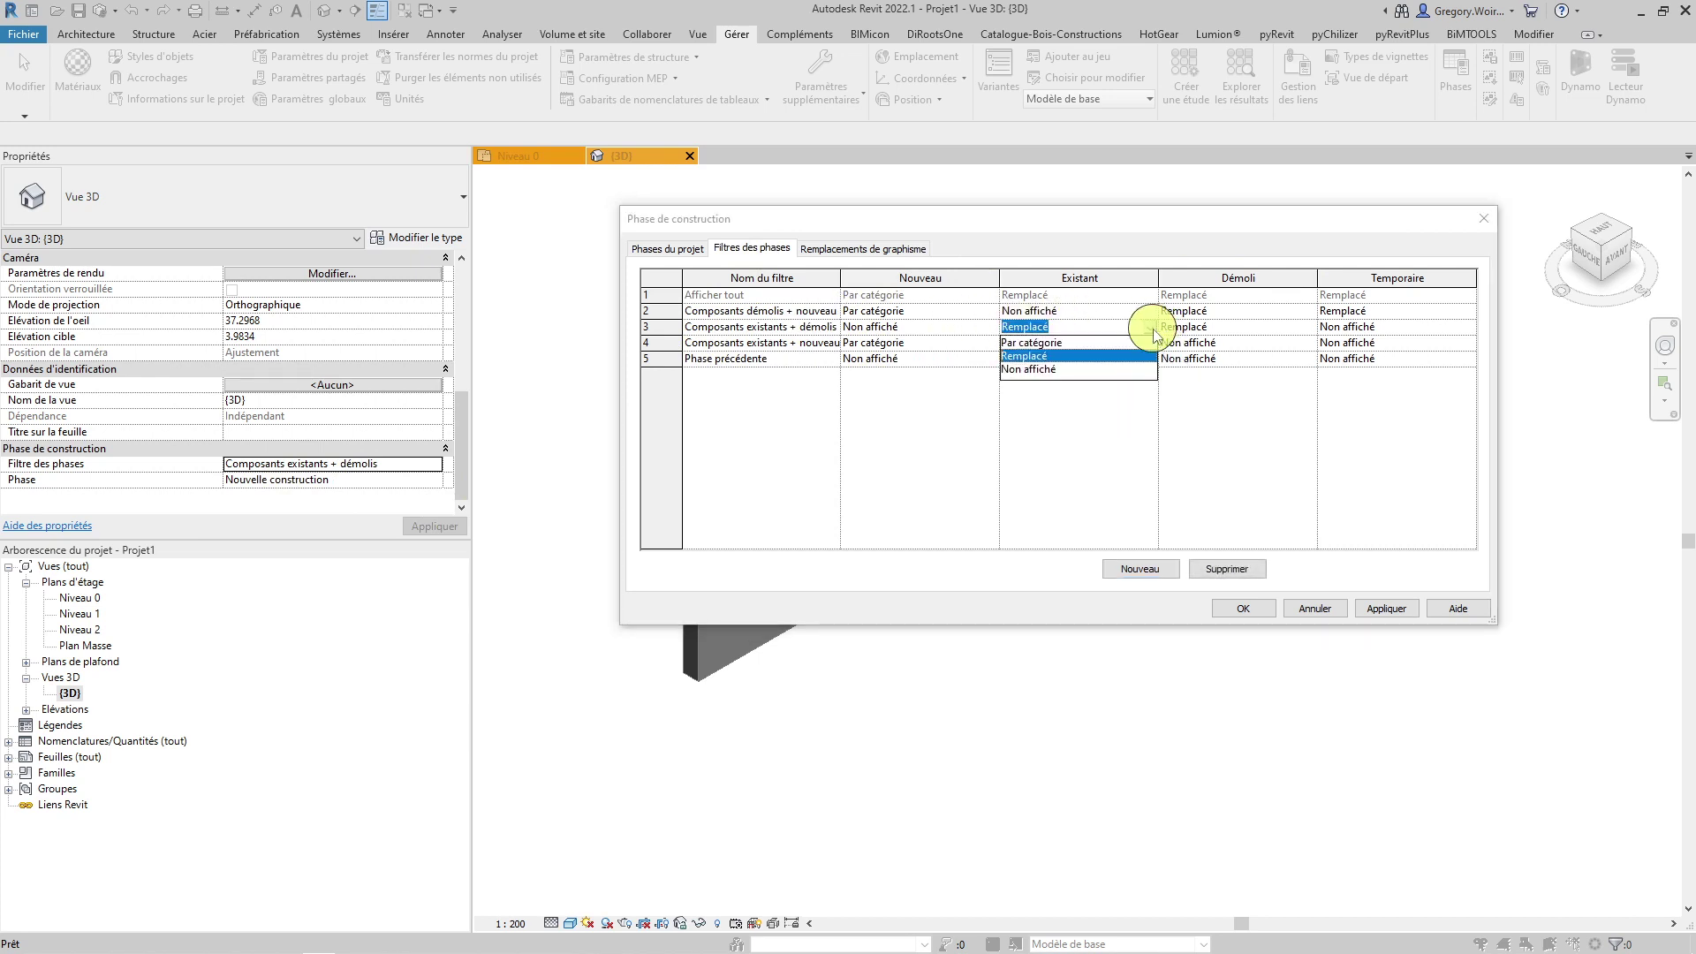
{"action": "left_click", "coordinate": [1074, 343]}
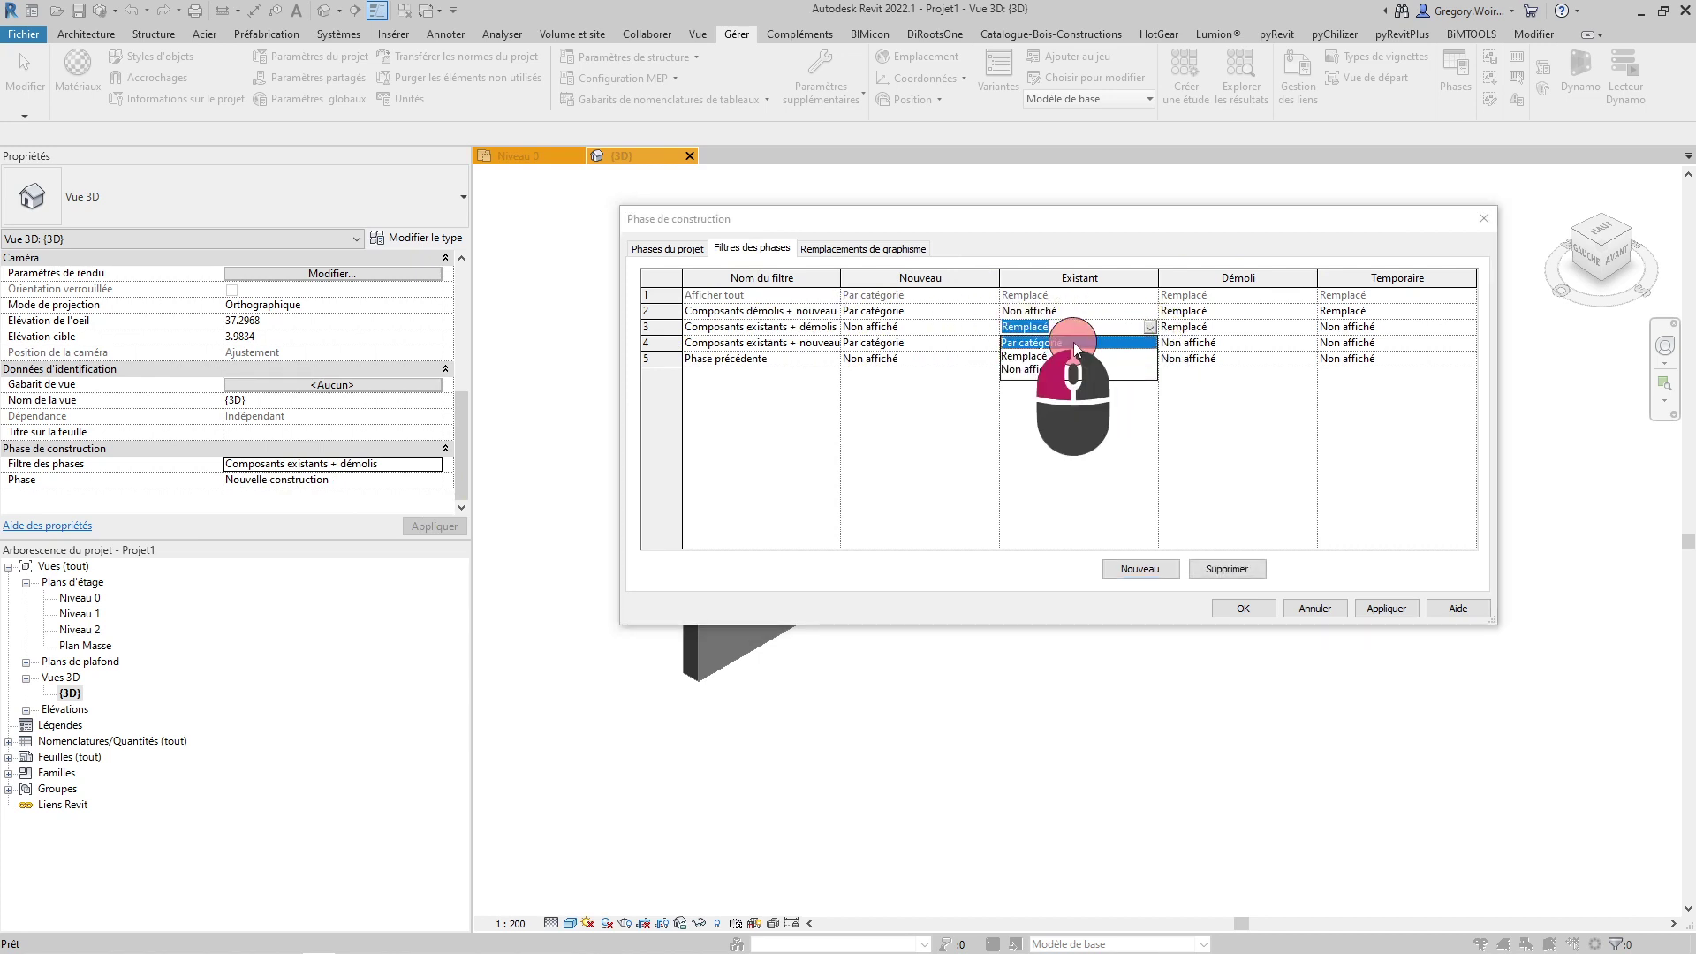
{"action": "left_click", "coordinate": [1380, 607]}
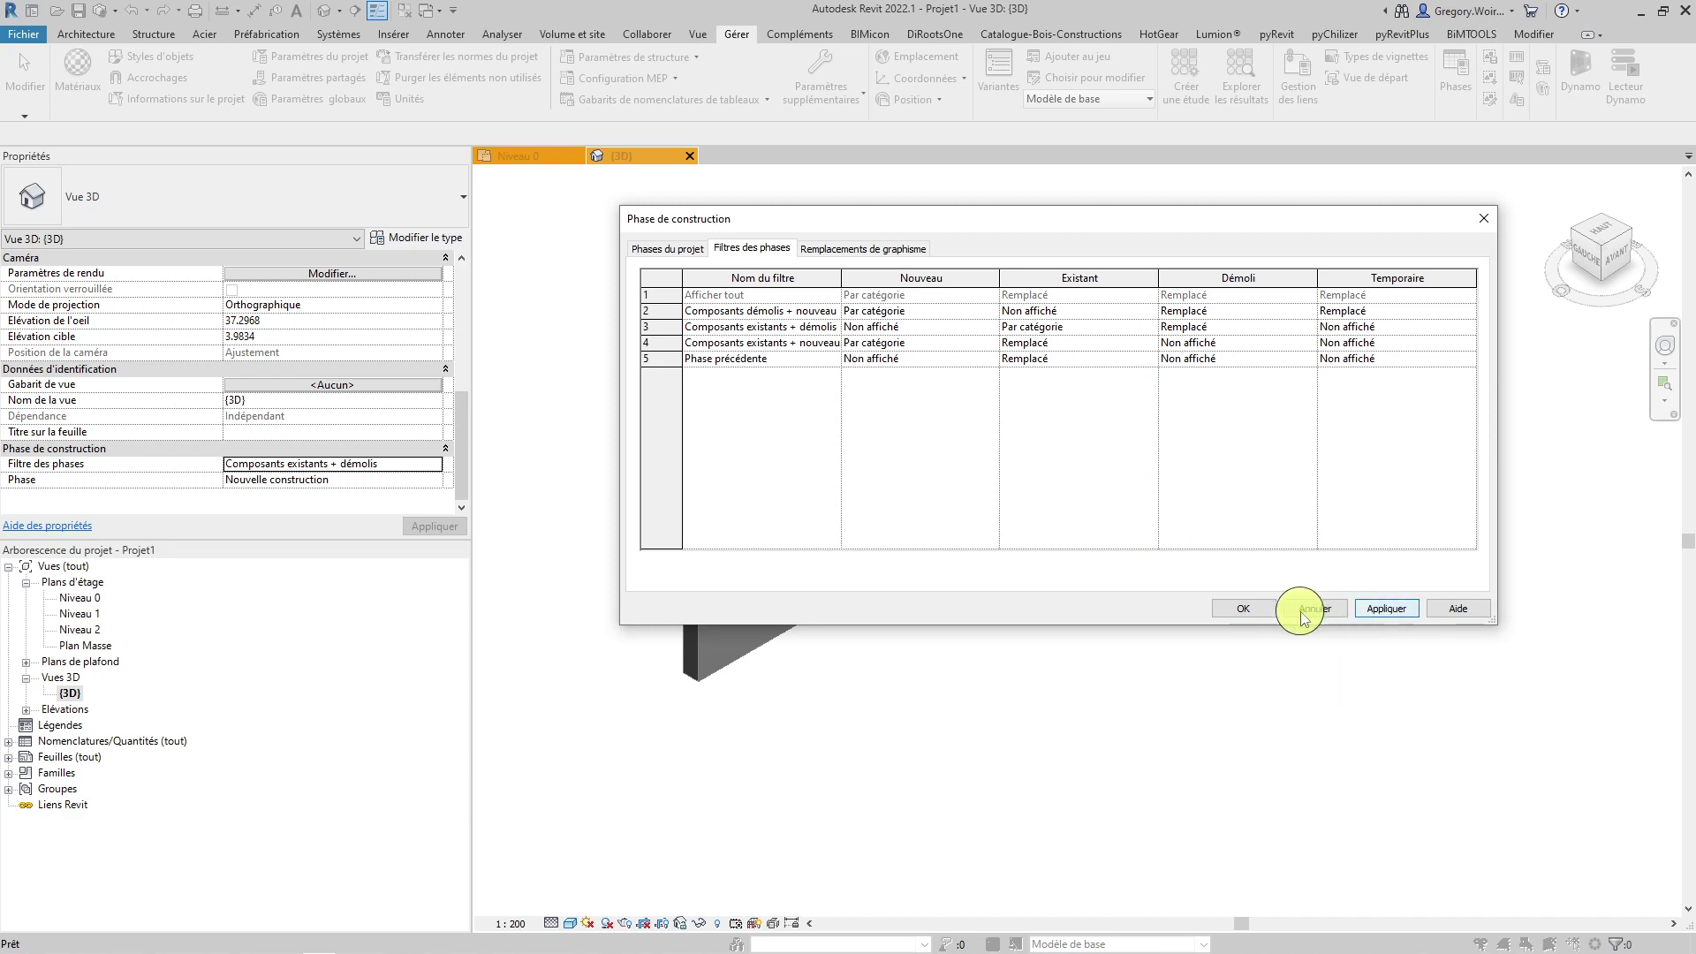
{"action": "left_click", "coordinate": [1243, 608]}
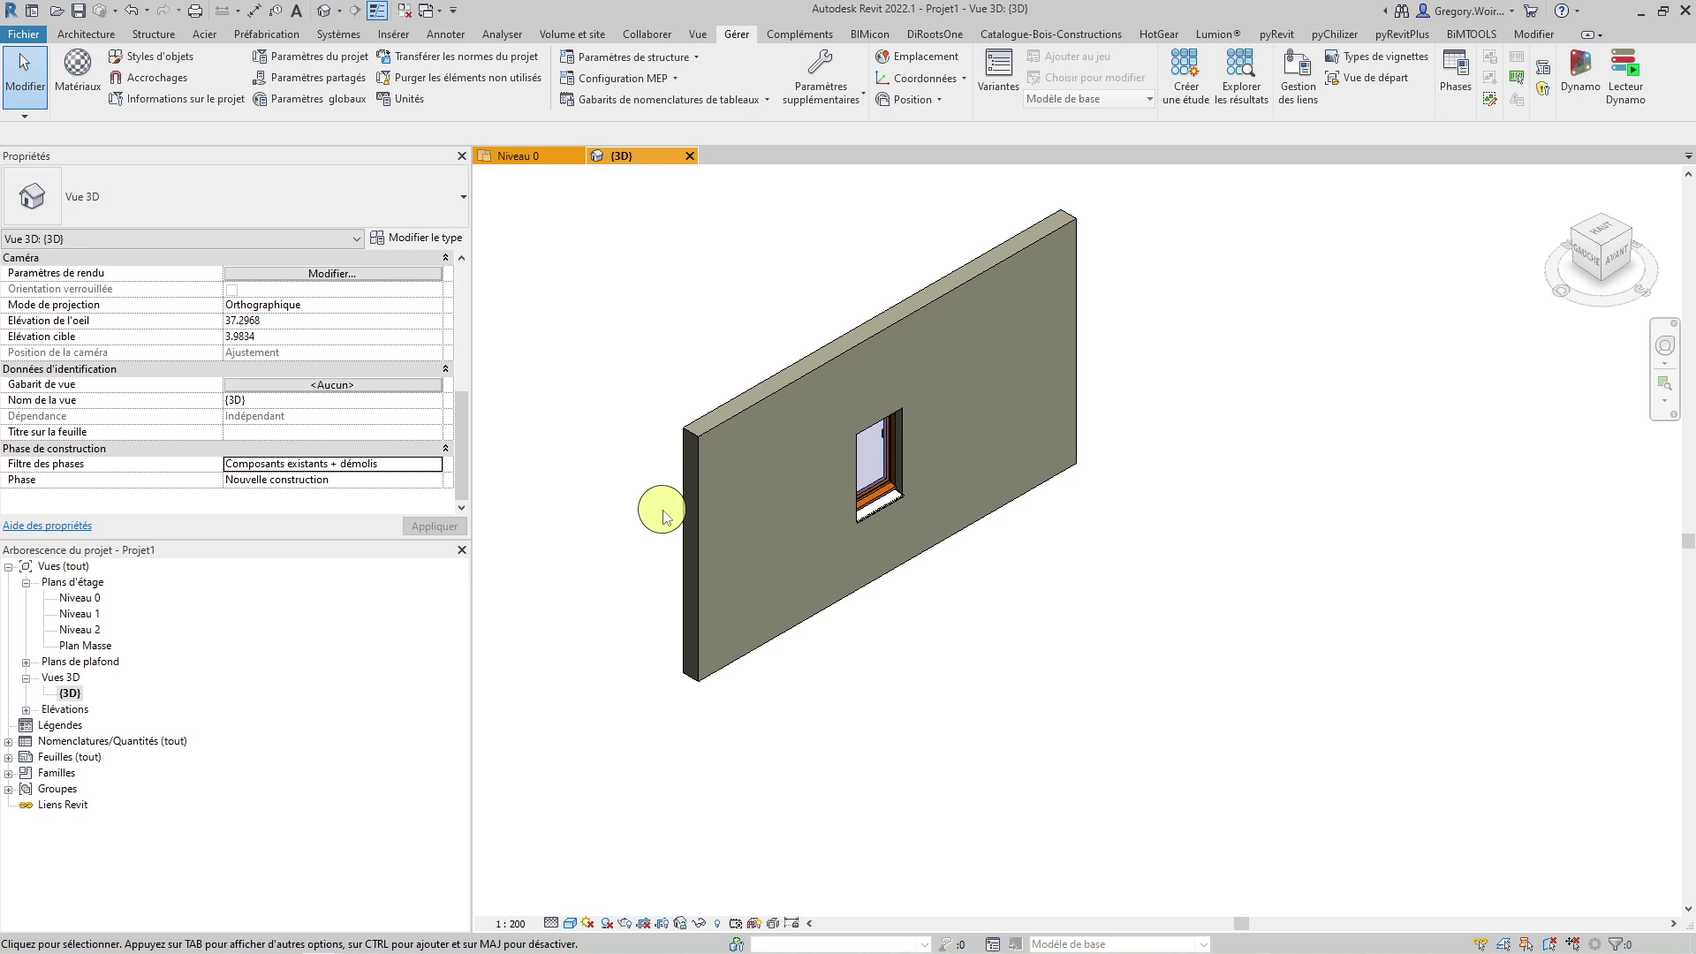
Step: Try the Nouvelle construction phase on the Niveau 0 floor plan, and set its phase back to Démolition
{"action": "double_click", "coordinate": [79, 598]}
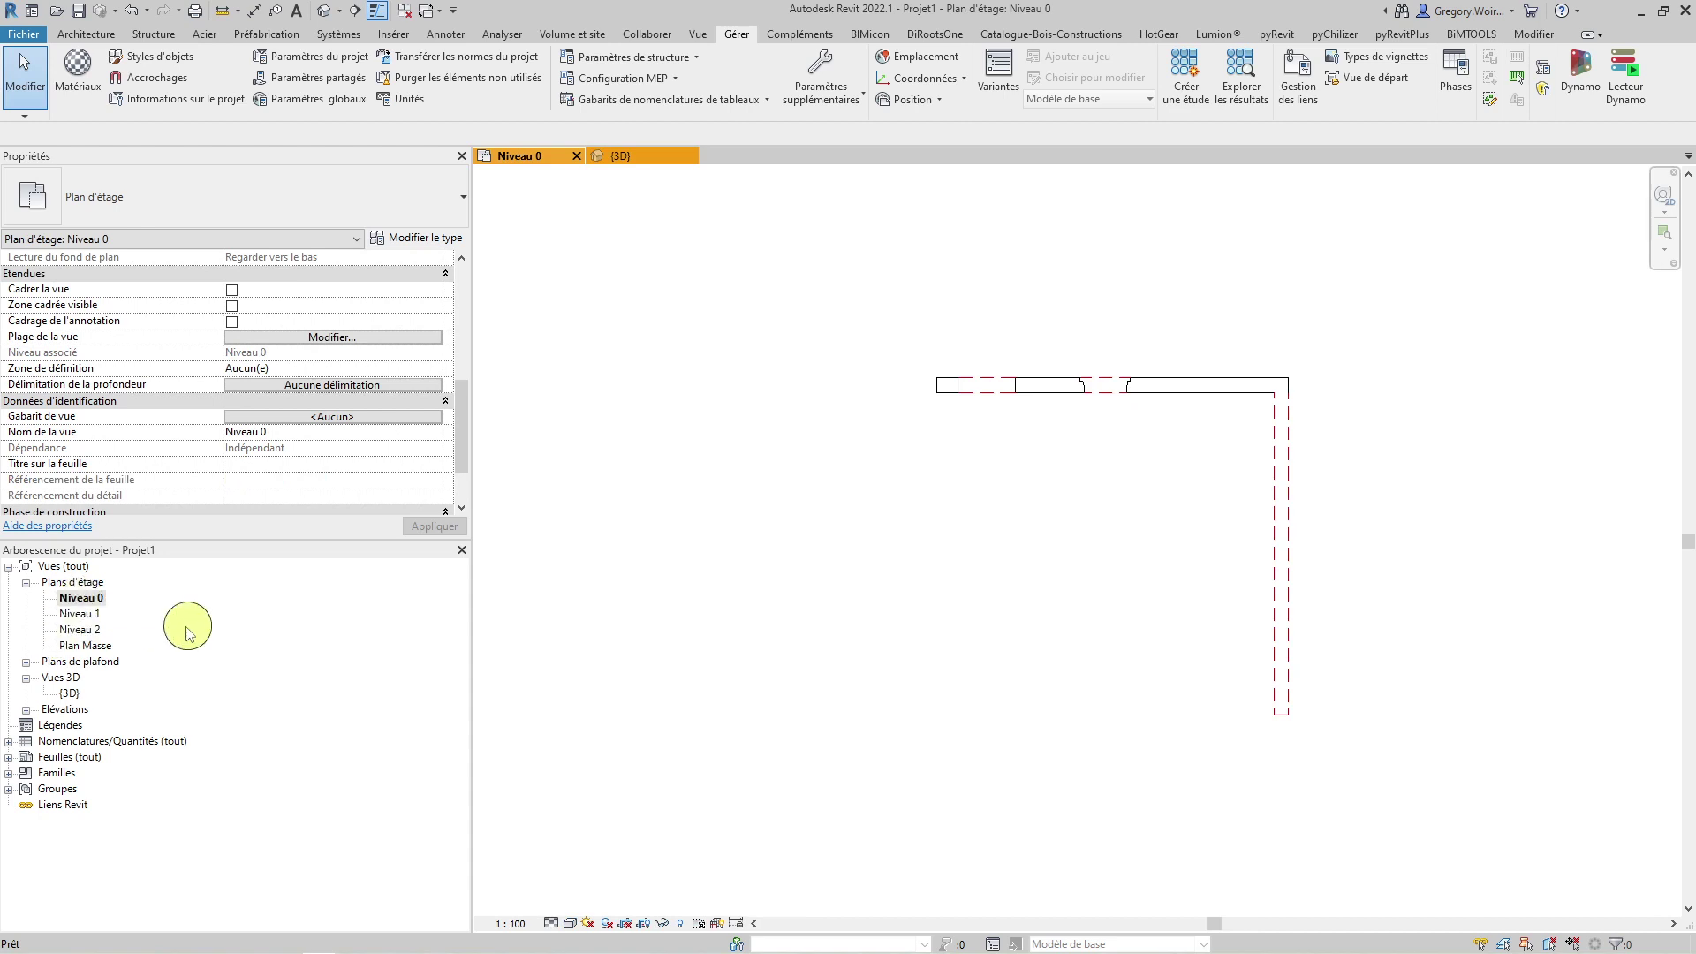
{"action": "scroll", "coordinate": [354, 397], "scroll_direction": "down", "scroll_amount": 2}
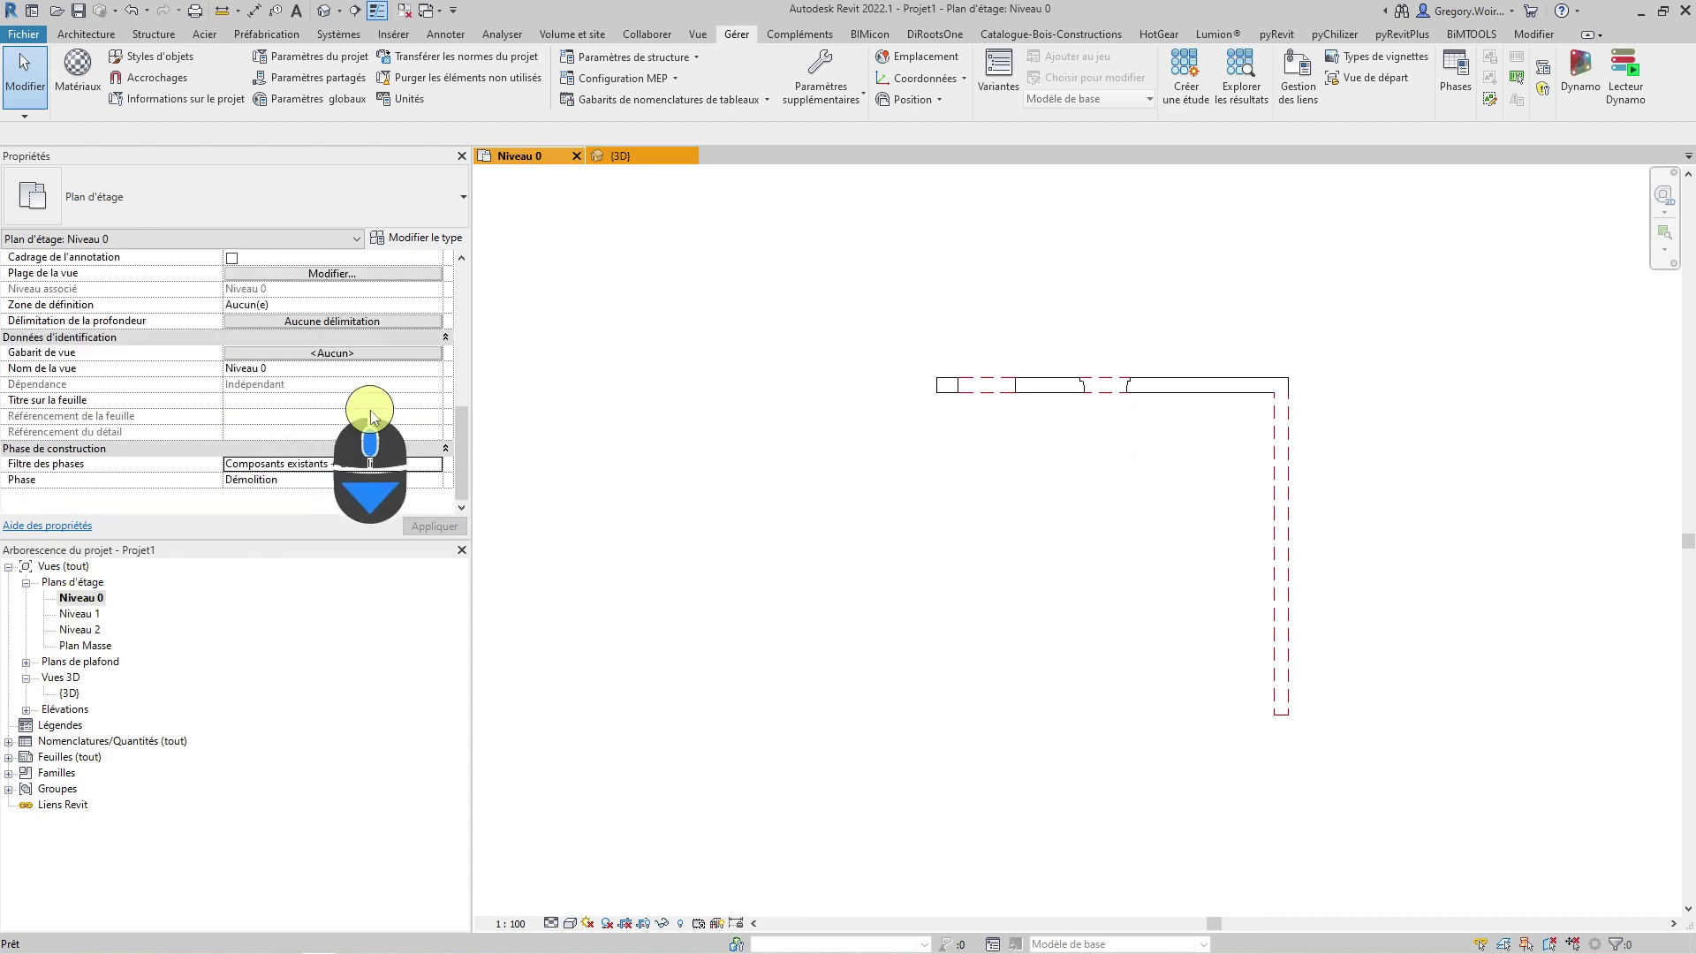
{"action": "left_click", "coordinate": [438, 482]}
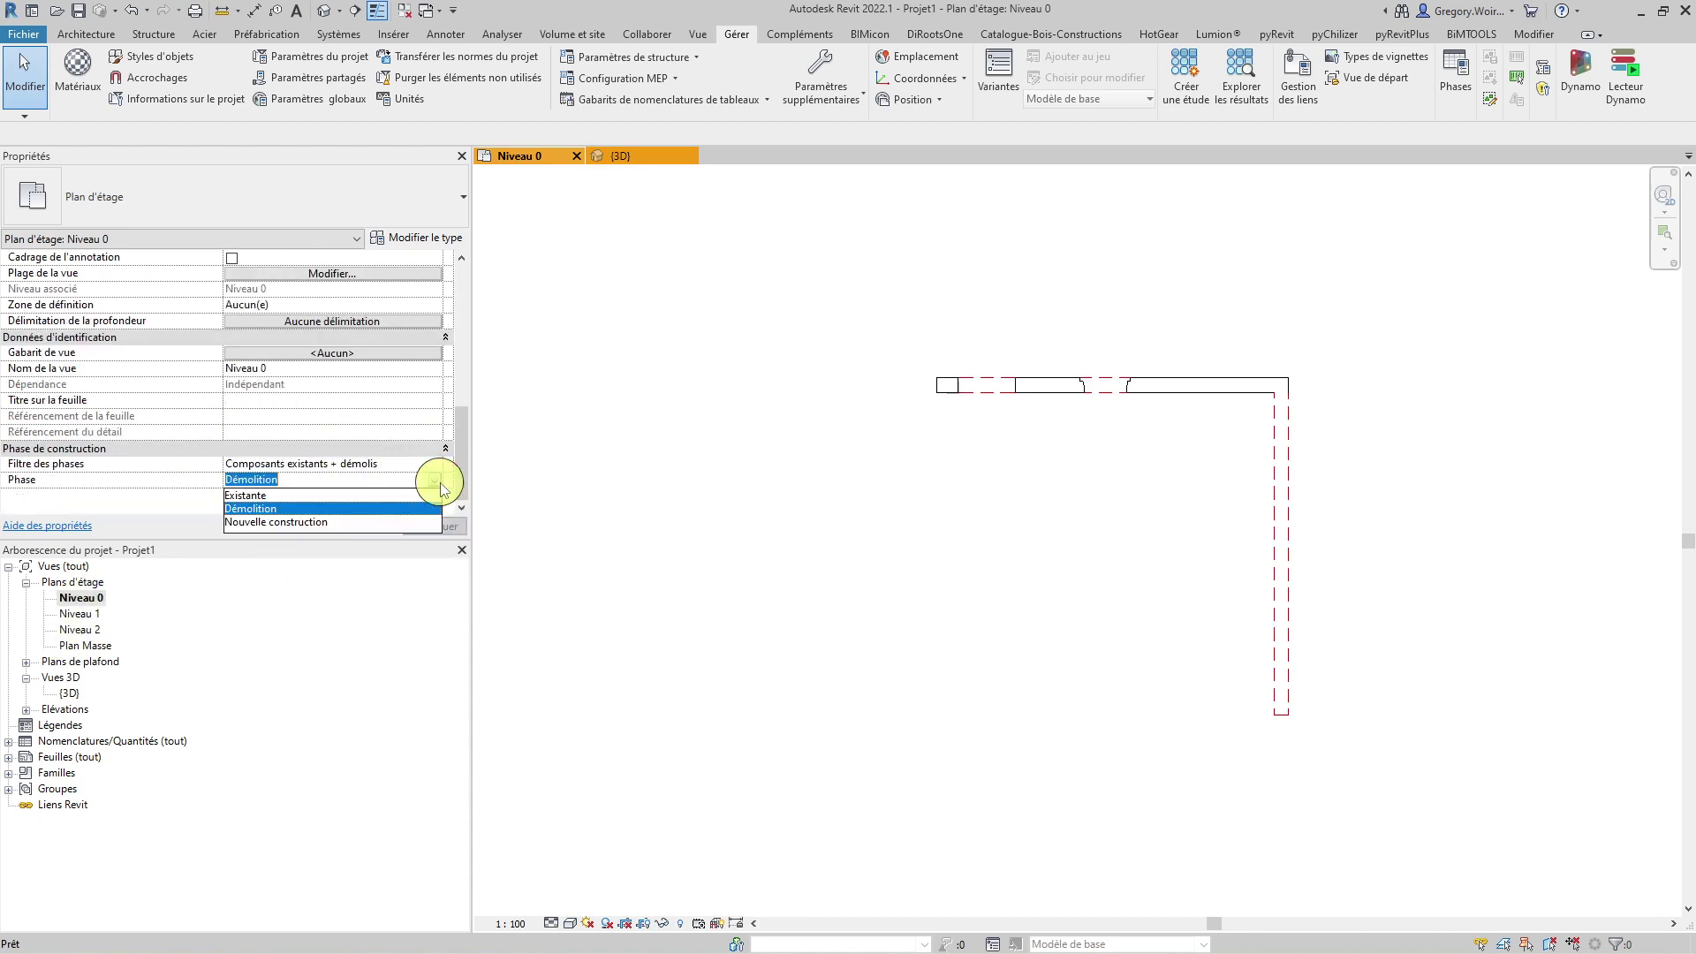
{"action": "left_click", "coordinate": [374, 522]}
{"action": "left_click", "coordinate": [432, 529]}
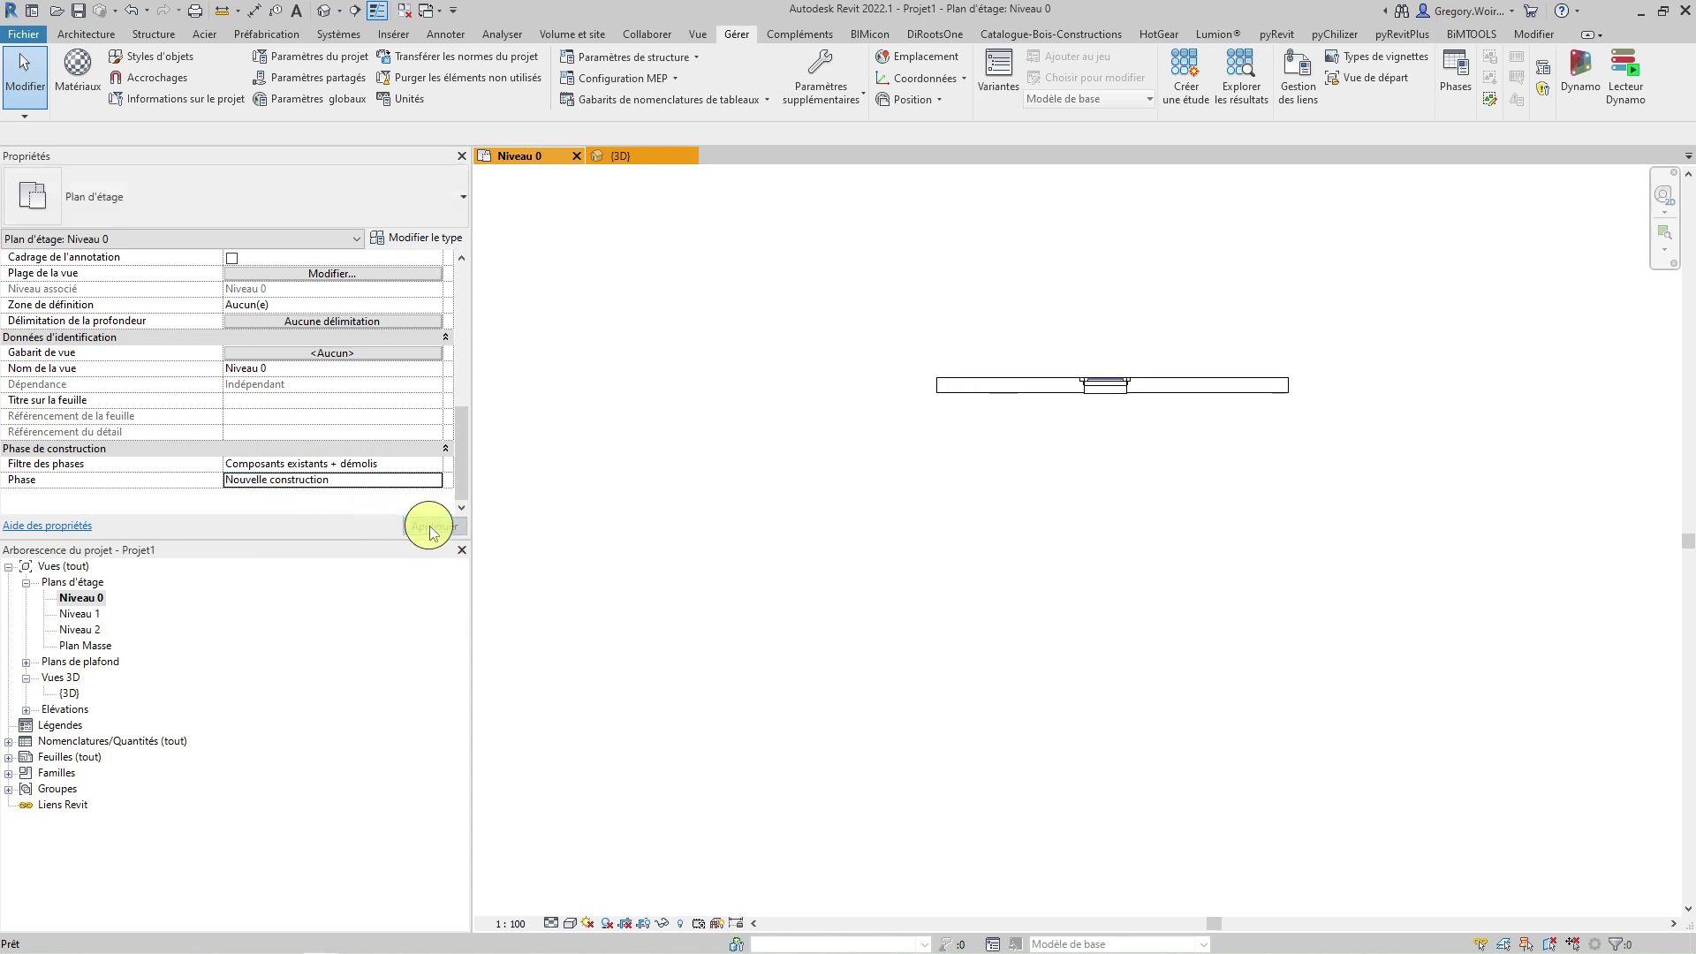
{"action": "left_click", "coordinate": [437, 485]}
{"action": "left_click", "coordinate": [355, 508]}
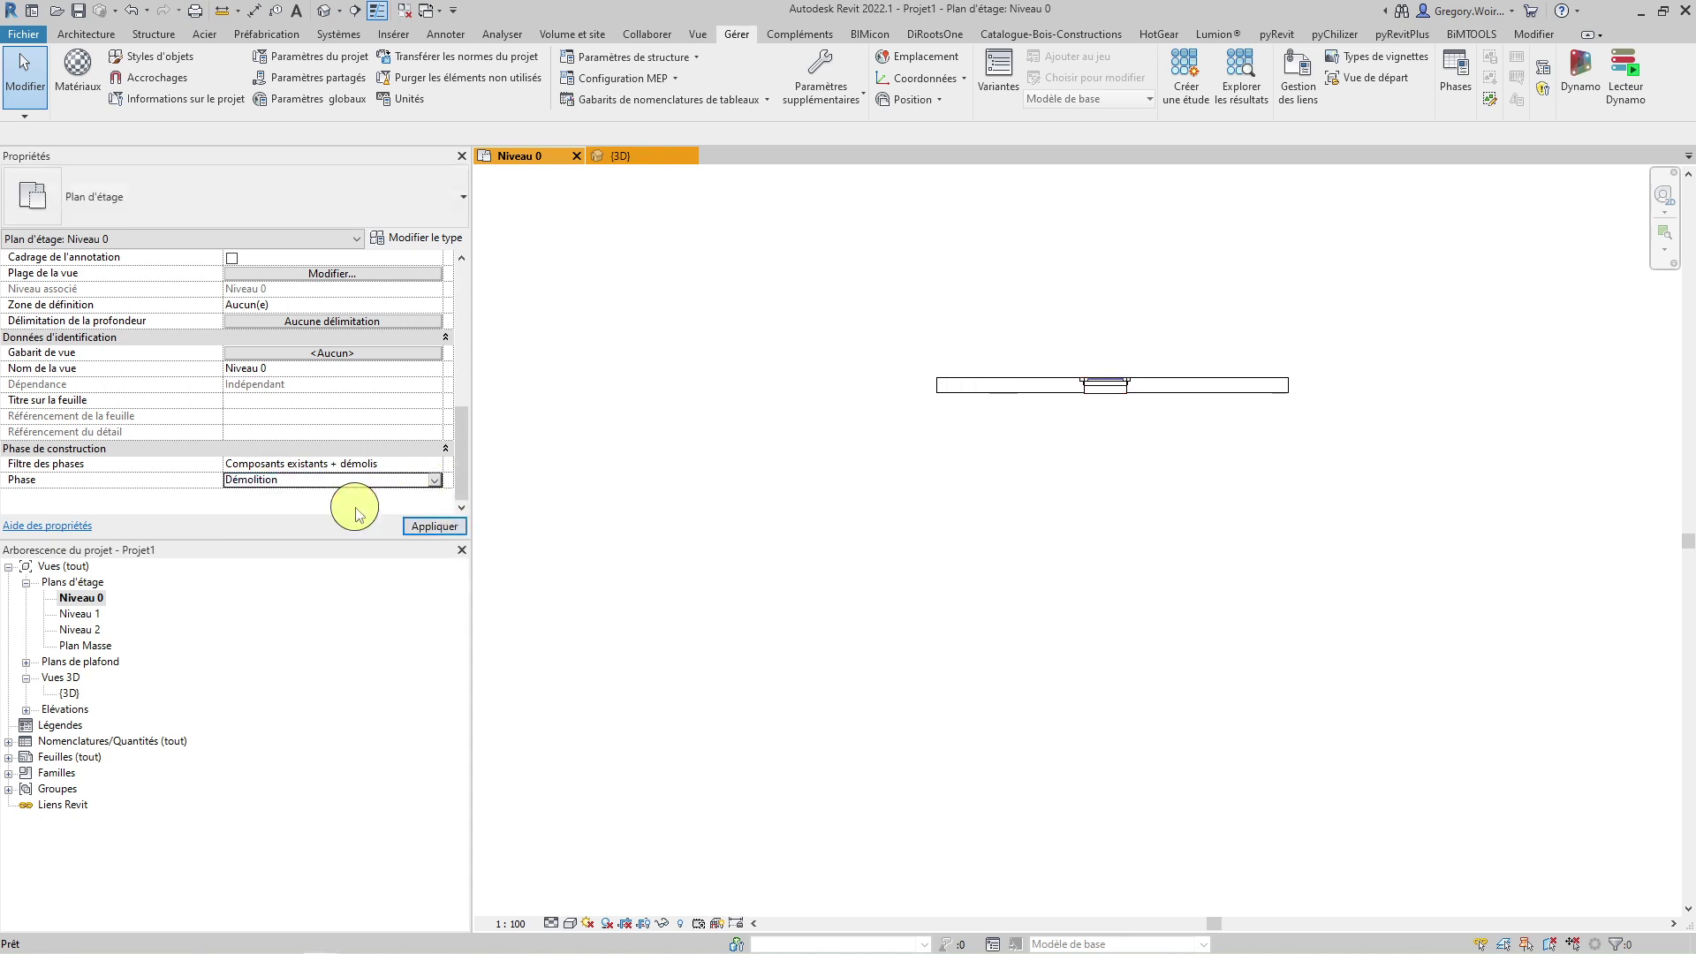
{"action": "left_click", "coordinate": [432, 527]}
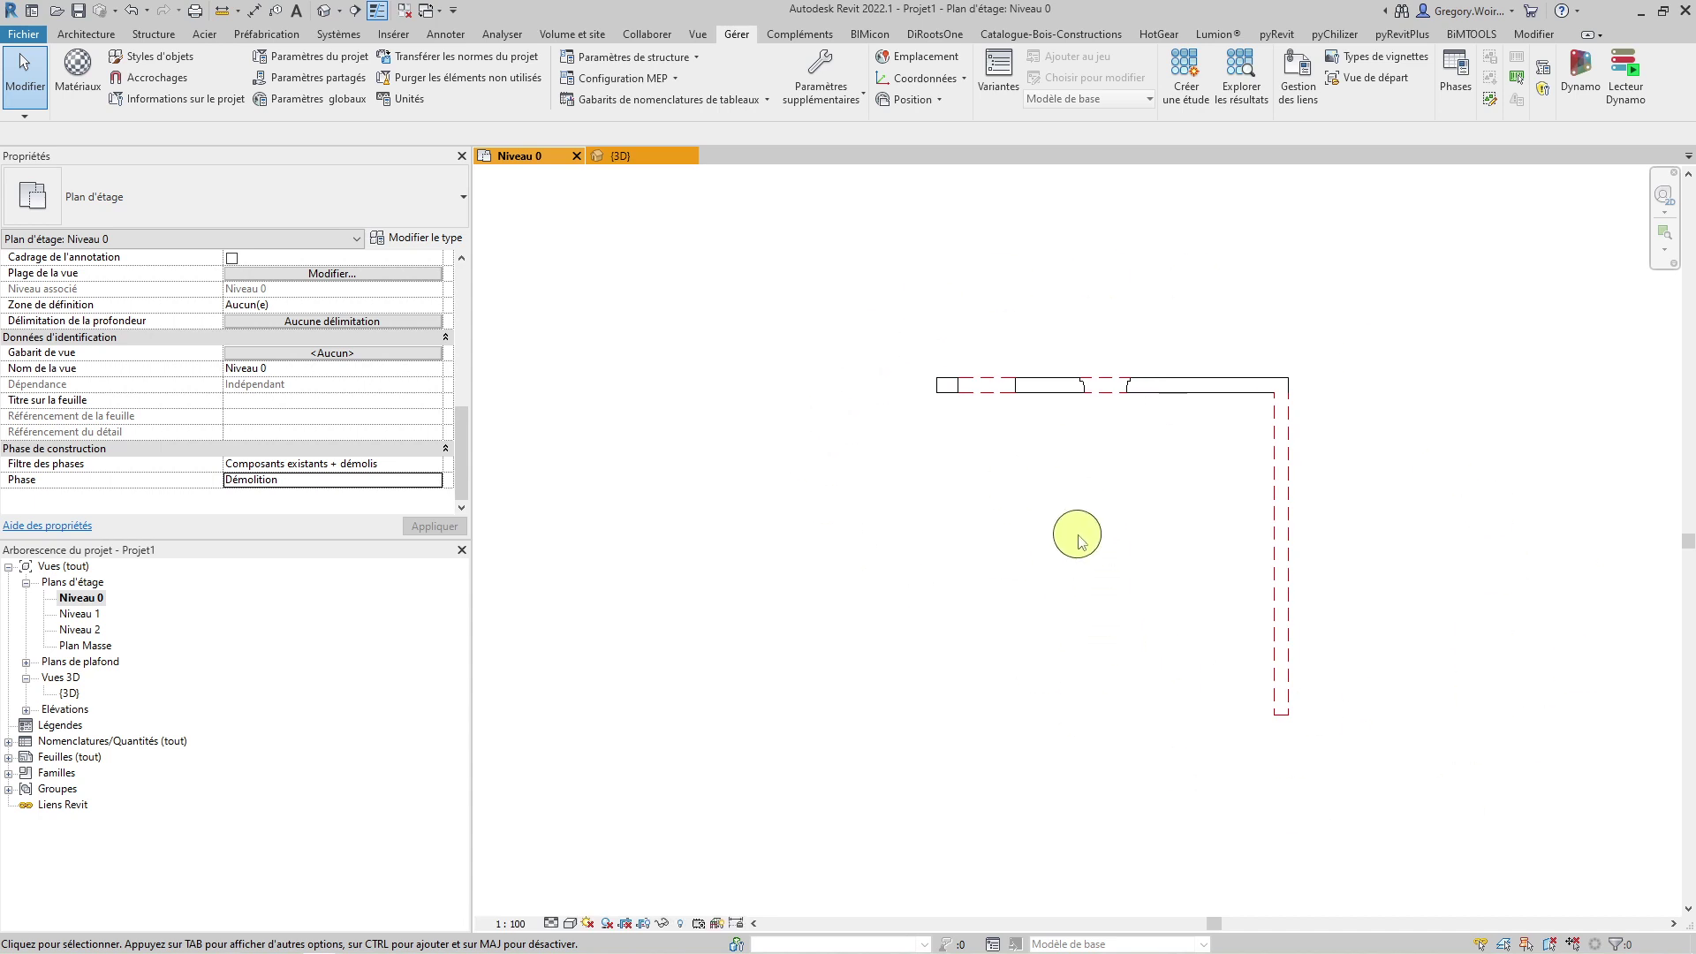
Step: Duplicate the Niveau 0 floor plan view without its details
{"action": "right_click", "coordinate": [84, 601]}
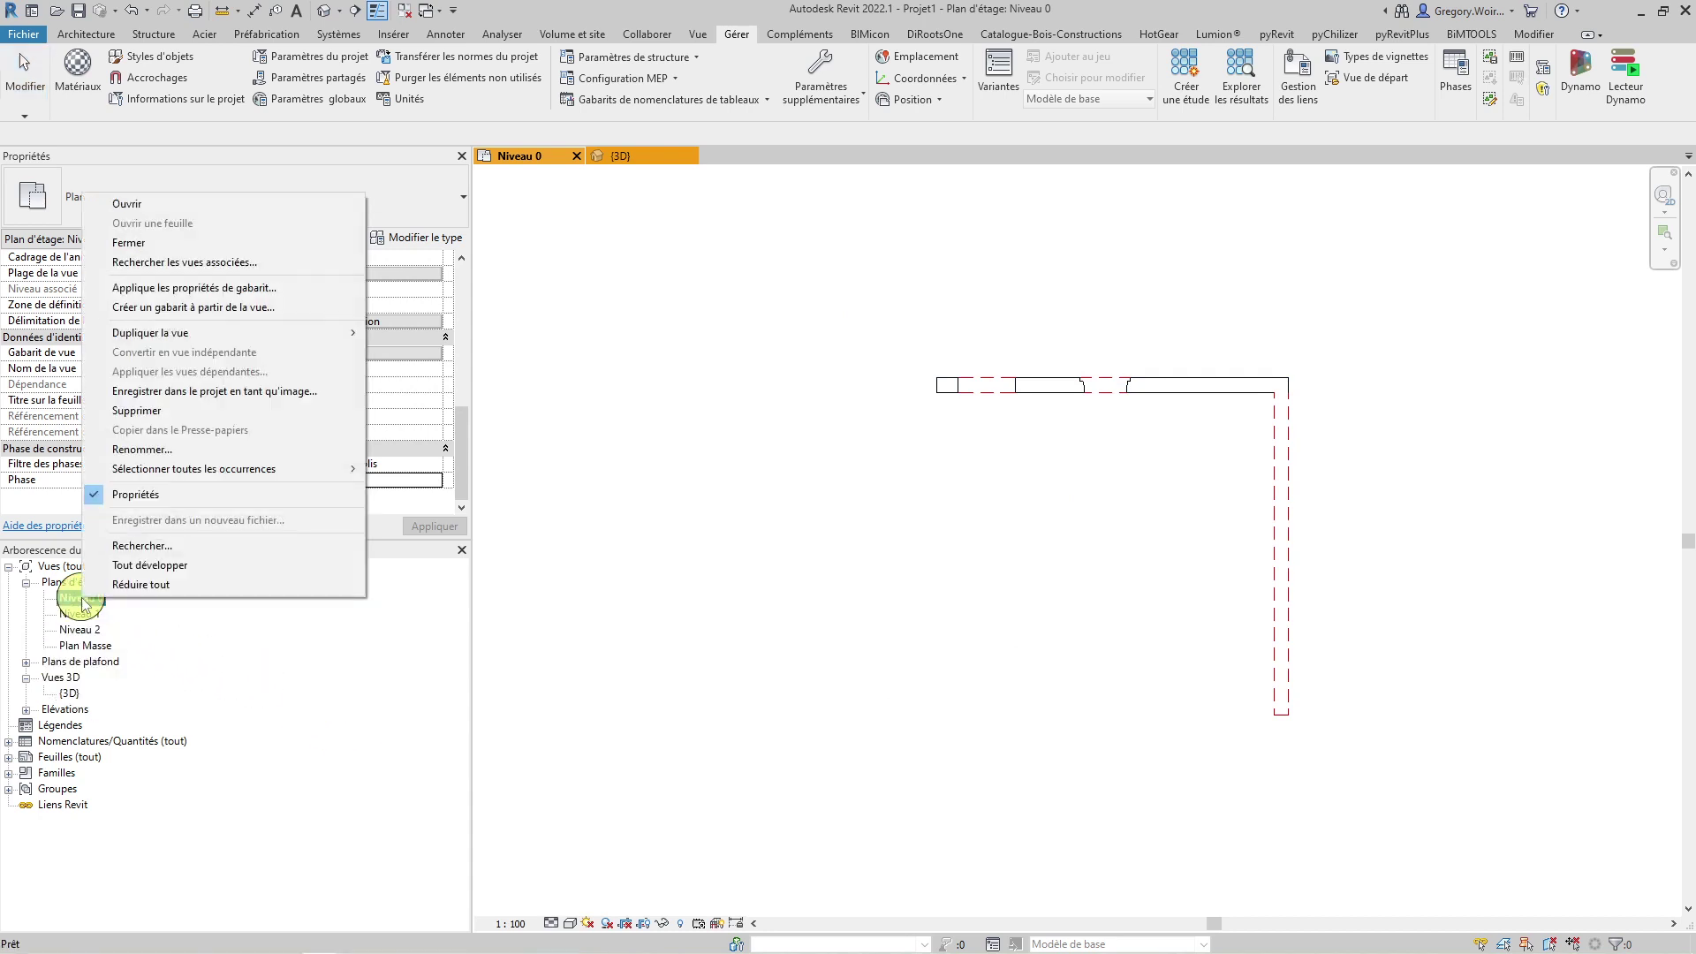
{"action": "mouse_move", "coordinate": [274, 343]}
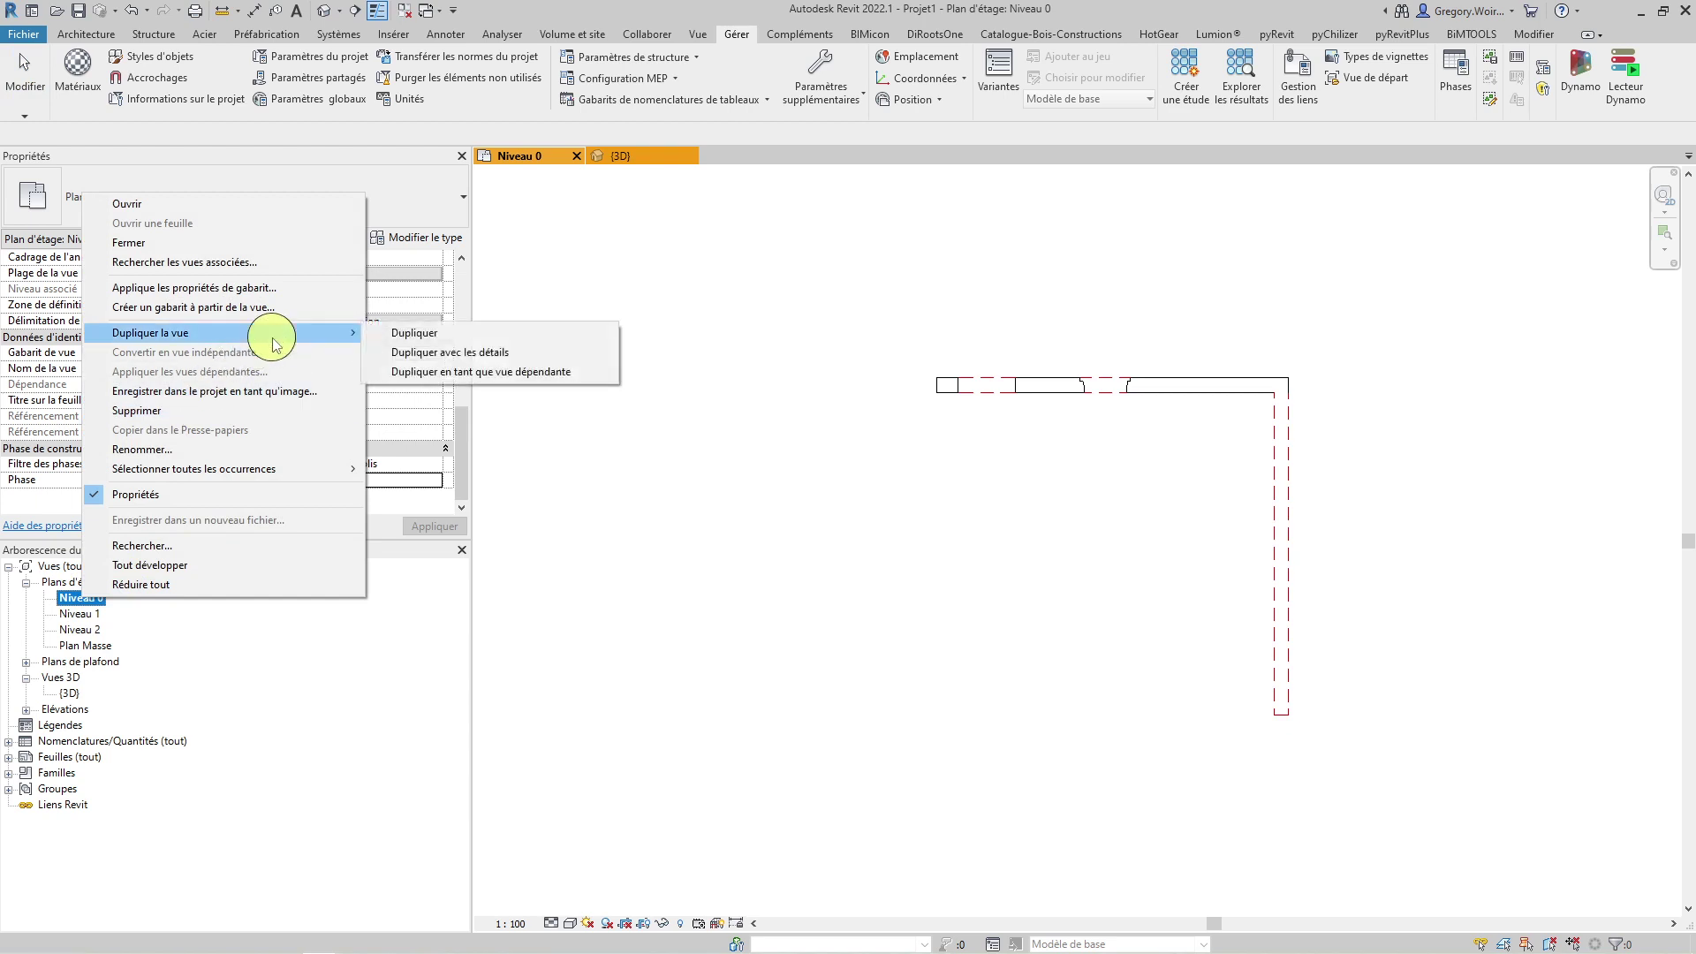
{"action": "left_click", "coordinate": [426, 333]}
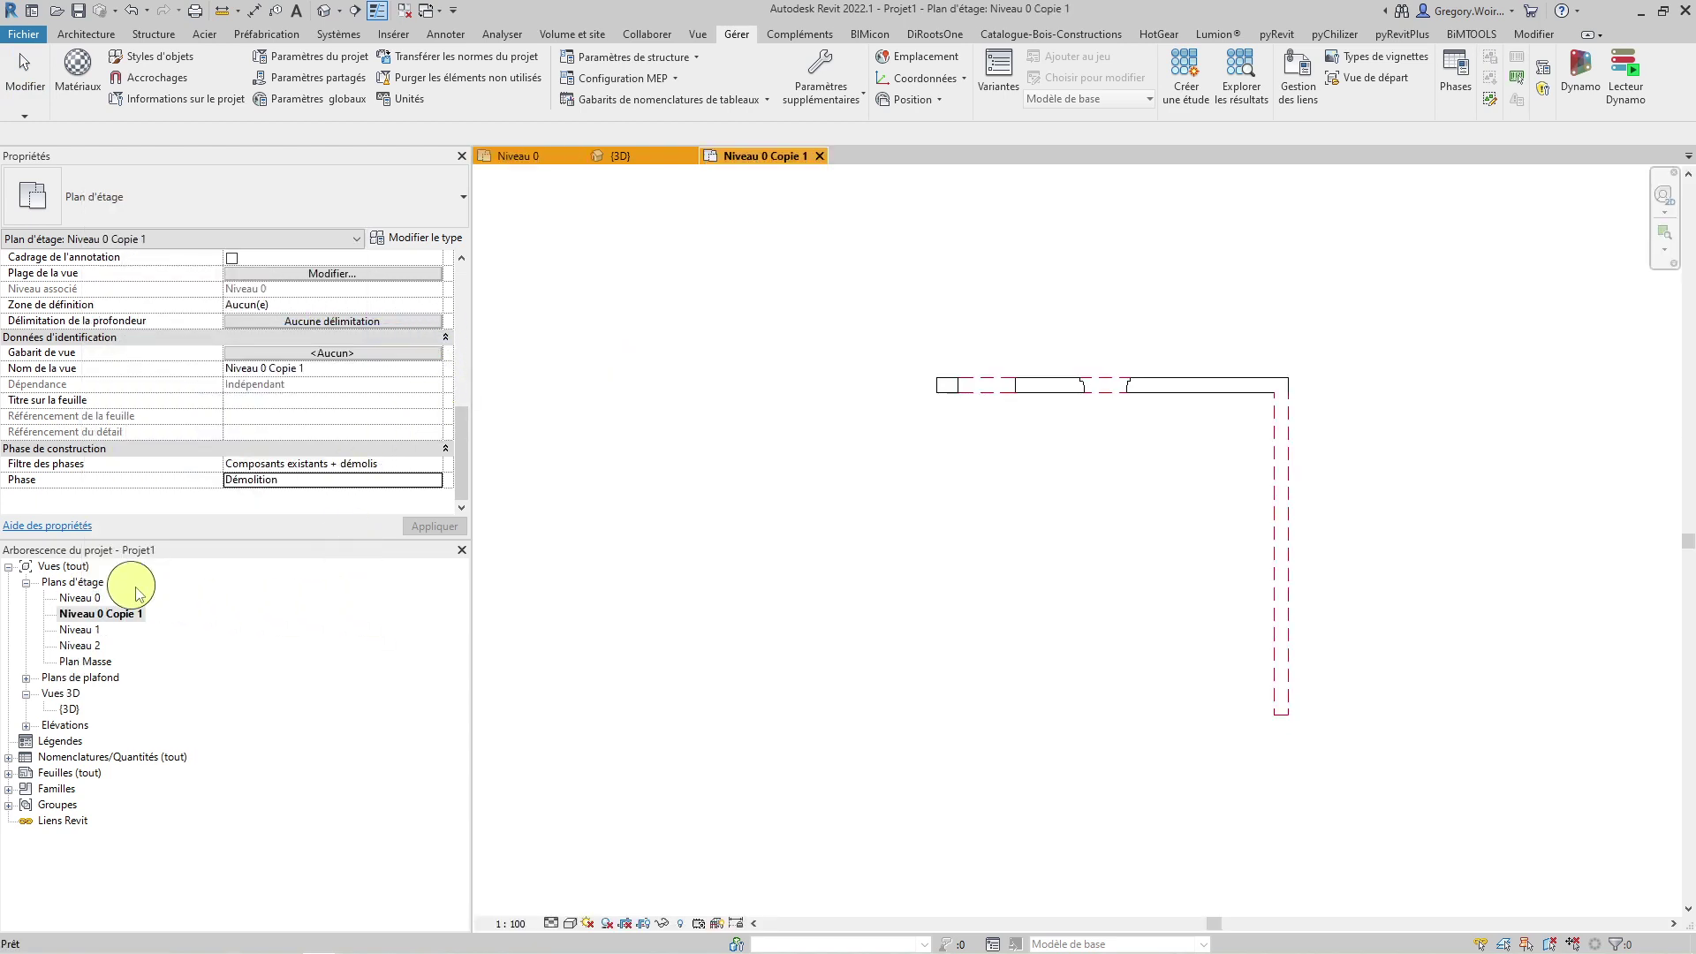
Step: Rename the original Niveau 0 floor plan as "Niveau 0 - Plande demol", and rename the corresponding level and views as well
{"action": "left_click", "coordinate": [100, 599]}
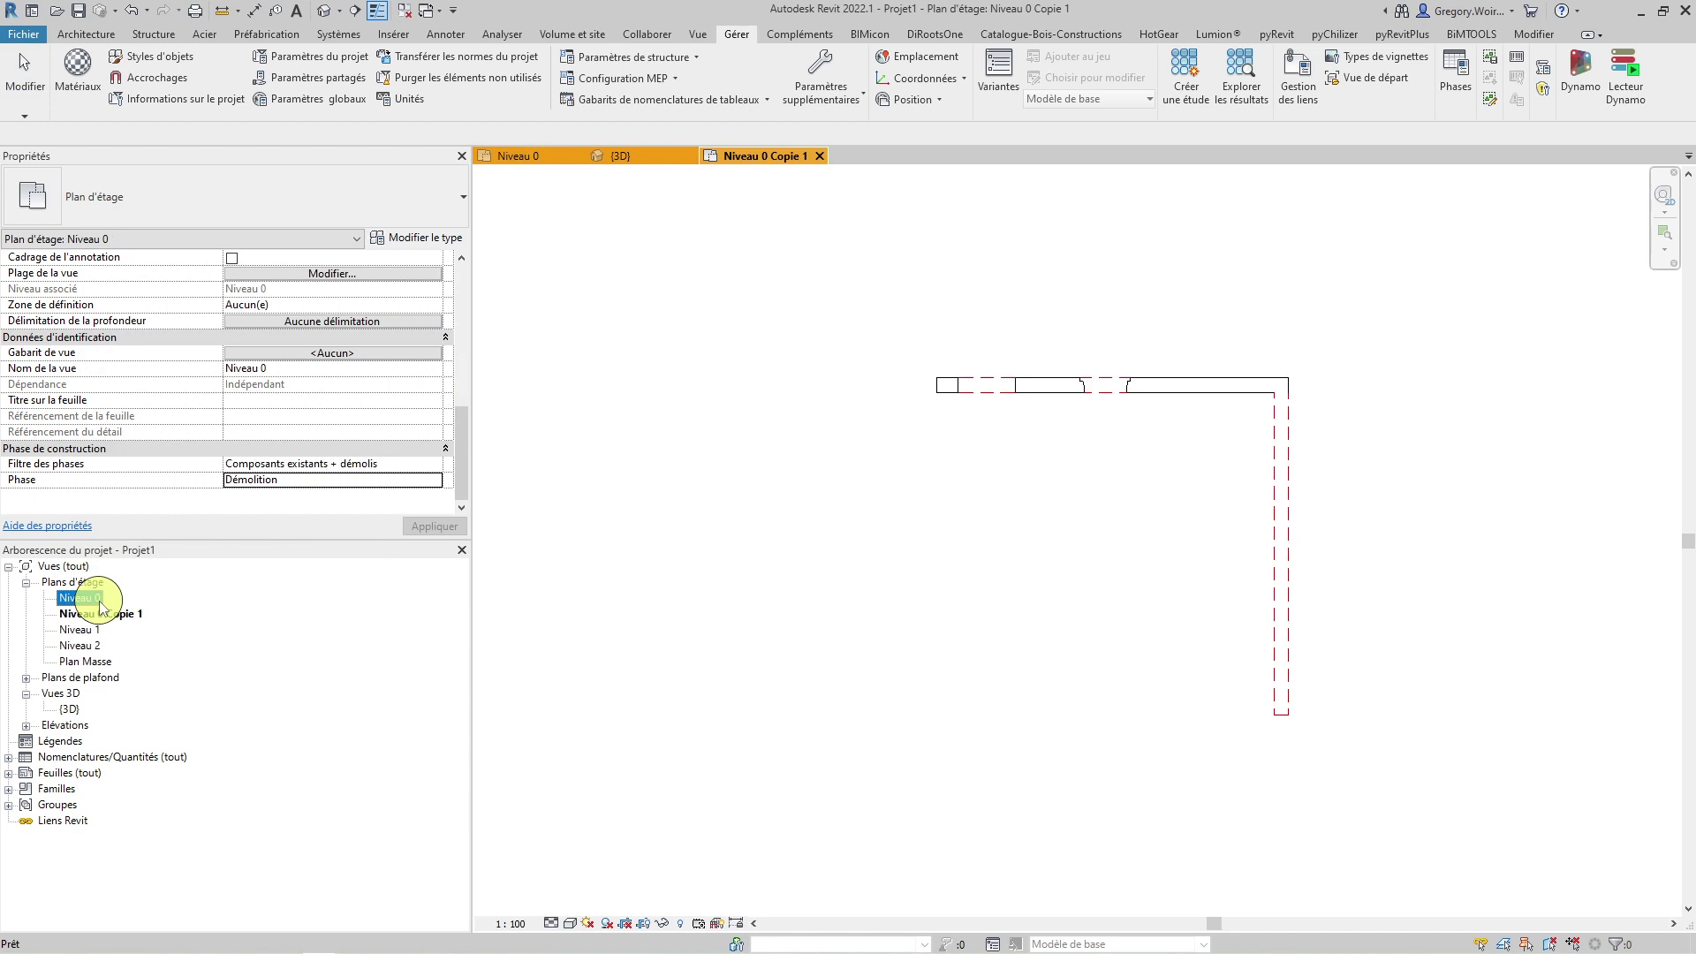
{"action": "key", "text": "F2"}
{"action": "left_click", "coordinate": [111, 598]}
{"action": "type", "text": "- Plande demol"}
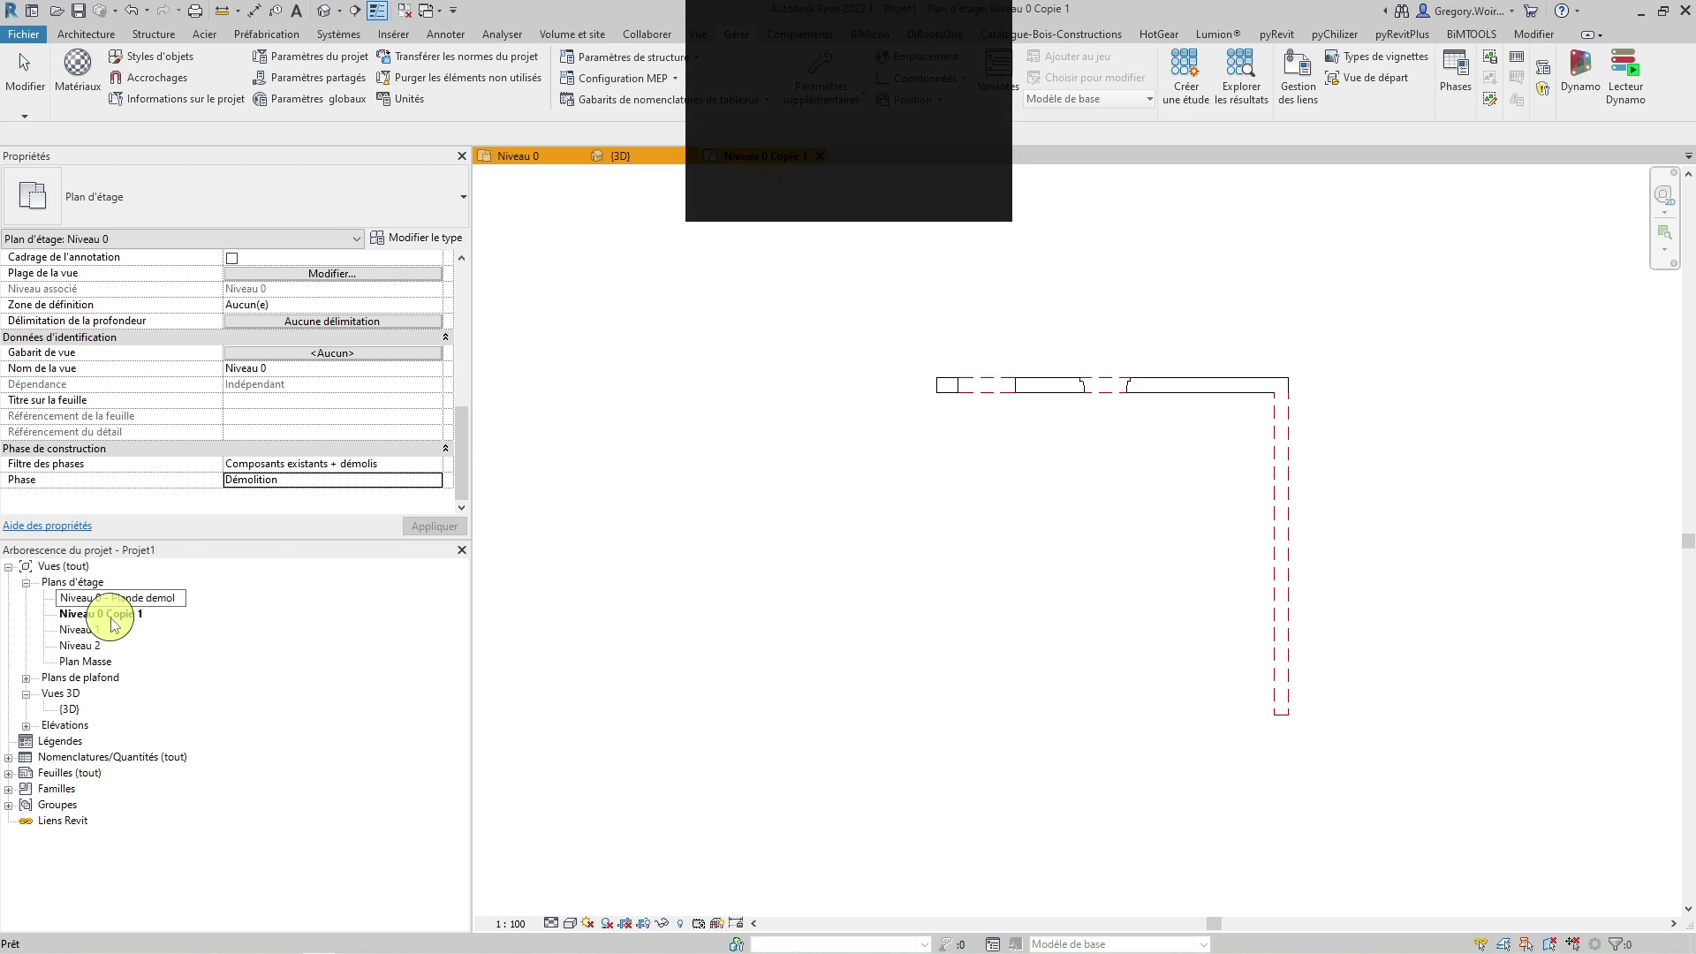
{"action": "key", "text": "Return"}
{"action": "left_click", "coordinate": [960, 496]}
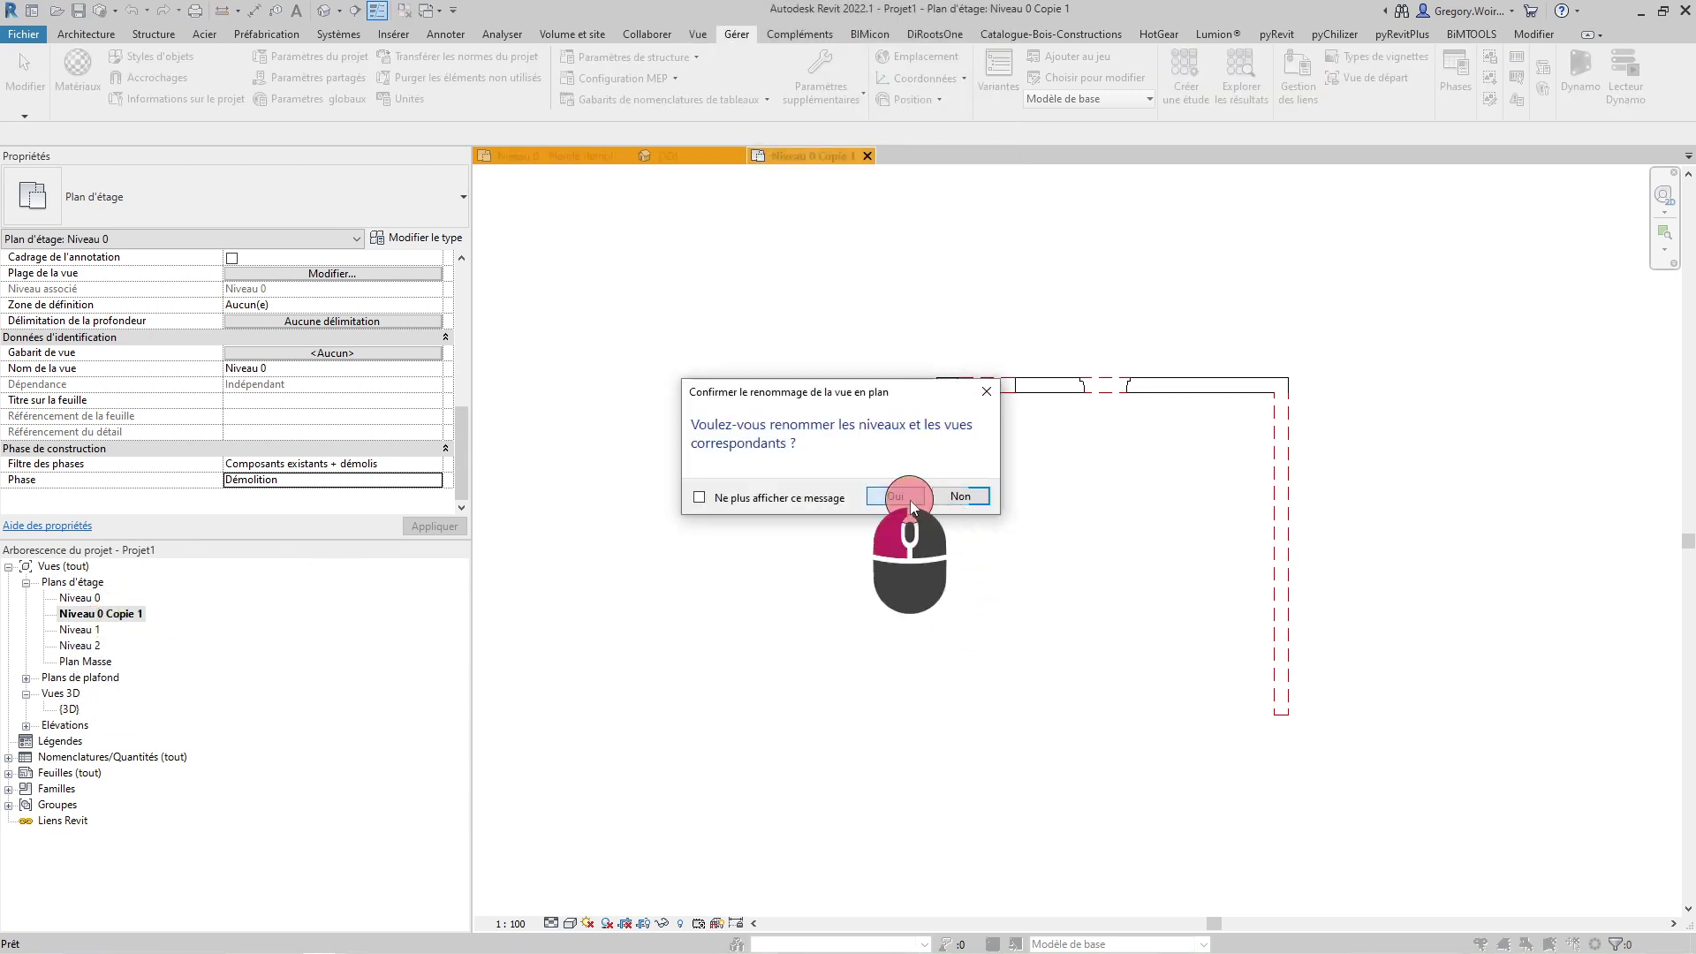
Step: Rename the duplicated Niveau 0 floor plan as "Niveau 0 - Projet"
{"action": "left_click", "coordinate": [113, 623]}
{"action": "left_click_drag", "start_coordinate": [111, 616], "coordinate": [214, 621]}
{"action": "key", "text": "BackSpace"}
{"action": "key", "text": "BackSpace"}
{"action": "type", "text": "Projet"}
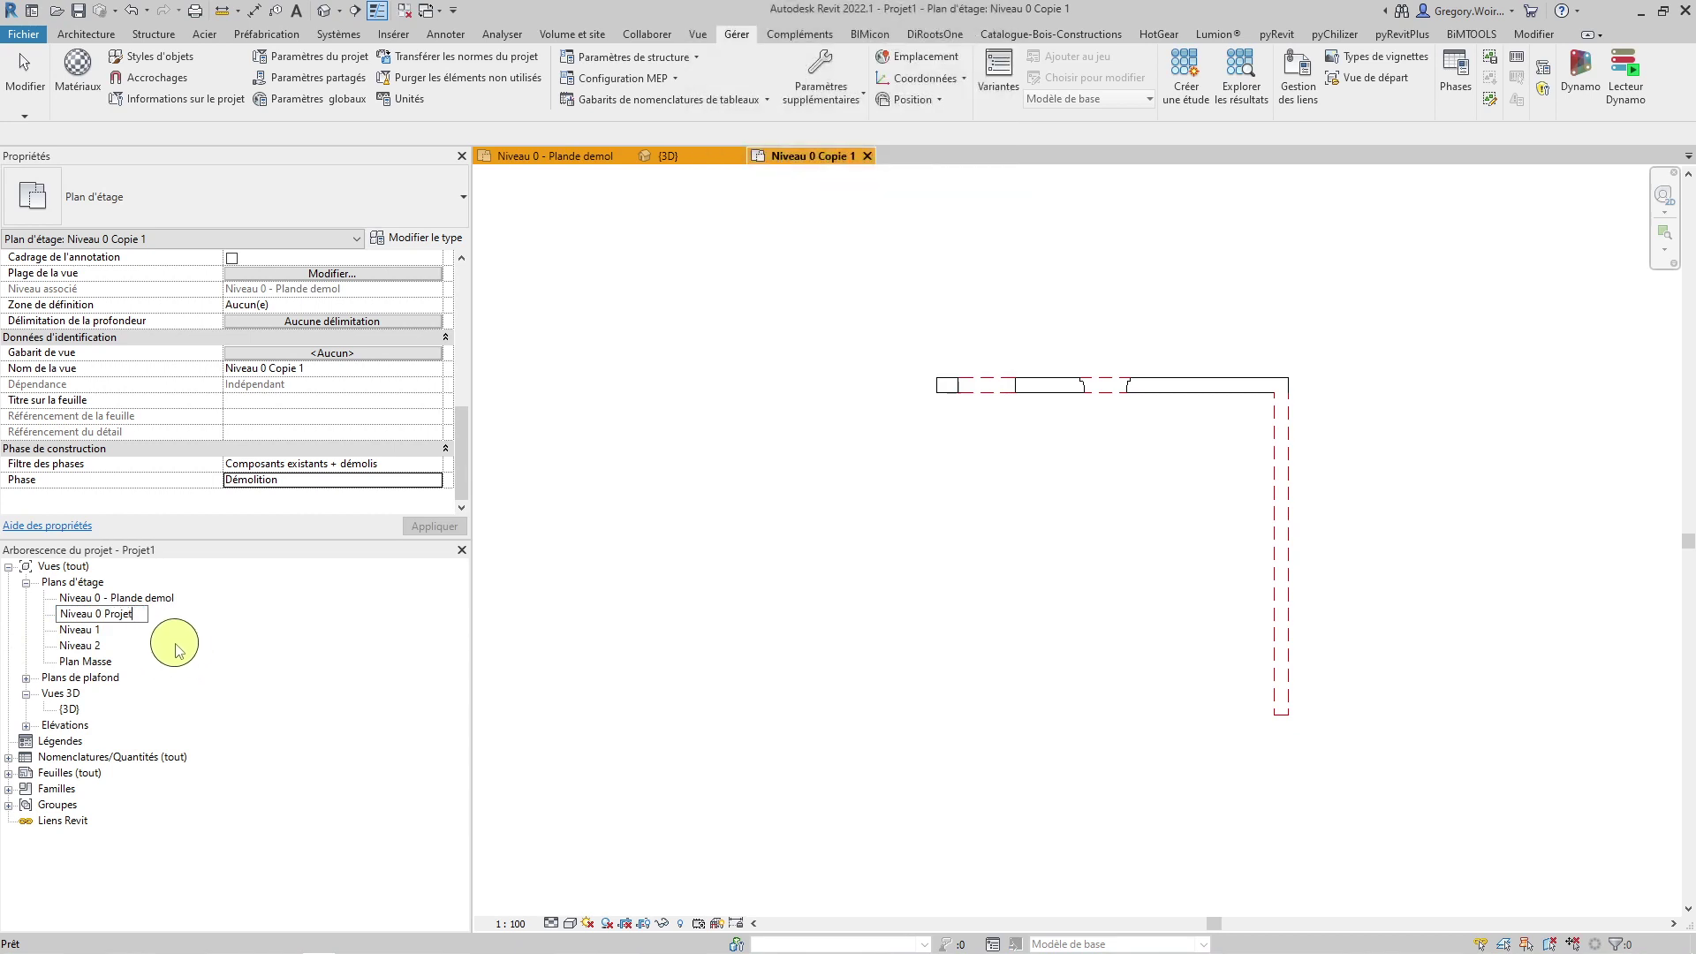
{"action": "left_click", "coordinate": [104, 614]}
{"action": "type", "text": "-"}
{"action": "key", "text": "Return"}
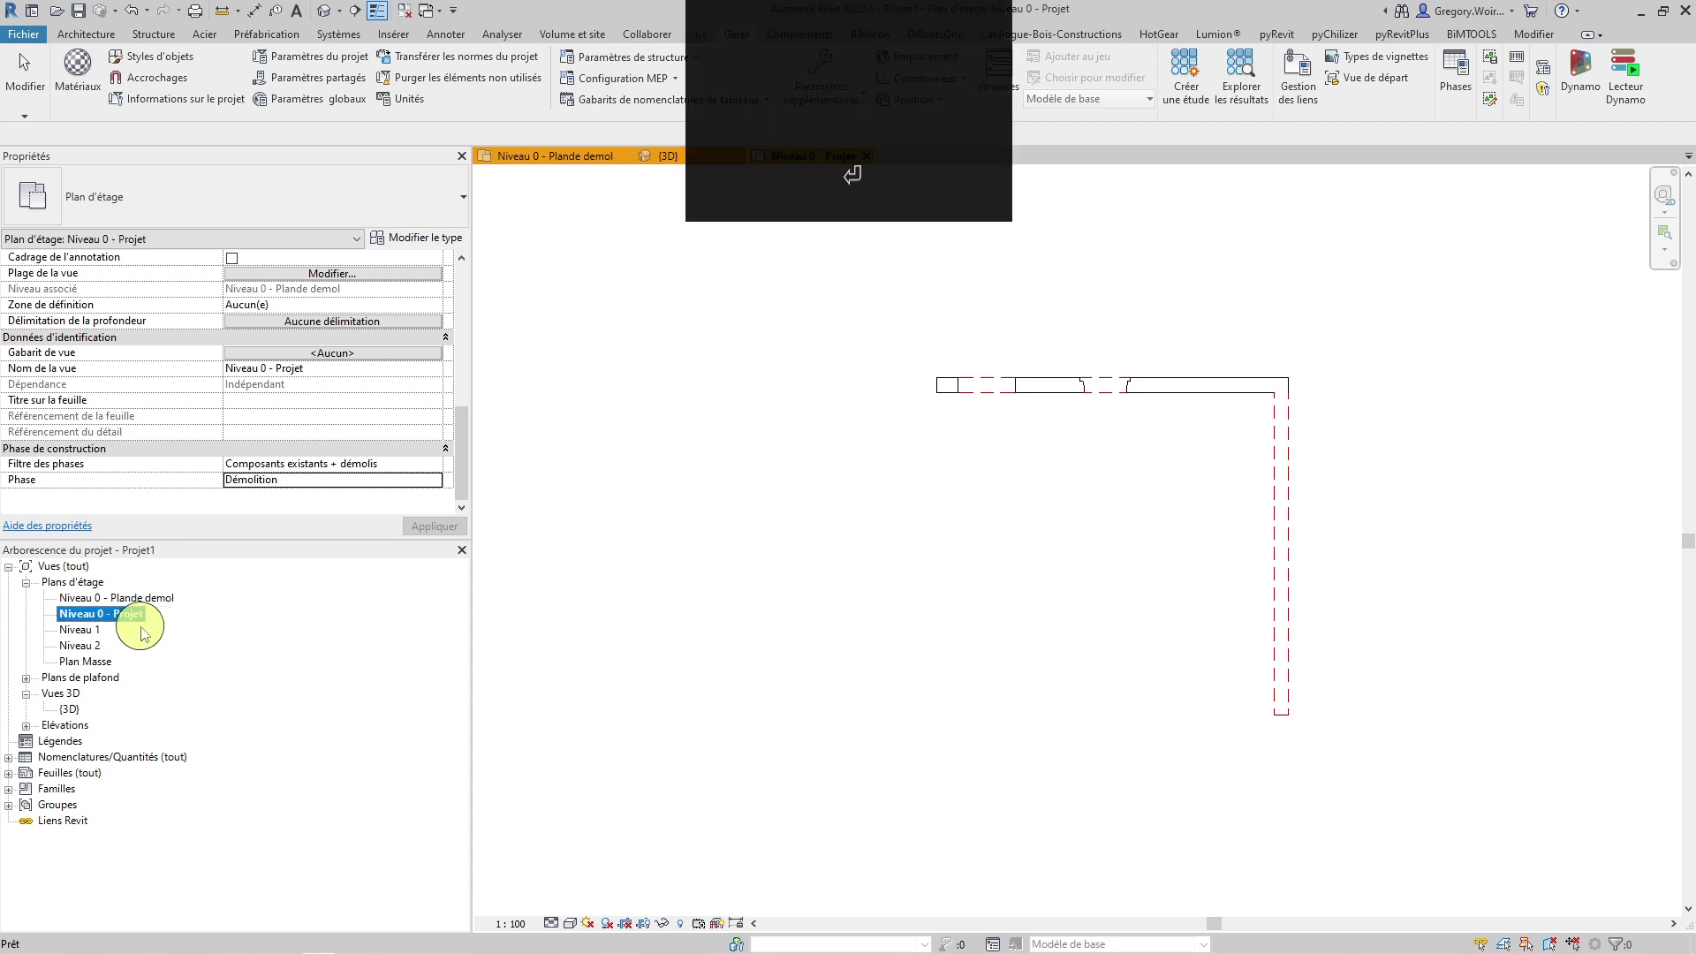
Step: Duplicate the Niveau 0 - Projet floor plan and rename the copy as "Niveau 0 - Existant"
{"action": "right_click", "coordinate": [128, 613]}
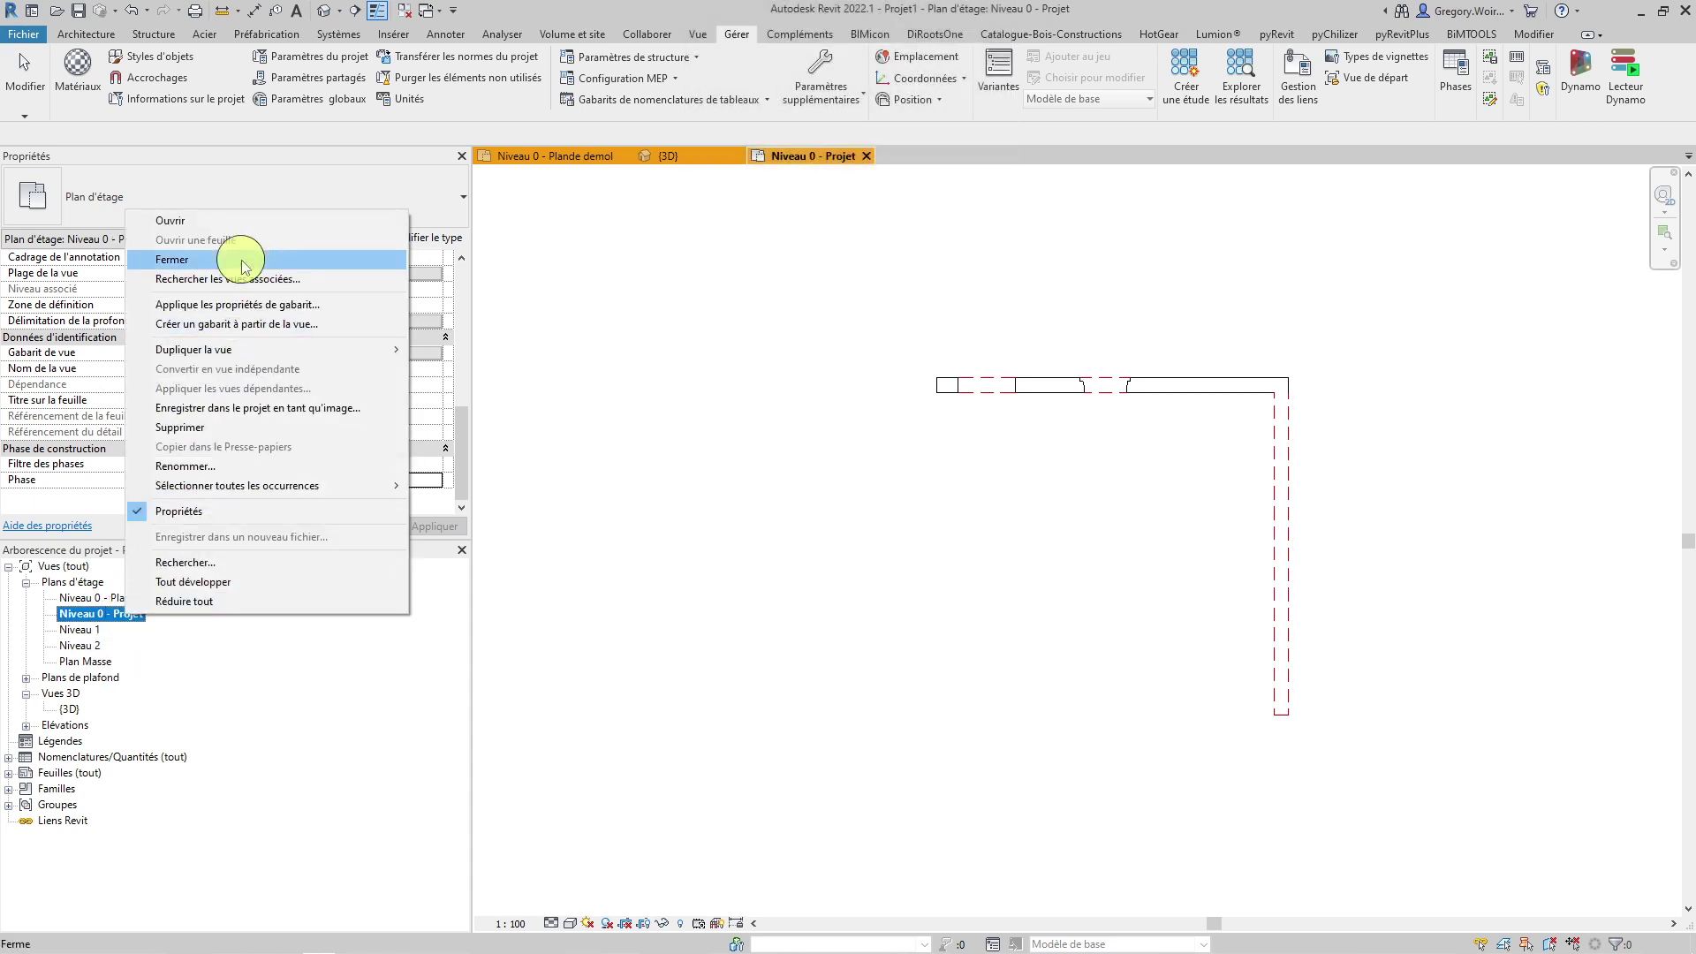
{"action": "mouse_move", "coordinate": [351, 349]}
{"action": "left_click", "coordinate": [460, 349]}
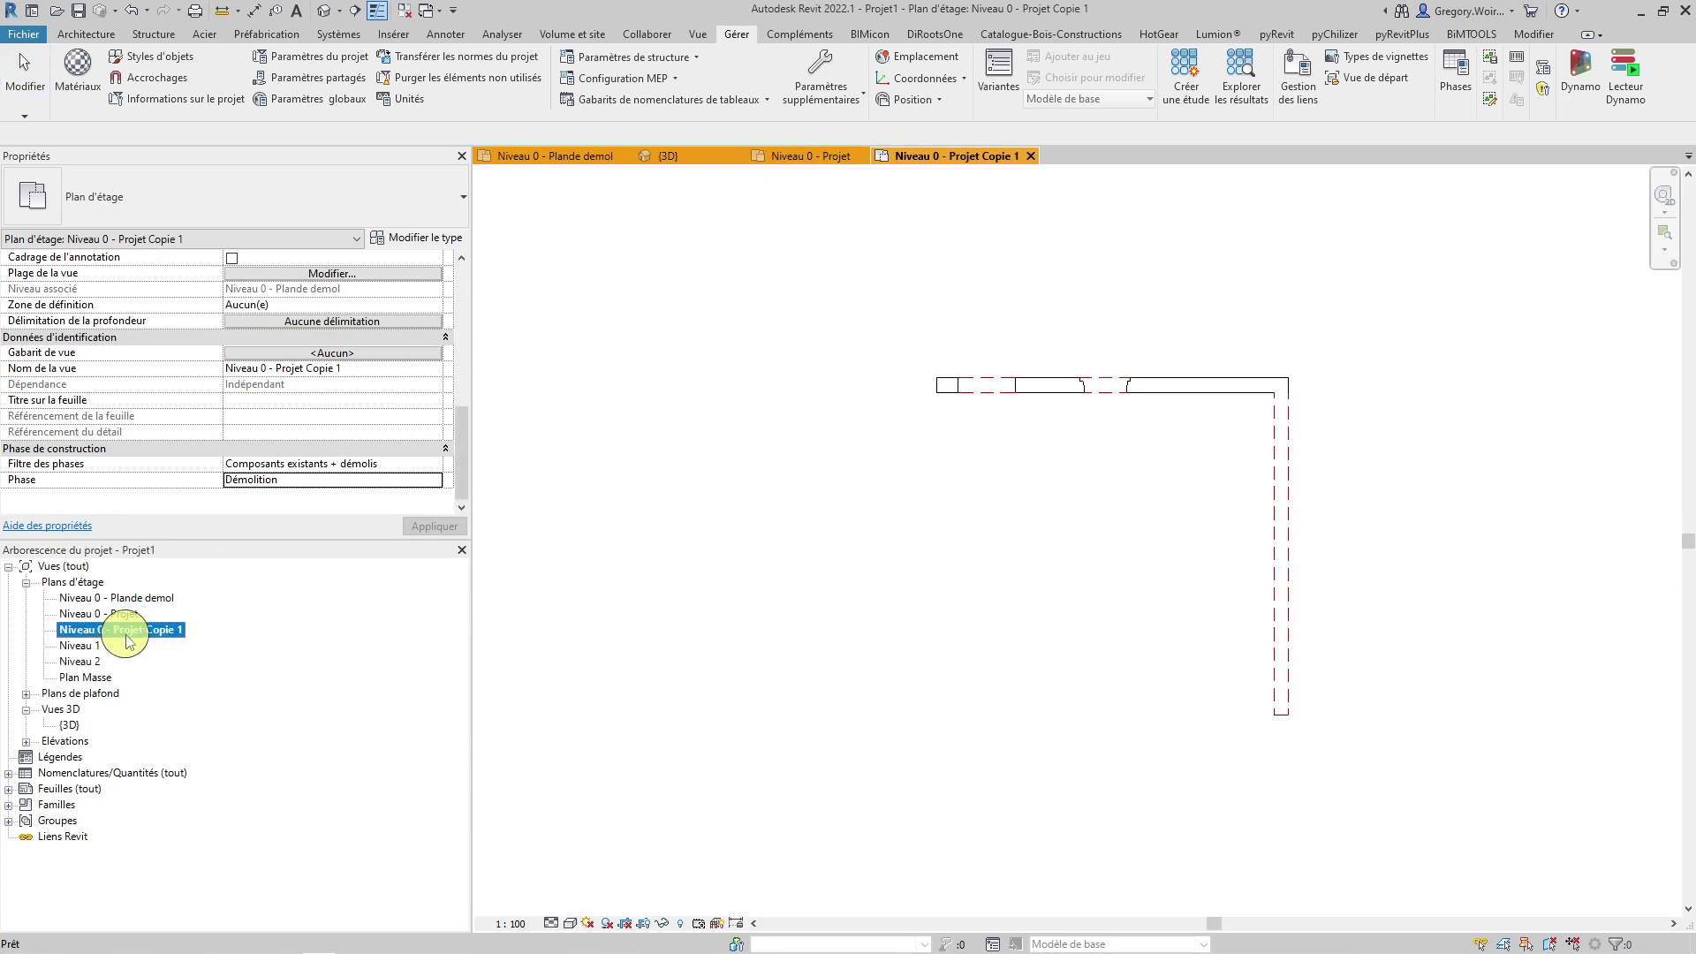
{"action": "left_click_drag", "start_coordinate": [118, 632], "coordinate": [255, 630]}
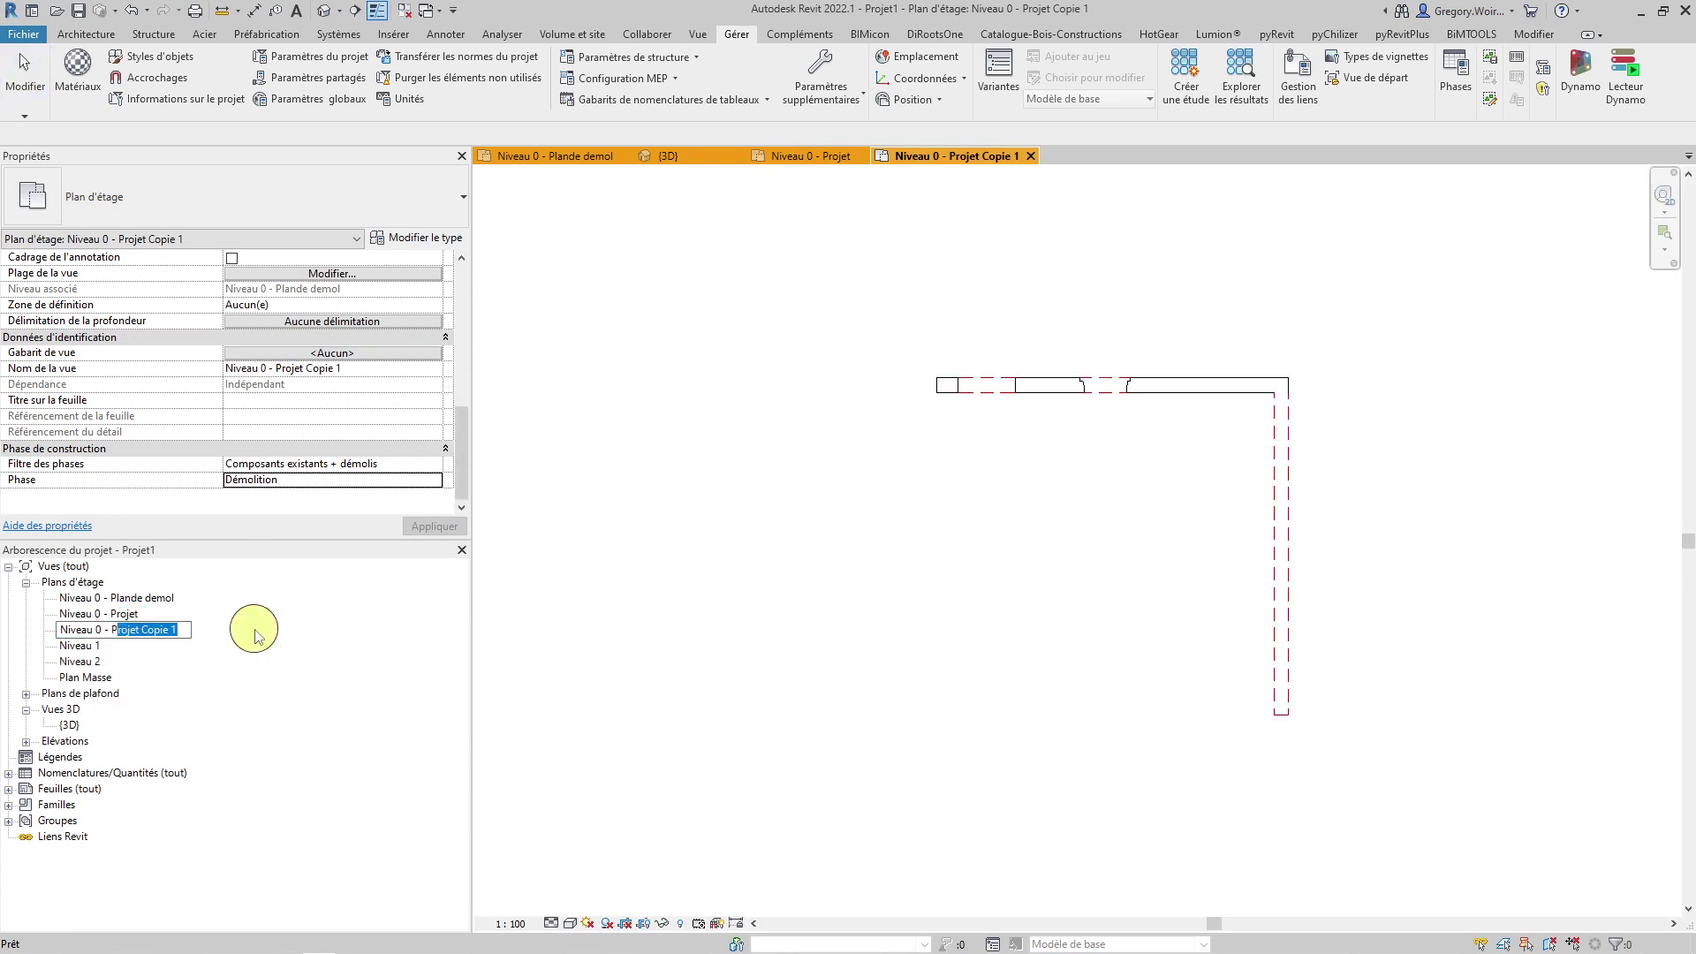
{"action": "key", "text": "BackSpace"}
{"action": "key", "text": "BackSpace"}
{"action": "type", "text": "Existant"}
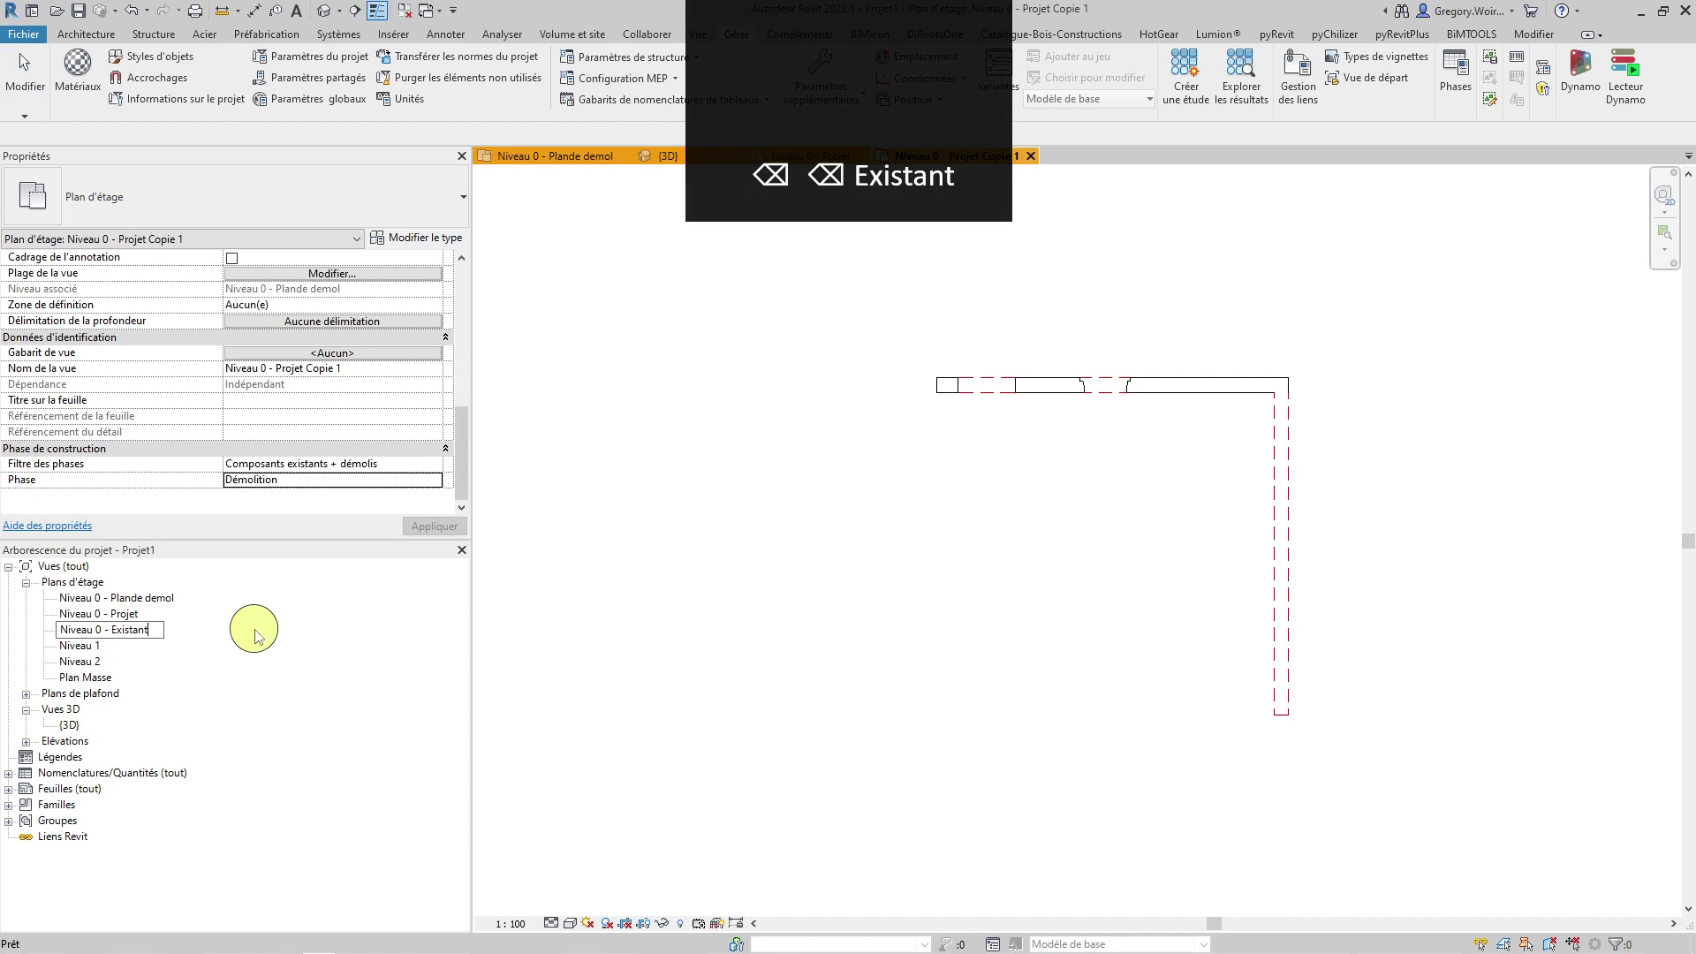
{"action": "key", "text": "Return"}
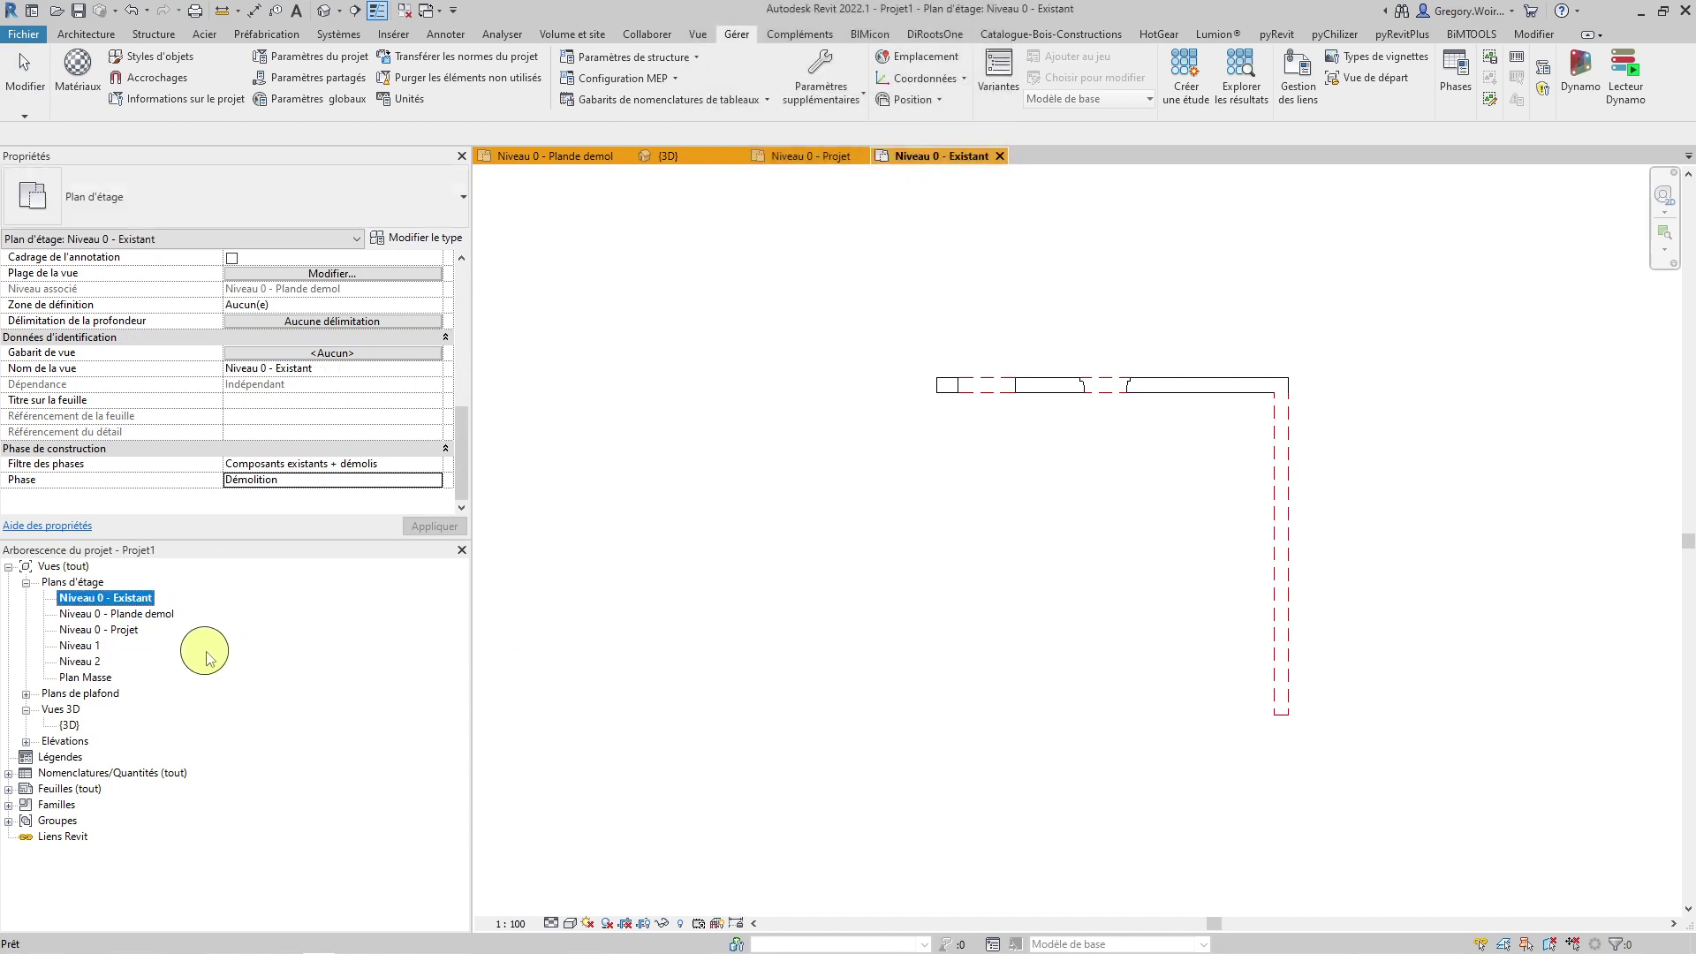
Step: Set the phase of the Niveau 0 - Existant floor plan to Existante
{"action": "left_click", "coordinate": [138, 601]}
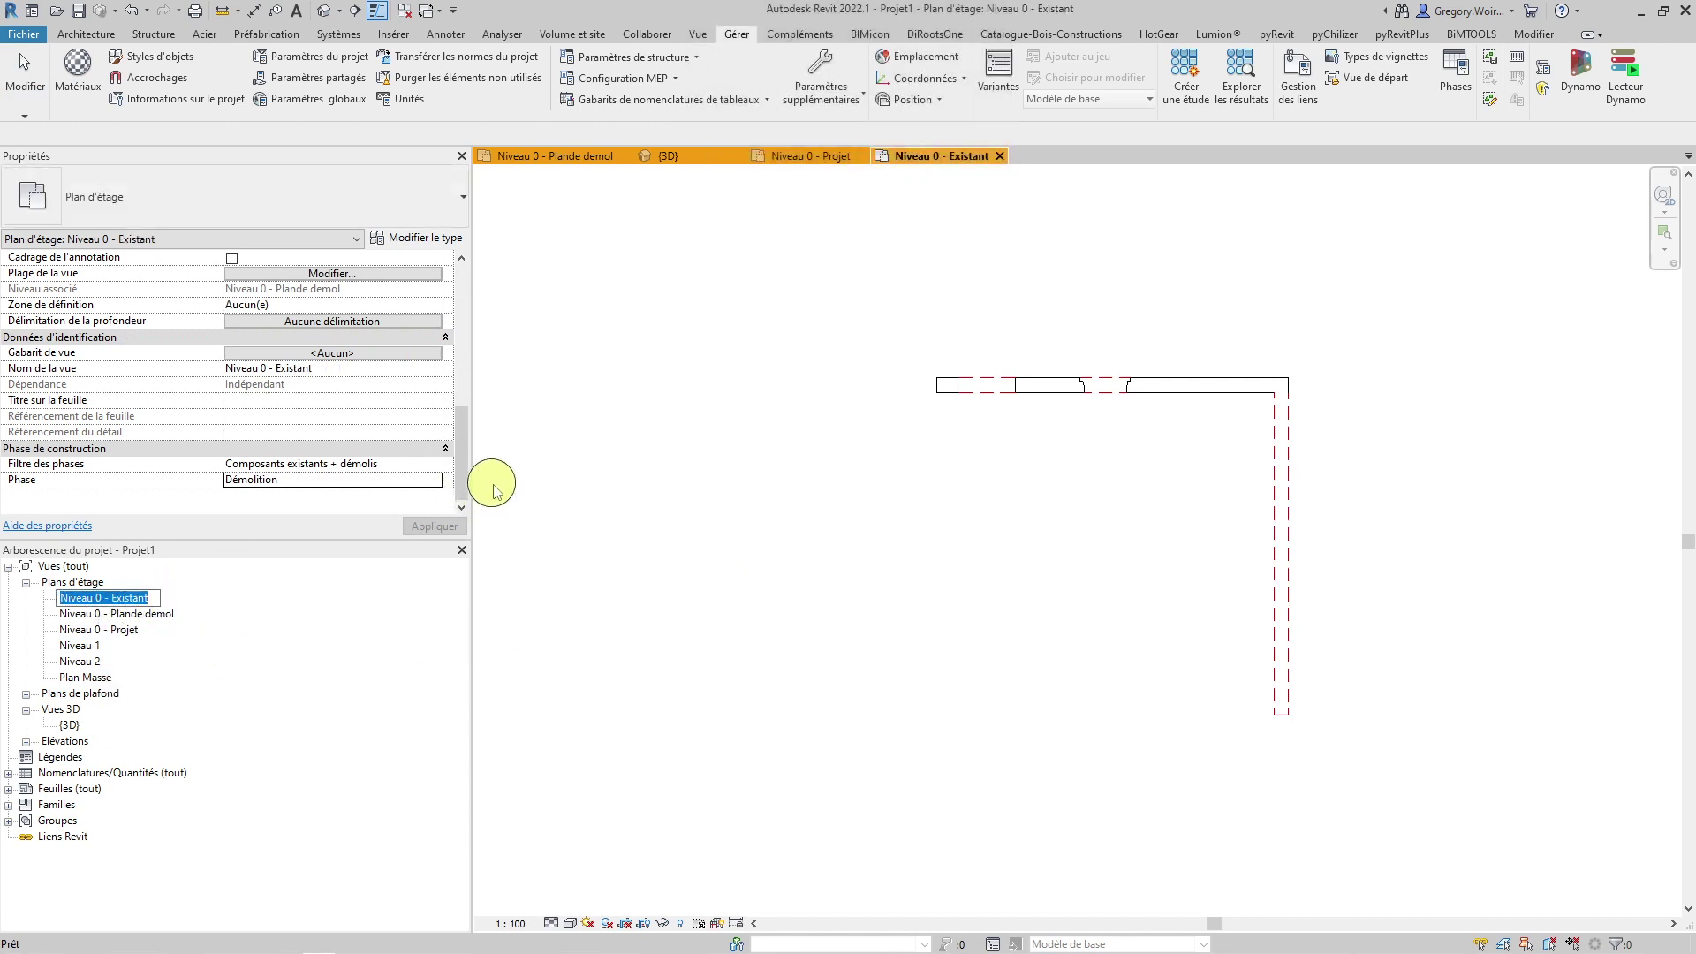
{"action": "left_click", "coordinate": [438, 482]}
{"action": "left_click", "coordinate": [379, 495]}
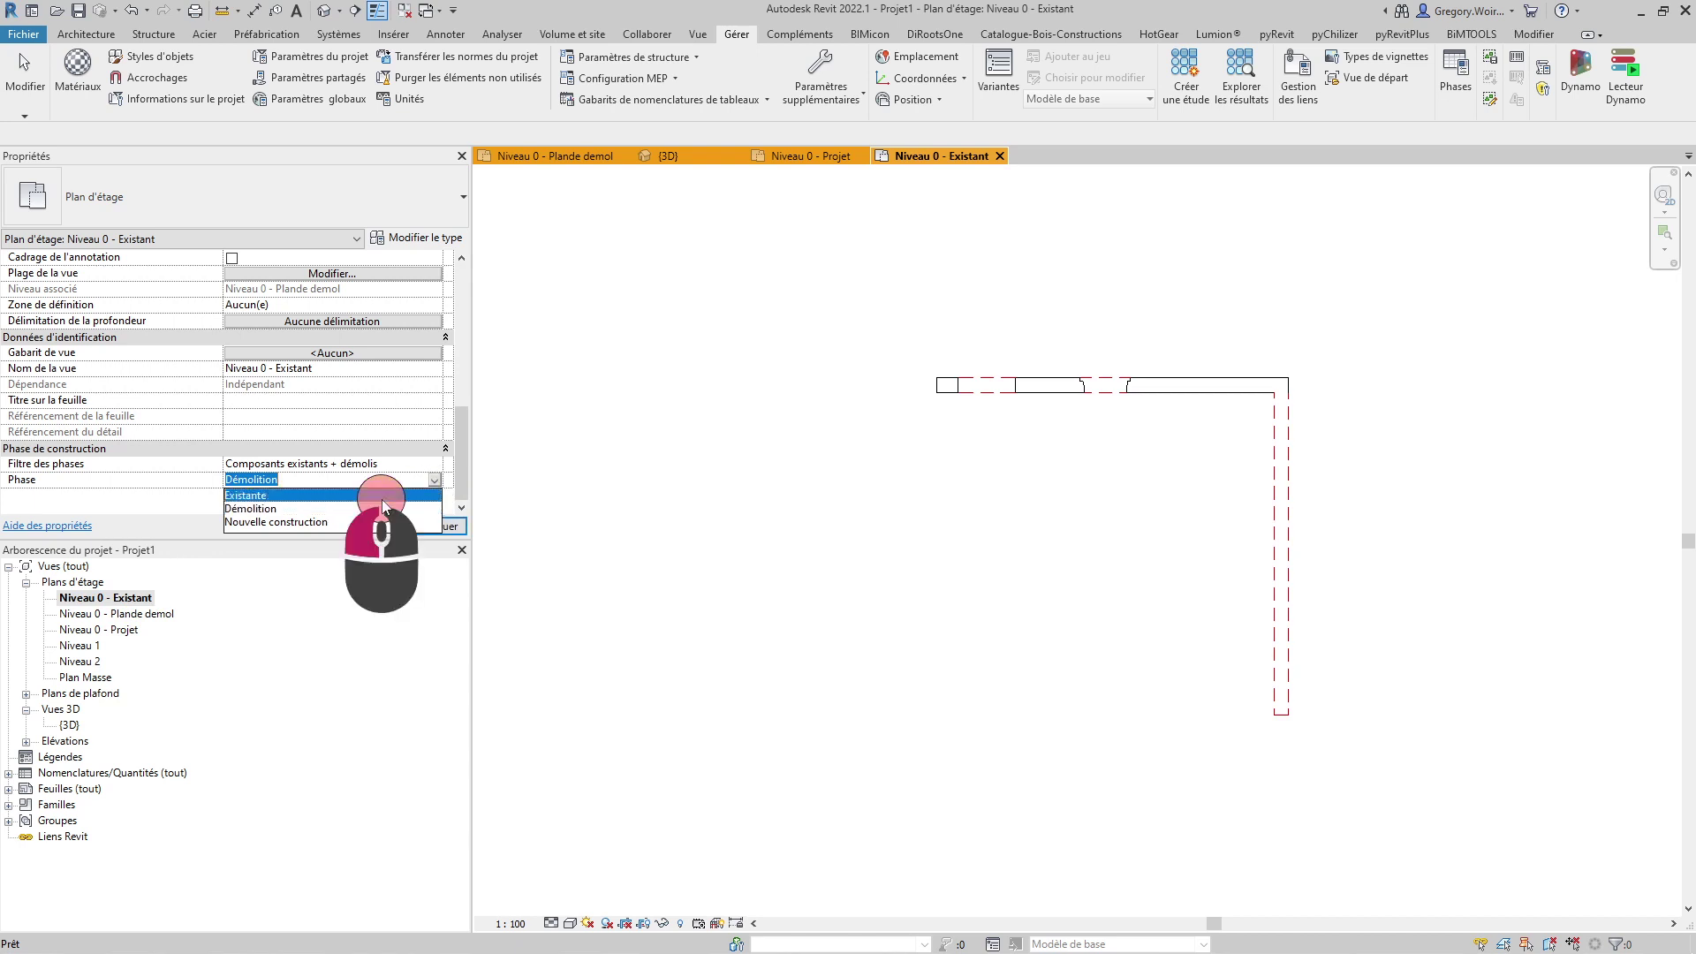
{"action": "left_click", "coordinate": [439, 528]}
Step: Try the Aucun(e) phase filter on the Niveau 0 - Existant plan, and set the filter to Afficher tout
{"action": "left_click", "coordinate": [434, 466]}
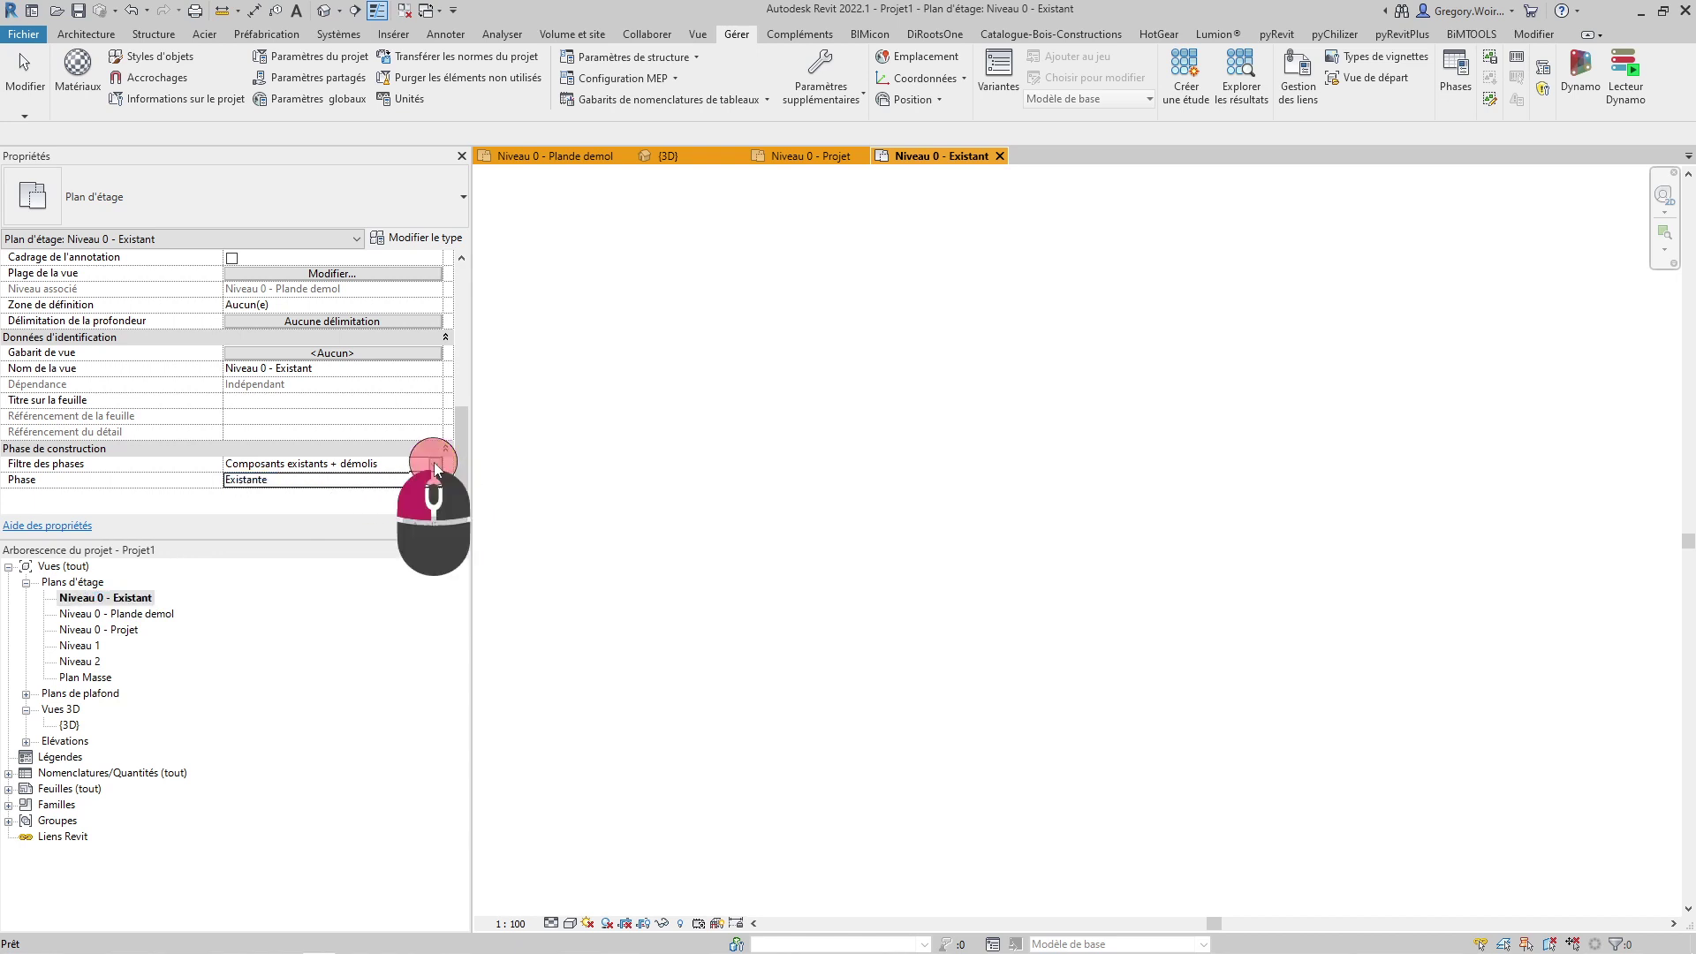
{"action": "left_click", "coordinate": [320, 481]}
{"action": "left_click", "coordinate": [439, 527]}
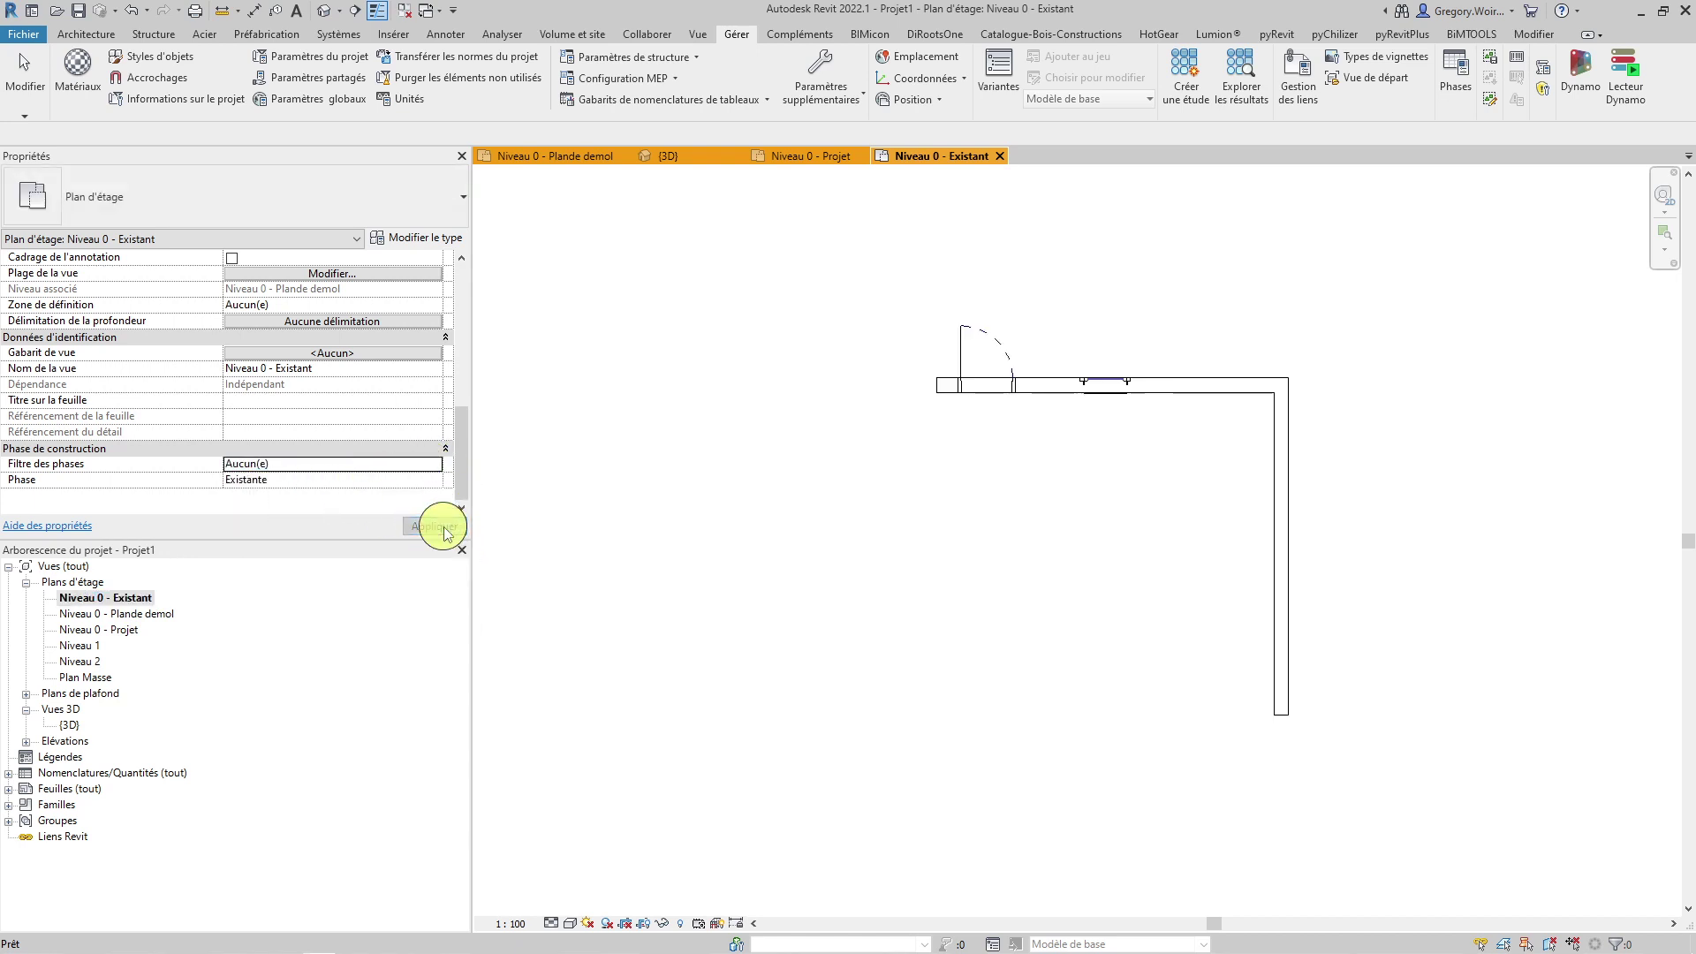
{"action": "left_click", "coordinate": [435, 464]}
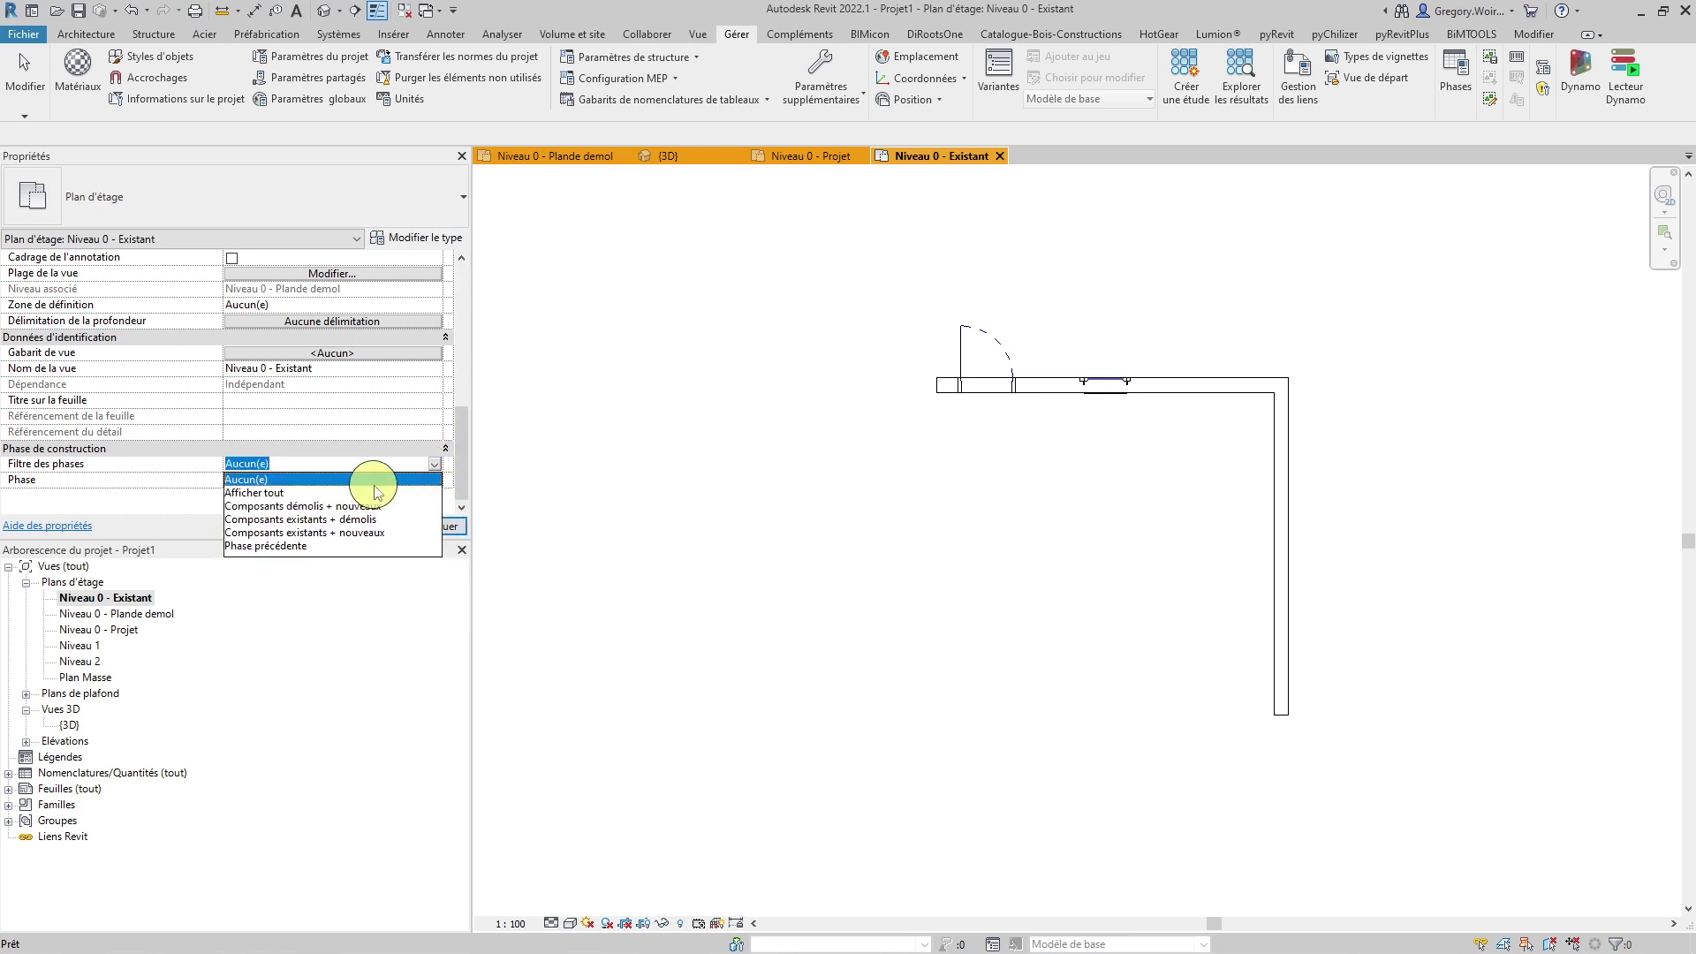
{"action": "left_click", "coordinate": [291, 493]}
{"action": "left_click", "coordinate": [431, 527]}
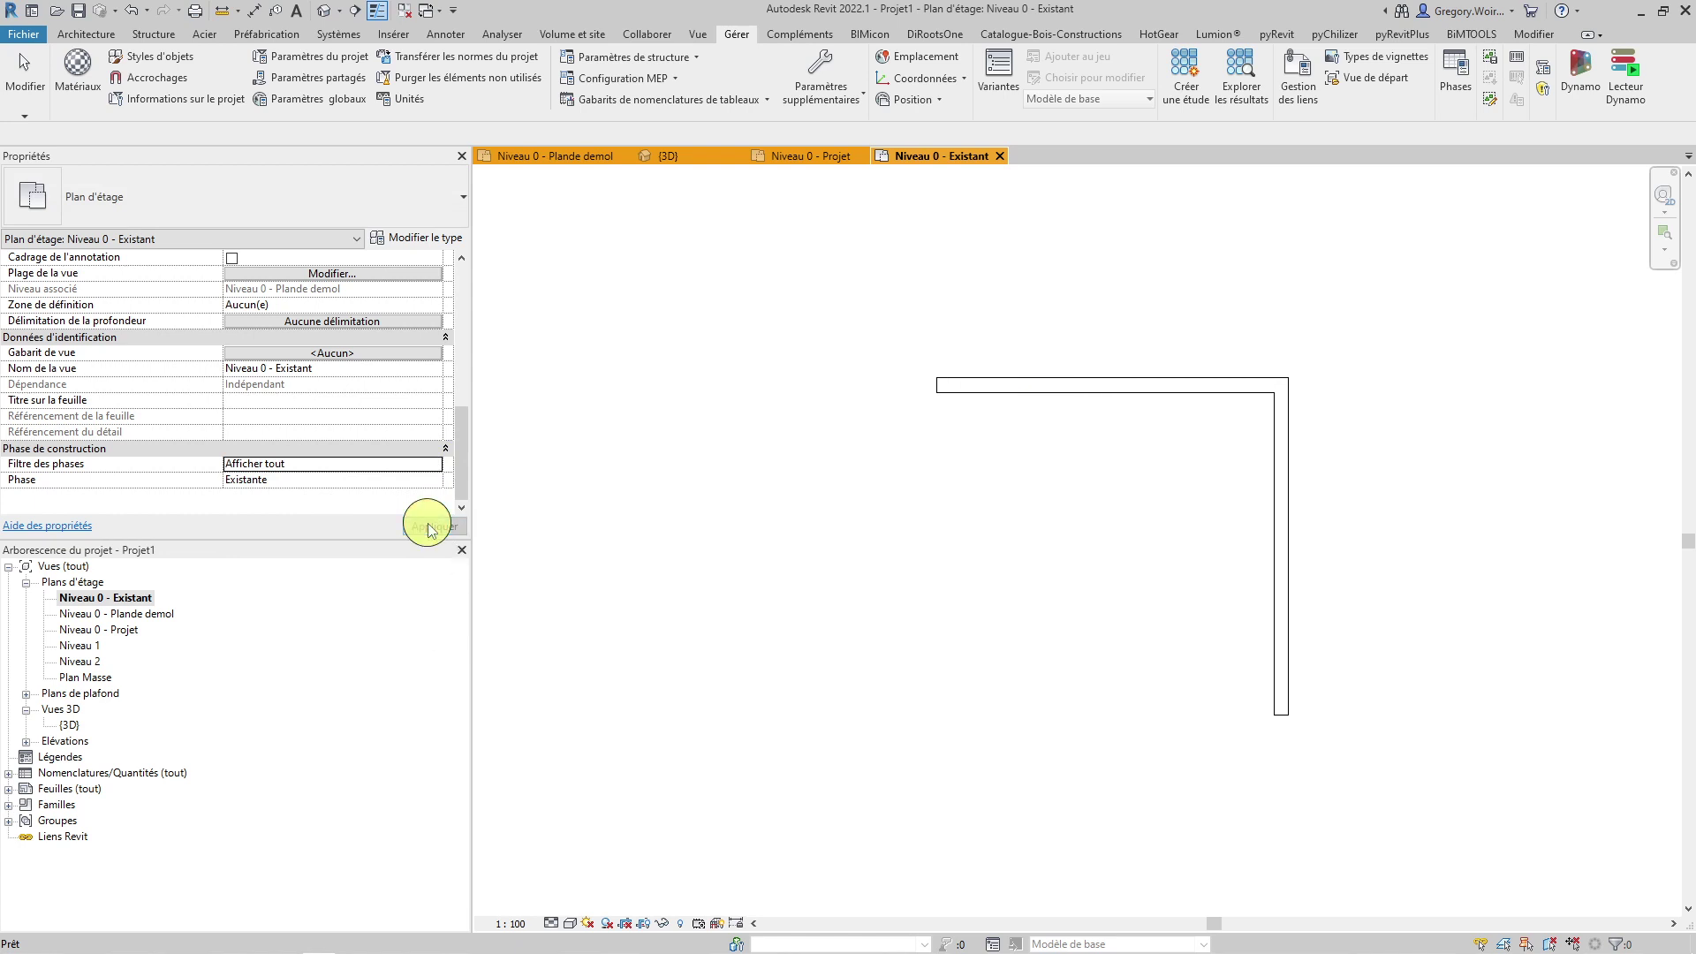
Step: Open the Niveau 0 - Plande demol floor plan and check its phase and phase filter
{"action": "left_click", "coordinate": [141, 614]}
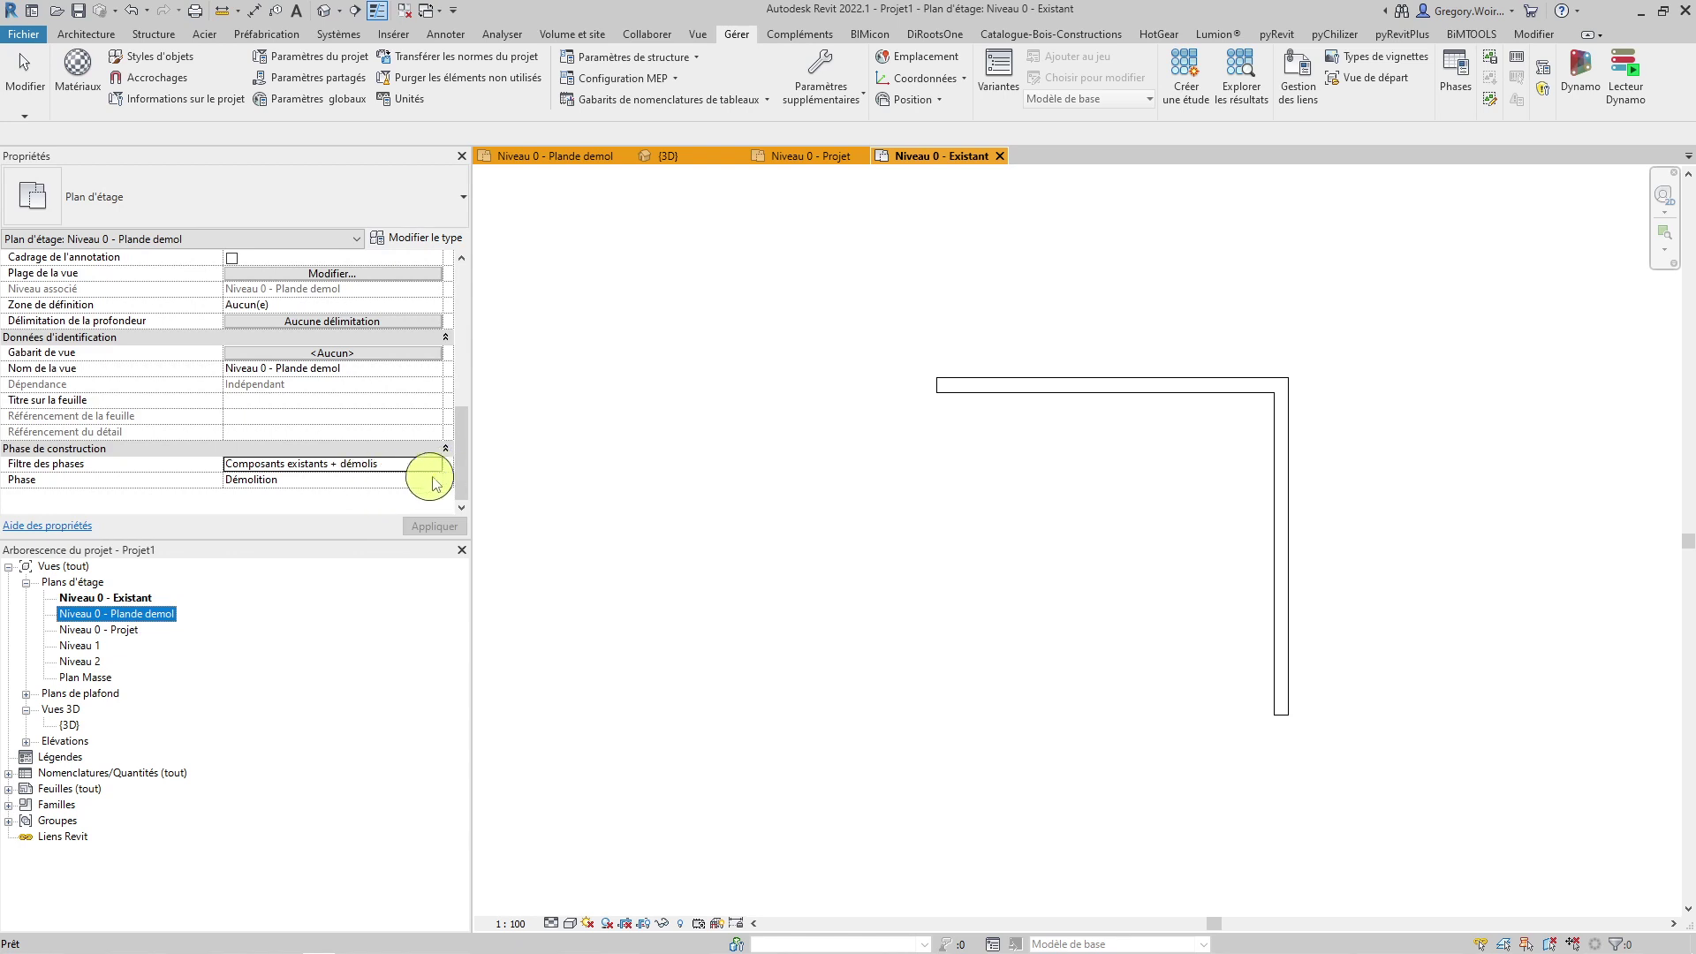
{"action": "double_click", "coordinate": [132, 613]}
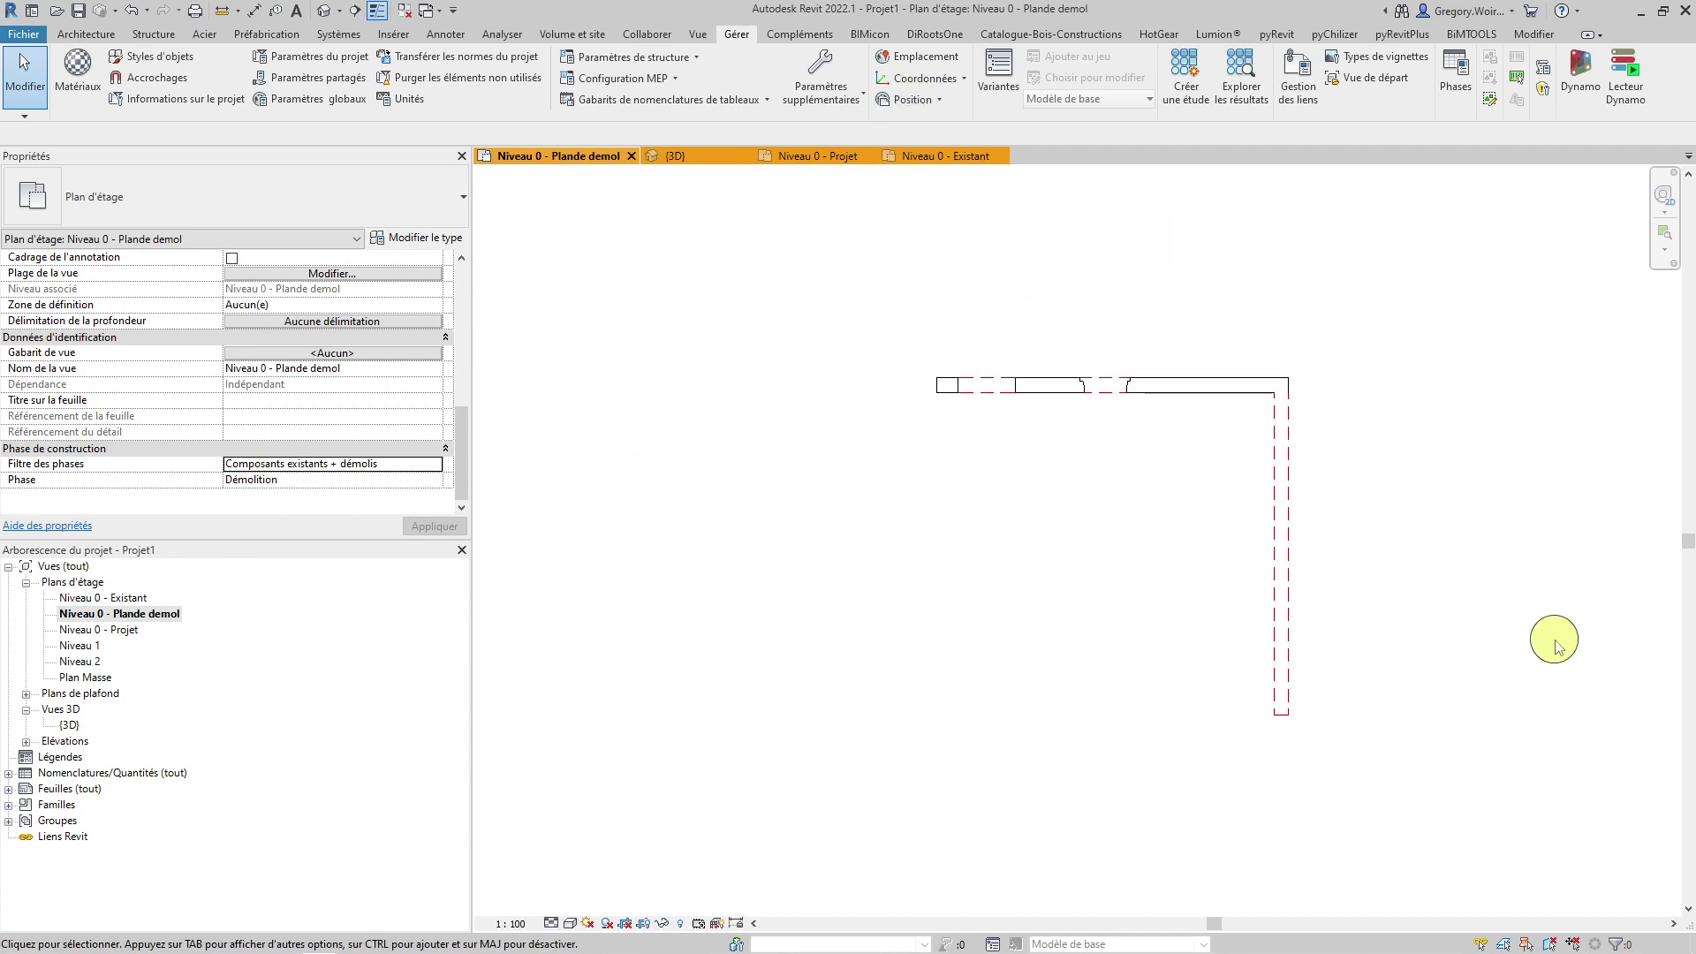
Step: Set the Niveau 0 - Projet floor plan's phase to Nouvelle construction, with Composants existants + démolis as its phase filter
{"action": "double_click", "coordinate": [99, 629]}
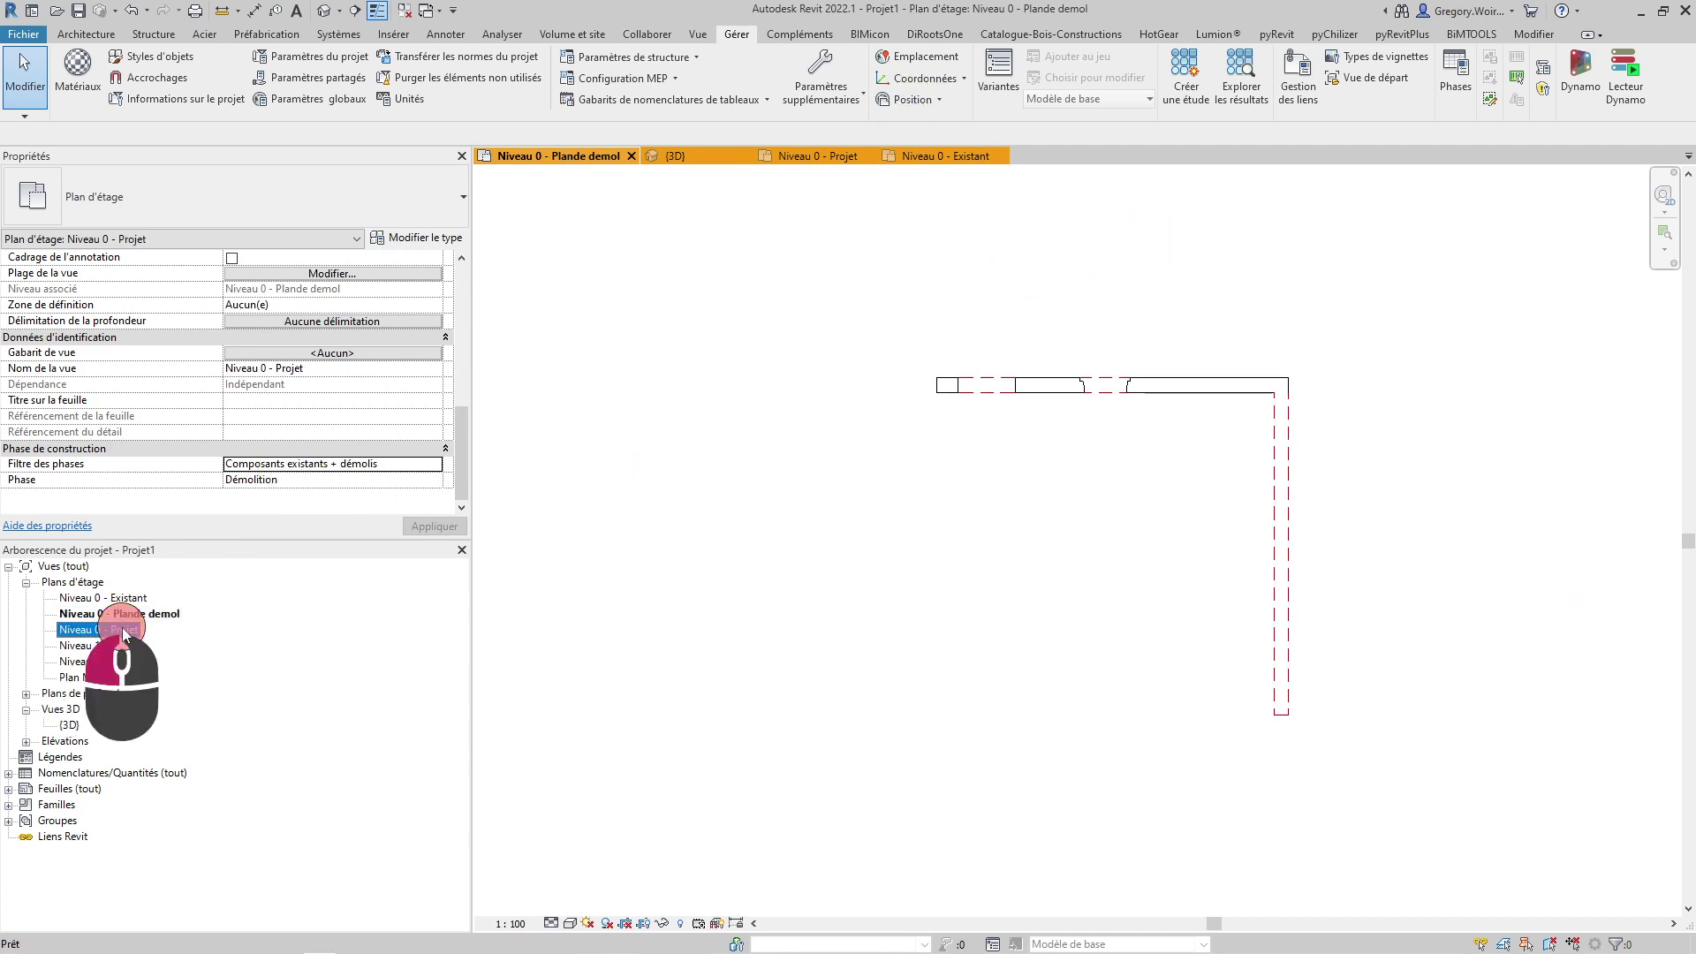
{"action": "left_click", "coordinate": [434, 480]}
{"action": "left_click", "coordinate": [345, 522]}
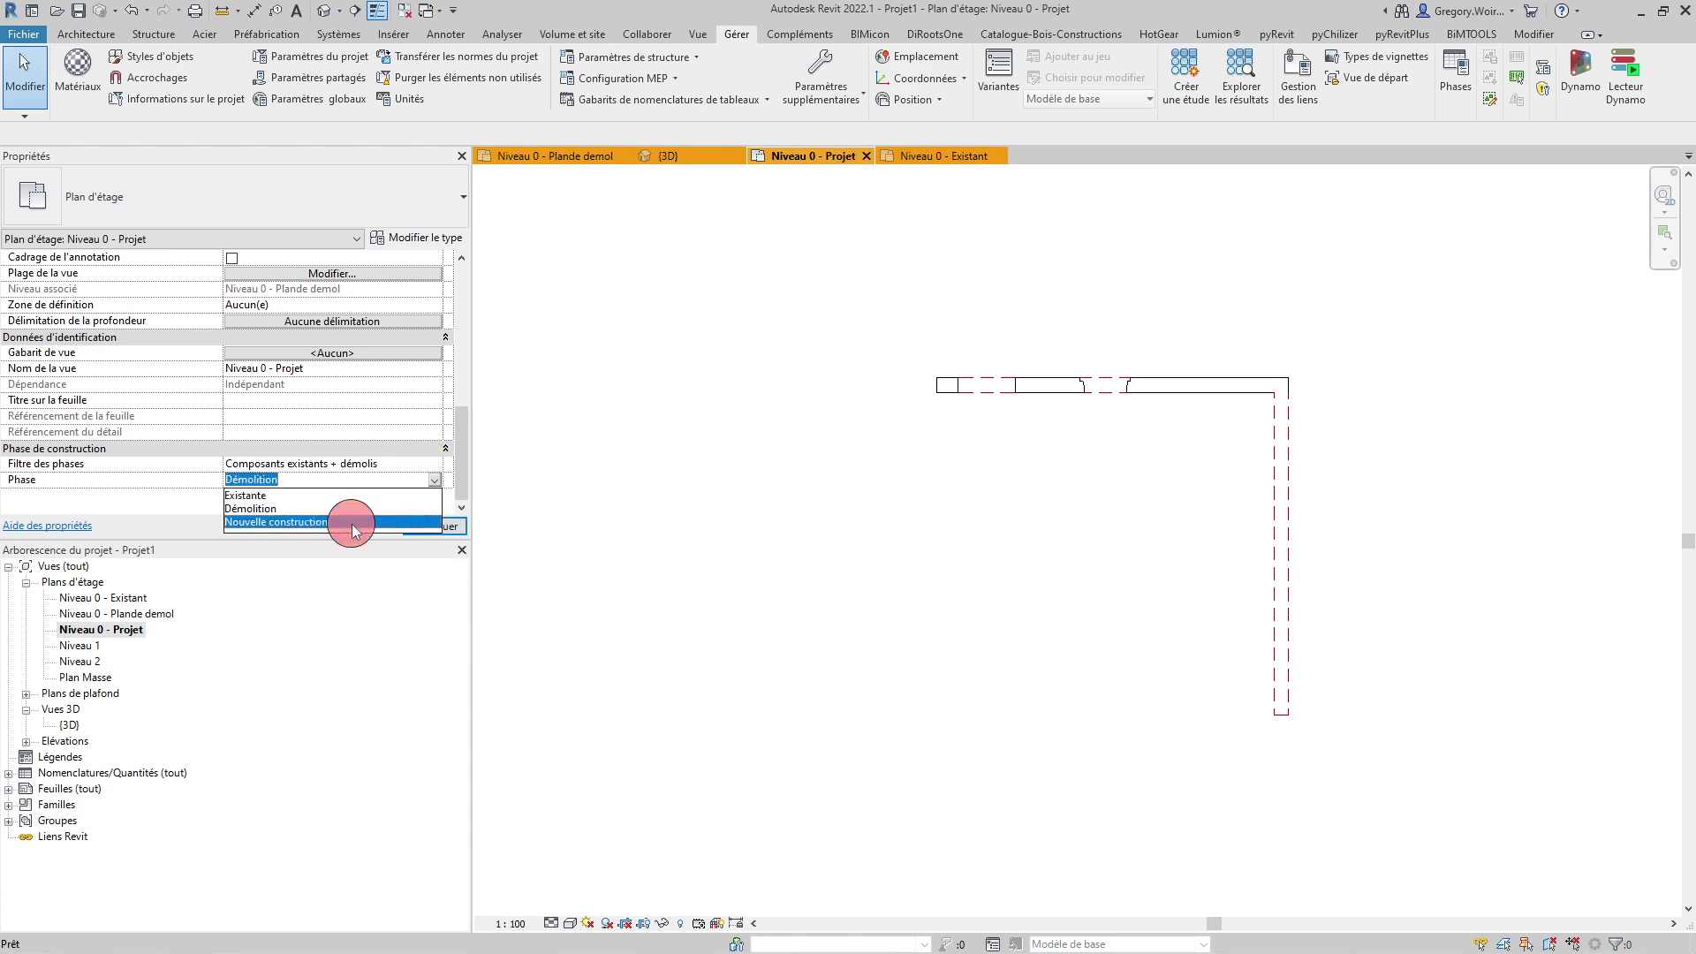
{"action": "left_click", "coordinate": [449, 527]}
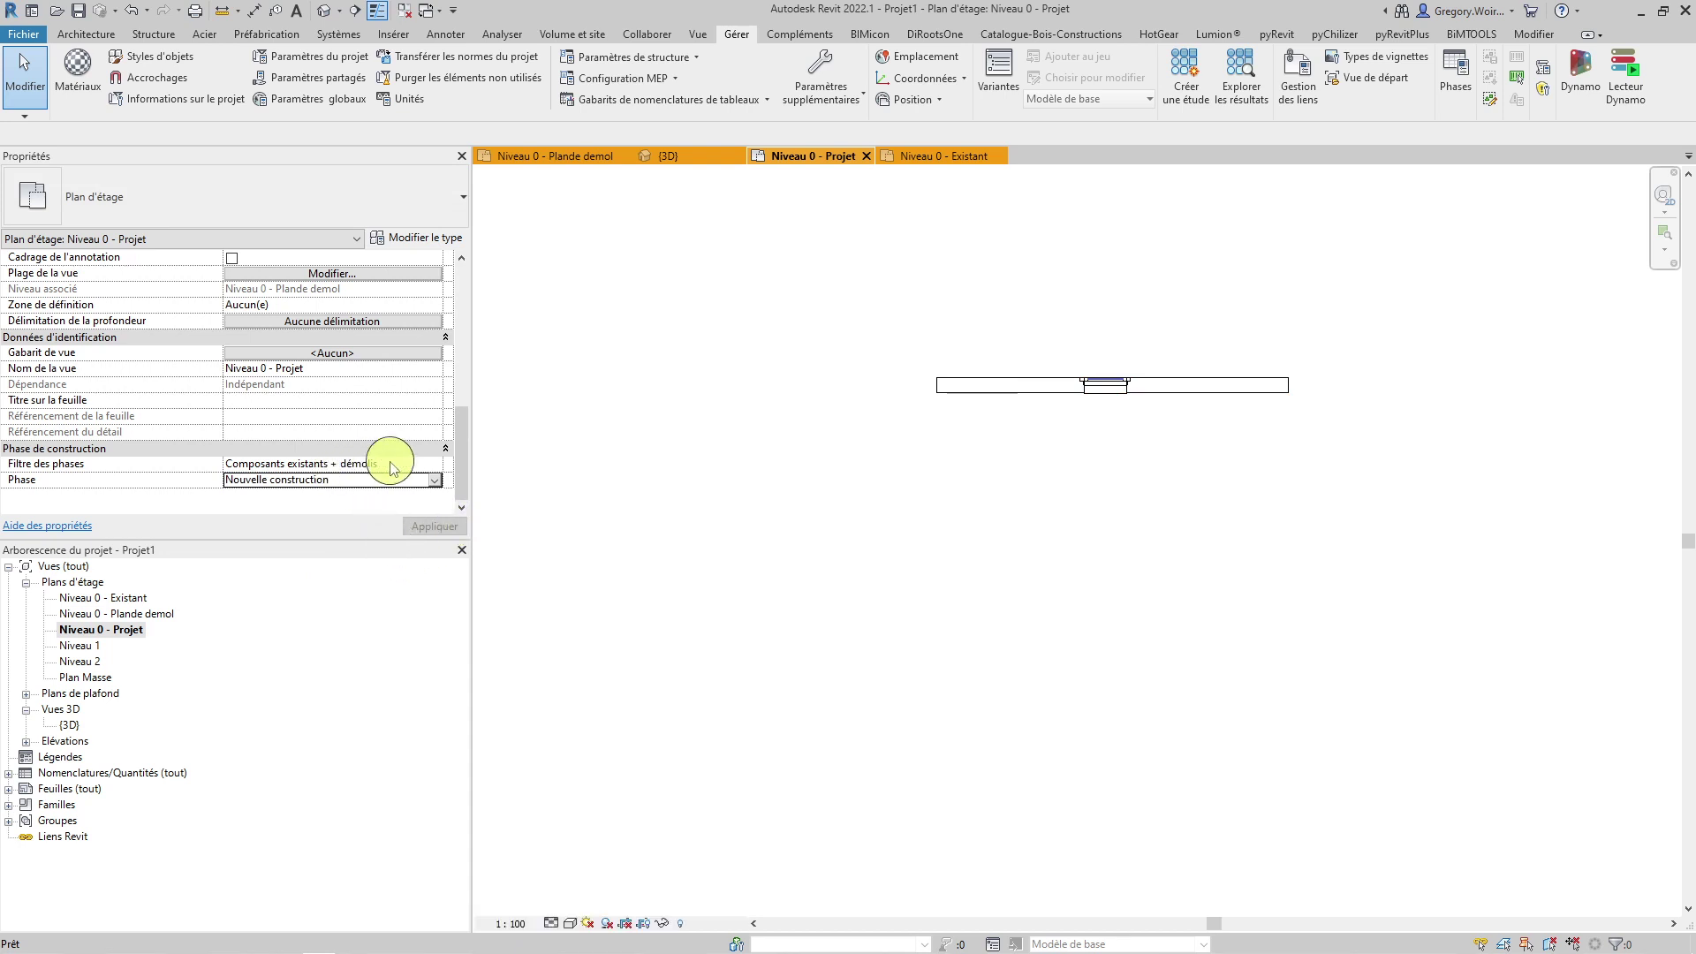
{"action": "left_click", "coordinate": [435, 464]}
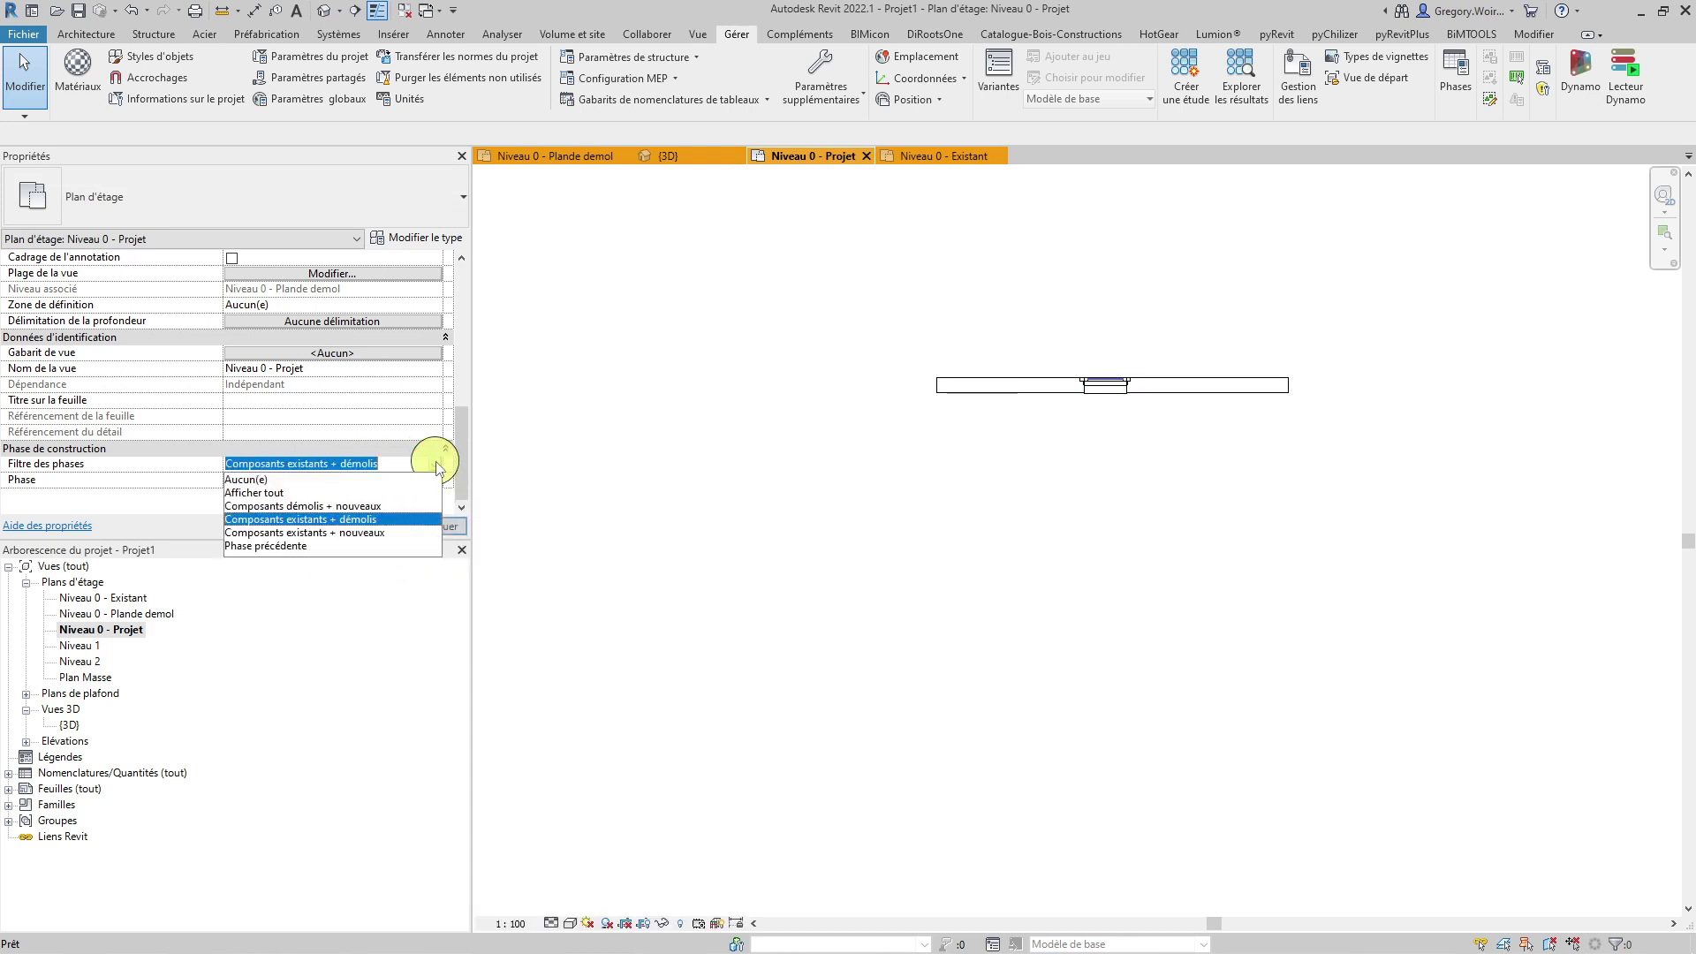
{"action": "left_click", "coordinate": [327, 522]}
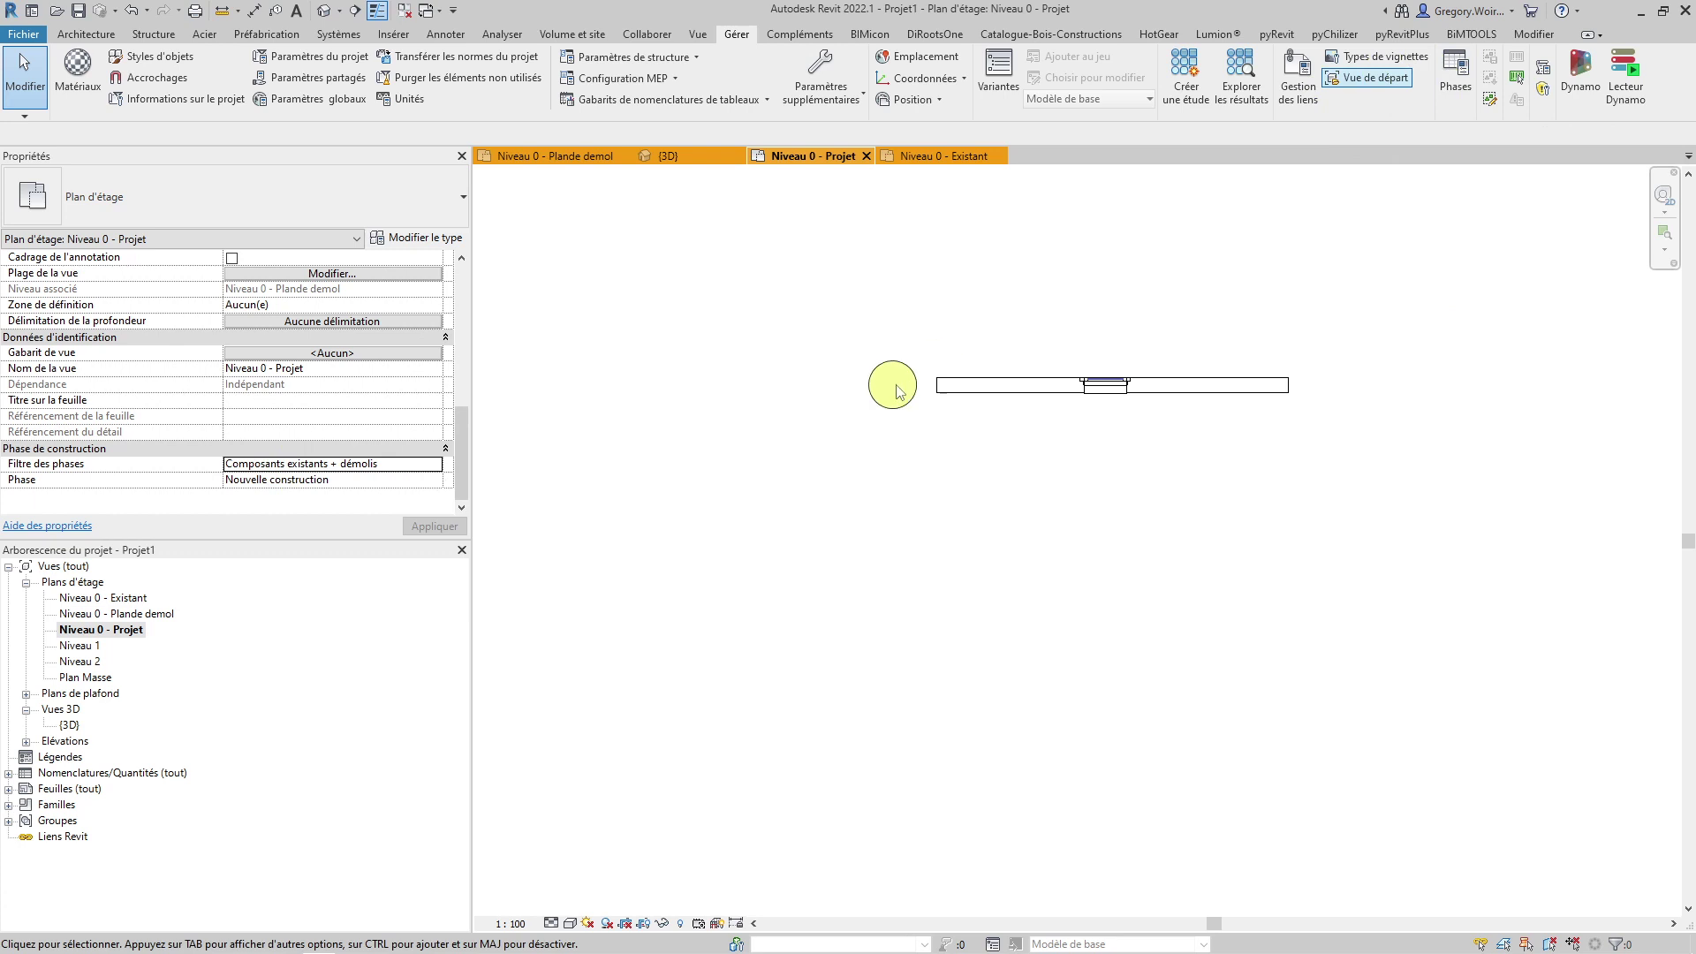
{"action": "scroll", "coordinate": [1408, 319], "scroll_direction": "up", "scroll_amount": 1}
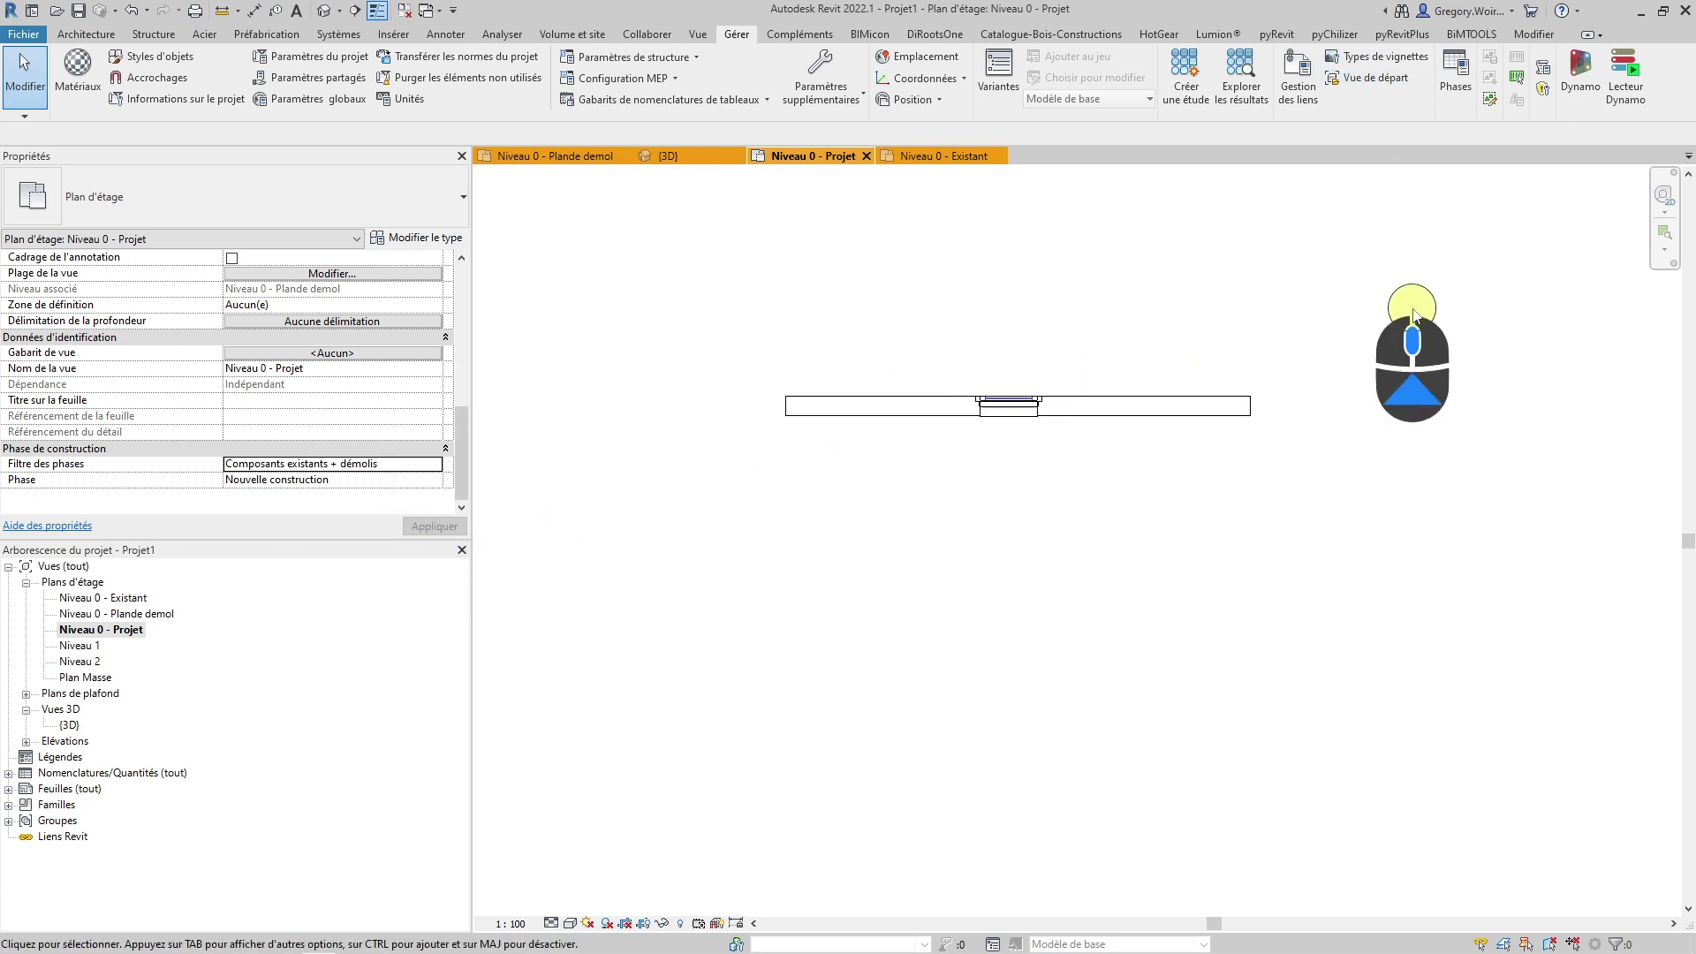
Step: Compare the Niveau 0 - Existant, Niveau 0 - Plande demol and Niveau 0 - Projet floor plans, ending on the existing plan
{"action": "double_click", "coordinate": [118, 600]}
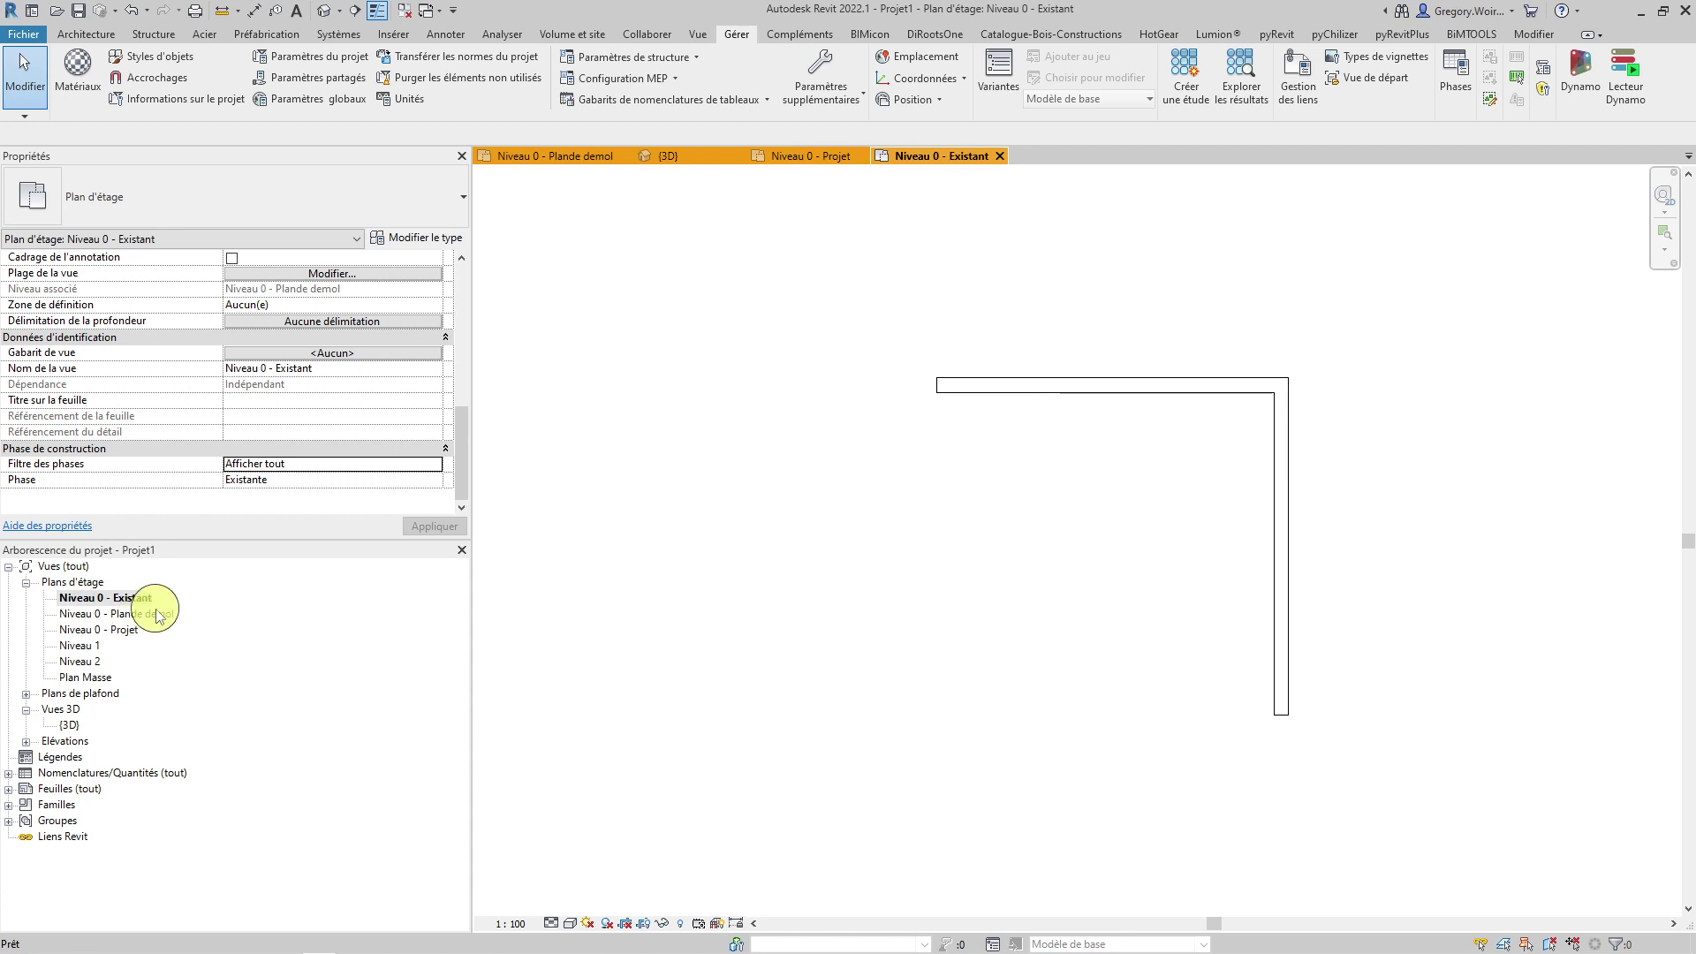
{"action": "double_click", "coordinate": [133, 613]}
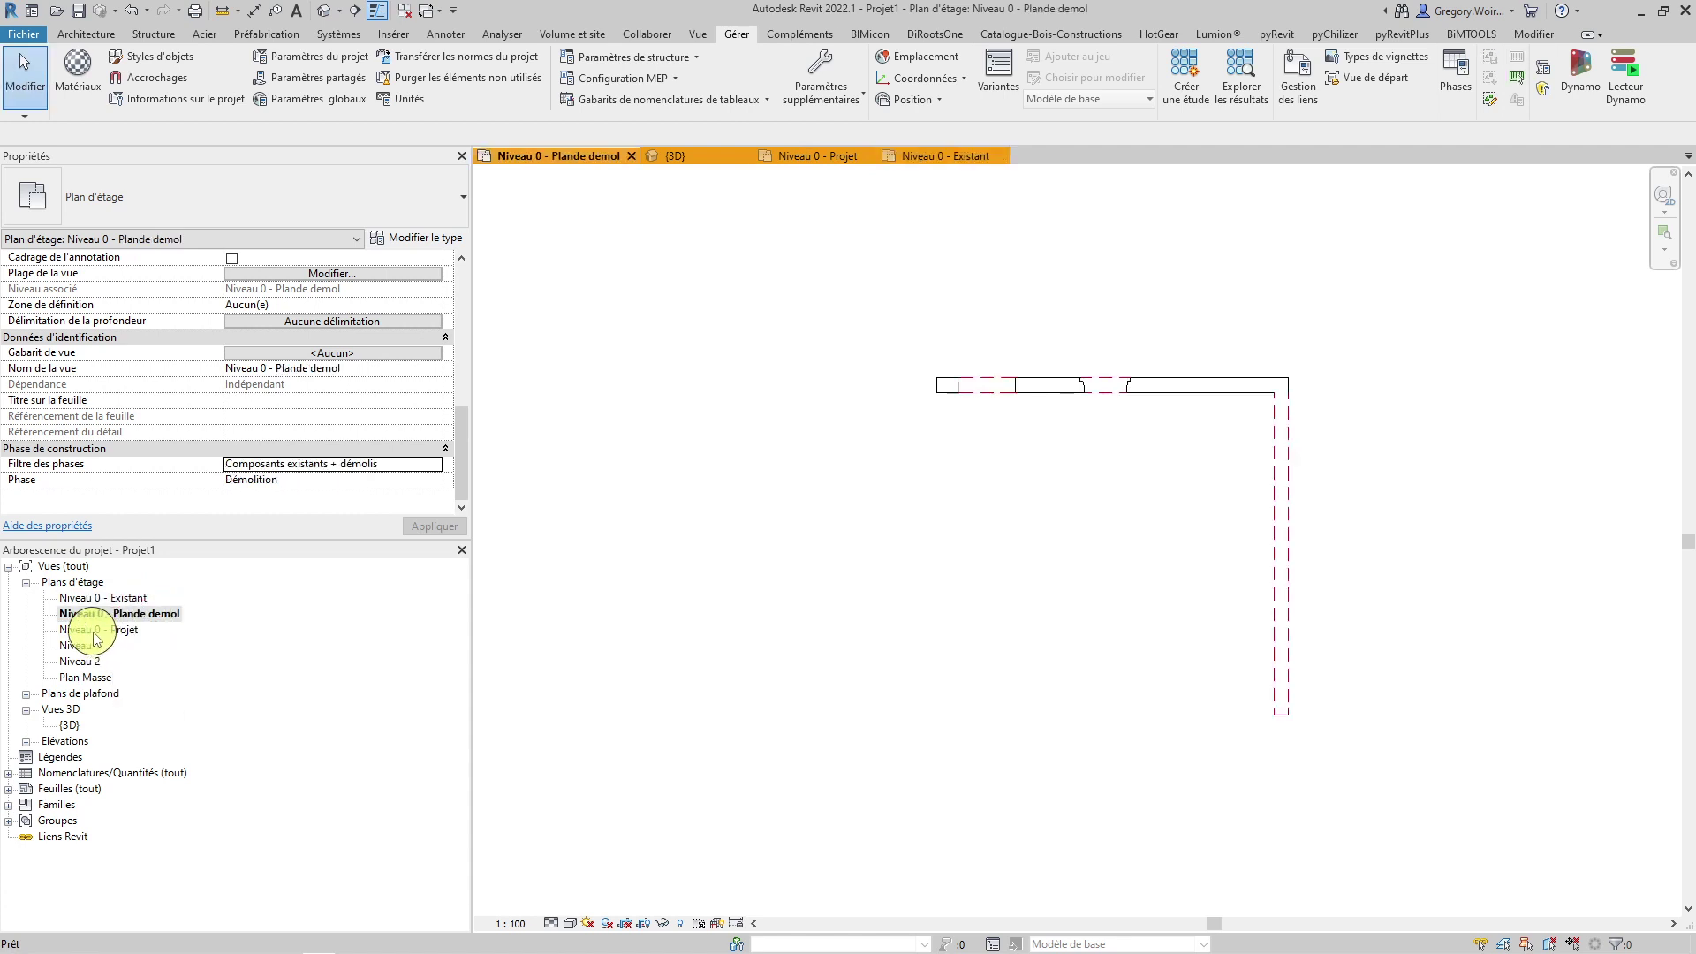
{"action": "double_click", "coordinate": [94, 630]}
{"action": "left_click", "coordinate": [129, 598]}
{"action": "double_click", "coordinate": [129, 601]}
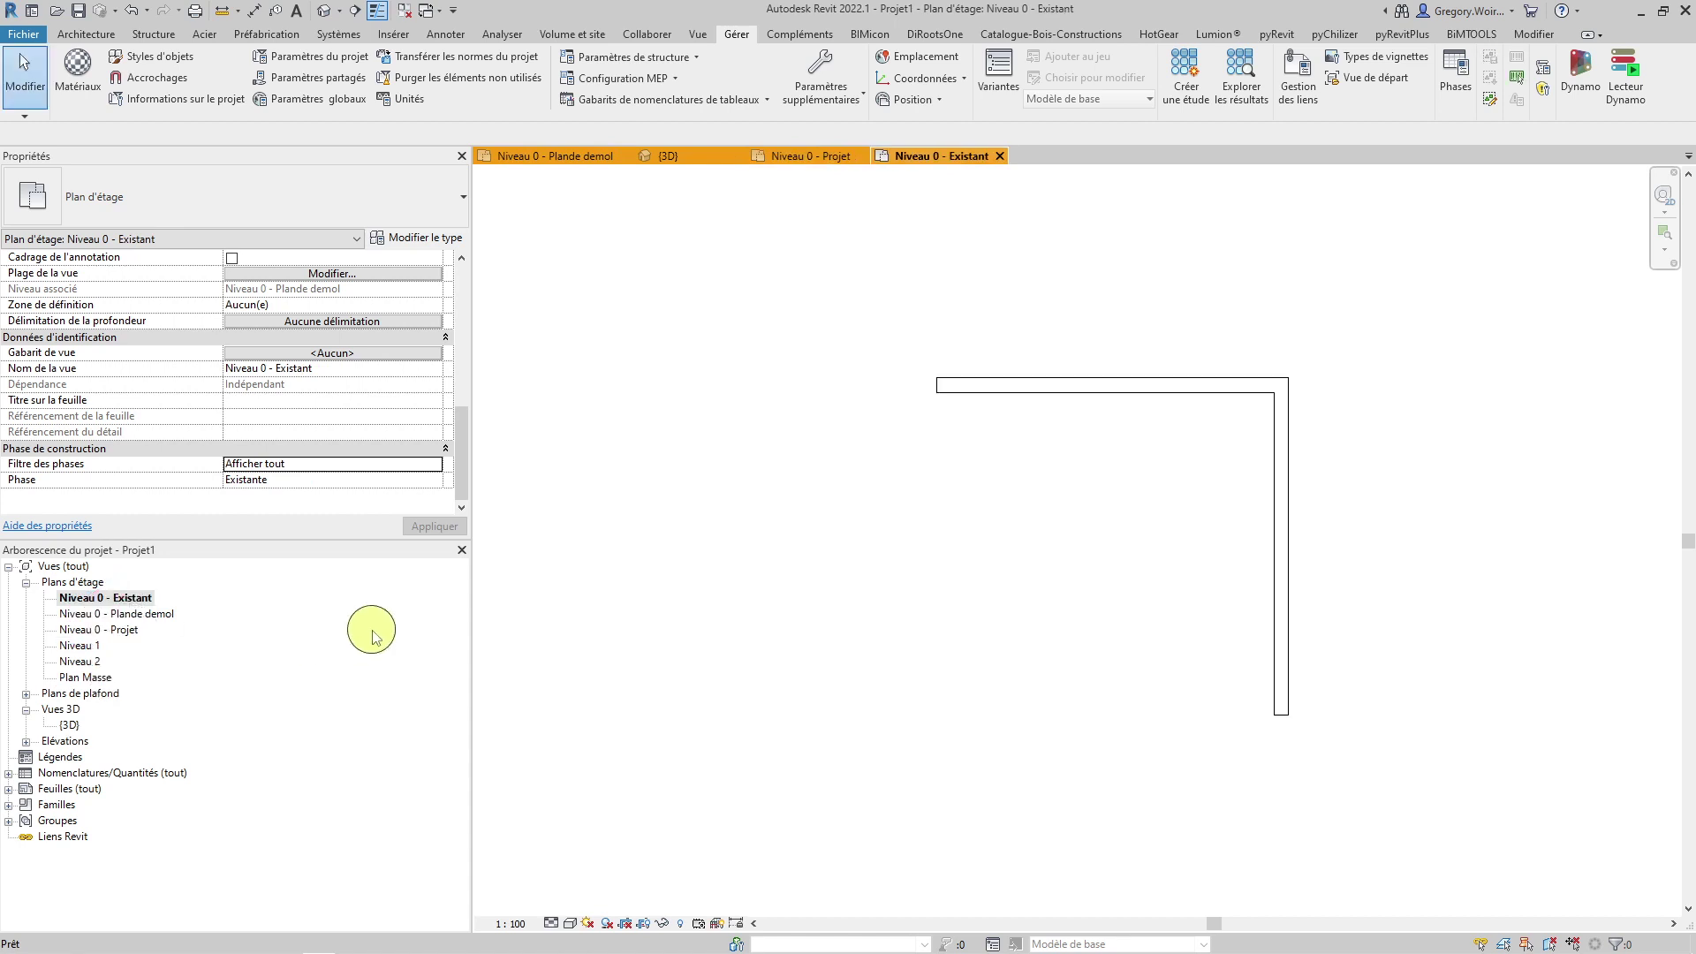